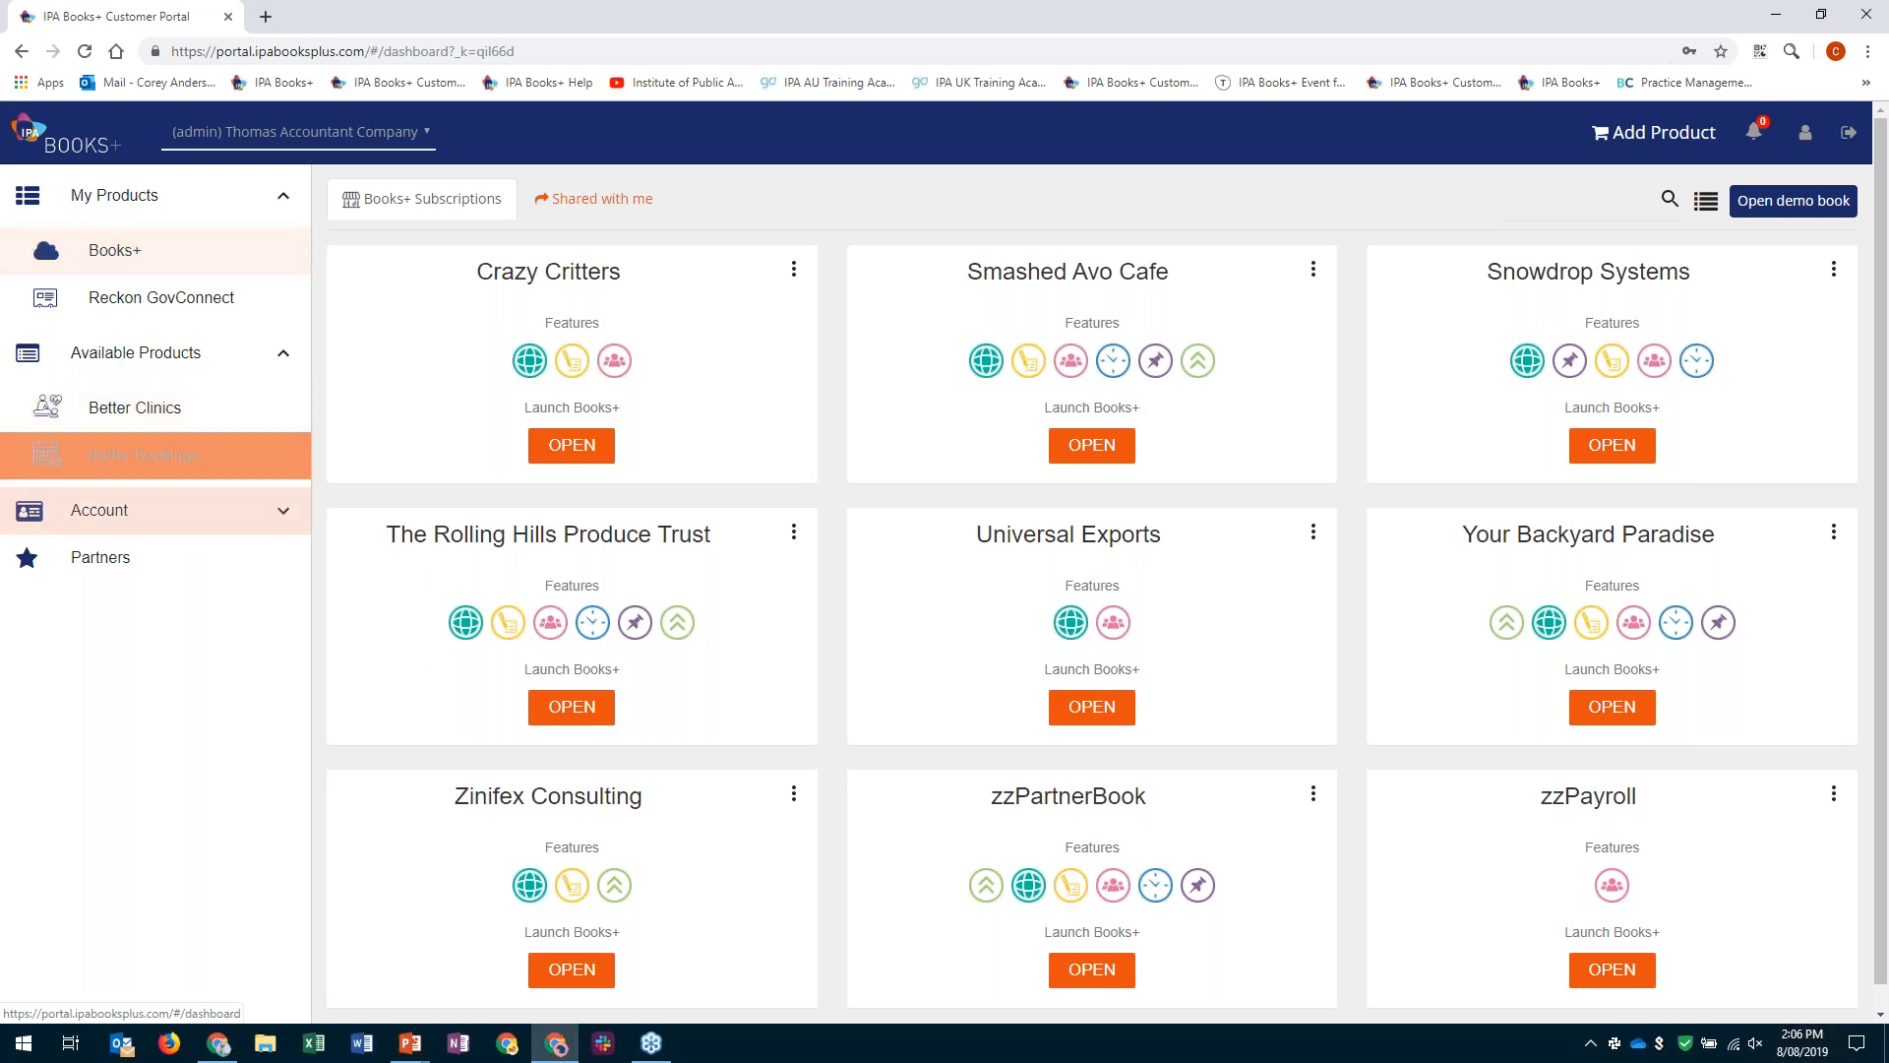
- Start adding a new client in the partner area and look up the existing account by the client's email
{"action": "left_click", "coordinate": [138, 577]}
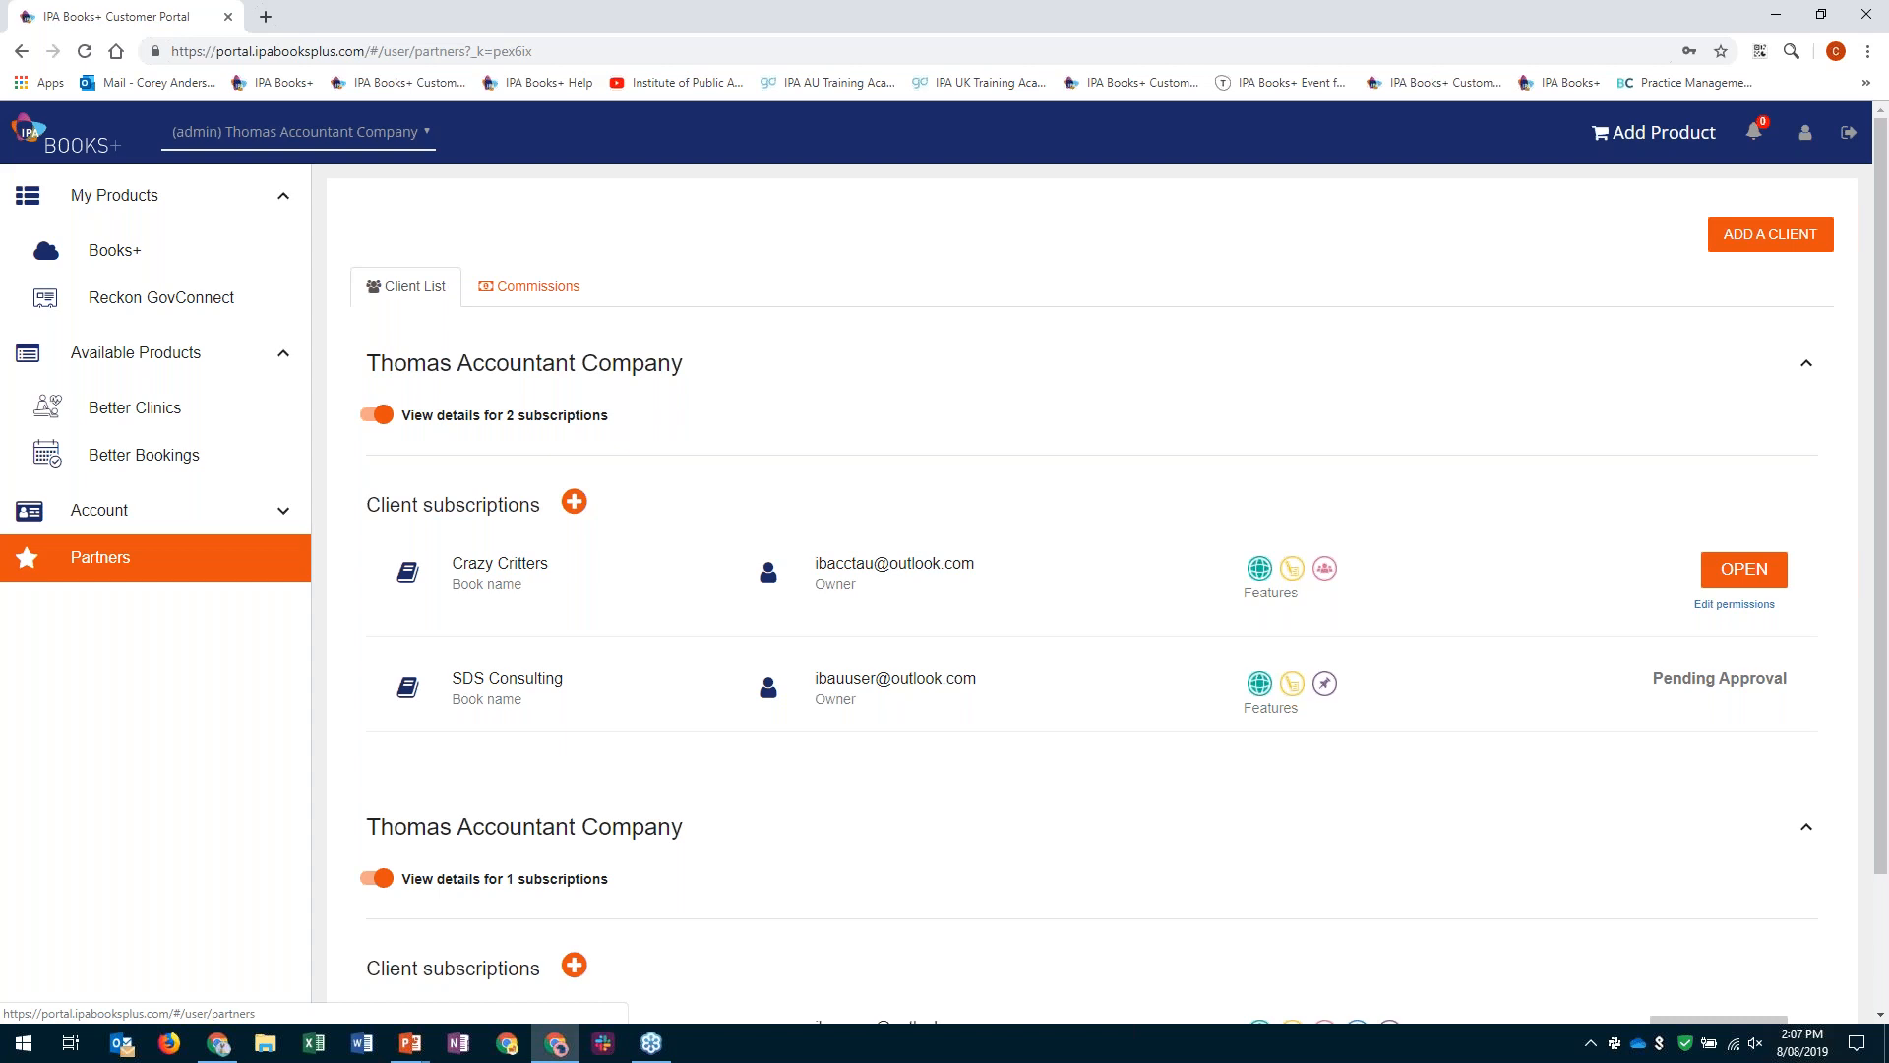
{"action": "left_click", "coordinate": [1766, 237]}
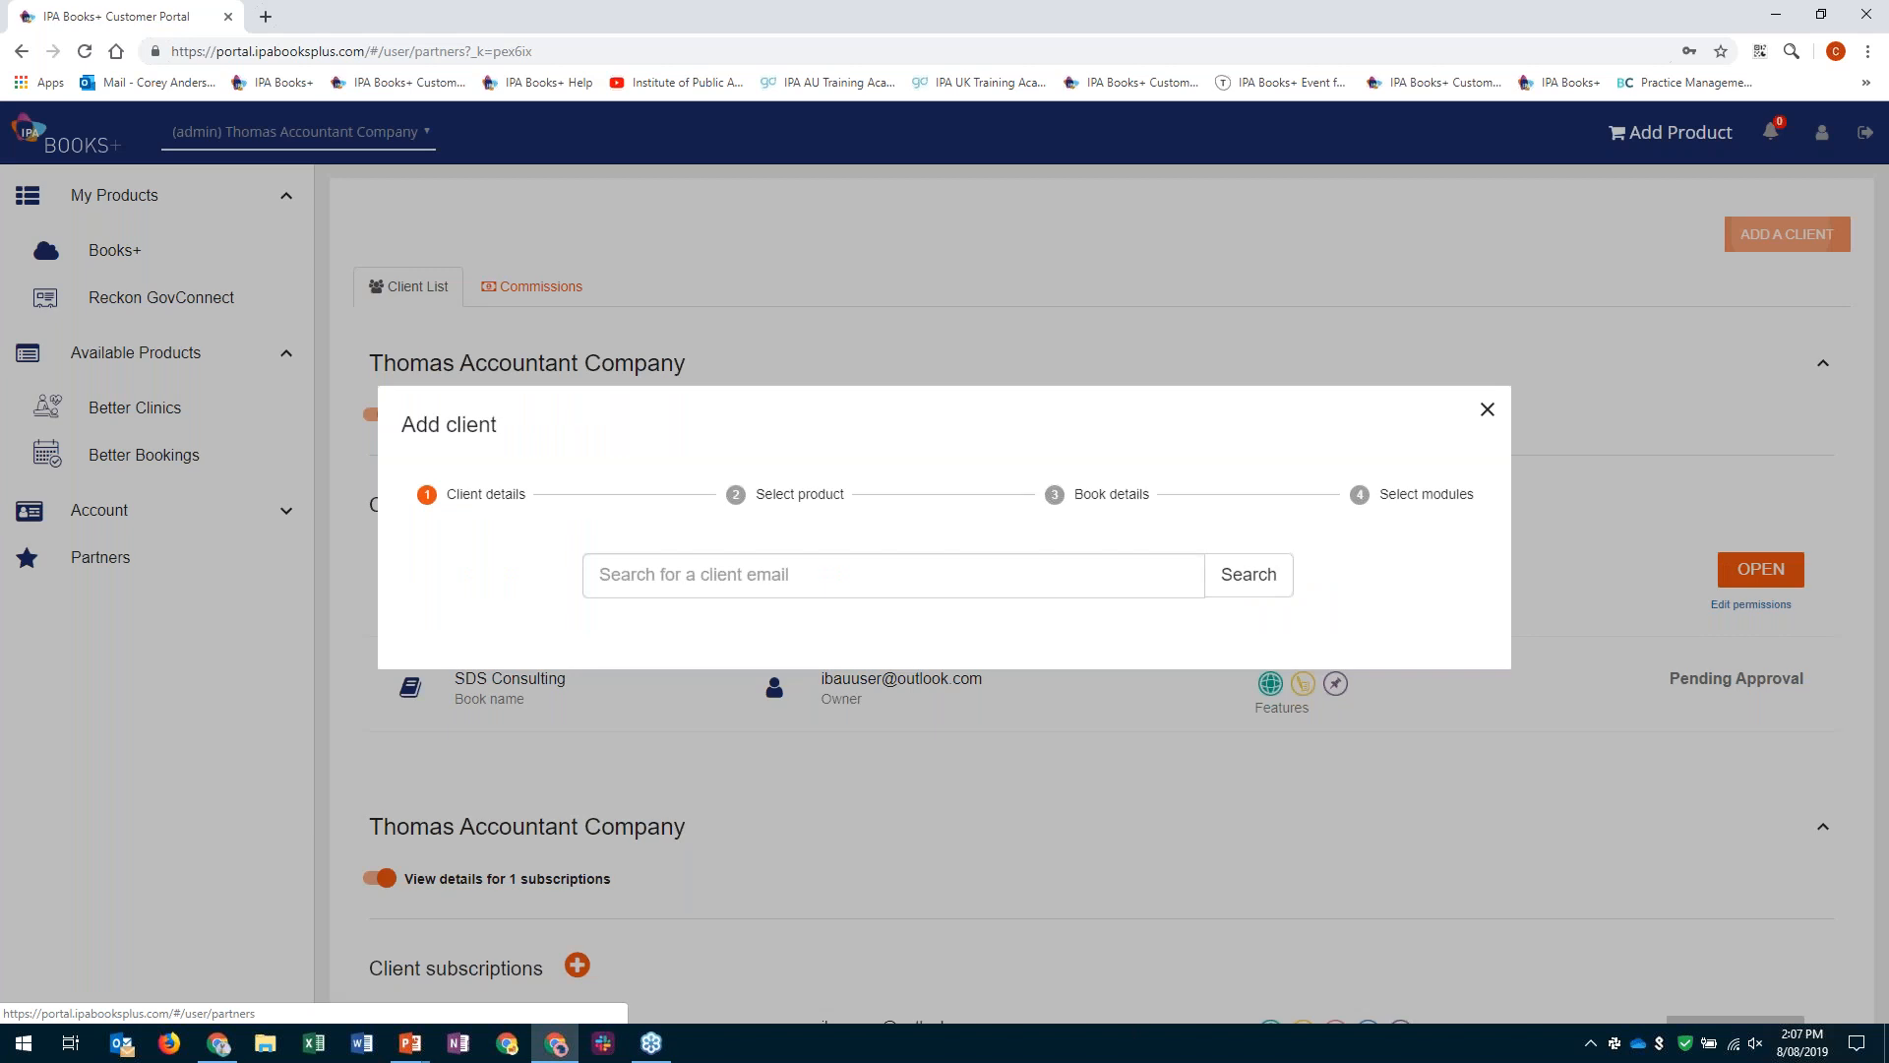
{"action": "left_click", "coordinate": [709, 611]}
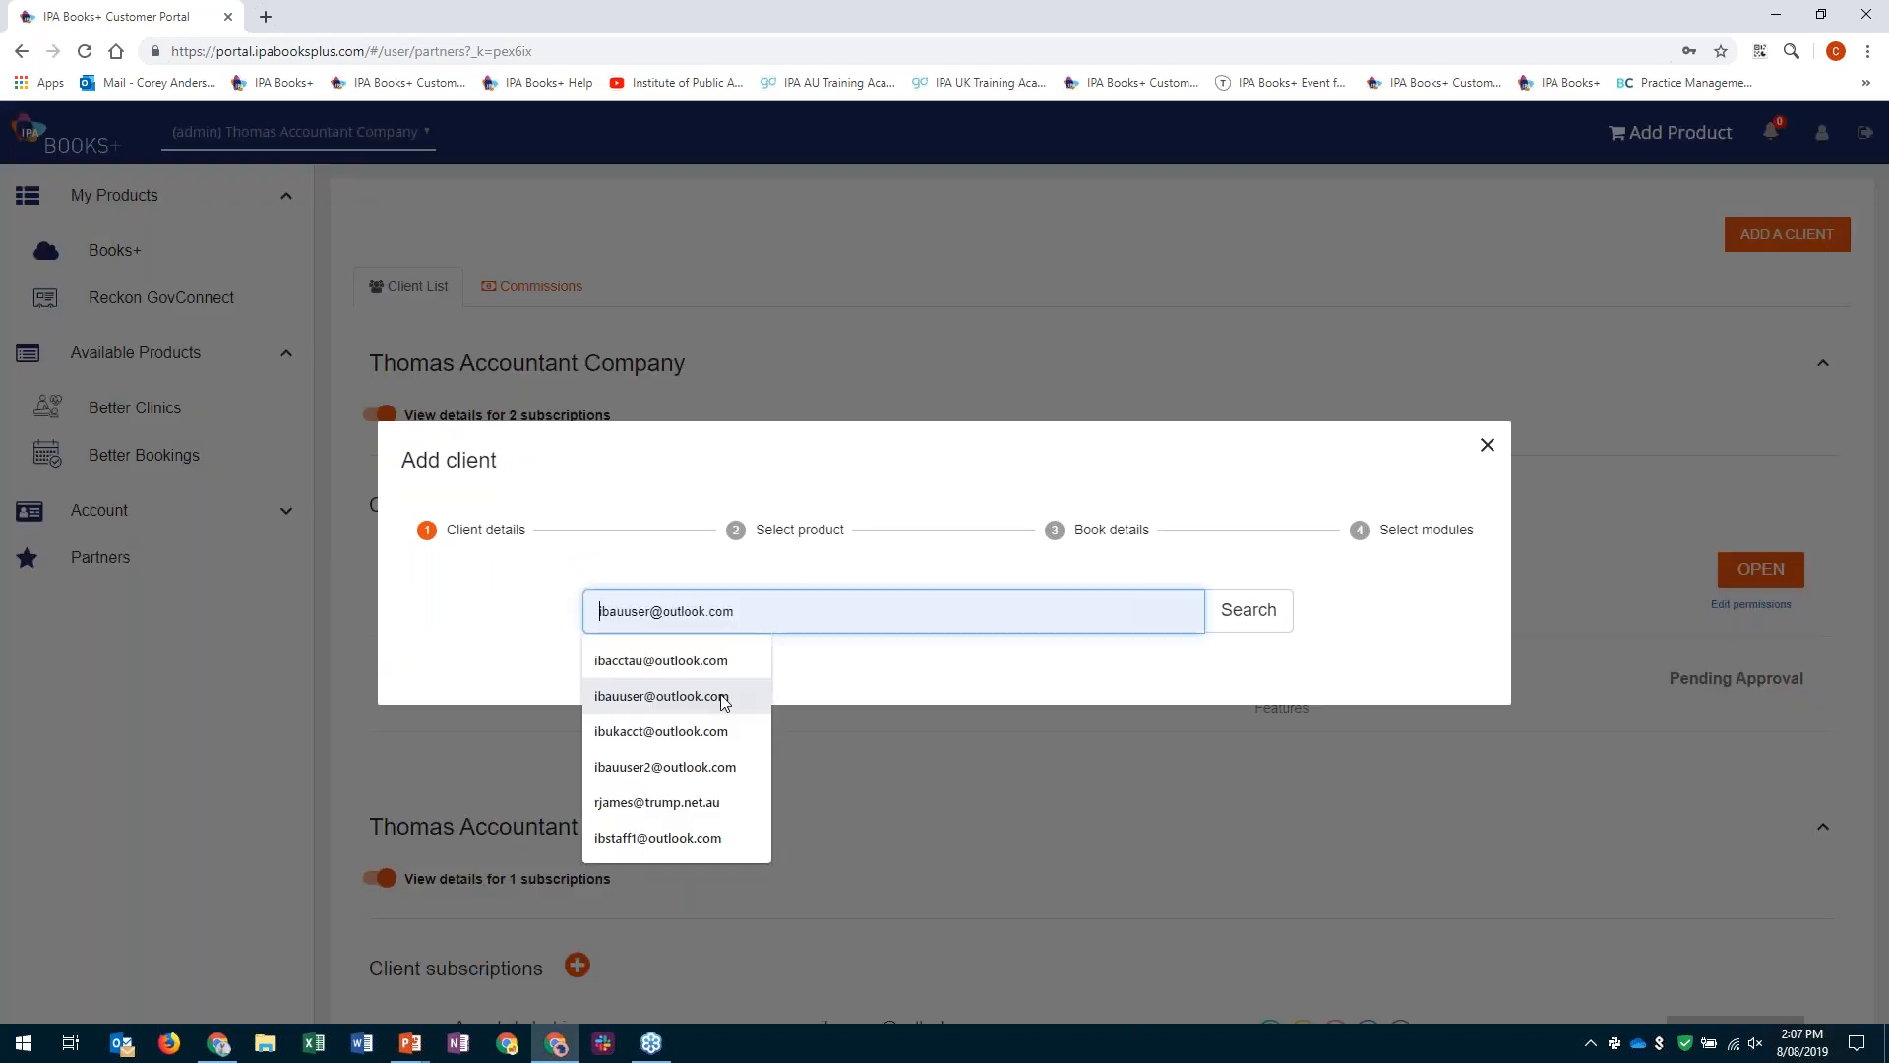
{"action": "left_click", "coordinate": [724, 696]}
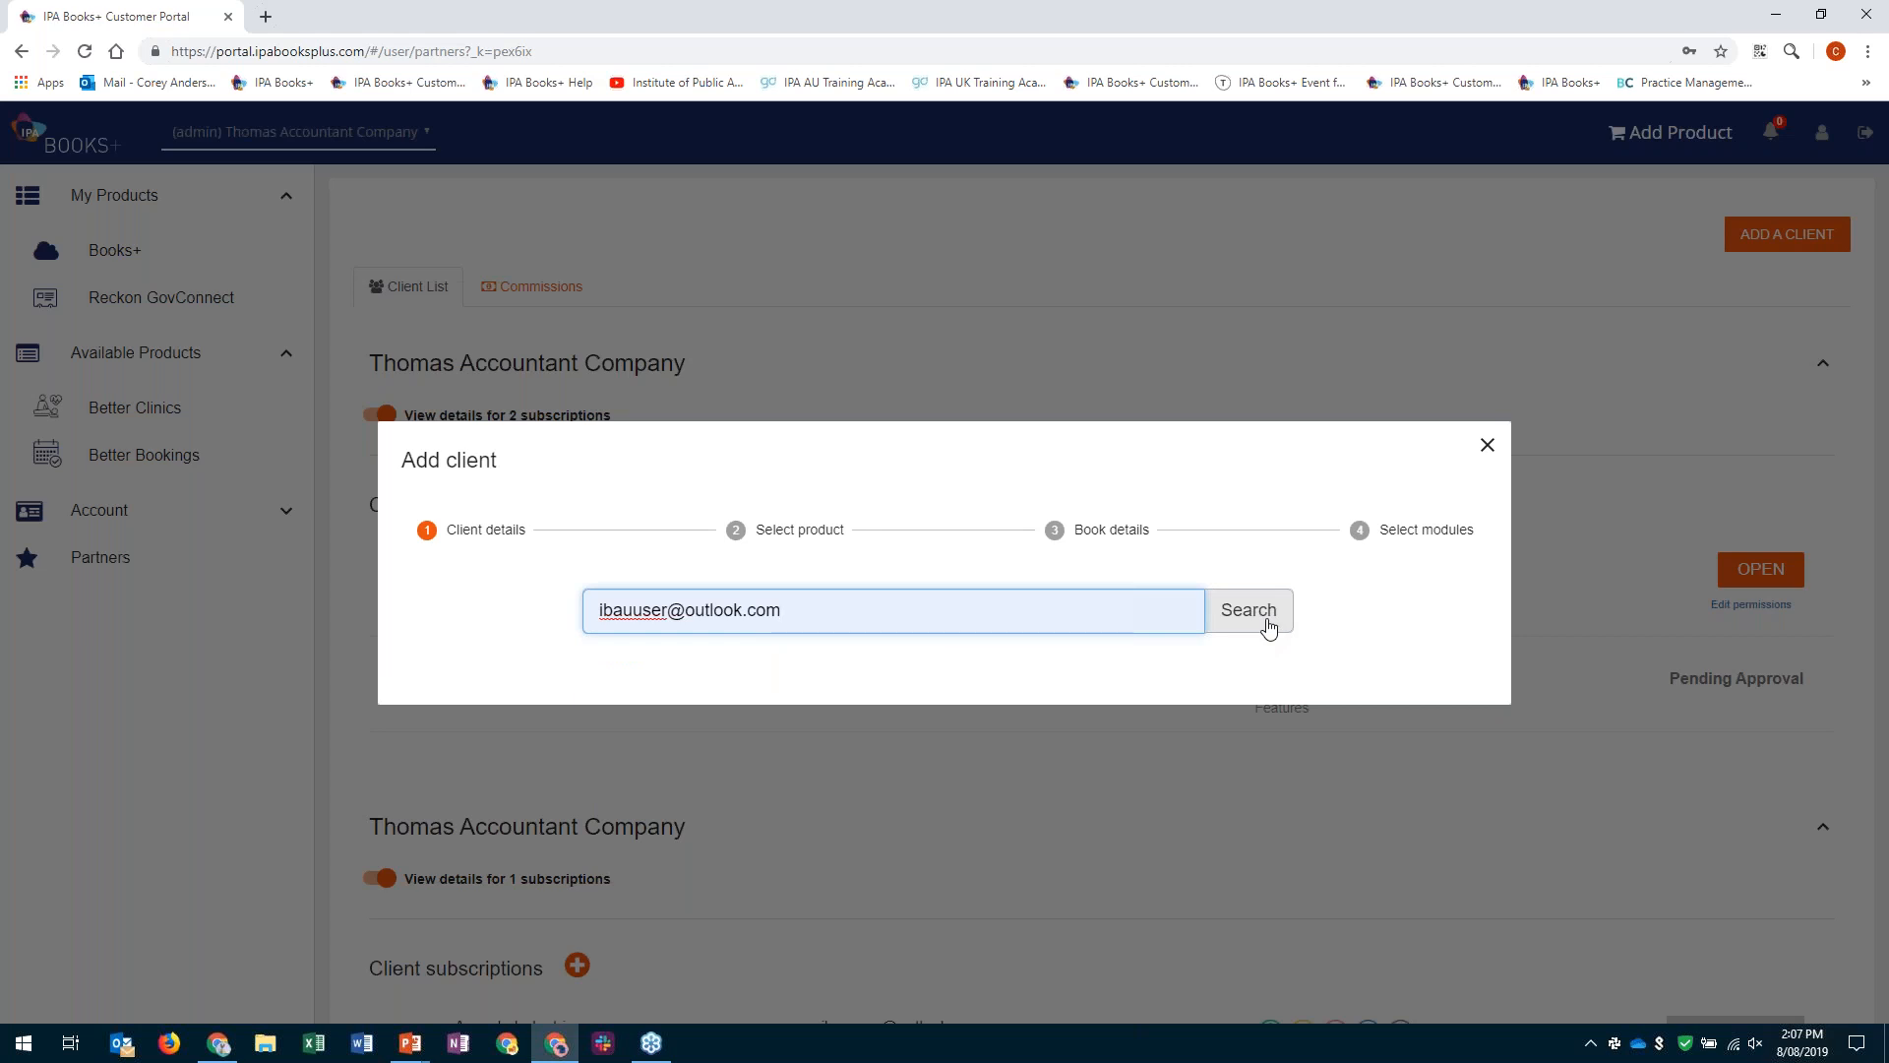
{"action": "left_click", "coordinate": [1268, 624]}
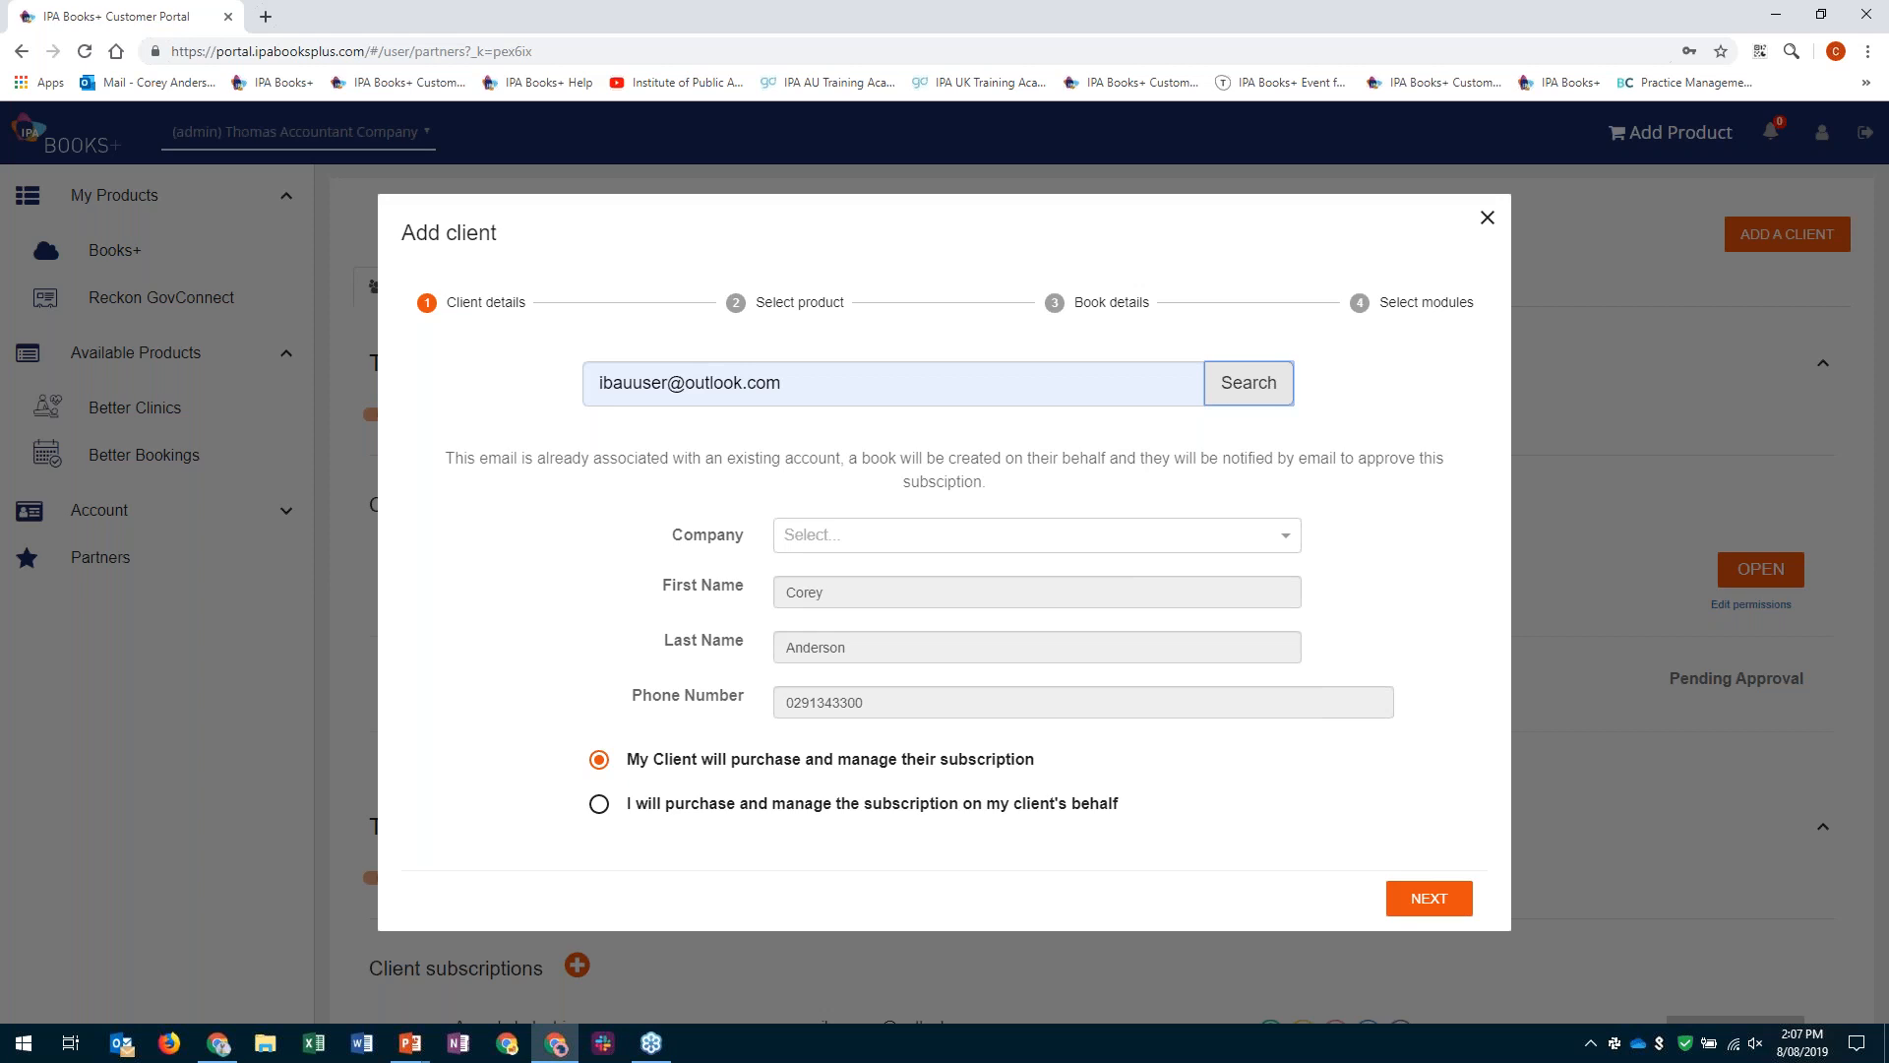
- Choose Smashed Avo Cafe as the company for the new client
{"action": "left_click", "coordinate": [1285, 544]}
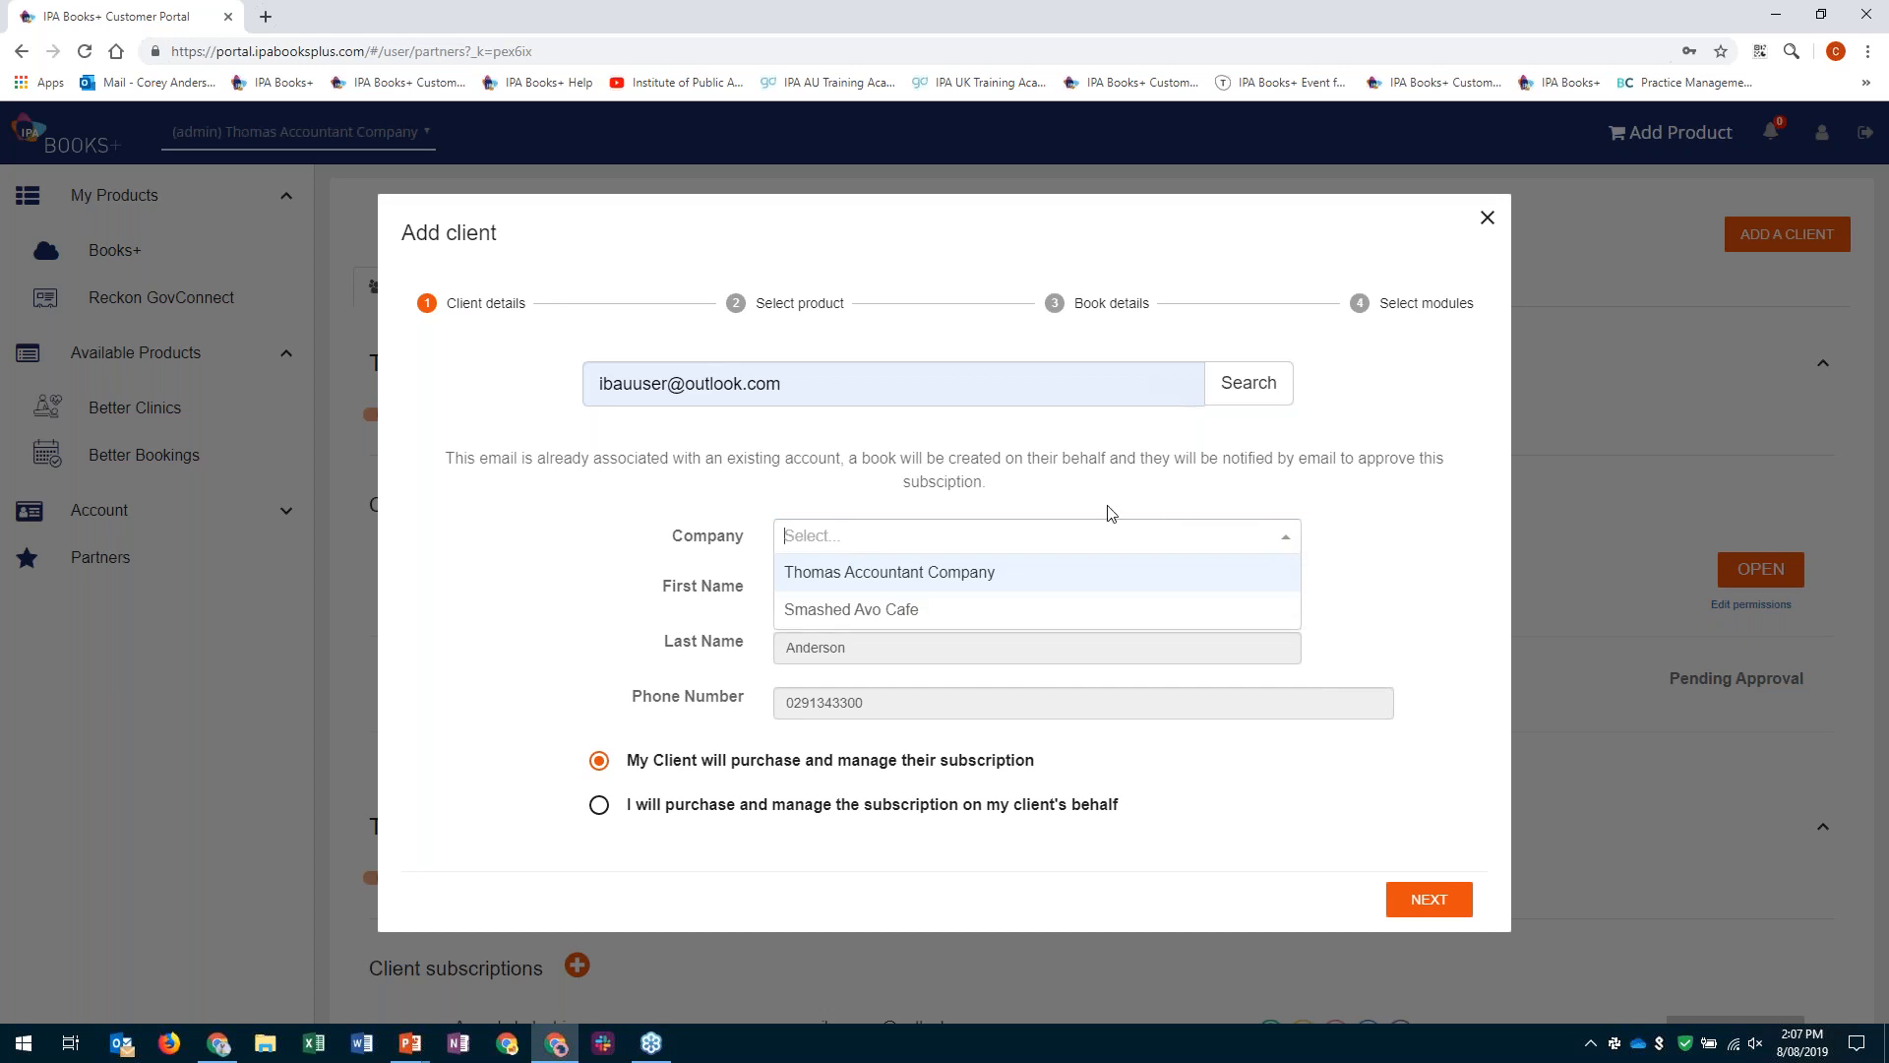
{"action": "left_click", "coordinate": [1066, 492]}
{"action": "left_click", "coordinate": [1032, 530]}
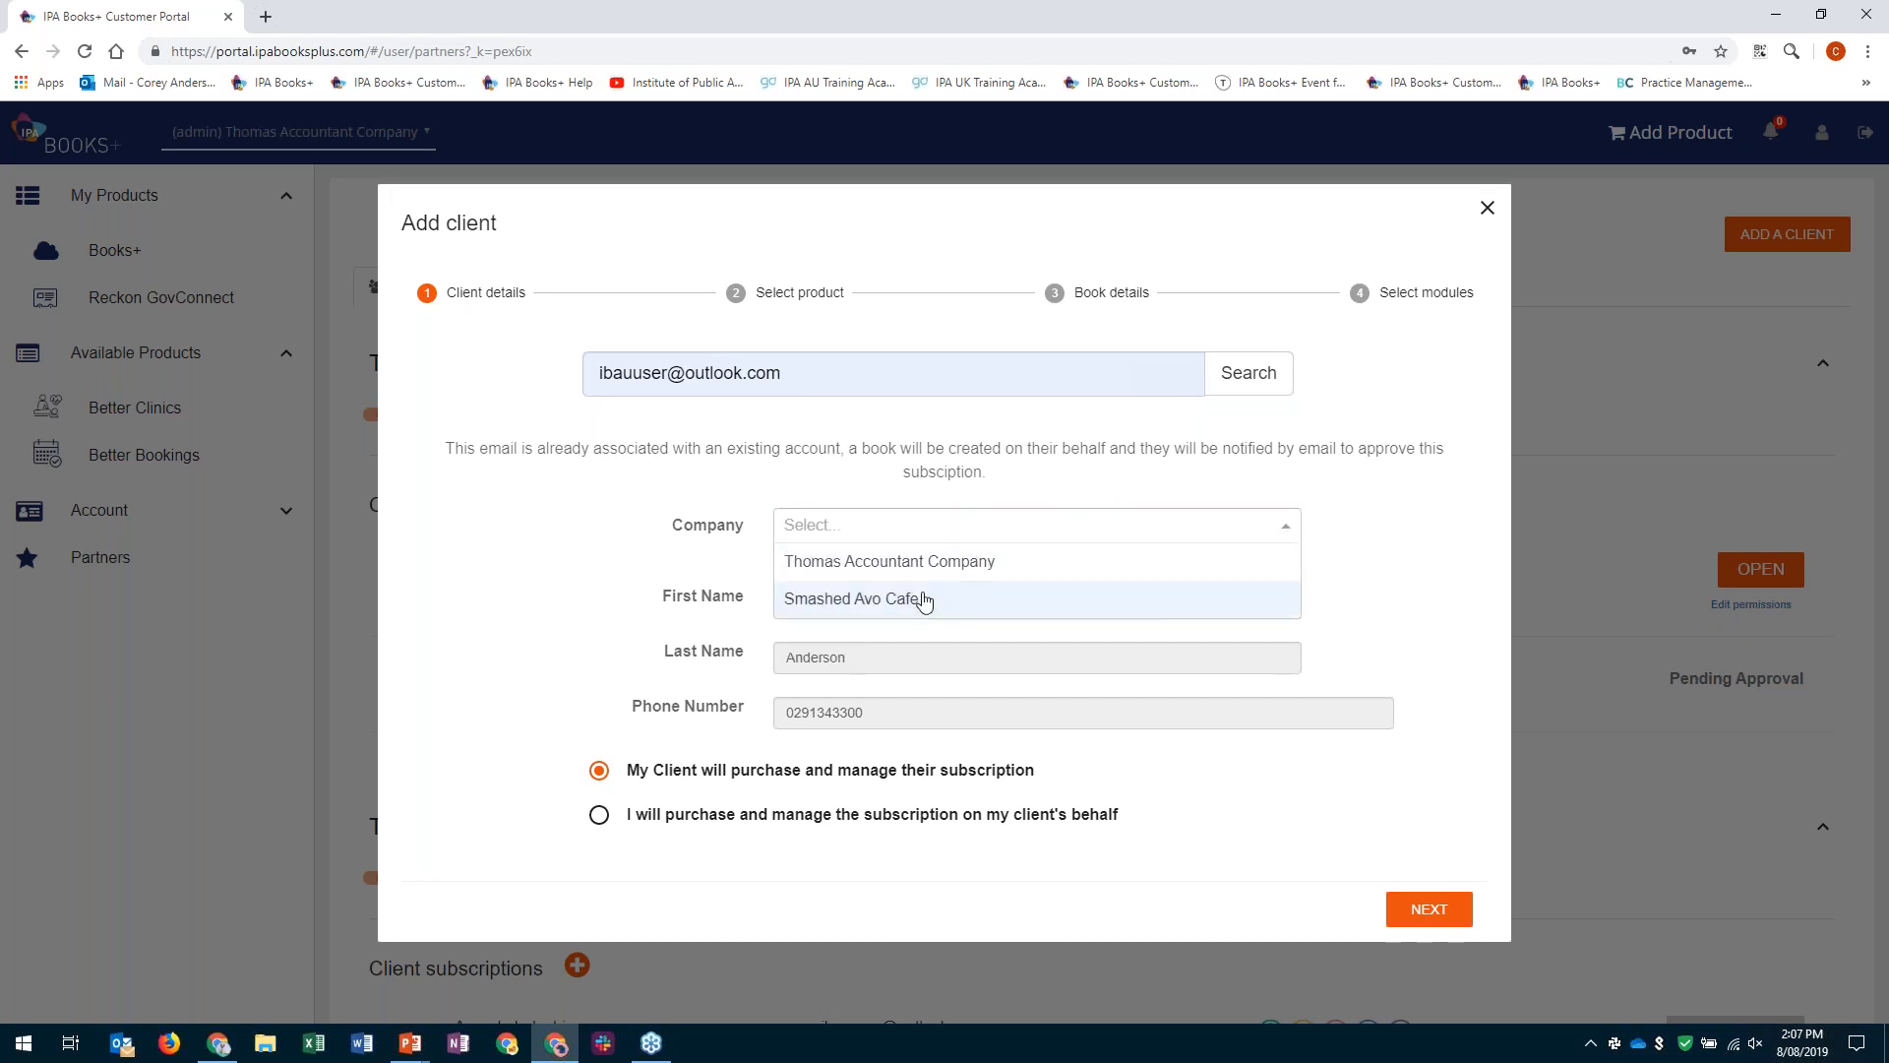
{"action": "left_click", "coordinate": [768, 492]}
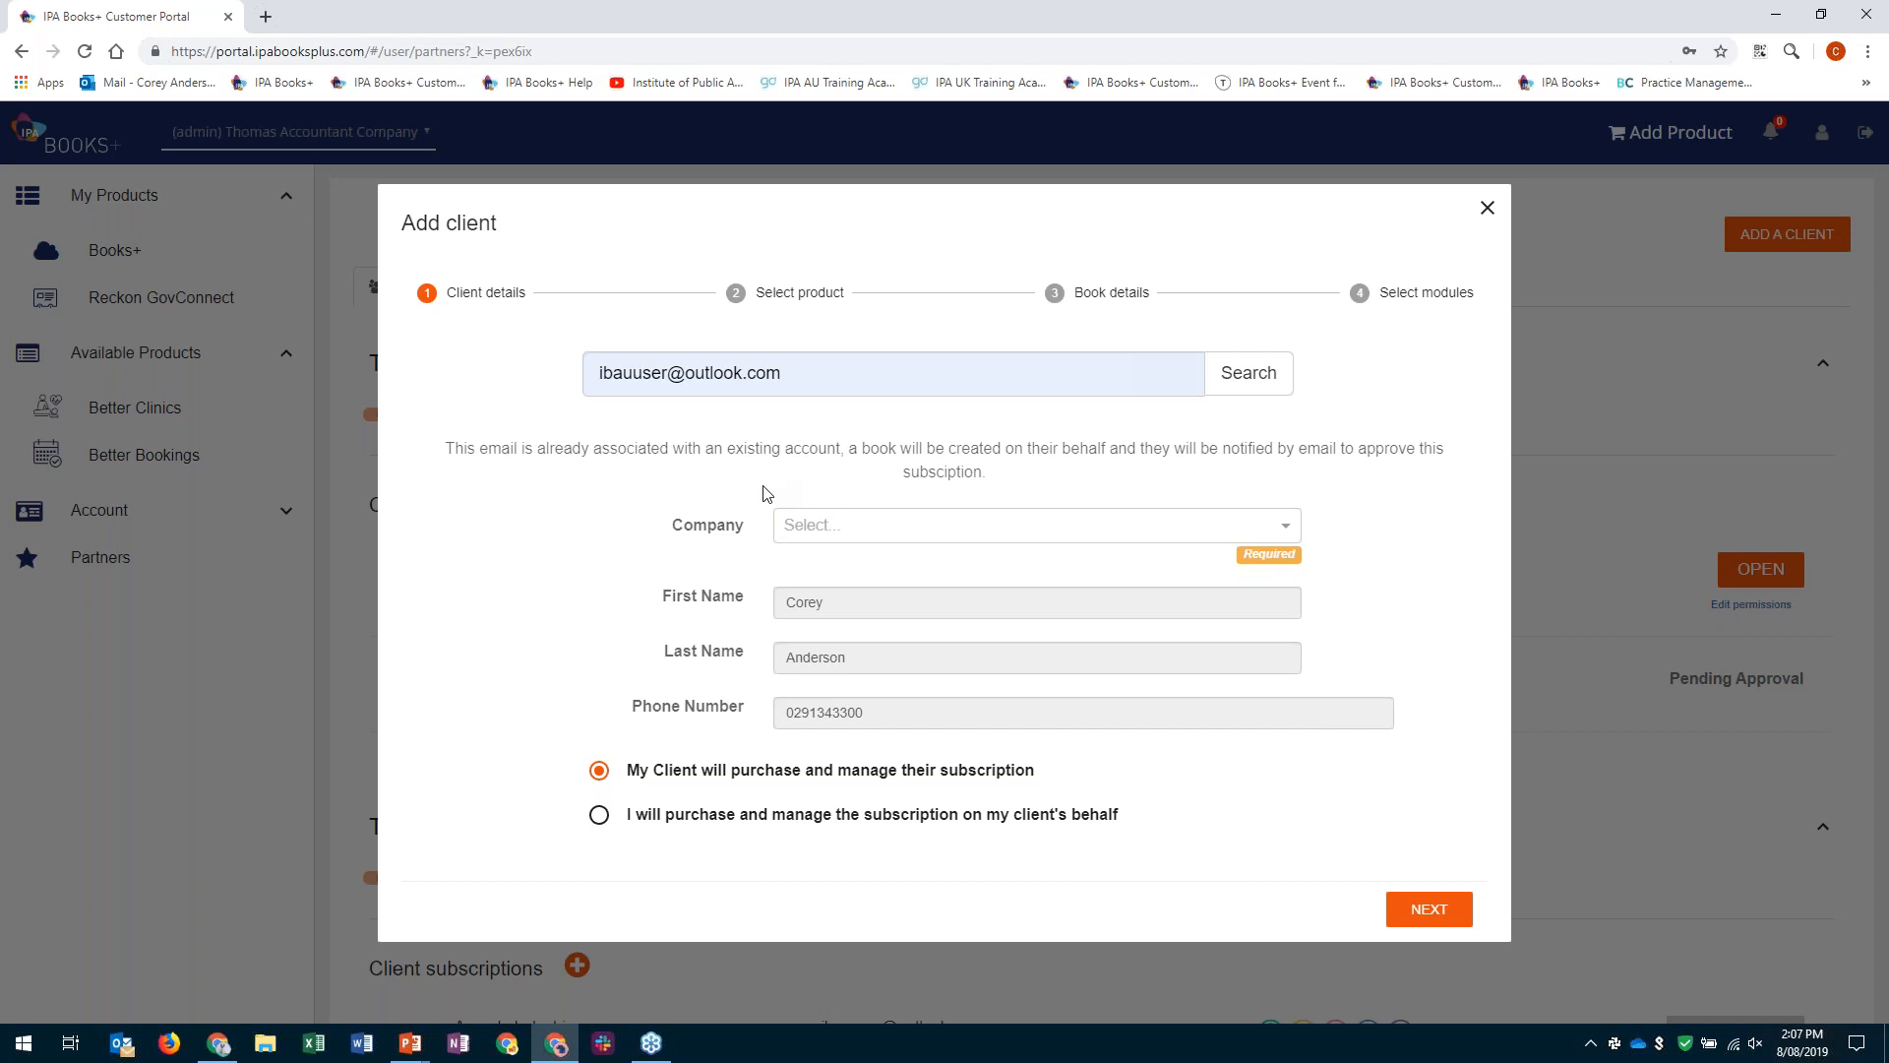
{"action": "left_click", "coordinate": [1287, 525]}
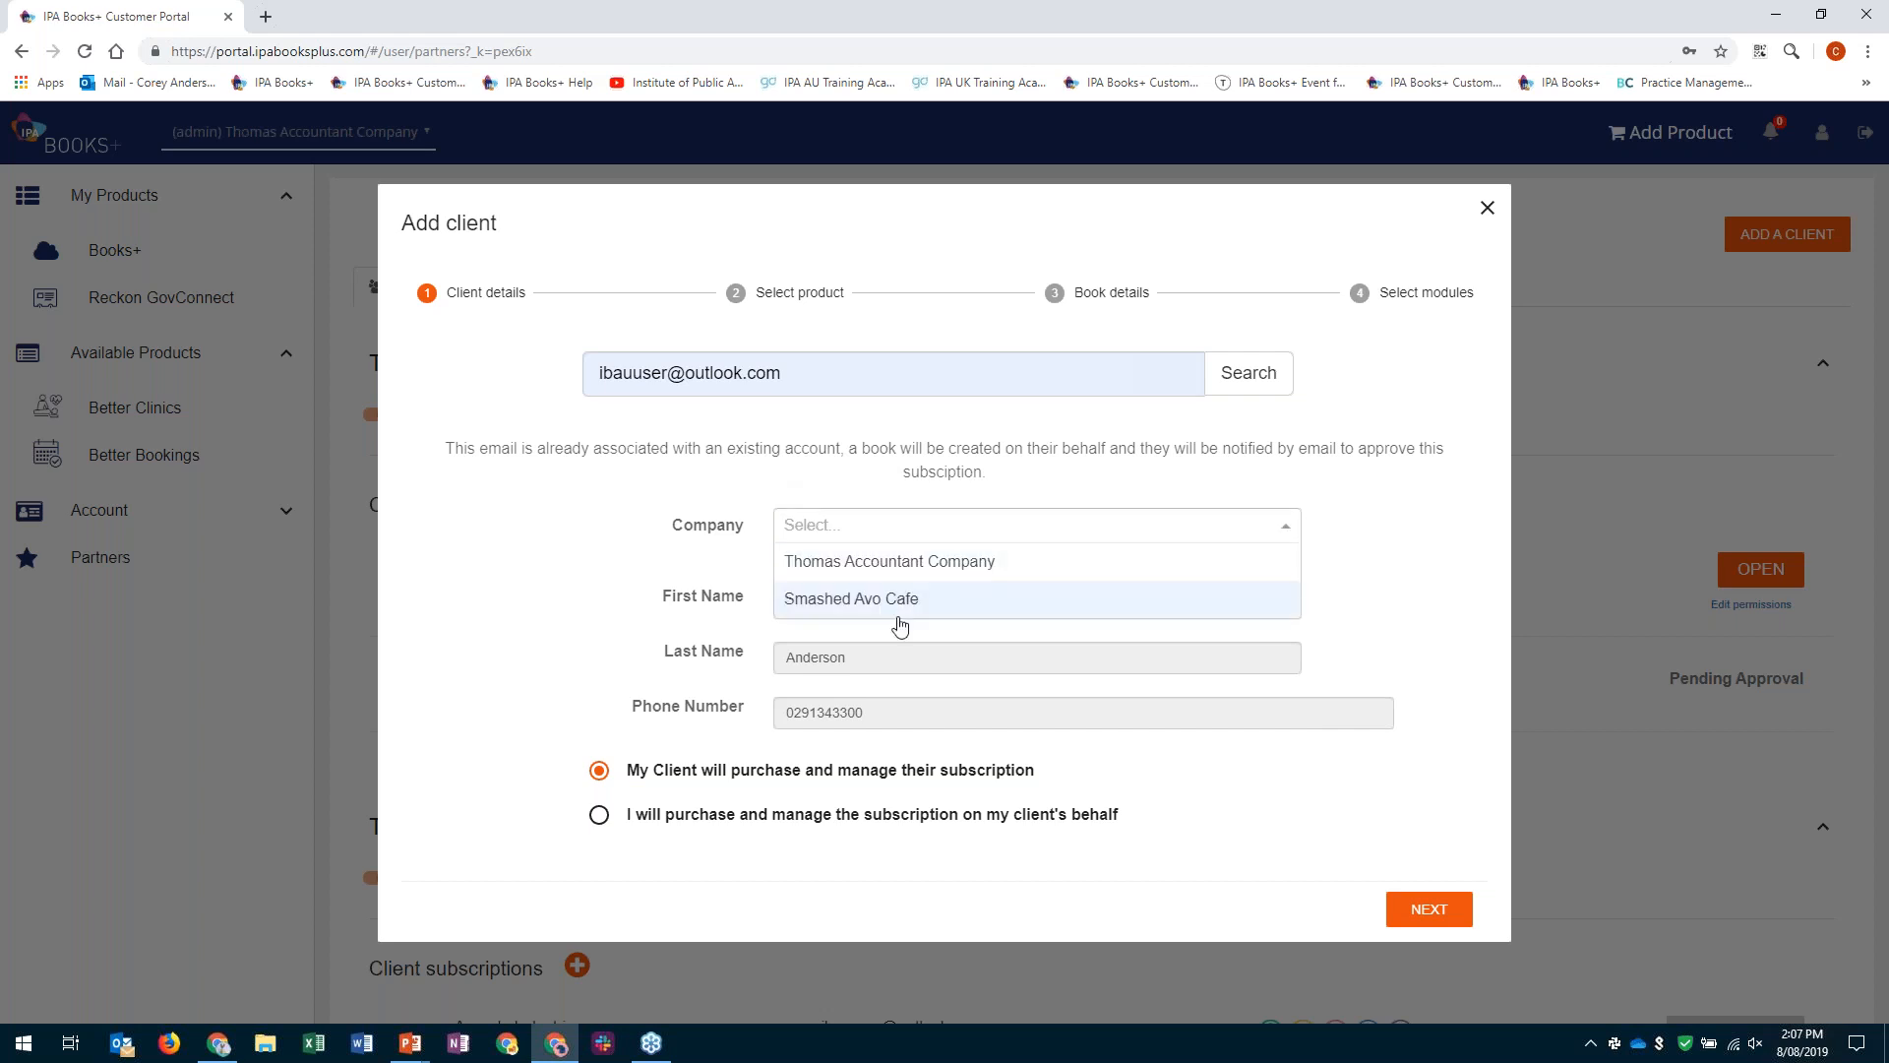
{"action": "left_click", "coordinate": [871, 597]}
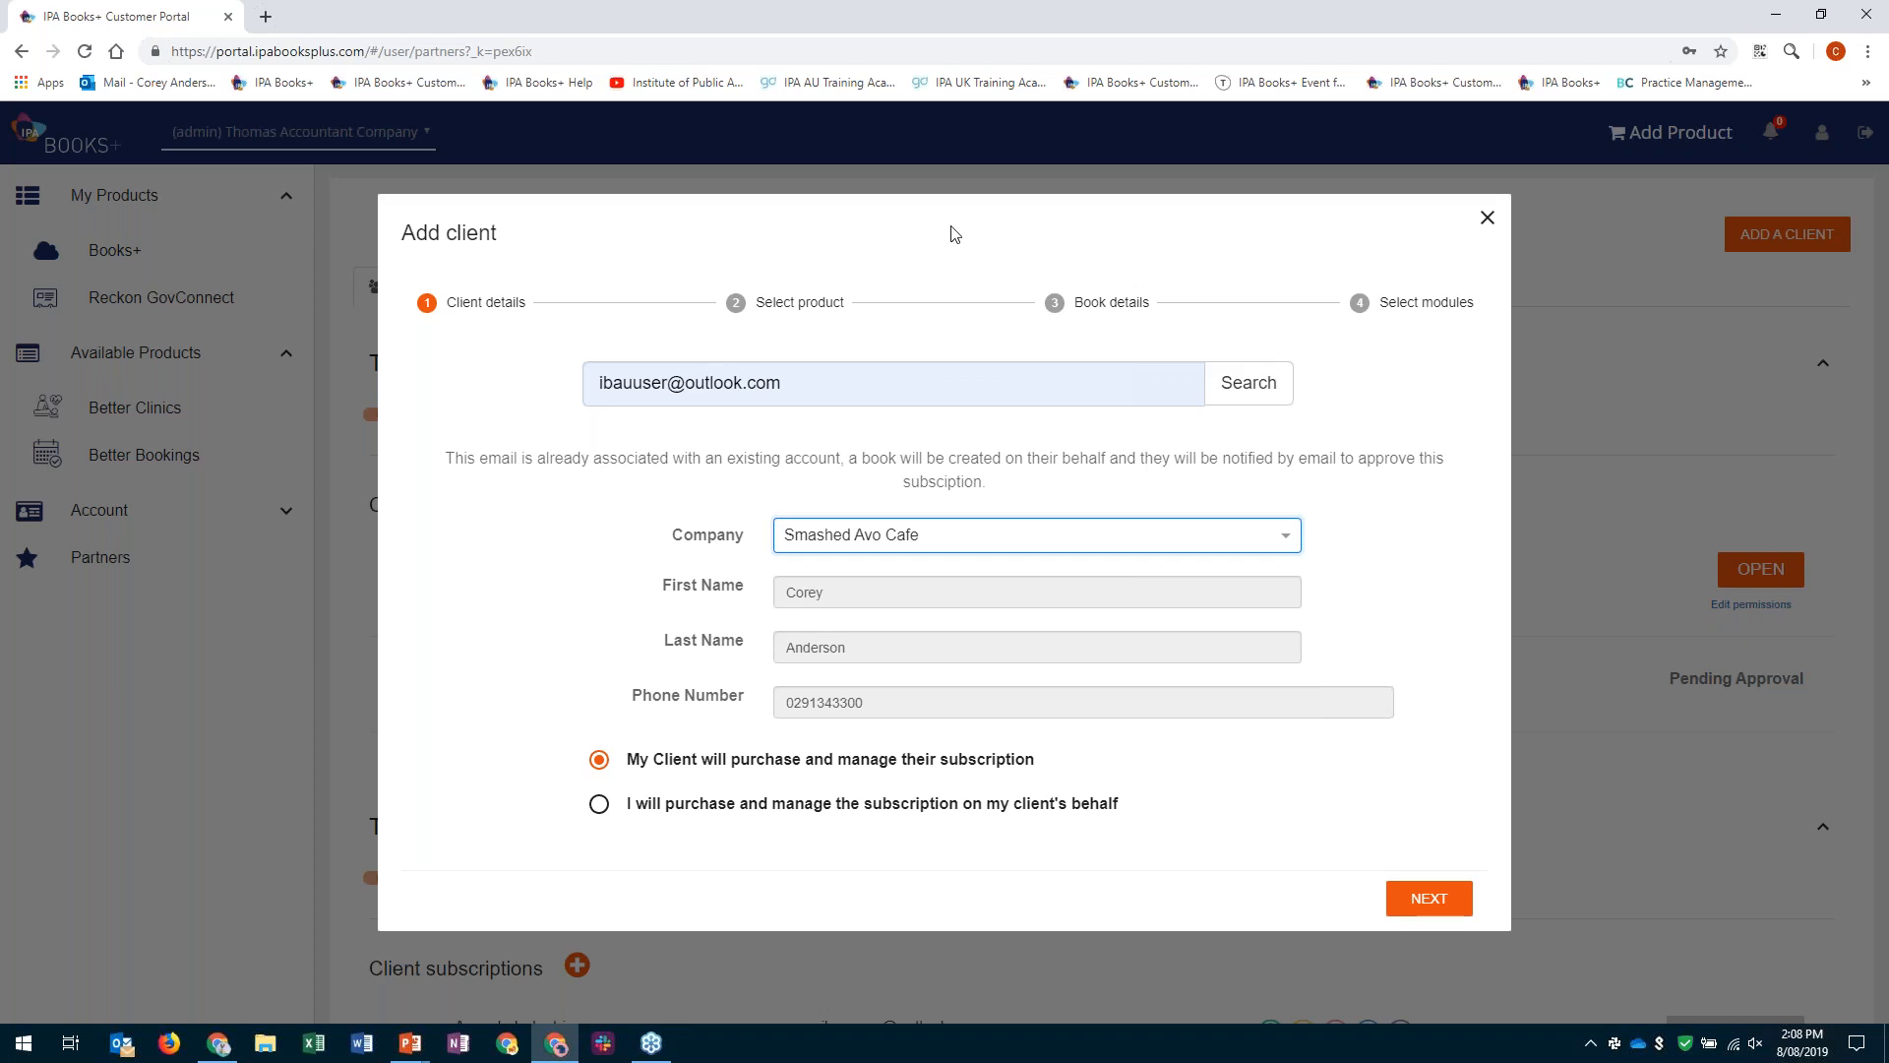
- Choose to purchase and manage the subscription on the client's behalf, and accept Books+ as the product
{"action": "left_click", "coordinate": [741, 807]}
{"action": "left_click", "coordinate": [741, 804]}
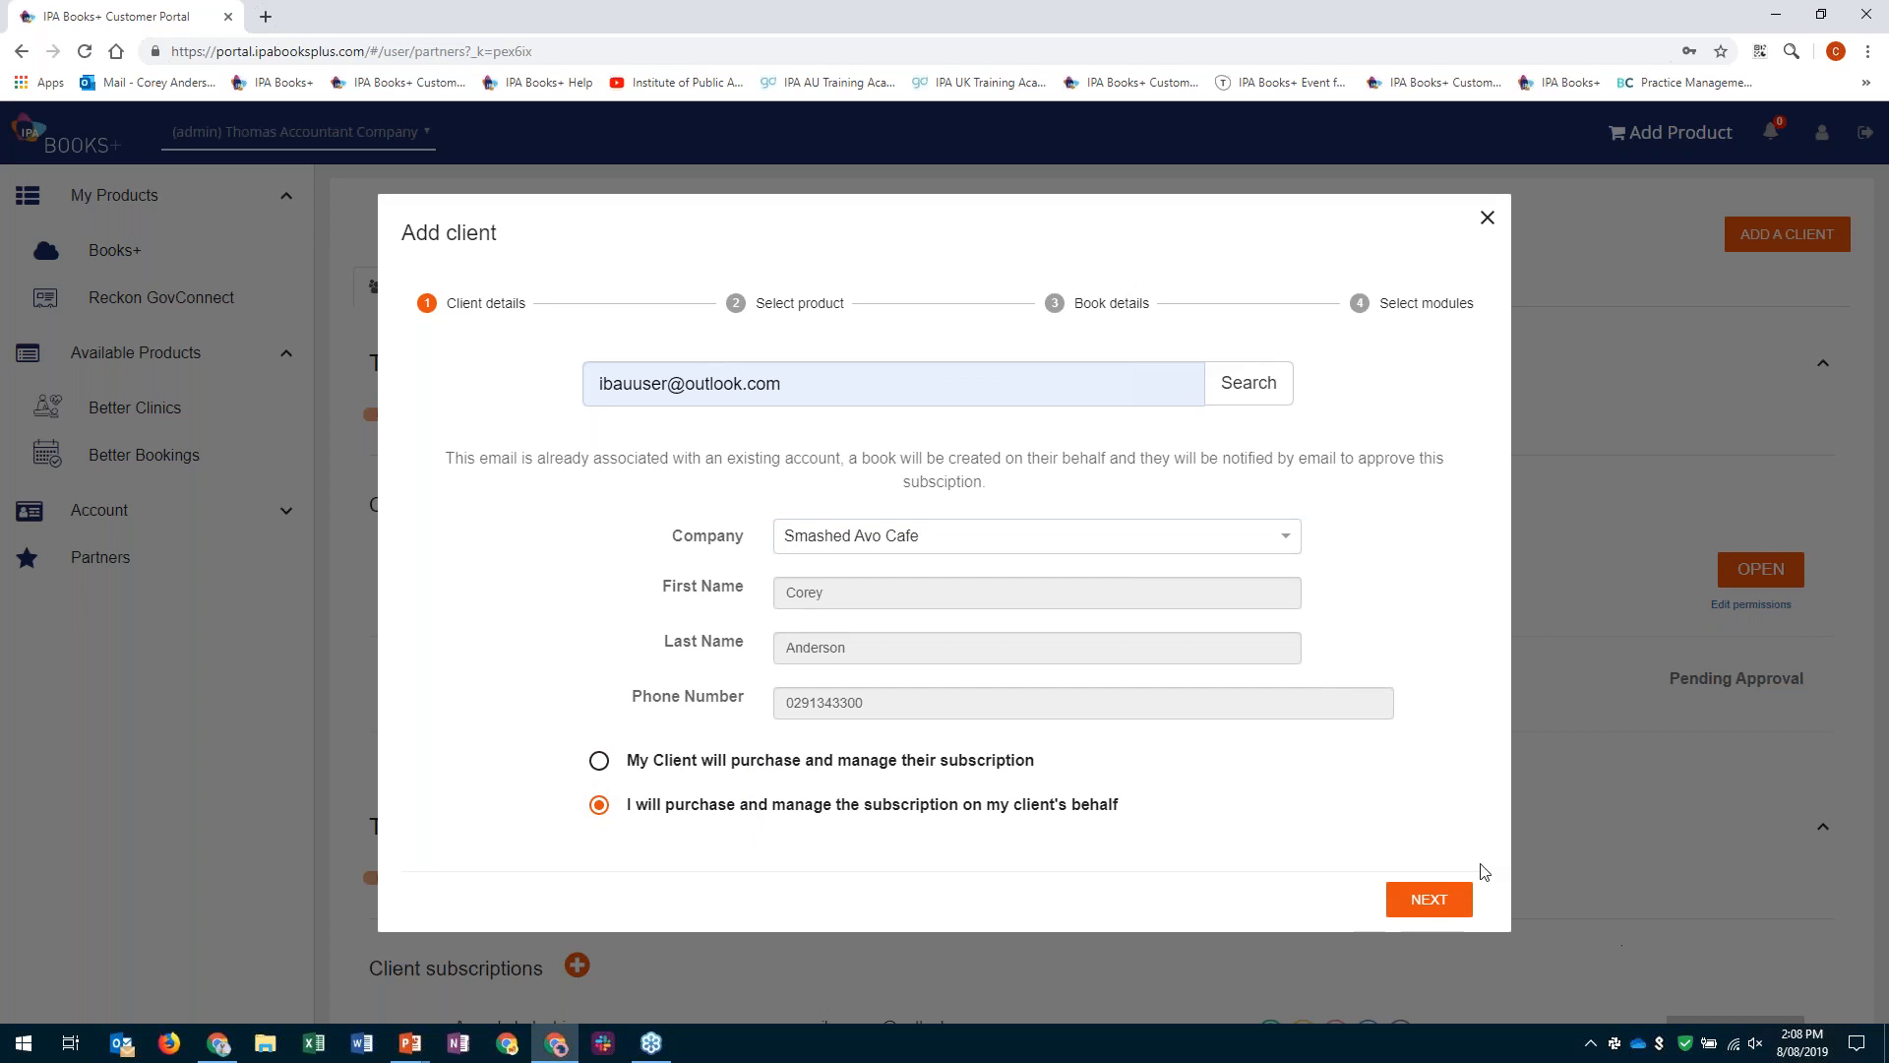
{"action": "left_click", "coordinate": [1427, 900]}
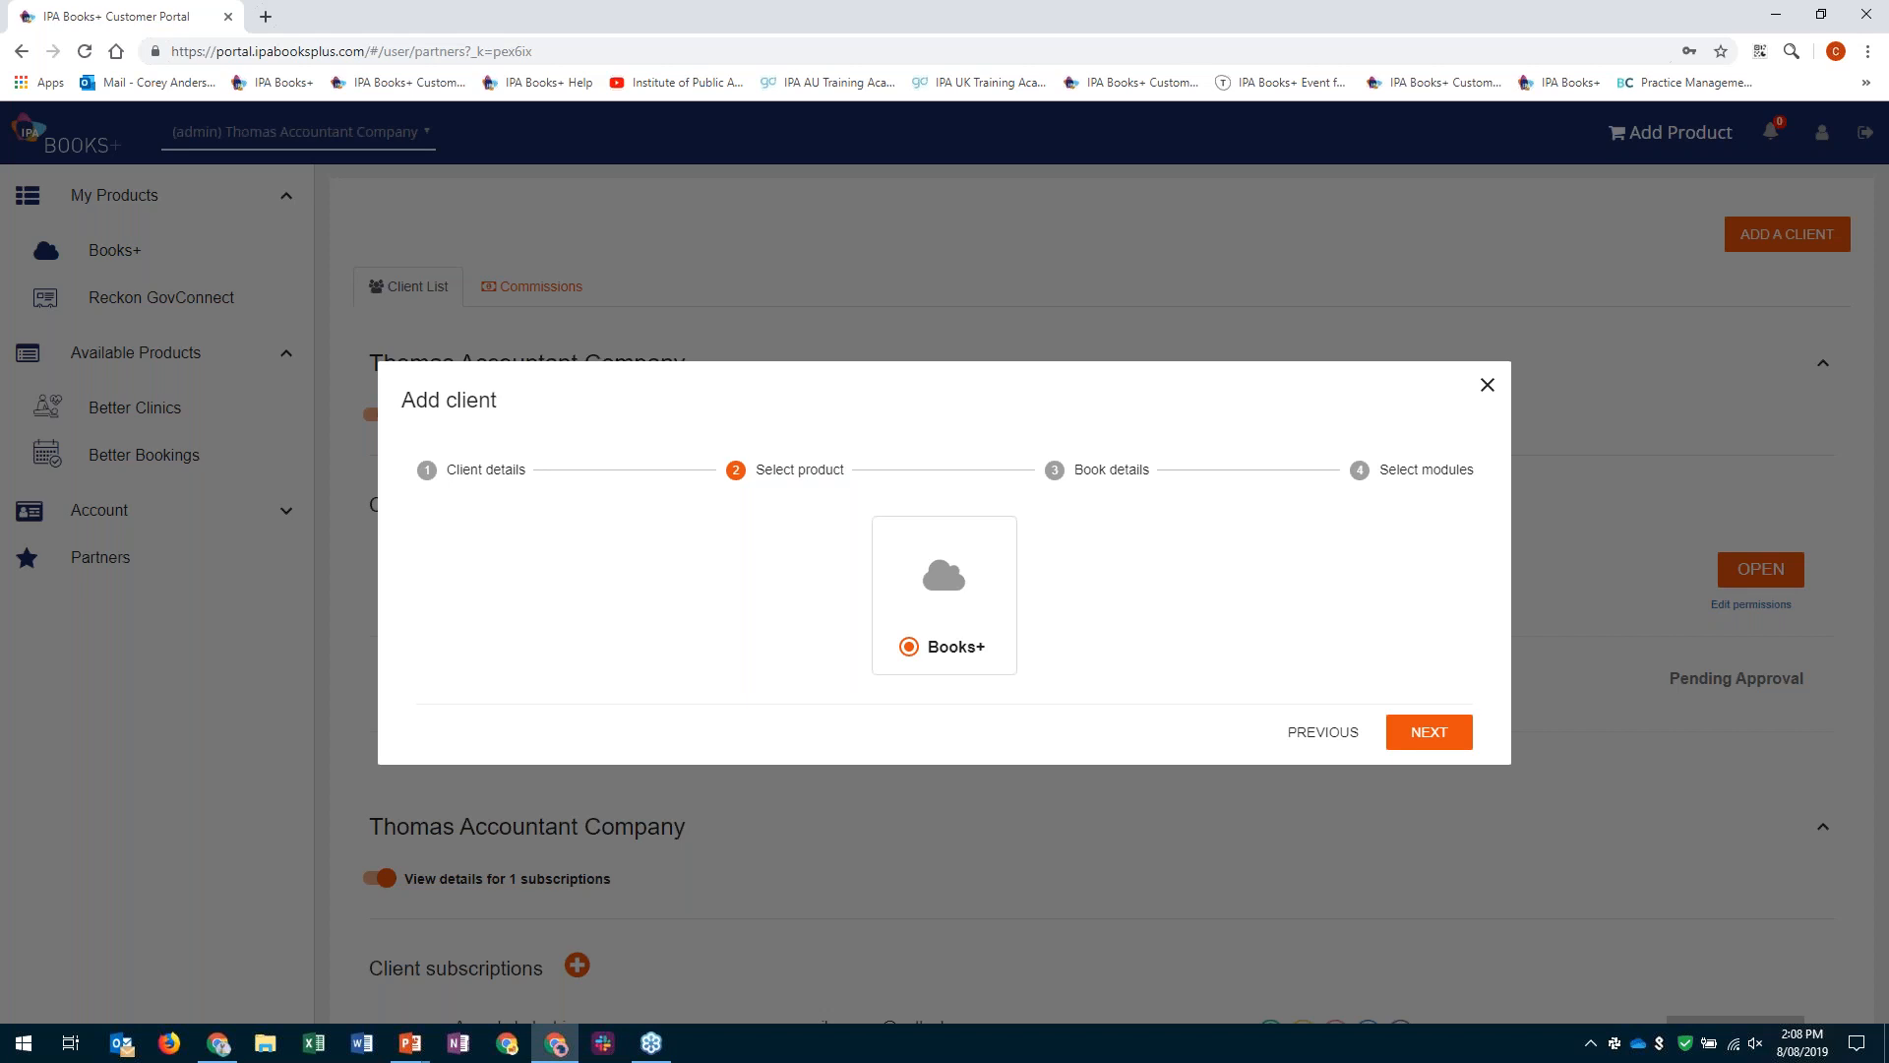
{"action": "left_click", "coordinate": [1420, 738]}
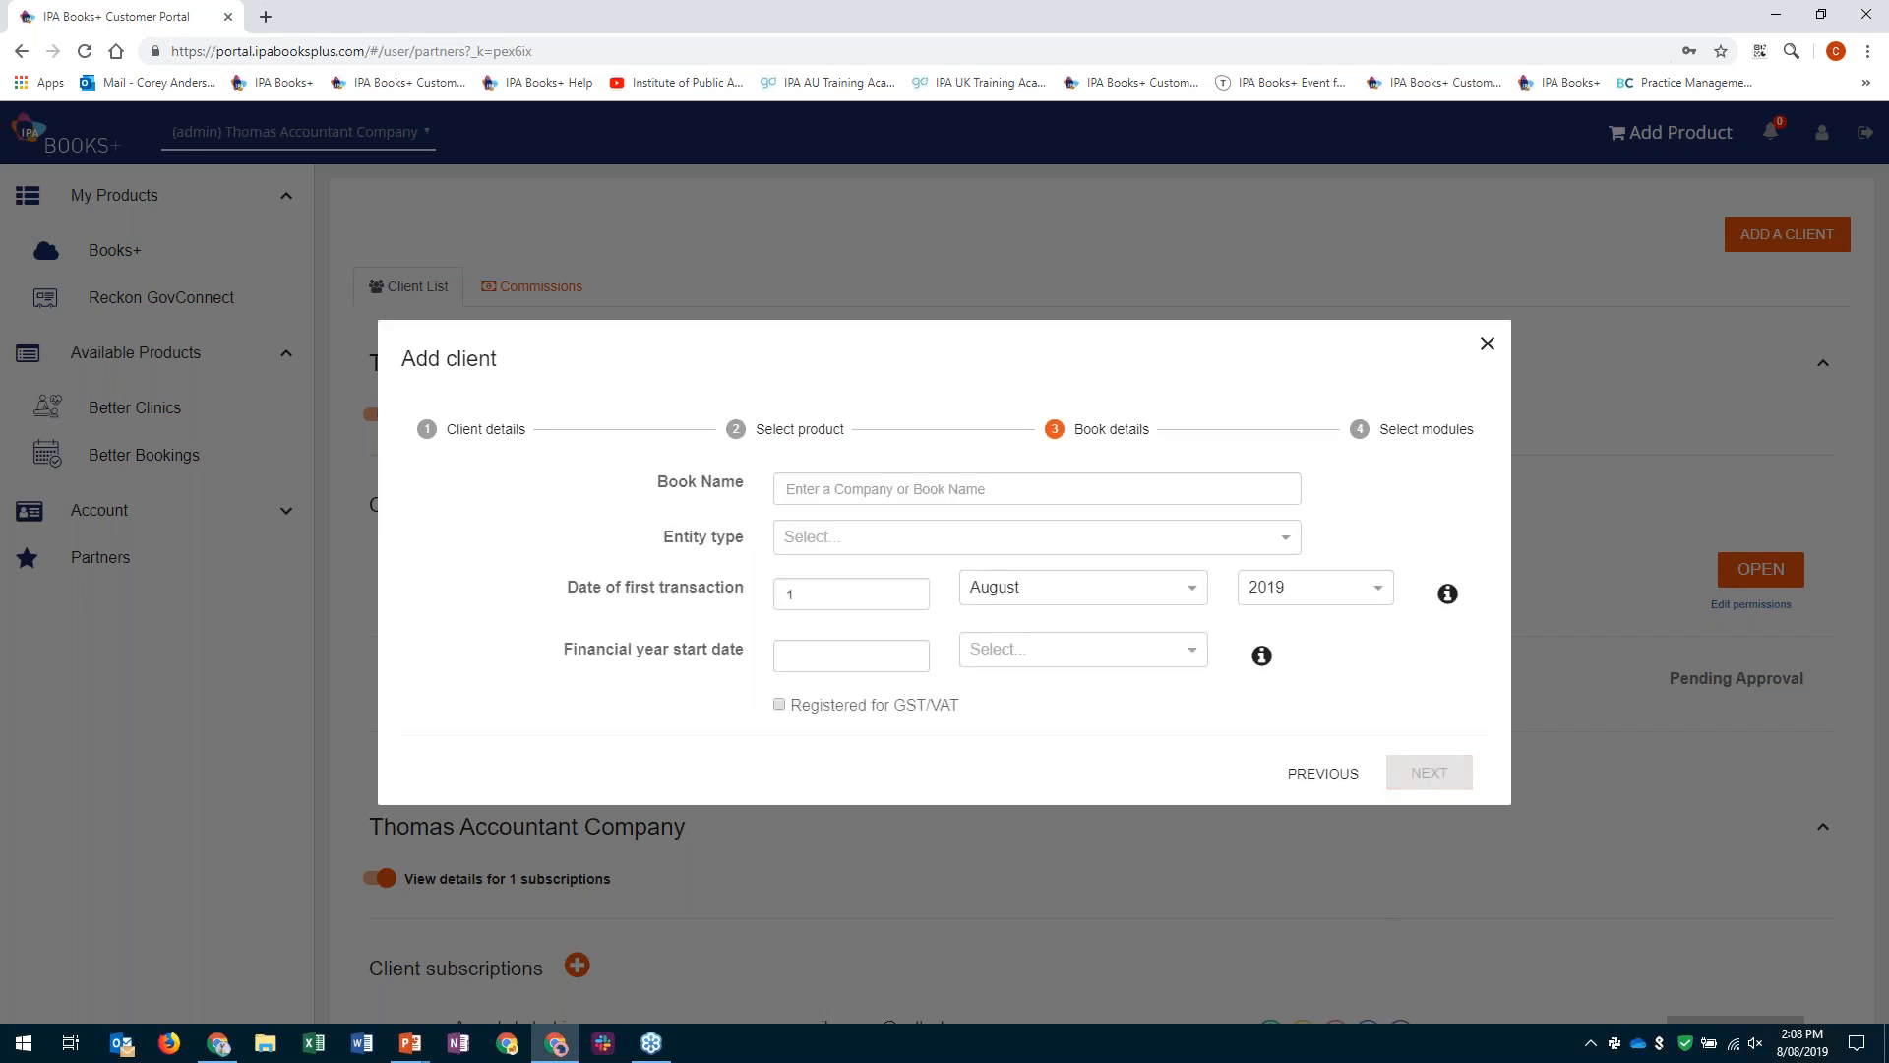
- Name the client's book Armada Industries and set its entity type to Company
{"action": "left_click", "coordinate": [862, 492]}
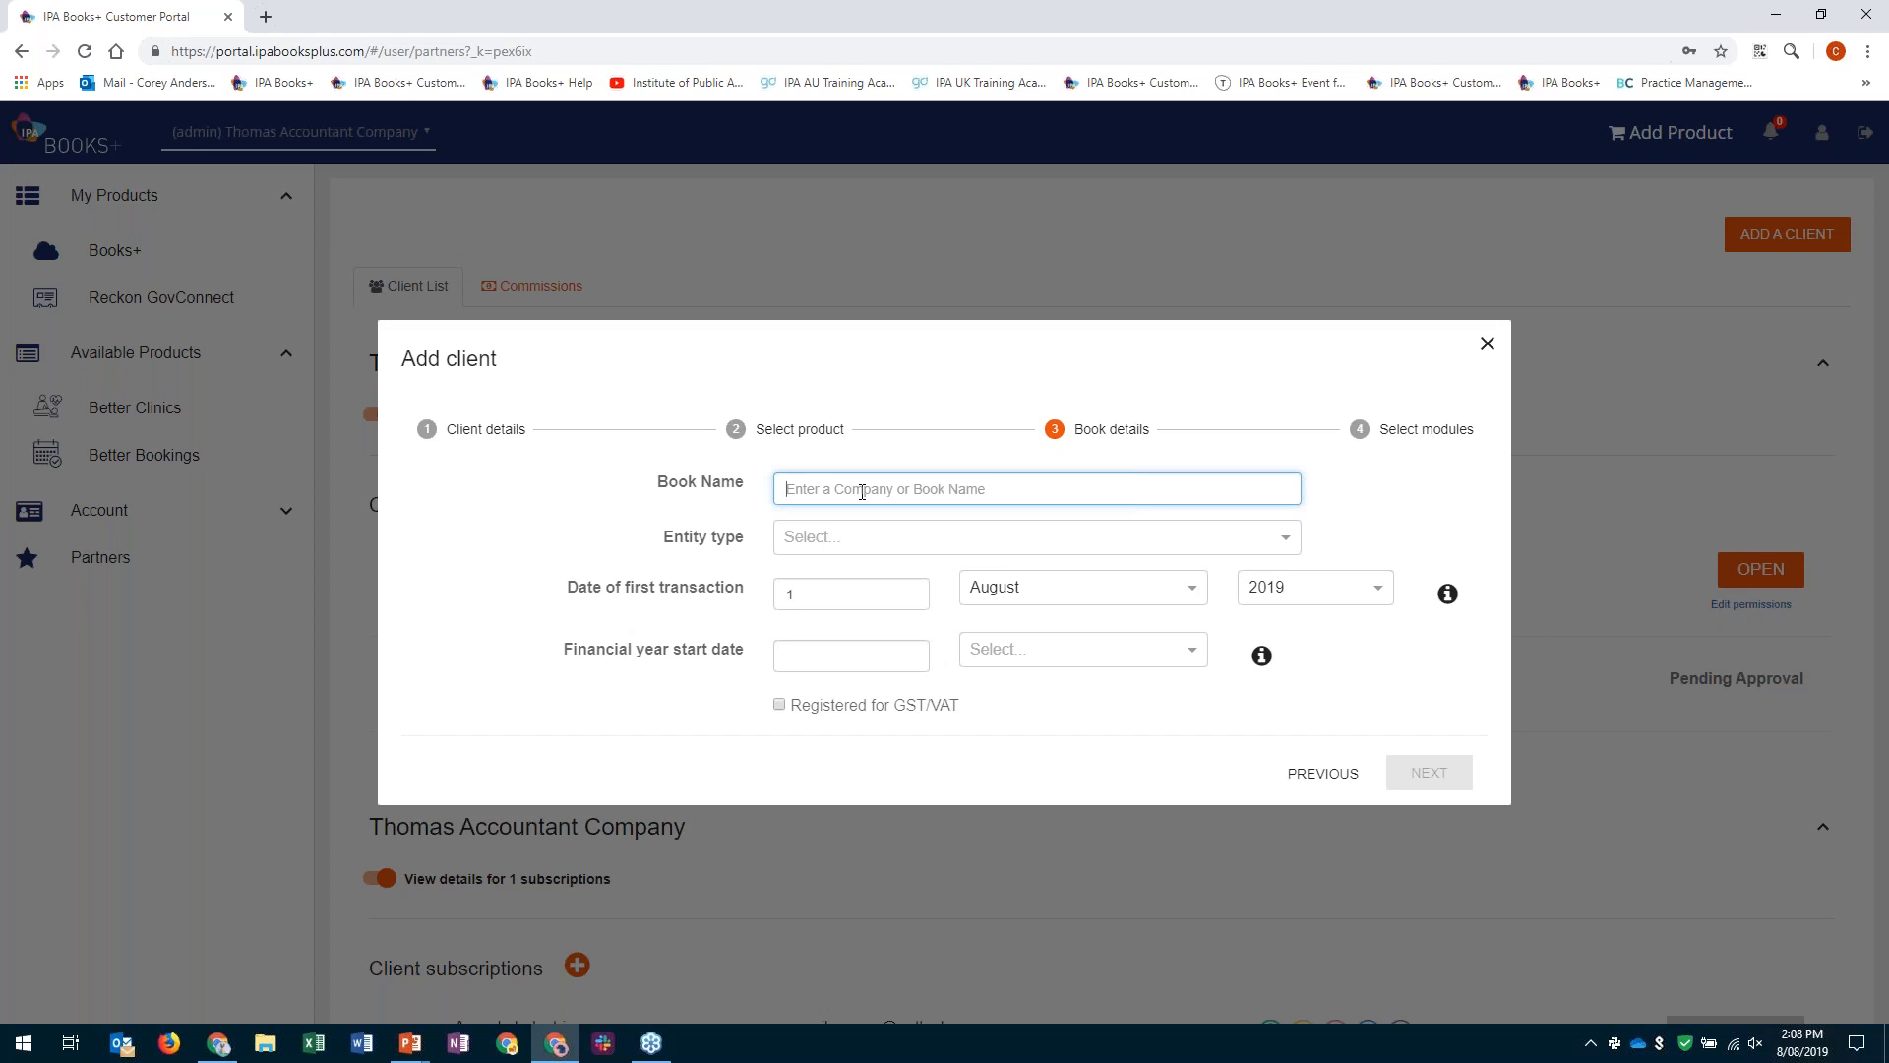
{"action": "type", "text": "Armada Industries"}
{"action": "left_click", "coordinate": [1292, 538]}
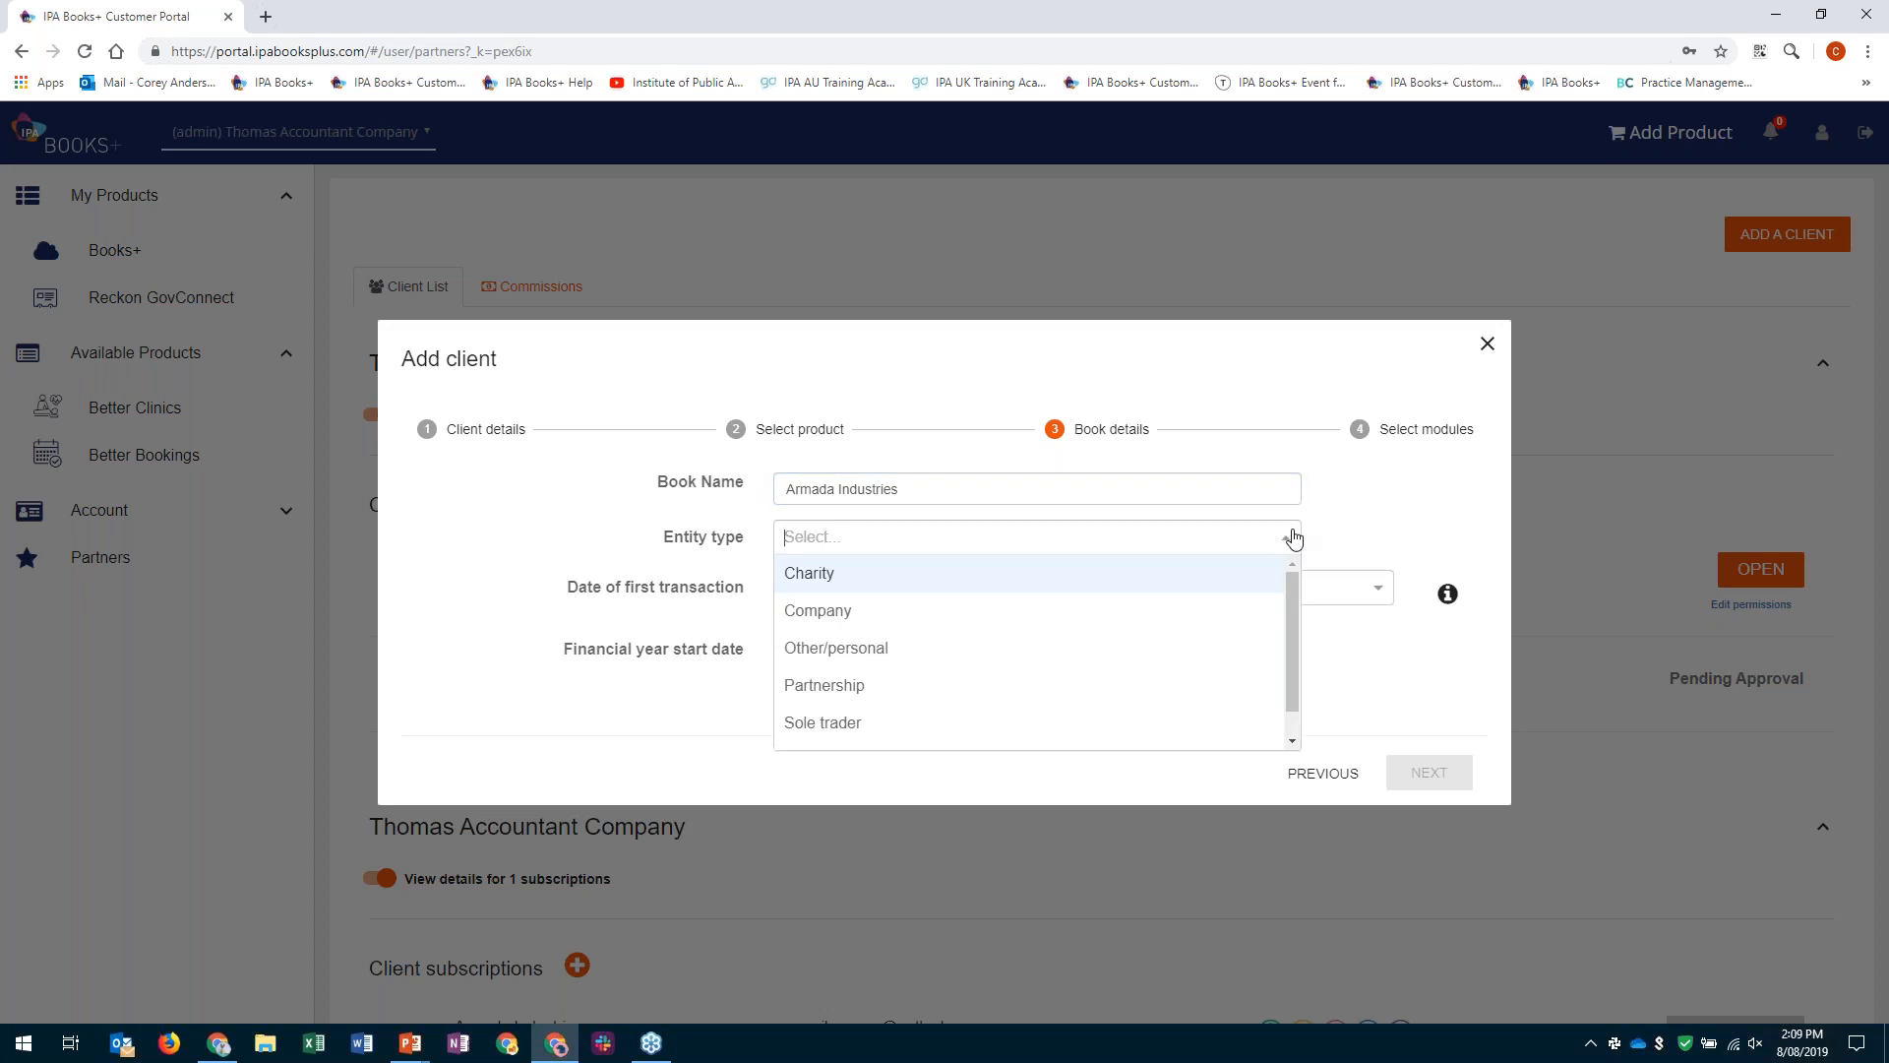
{"action": "scroll", "coordinate": [1270, 650], "scroll_direction": "down", "scroll_amount": 1}
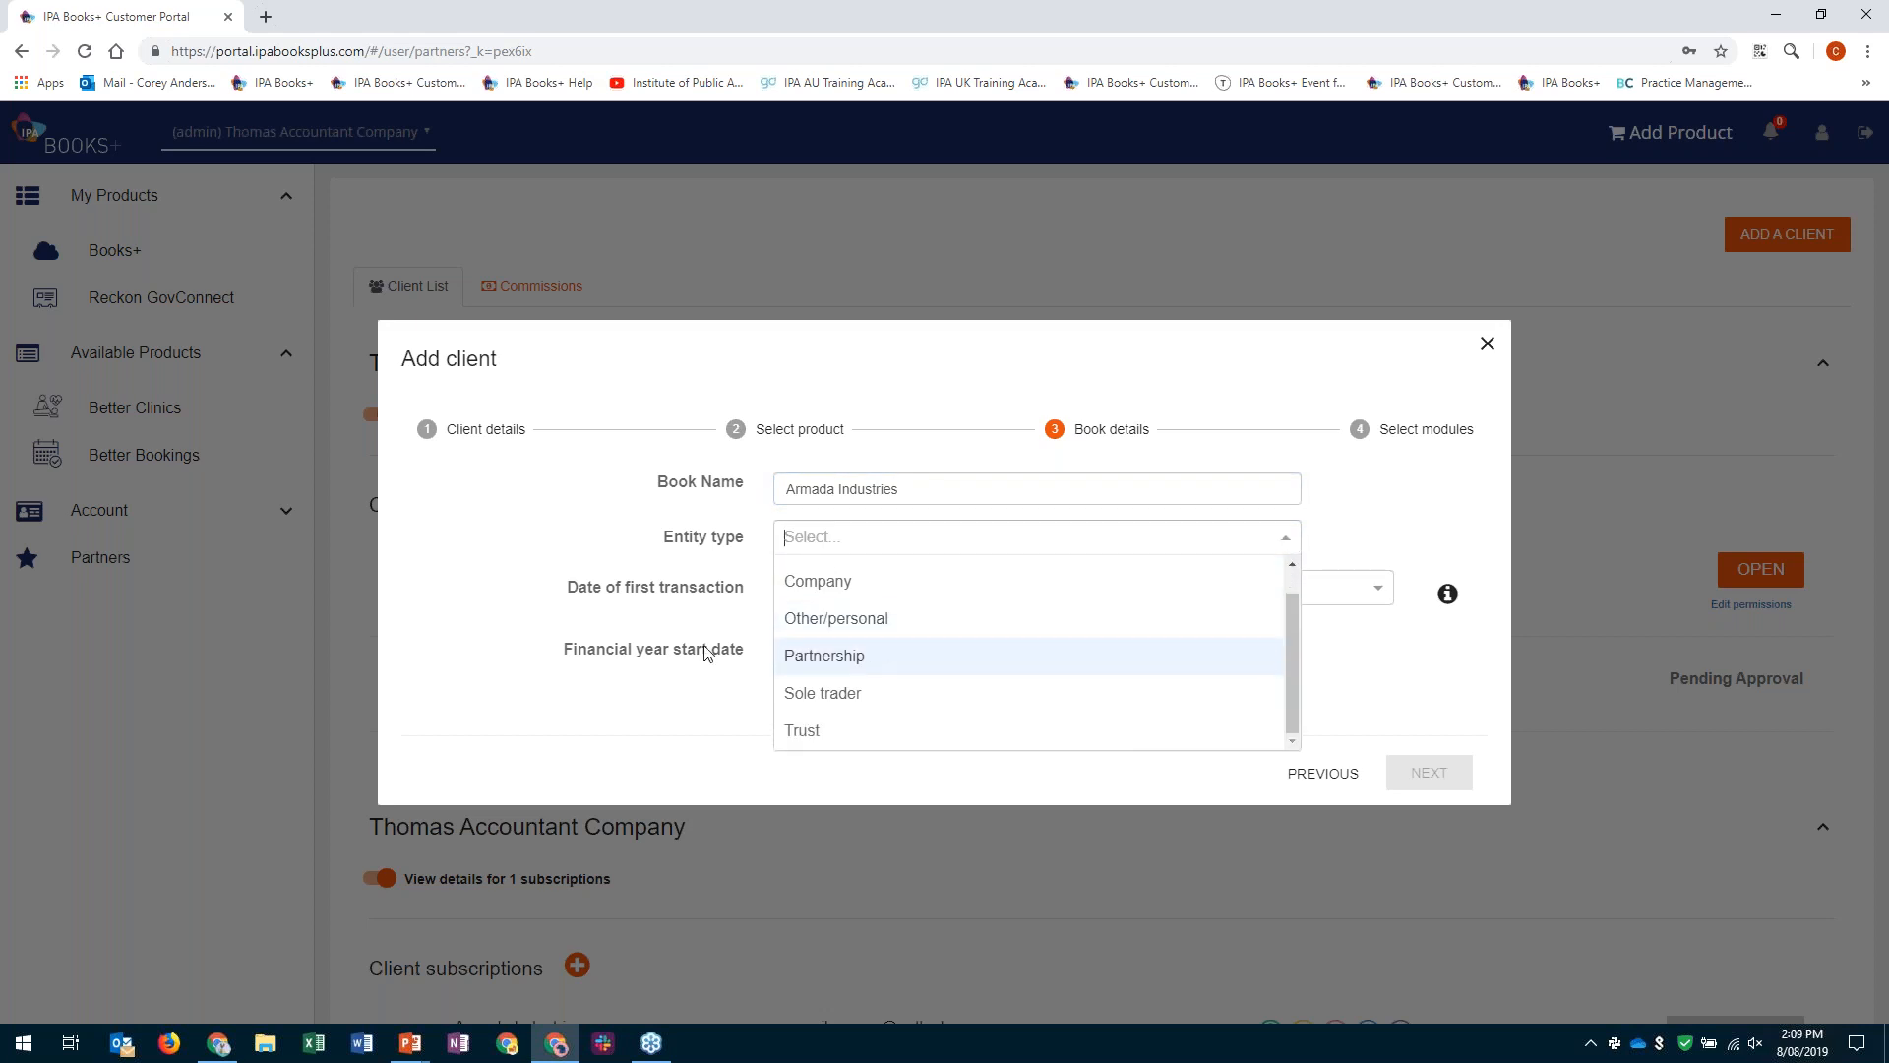
{"action": "left_click", "coordinate": [848, 582]}
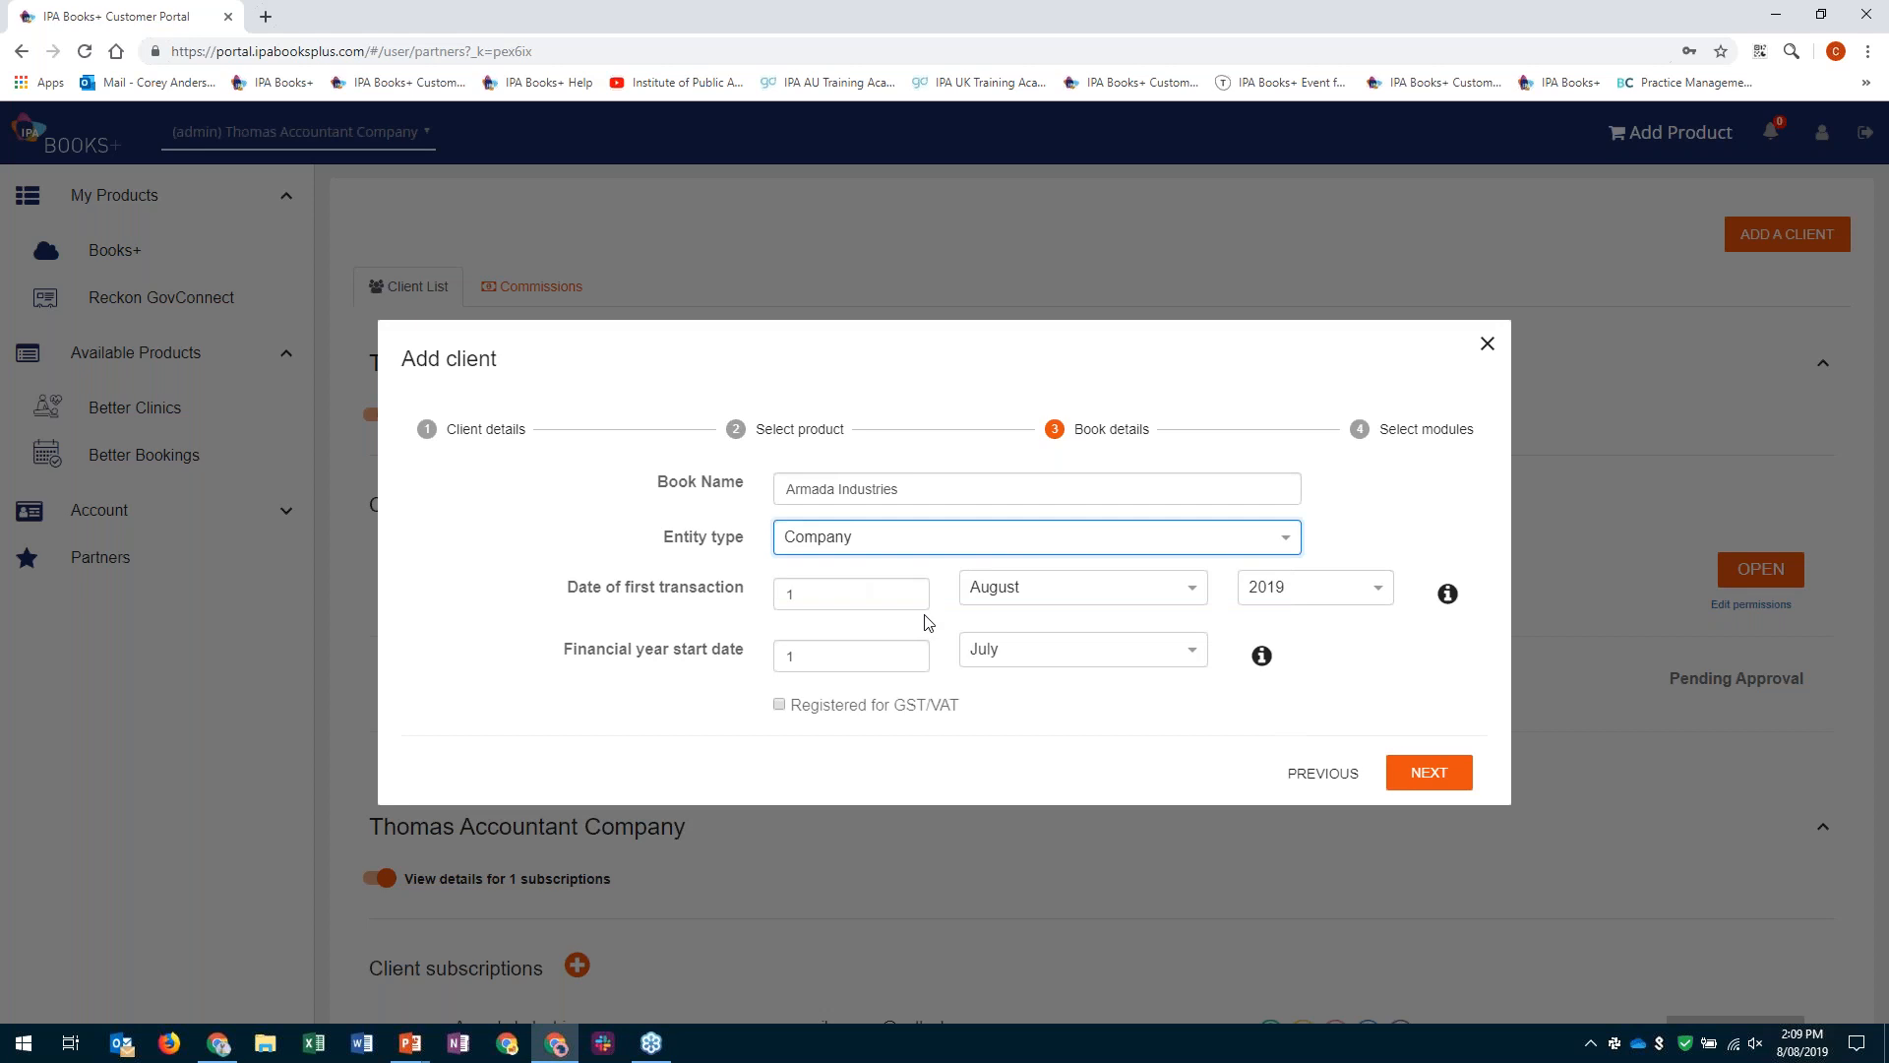
- Set the first transaction month to July, mark the book as registered for GST/VAT, and proceed to module selection
{"action": "left_click", "coordinate": [1192, 593]}
{"action": "left_click", "coordinate": [1187, 614]}
{"action": "left_click", "coordinate": [1083, 636]}
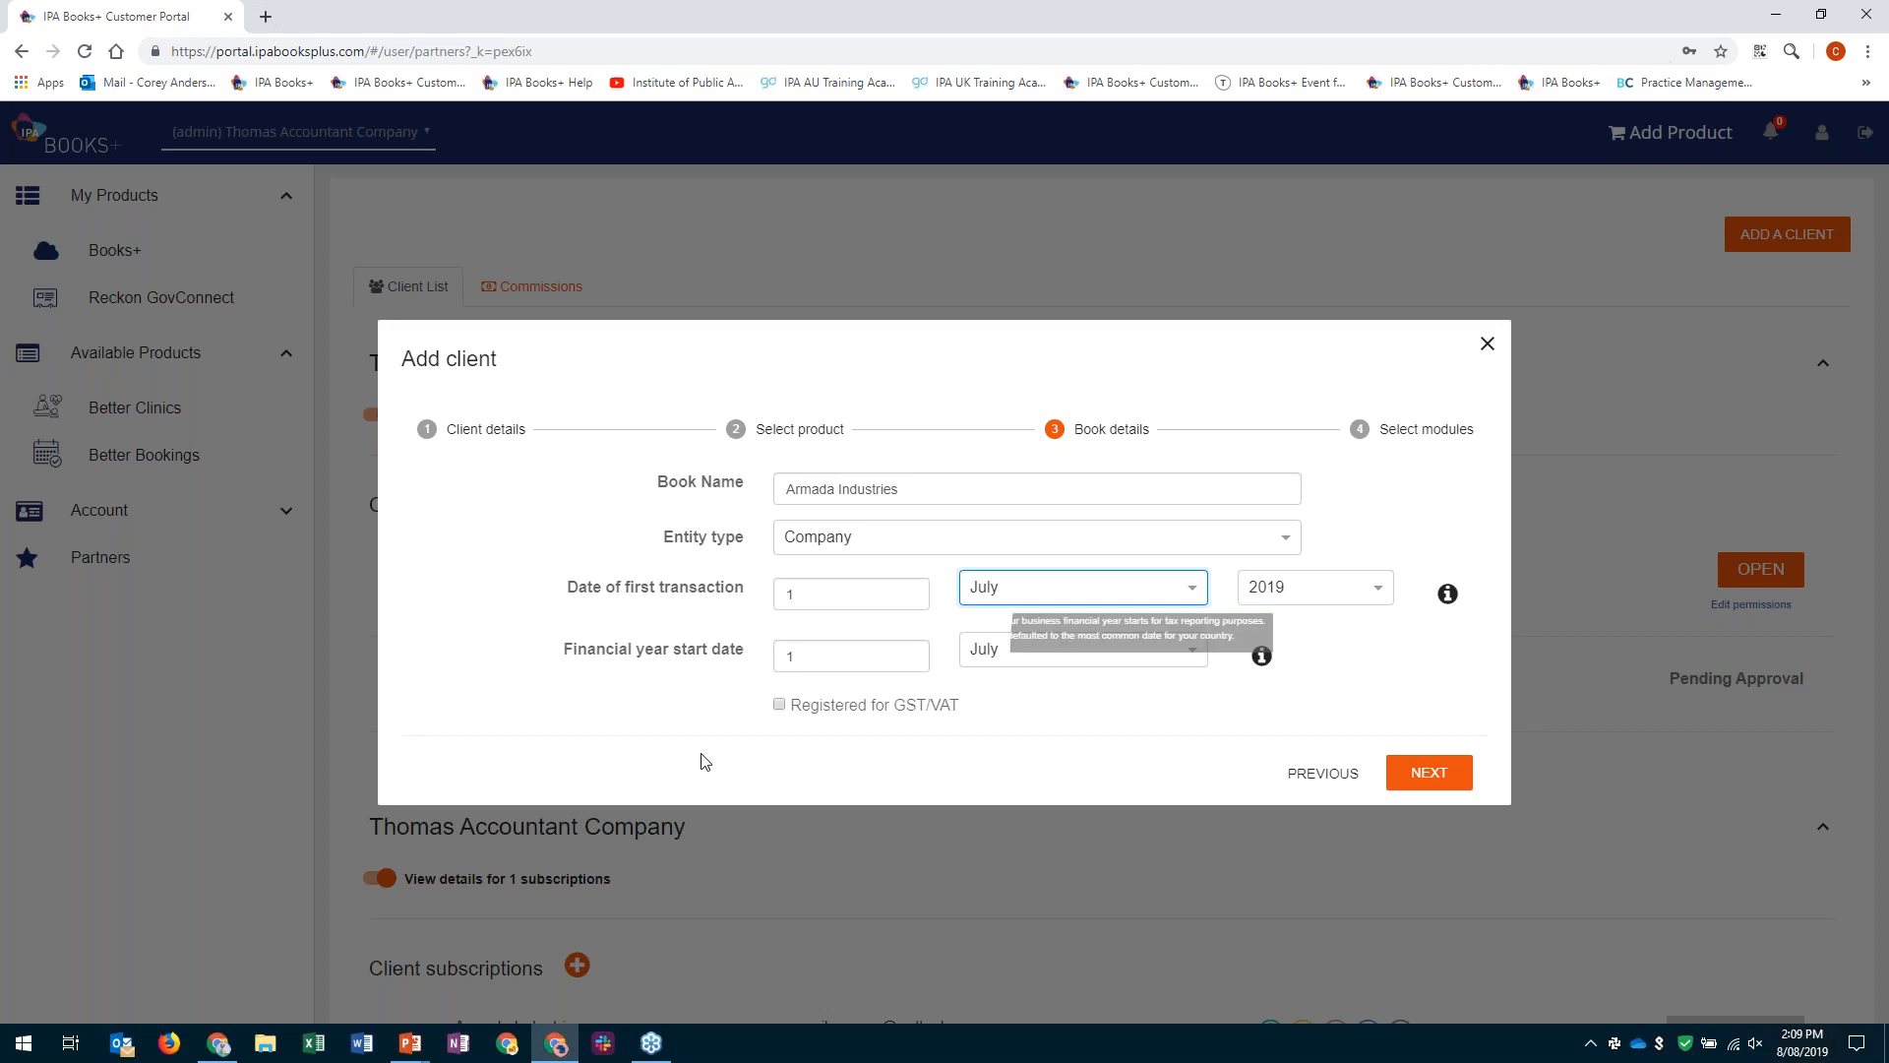
{"action": "left_click", "coordinate": [556, 591]}
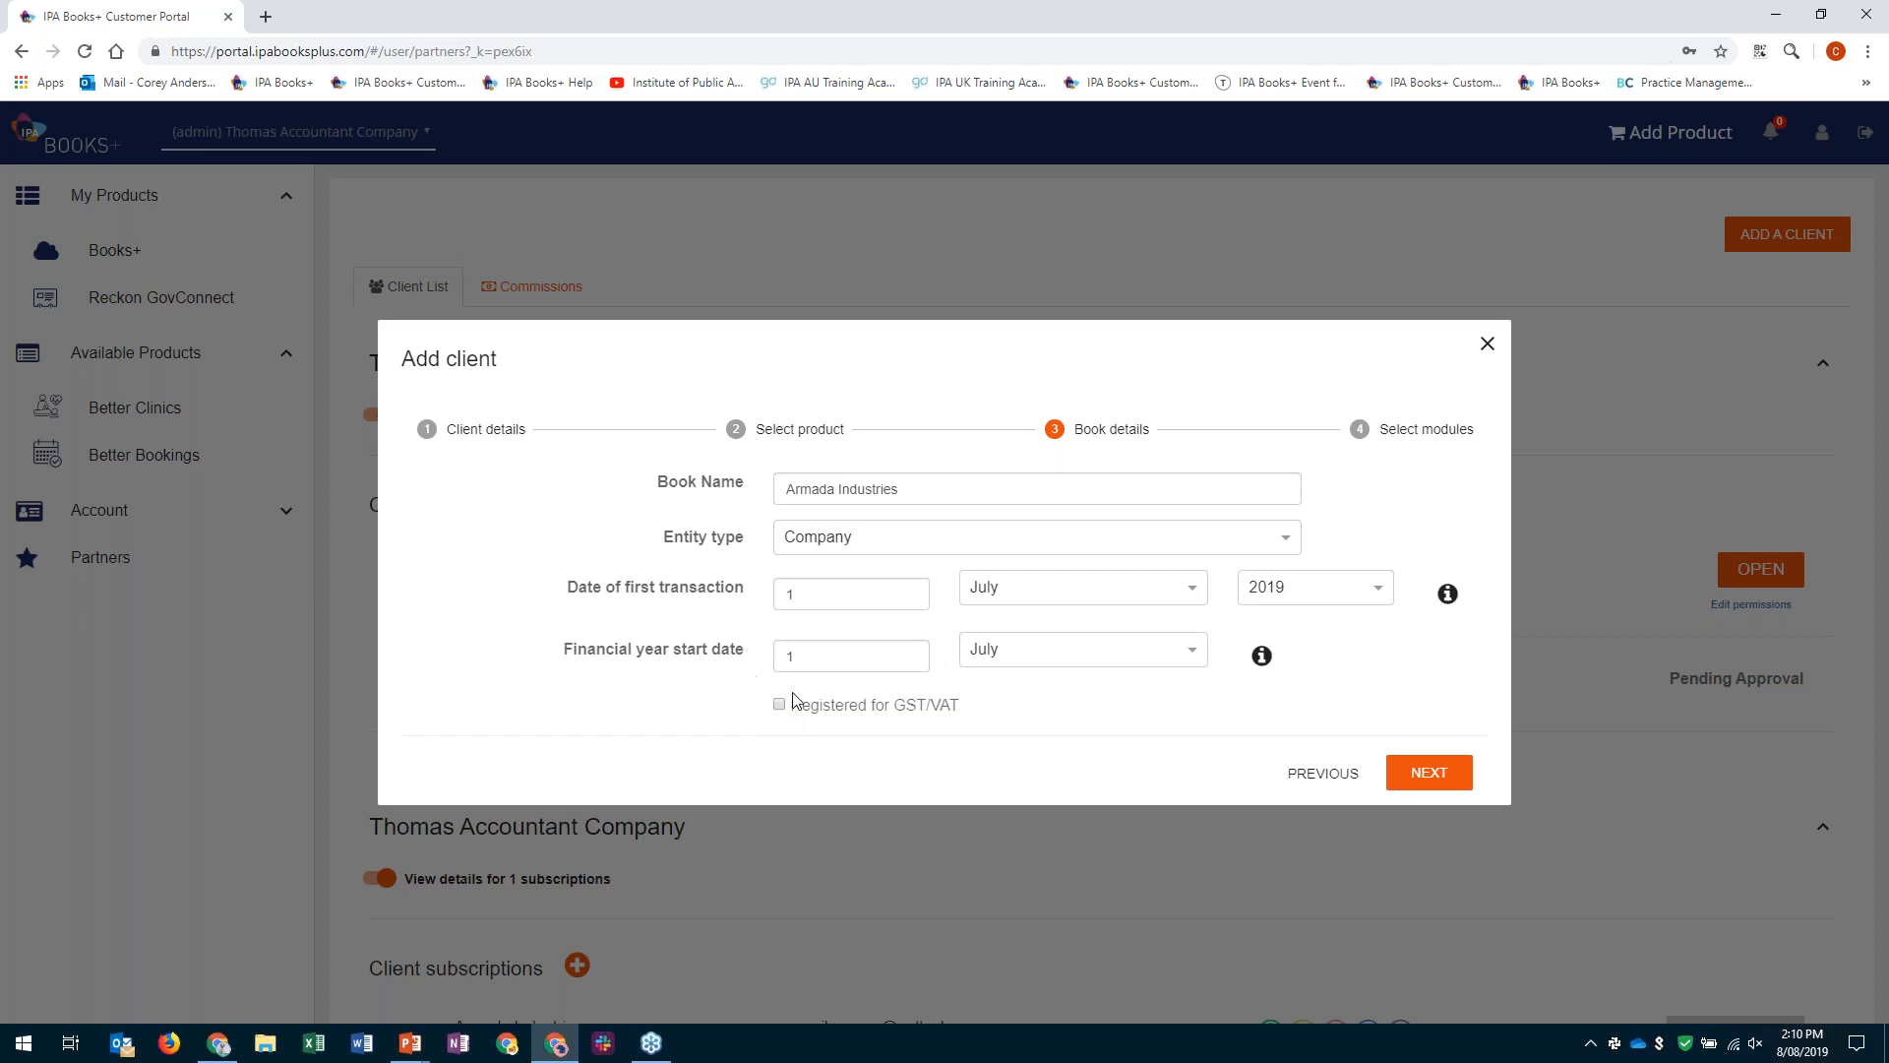
{"action": "left_click", "coordinate": [780, 705]}
{"action": "left_click", "coordinate": [1447, 772]}
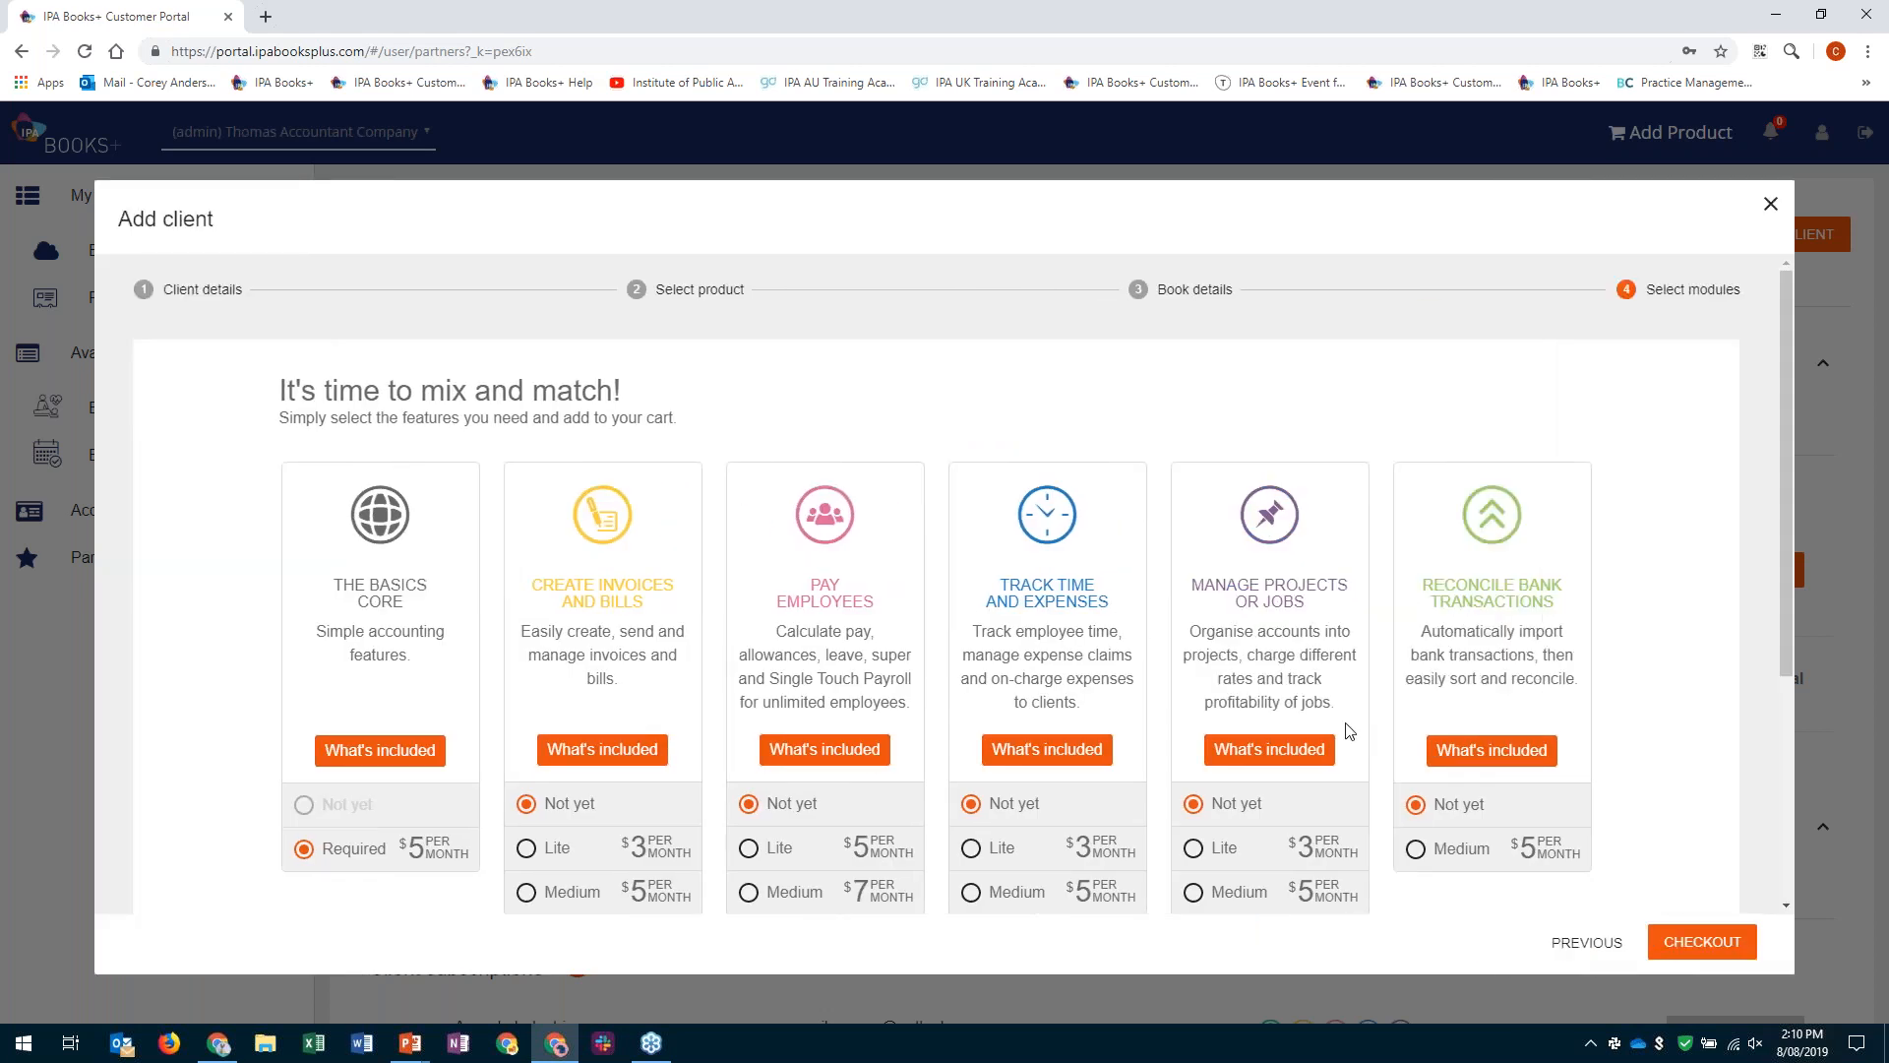
- Examine the available modules, their monthly prices and the package summary for the client's book
{"action": "scroll", "coordinate": [1349, 732], "scroll_direction": "down", "scroll_amount": 1}
{"action": "scroll", "coordinate": [1346, 726], "scroll_direction": "down", "scroll_amount": 1}
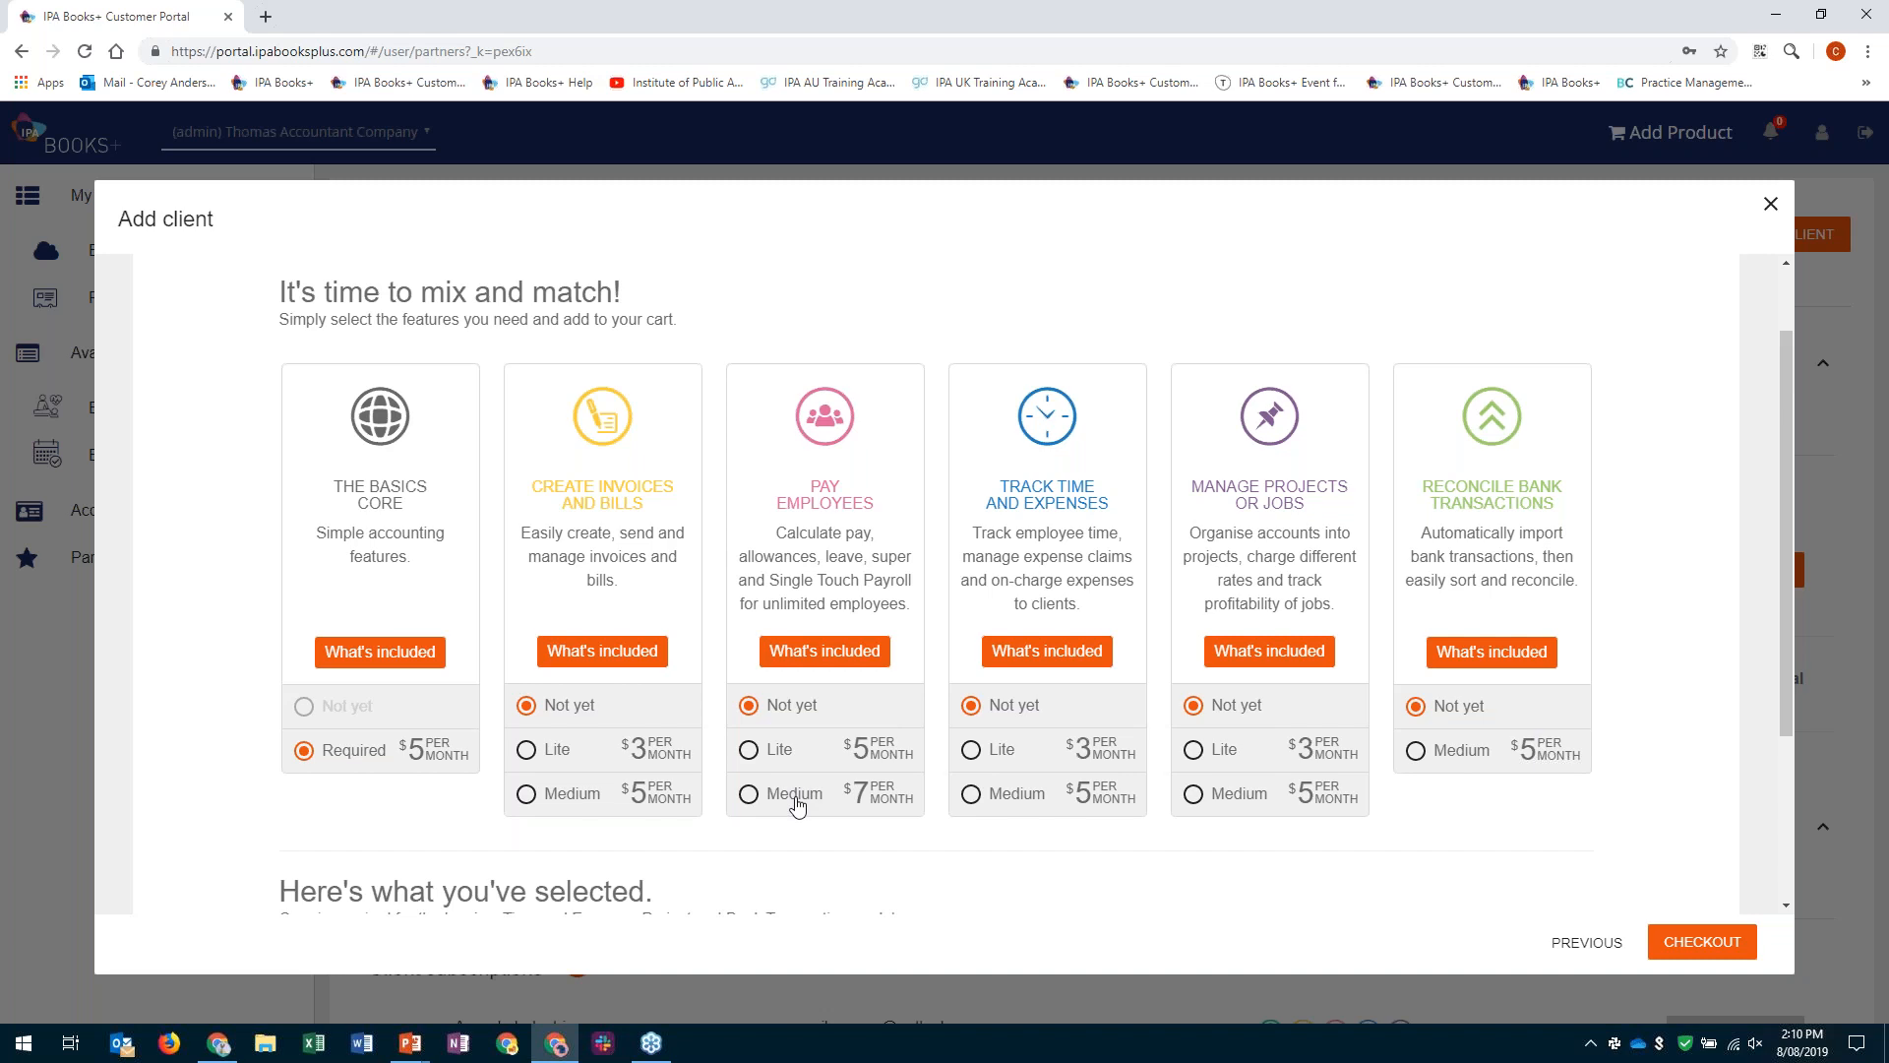
{"action": "scroll", "coordinate": [798, 807], "scroll_direction": "down", "scroll_amount": 1}
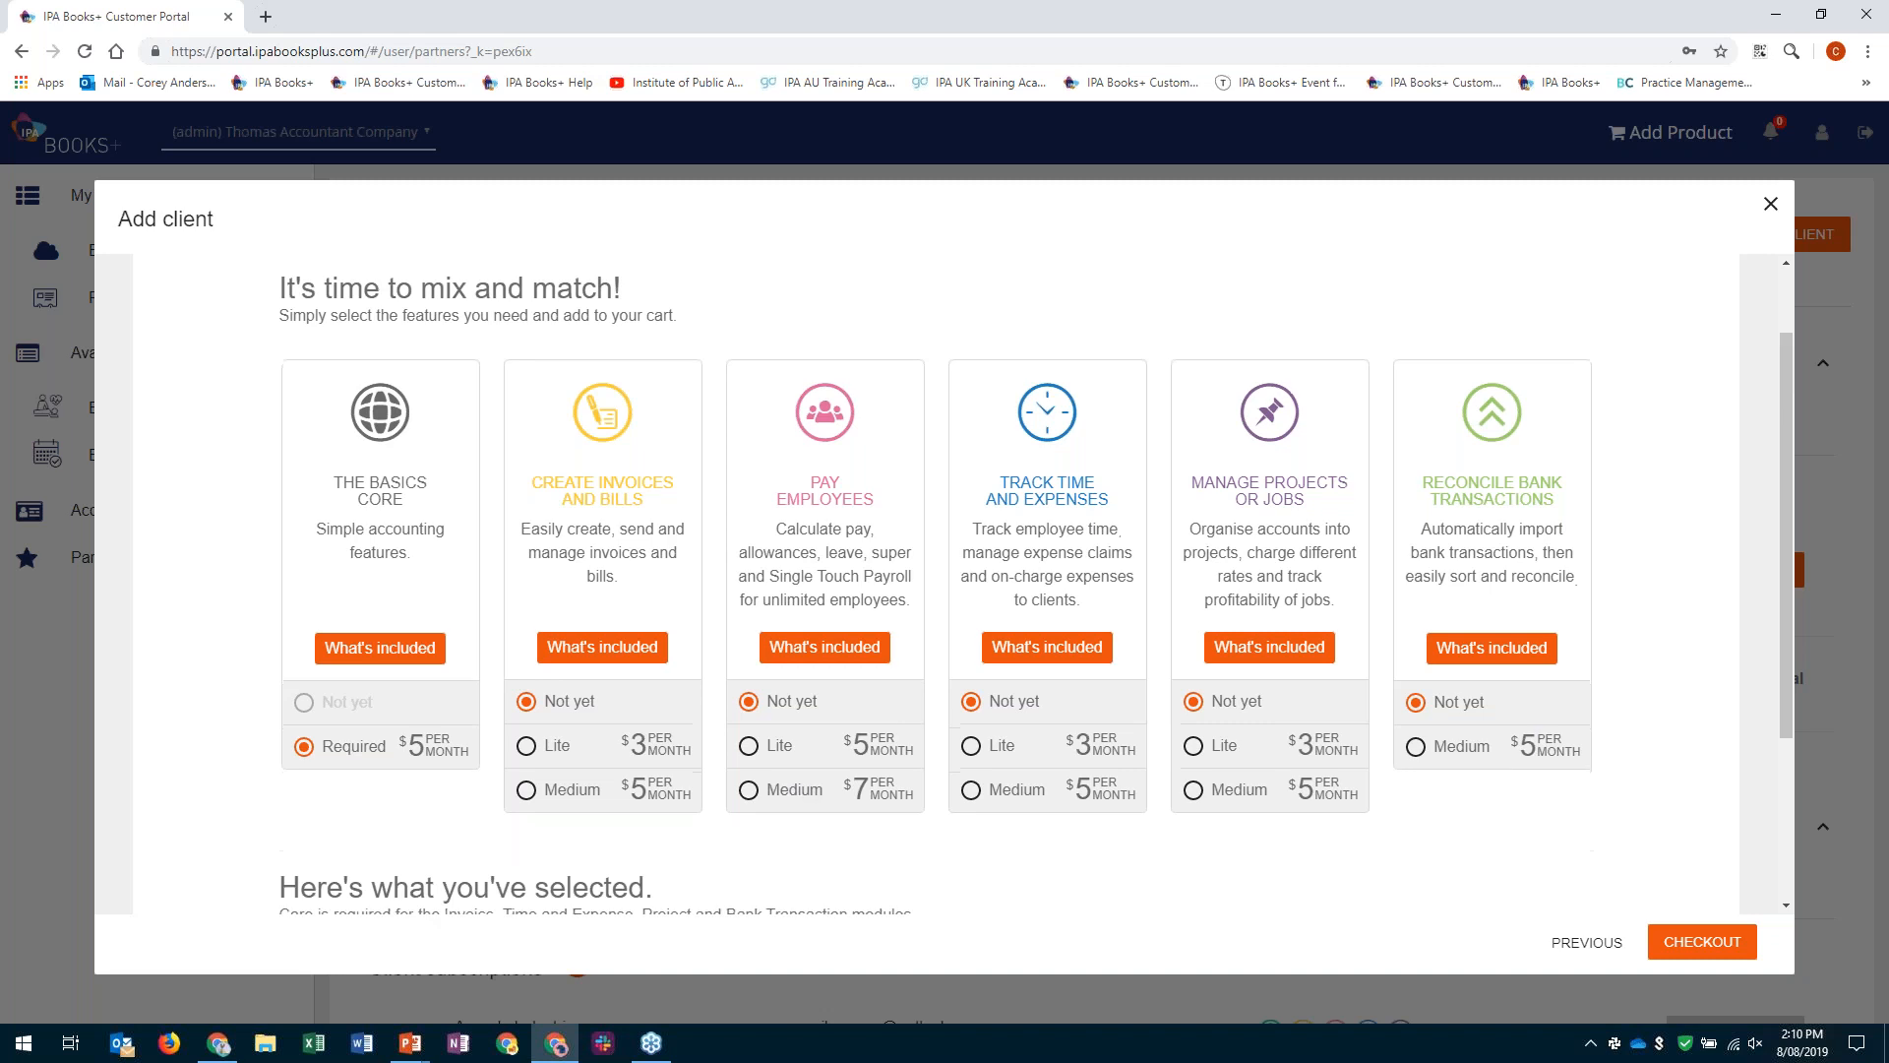
{"action": "scroll", "coordinate": [798, 820], "scroll_direction": "down", "scroll_amount": 1}
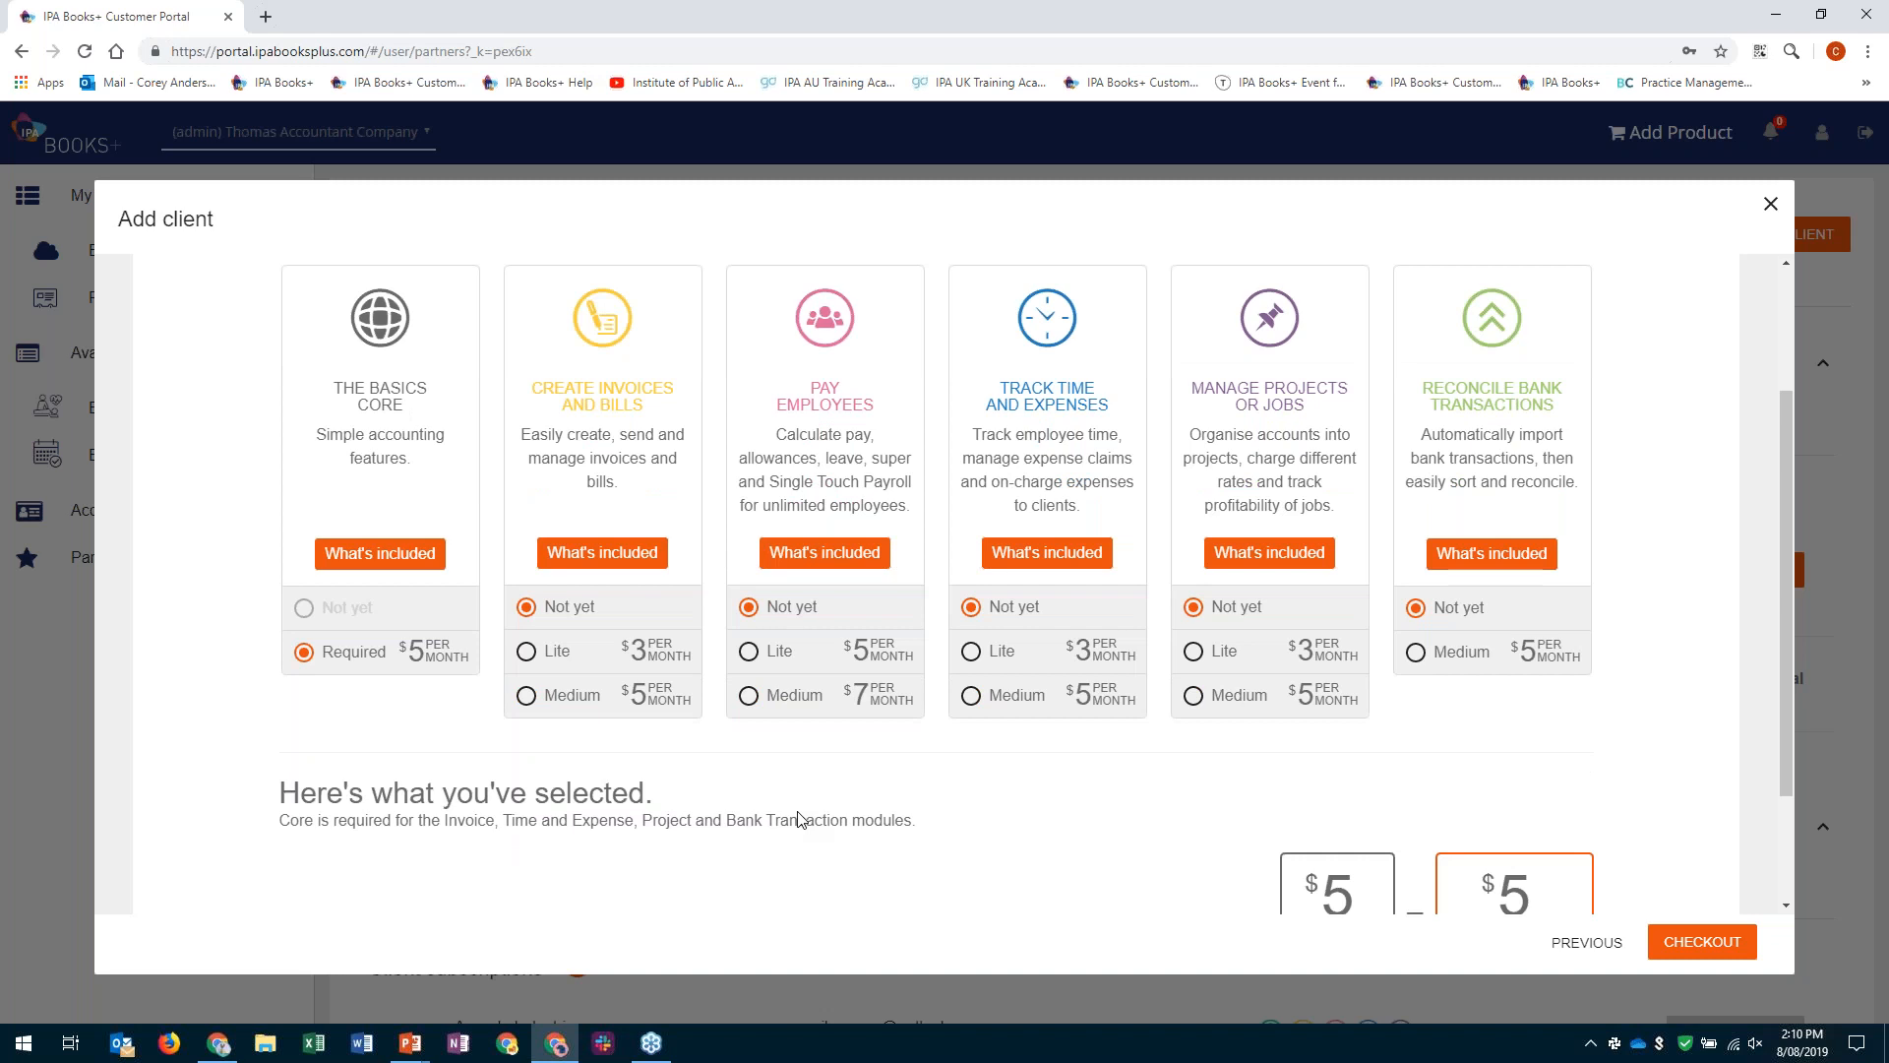
{"action": "scroll", "coordinate": [798, 820], "scroll_direction": "down", "scroll_amount": 2}
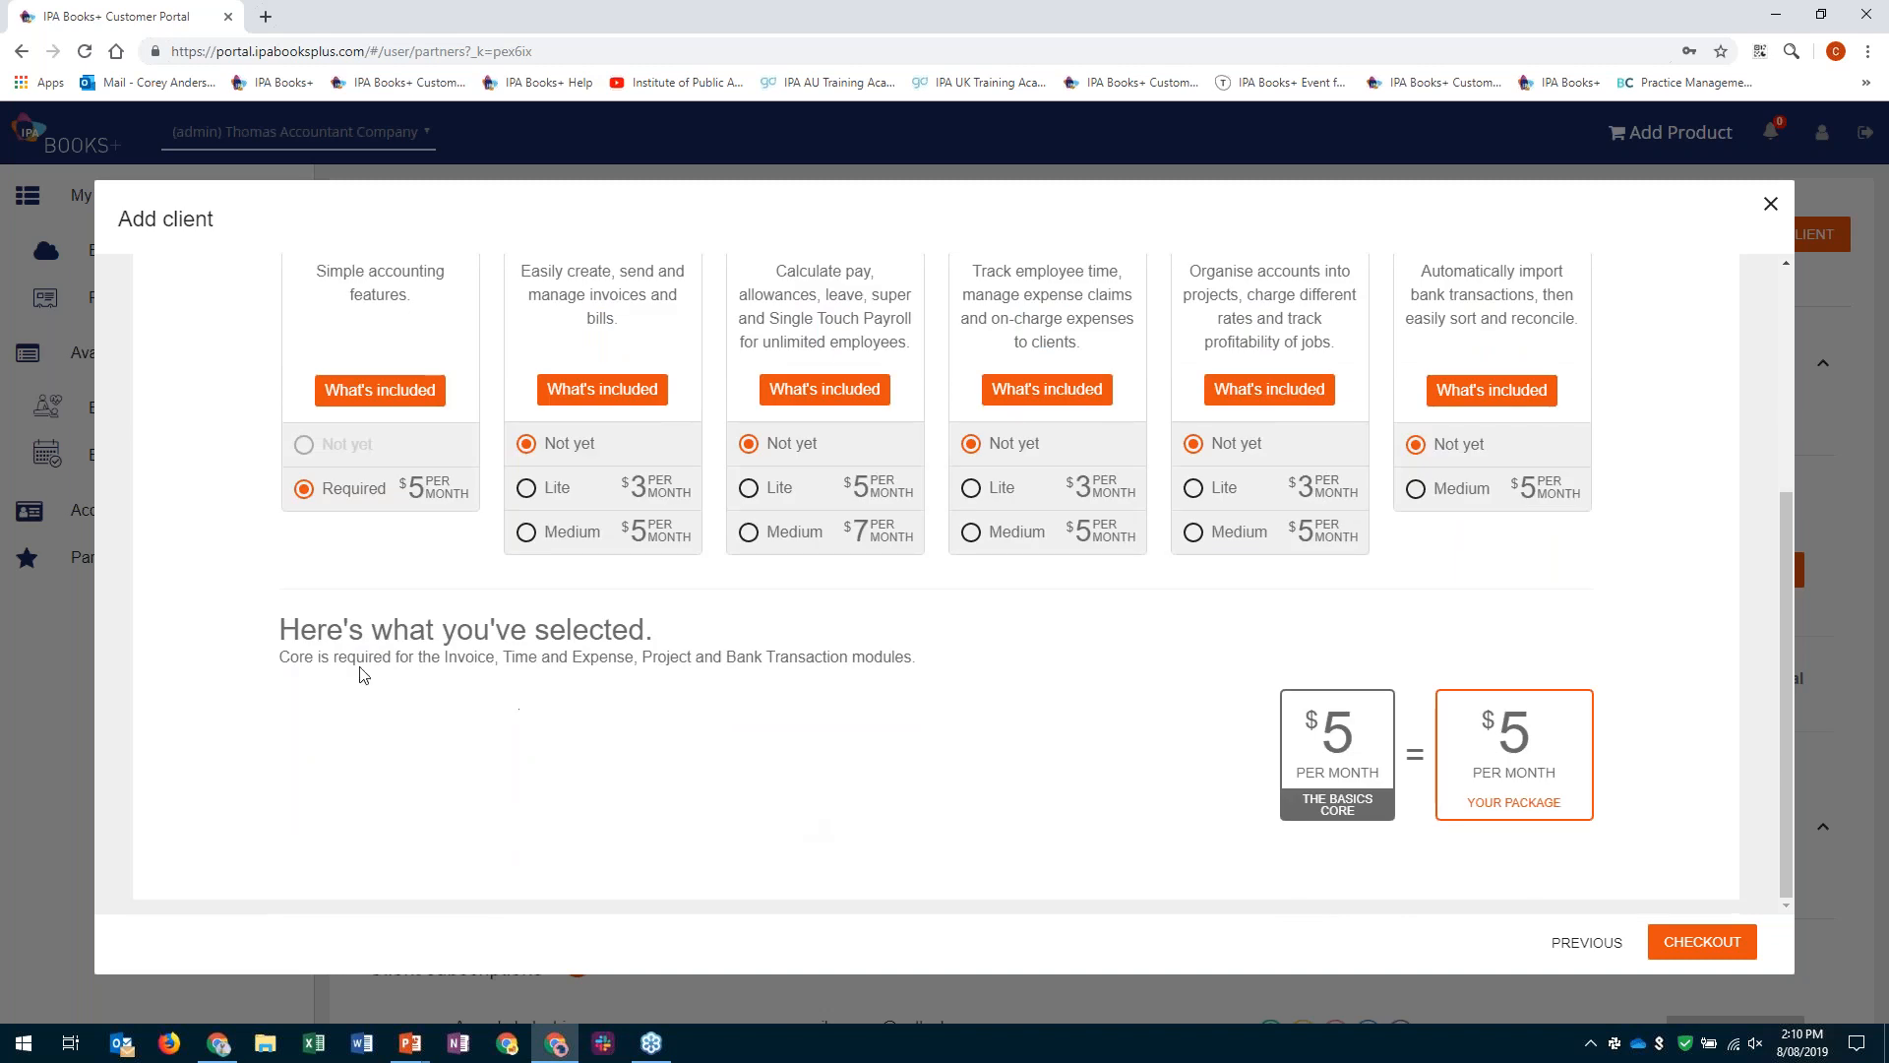
{"action": "scroll", "coordinate": [363, 675], "scroll_direction": "up", "scroll_amount": 1}
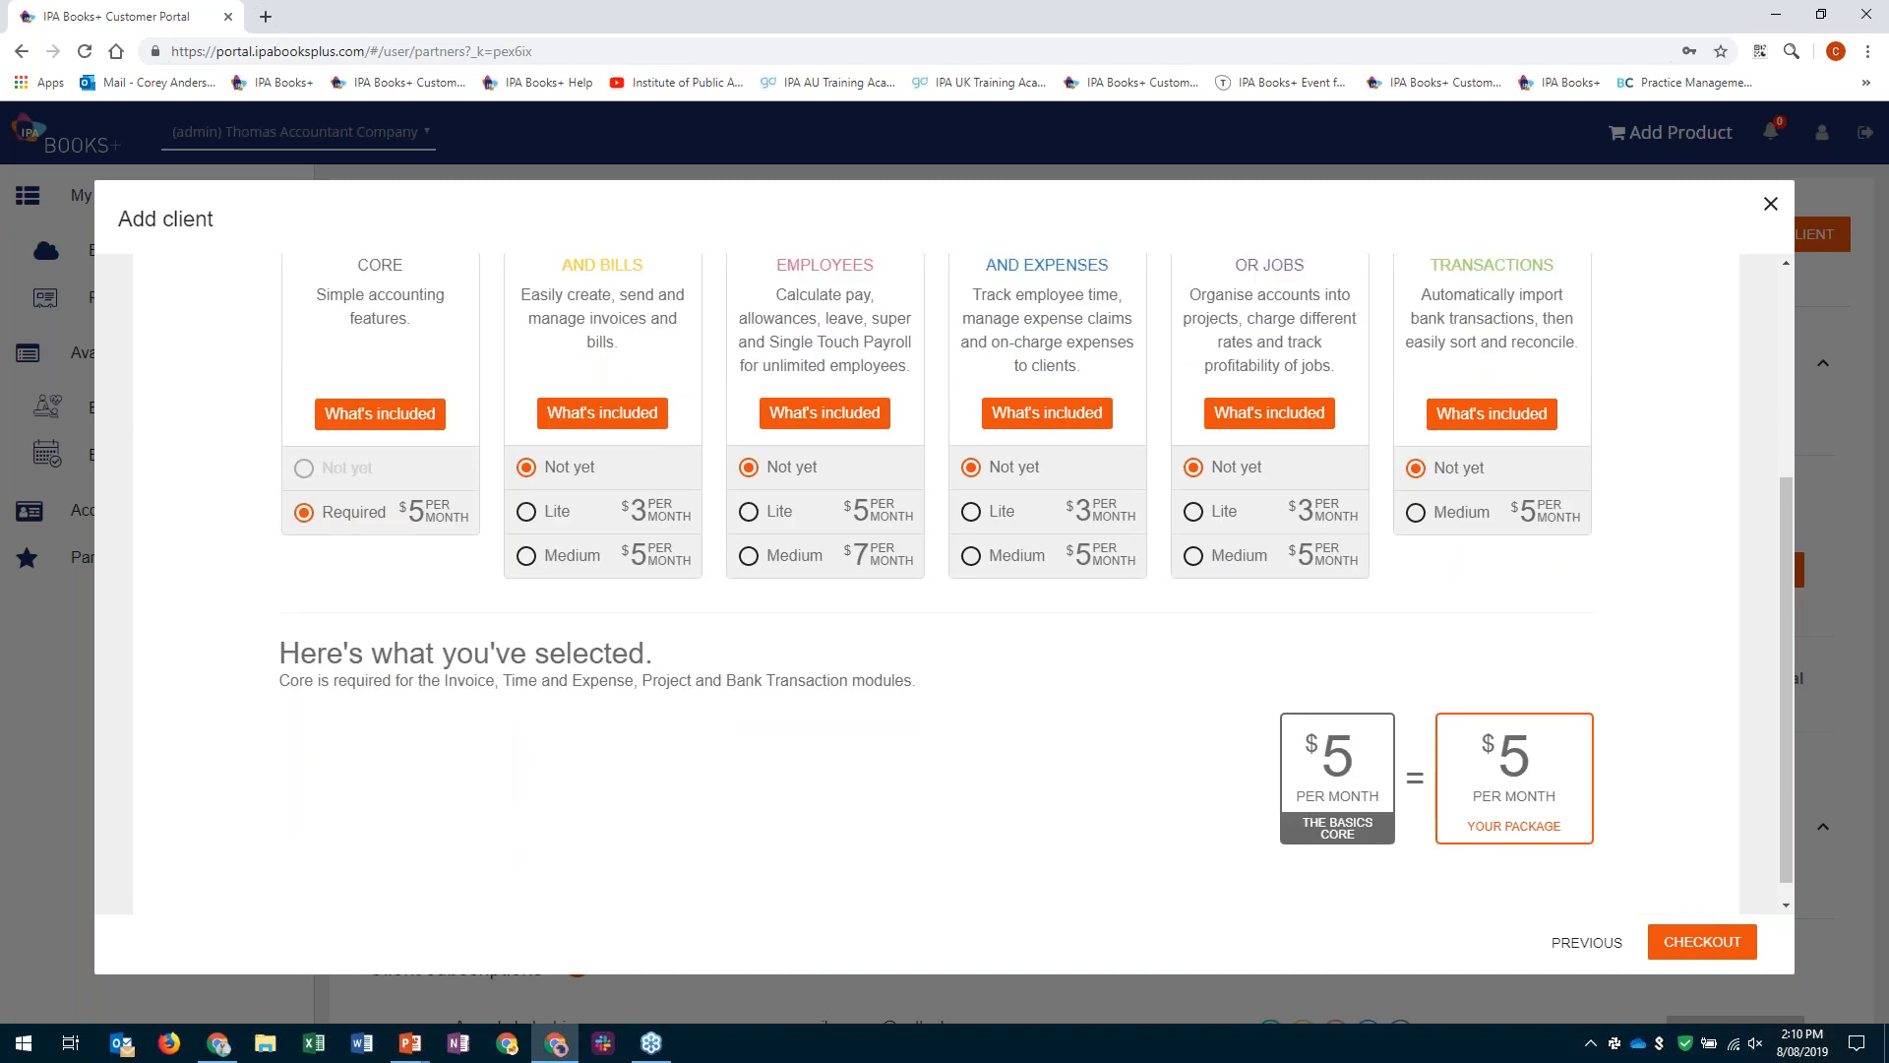
{"action": "scroll", "coordinate": [1036, 584], "scroll_direction": "up", "scroll_amount": 1}
{"action": "scroll", "coordinate": [755, 772], "scroll_direction": "up", "scroll_amount": 1}
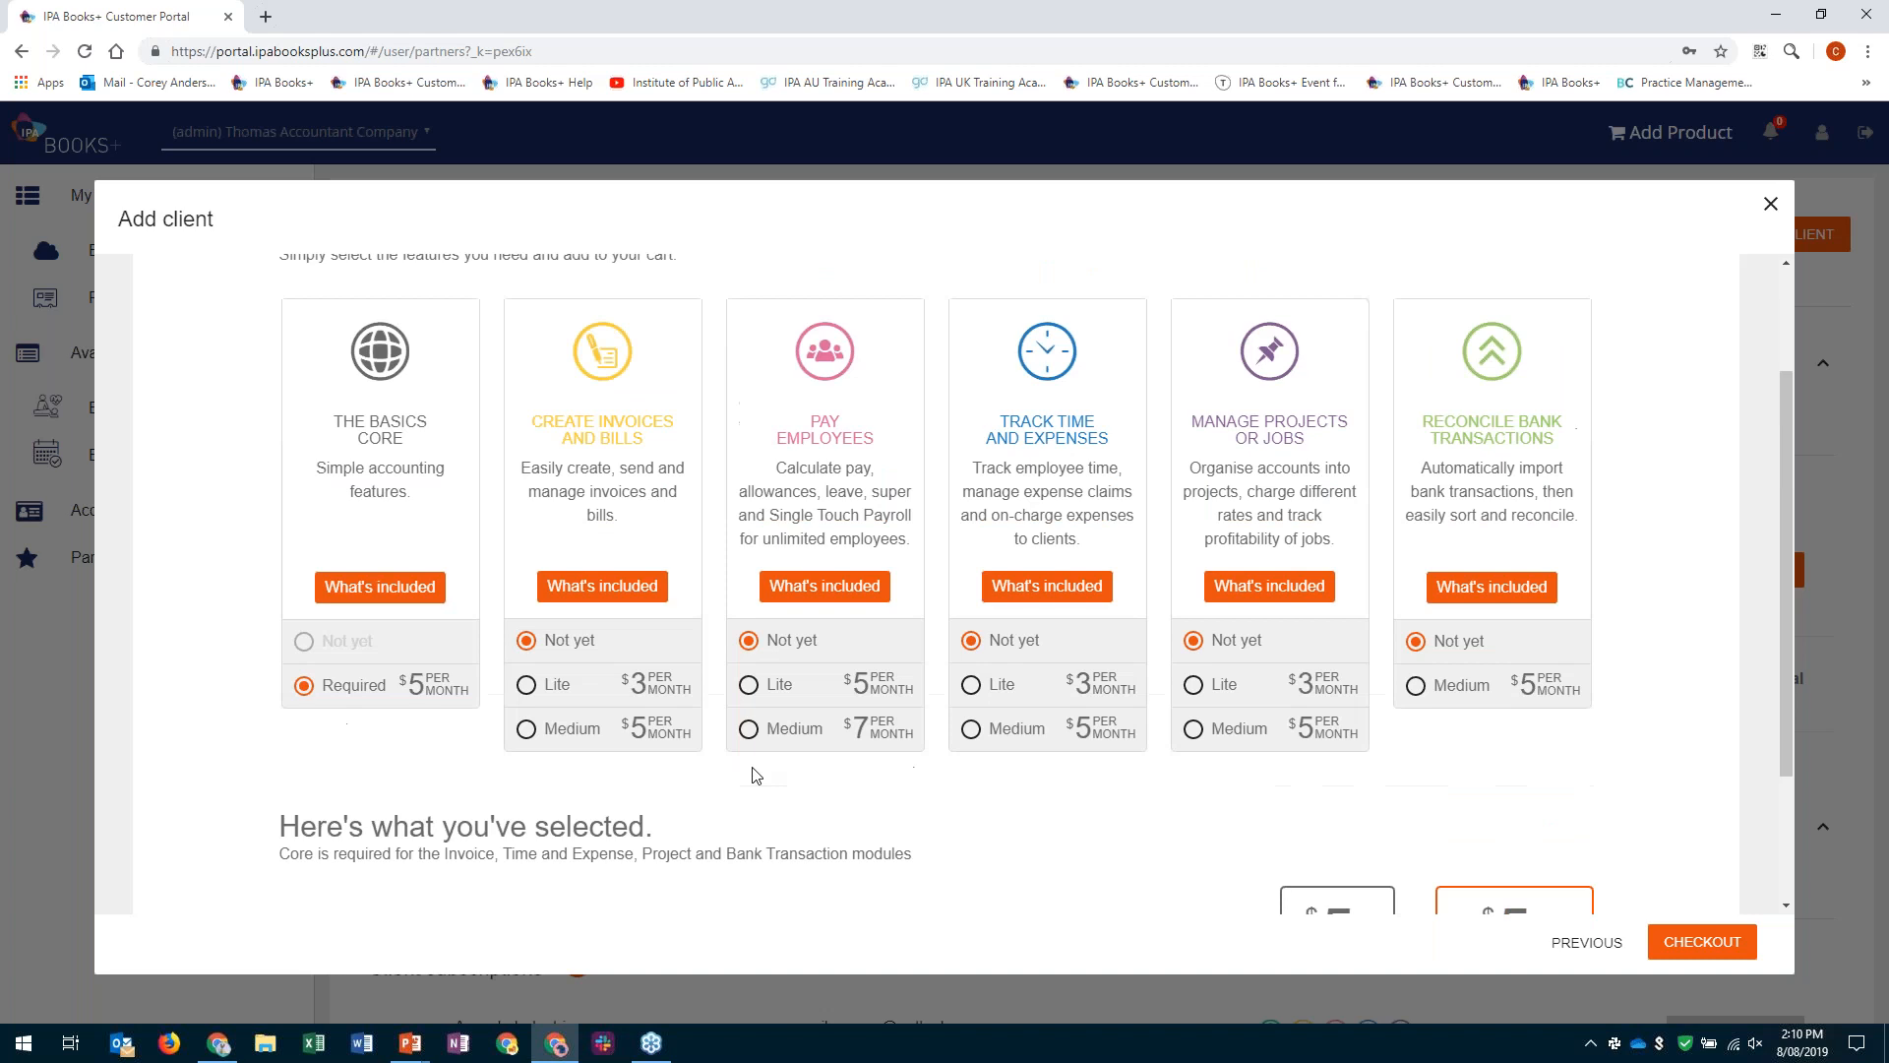
- Select the Lite level of Pay Employees, remove The Basics Core, and check the package summary
{"action": "left_click", "coordinate": [749, 686]}
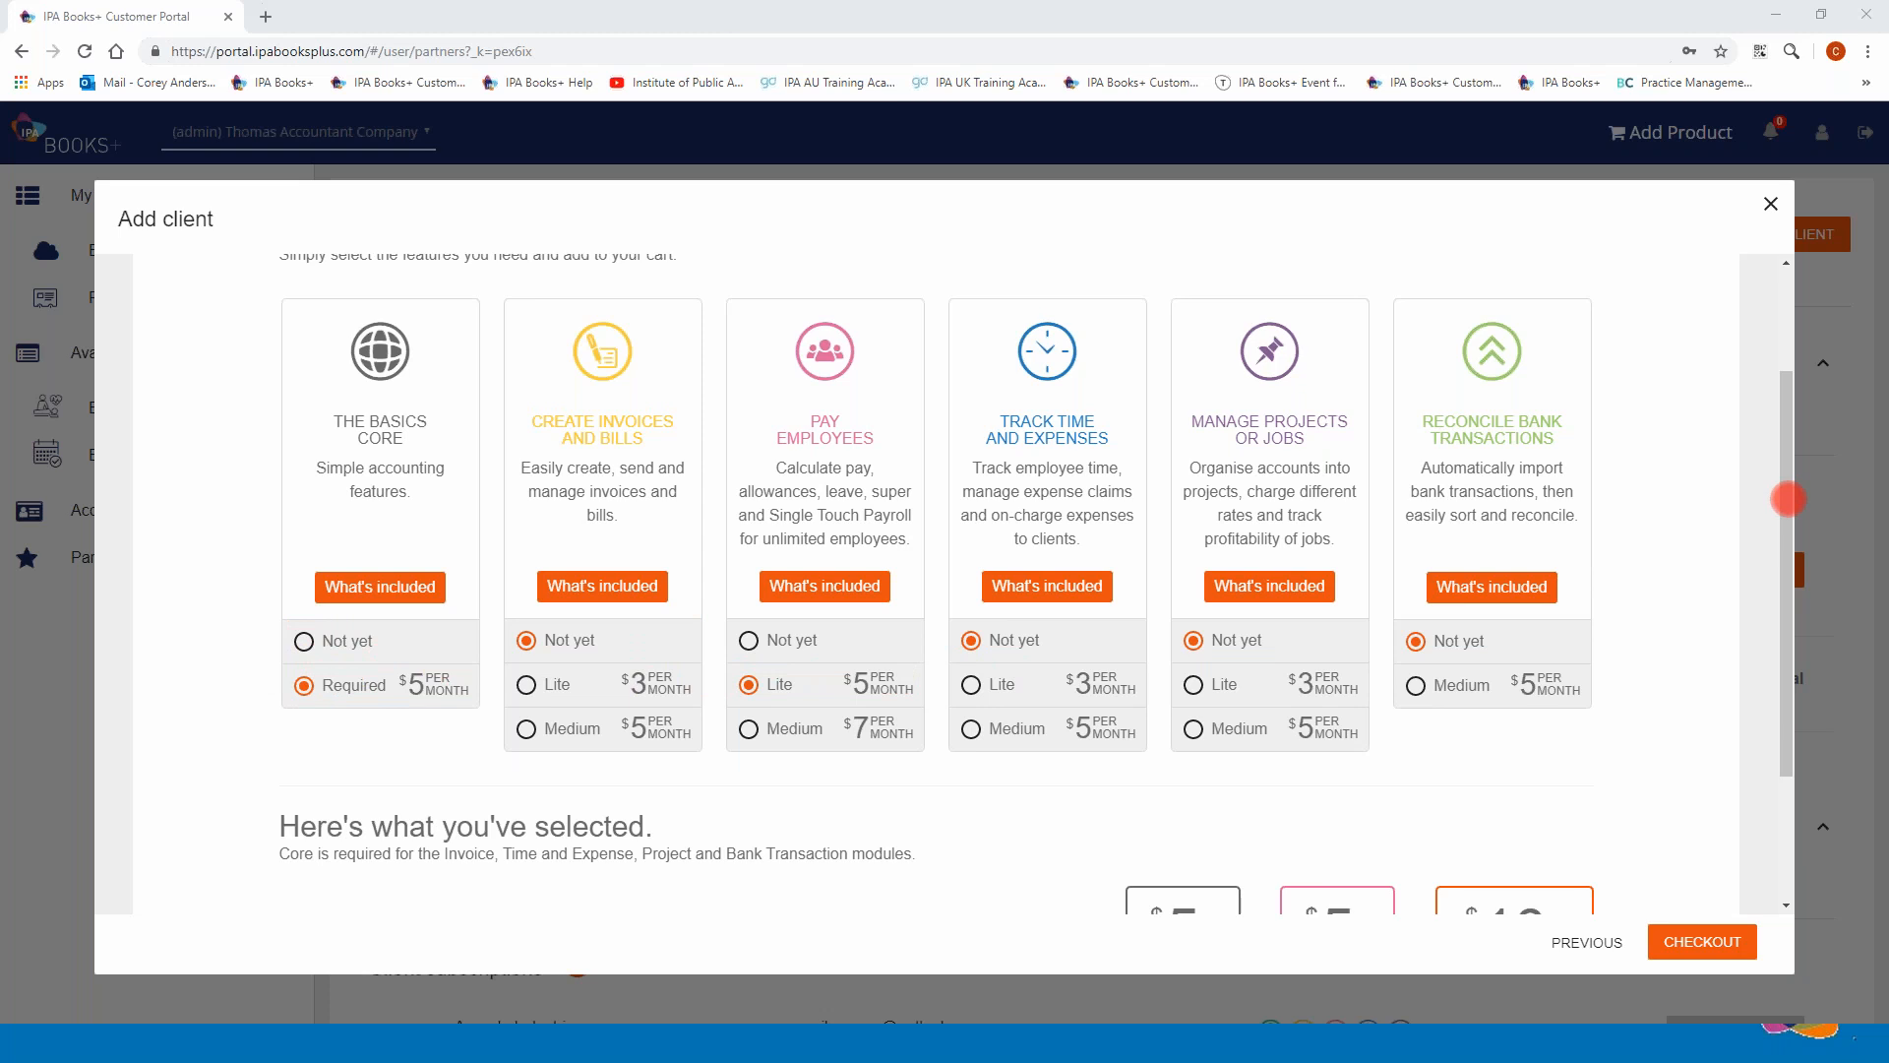
{"action": "left_click", "coordinate": [304, 642]}
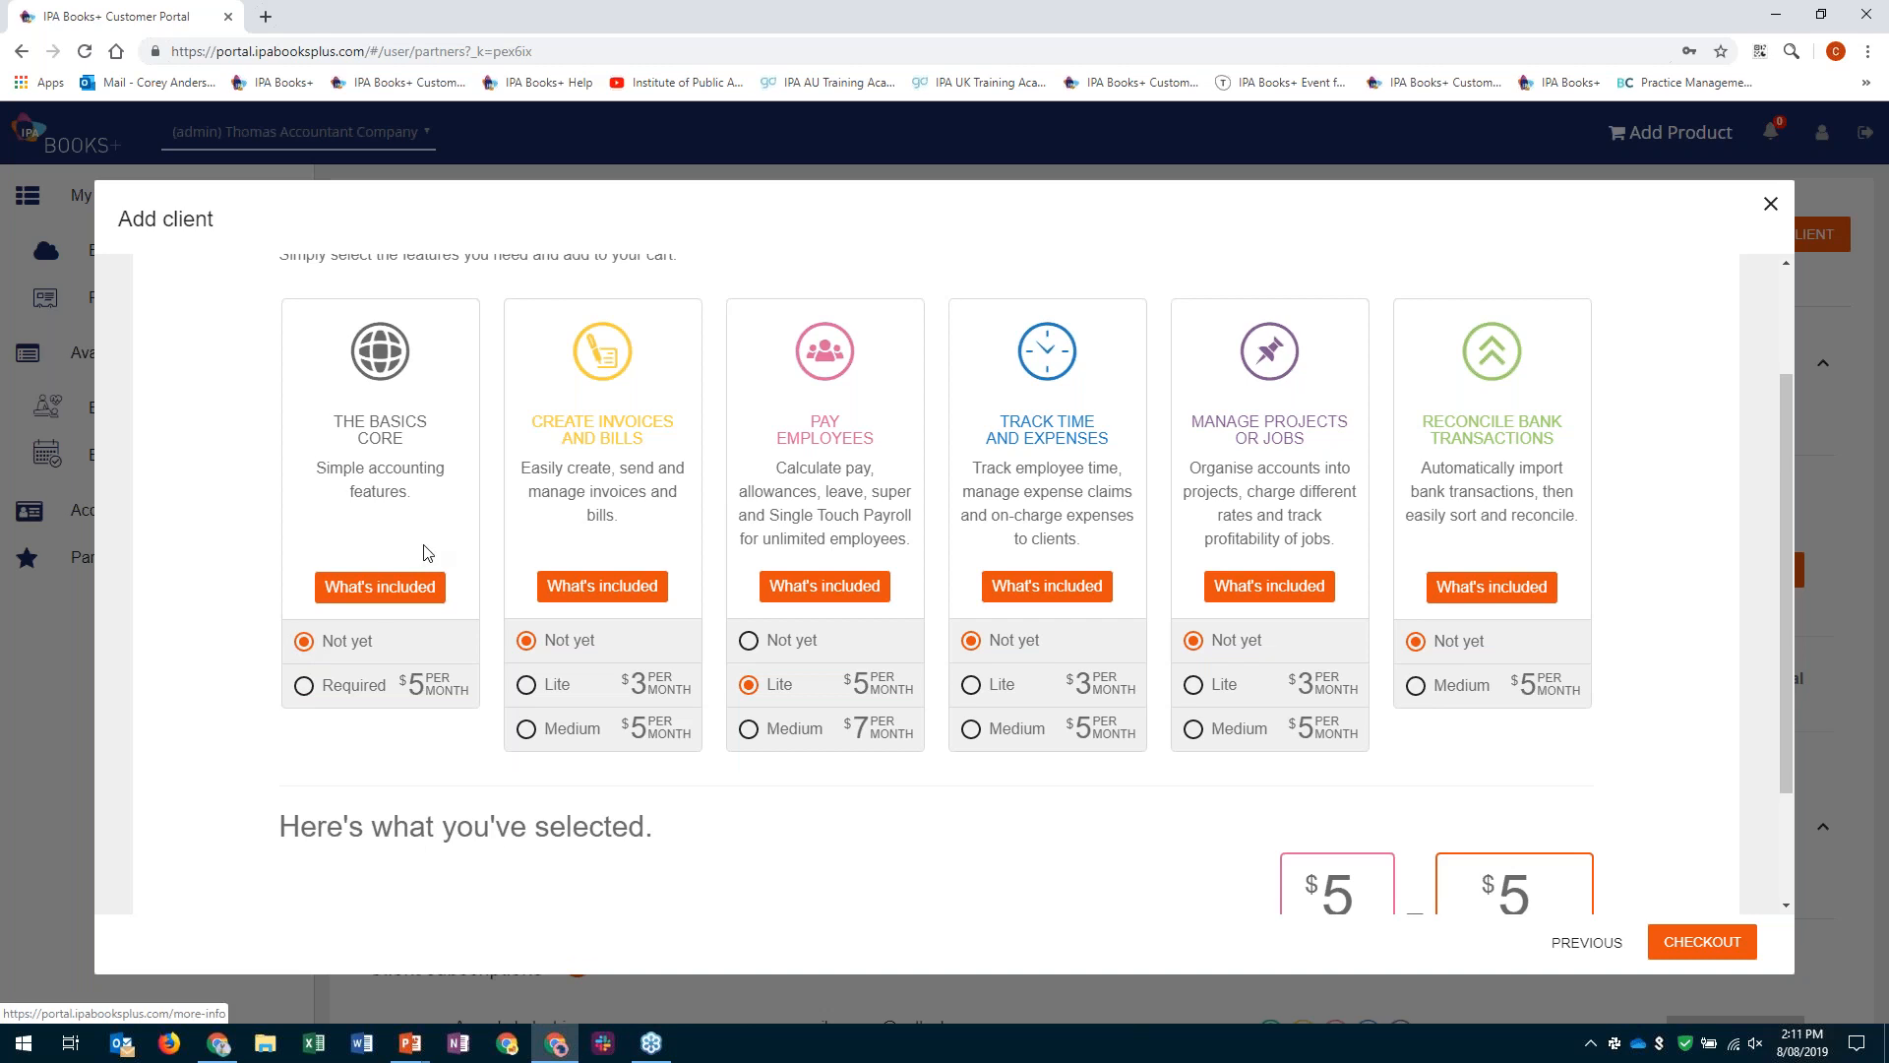
{"action": "scroll", "coordinate": [425, 551], "scroll_direction": "down", "scroll_amount": 2}
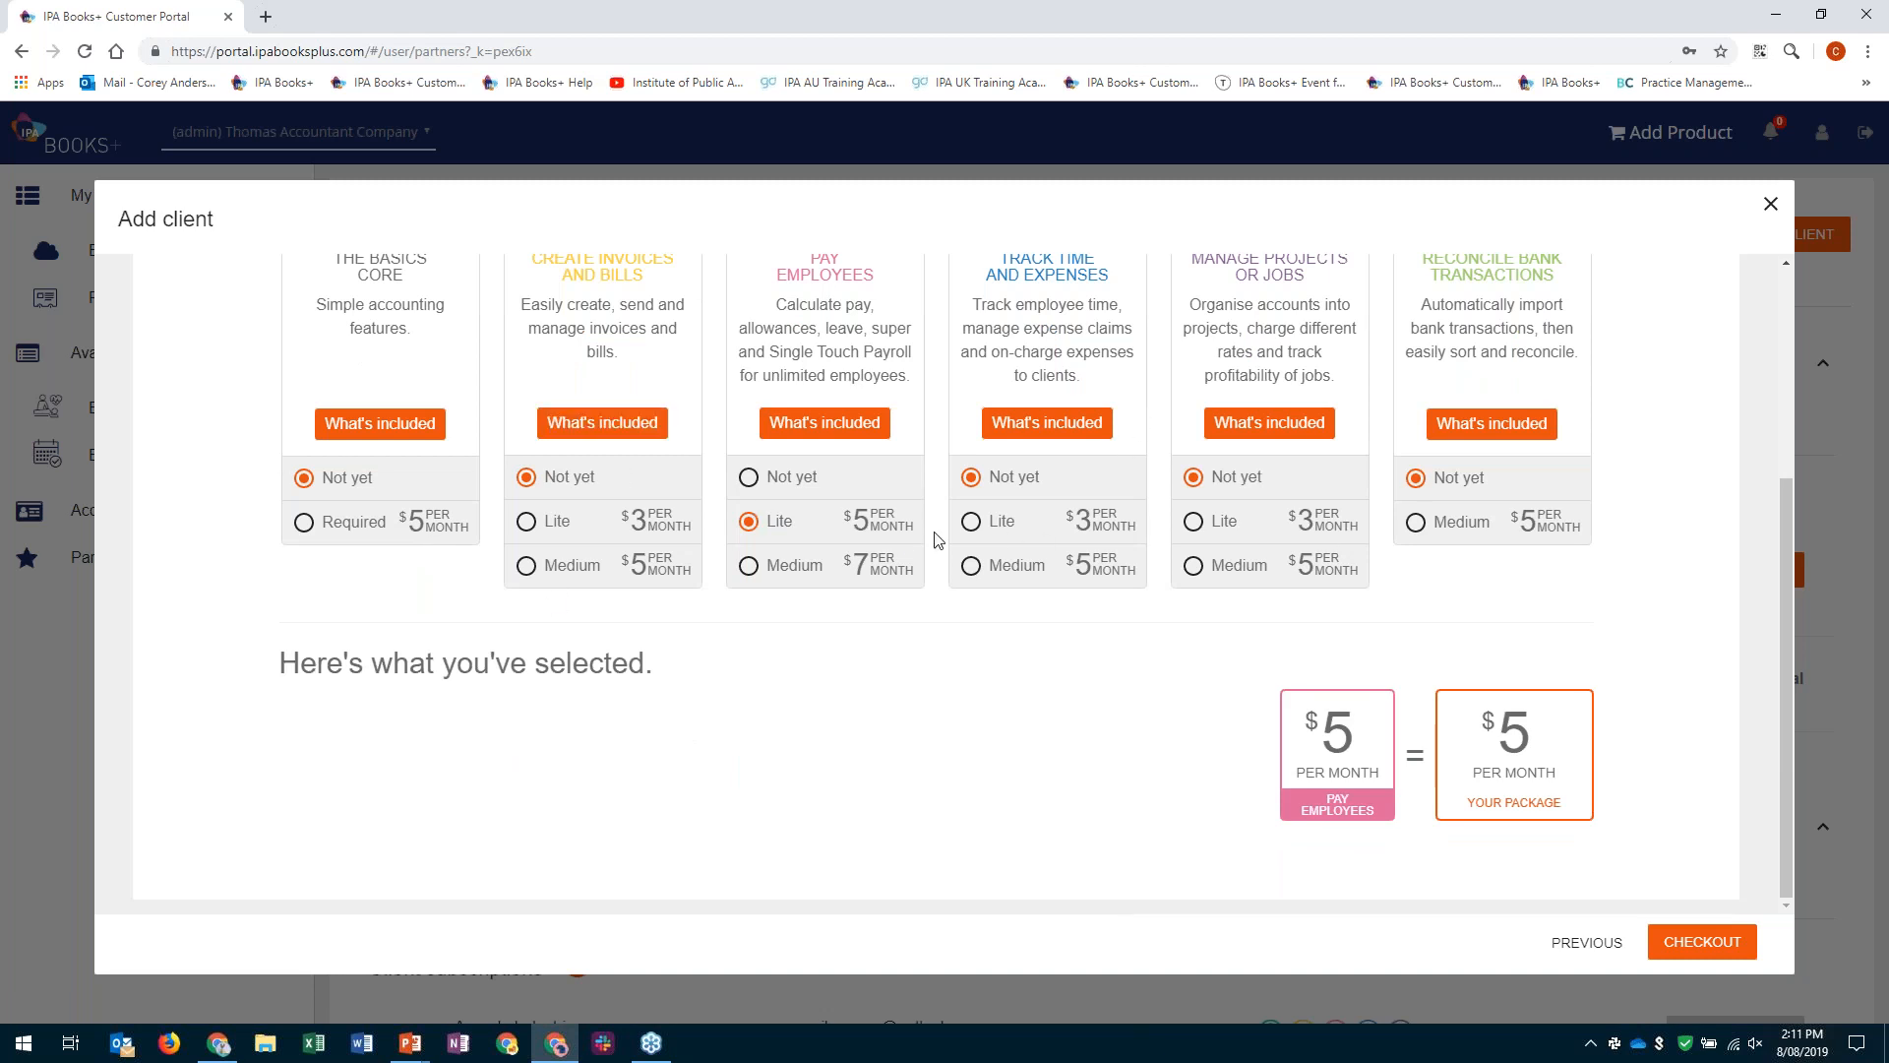
- Try adding the Lite level of Create Invoices and Bills, and return the package to Pay Employees only
{"action": "left_click", "coordinate": [527, 522]}
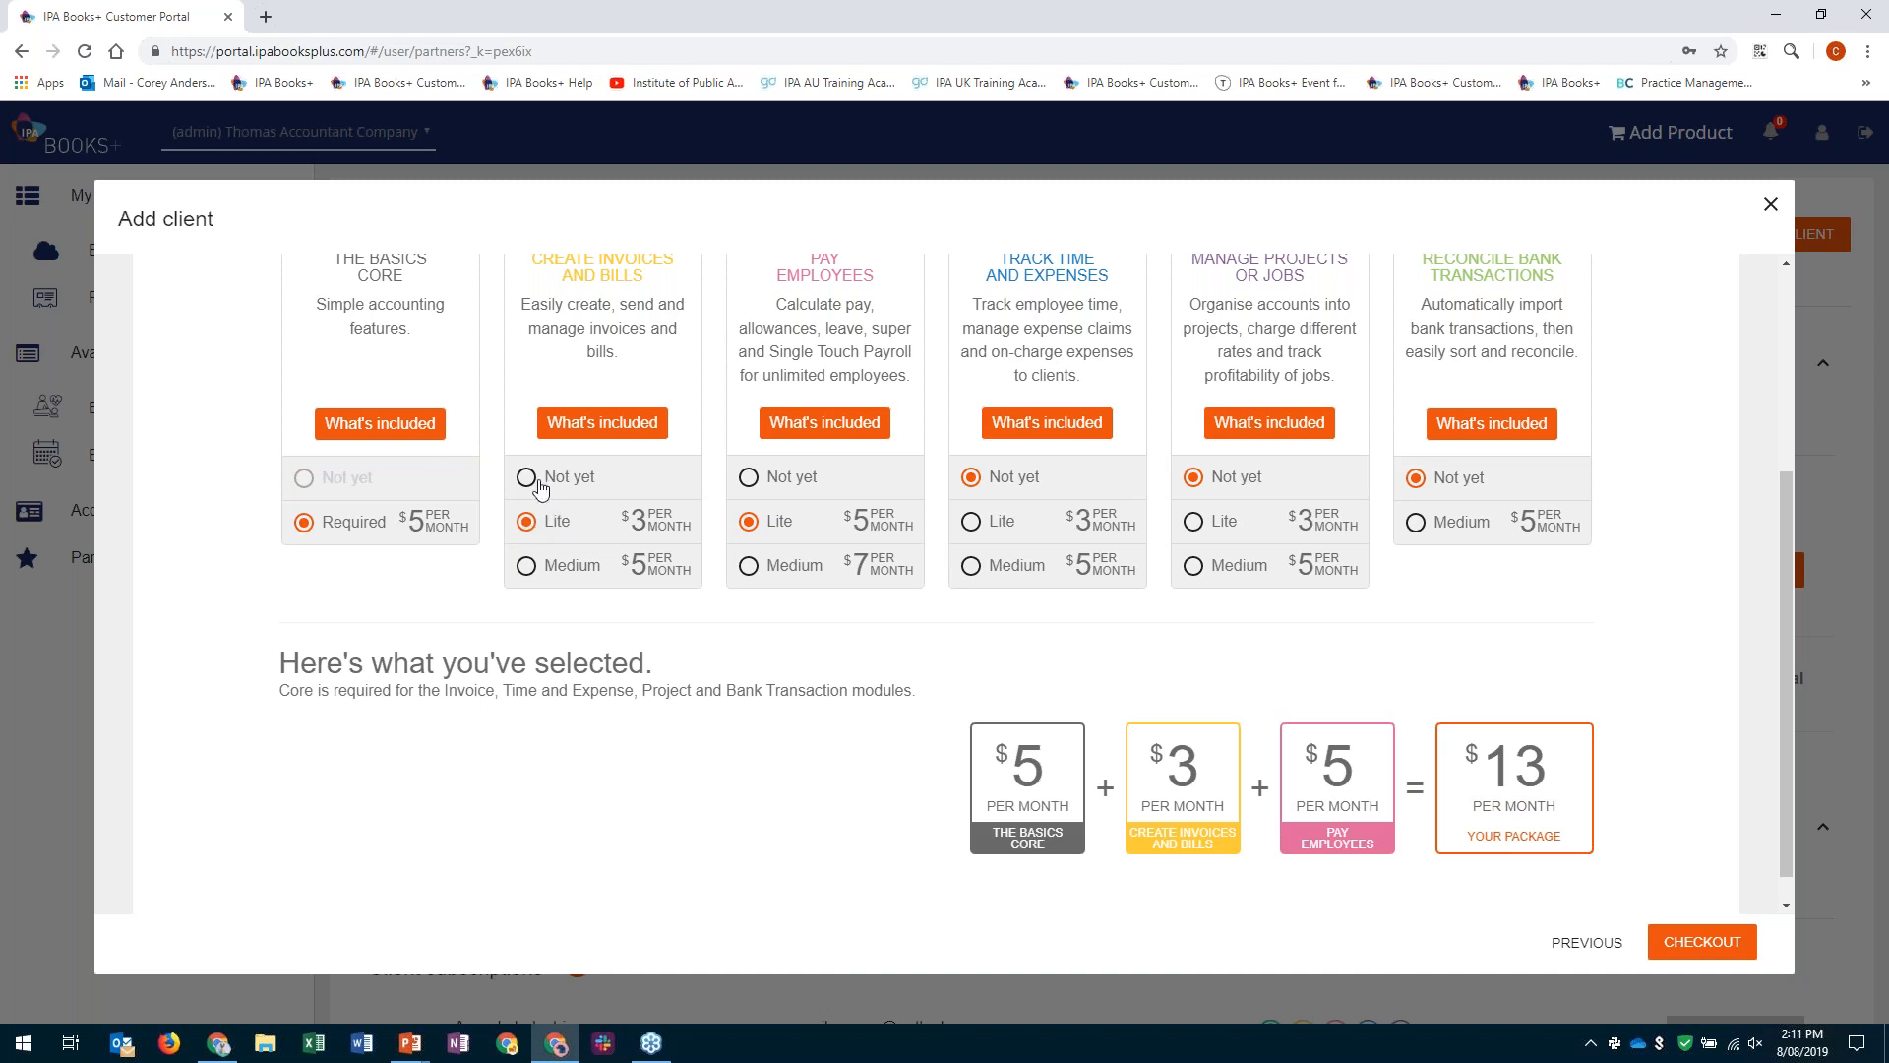
{"action": "left_click", "coordinate": [527, 479]}
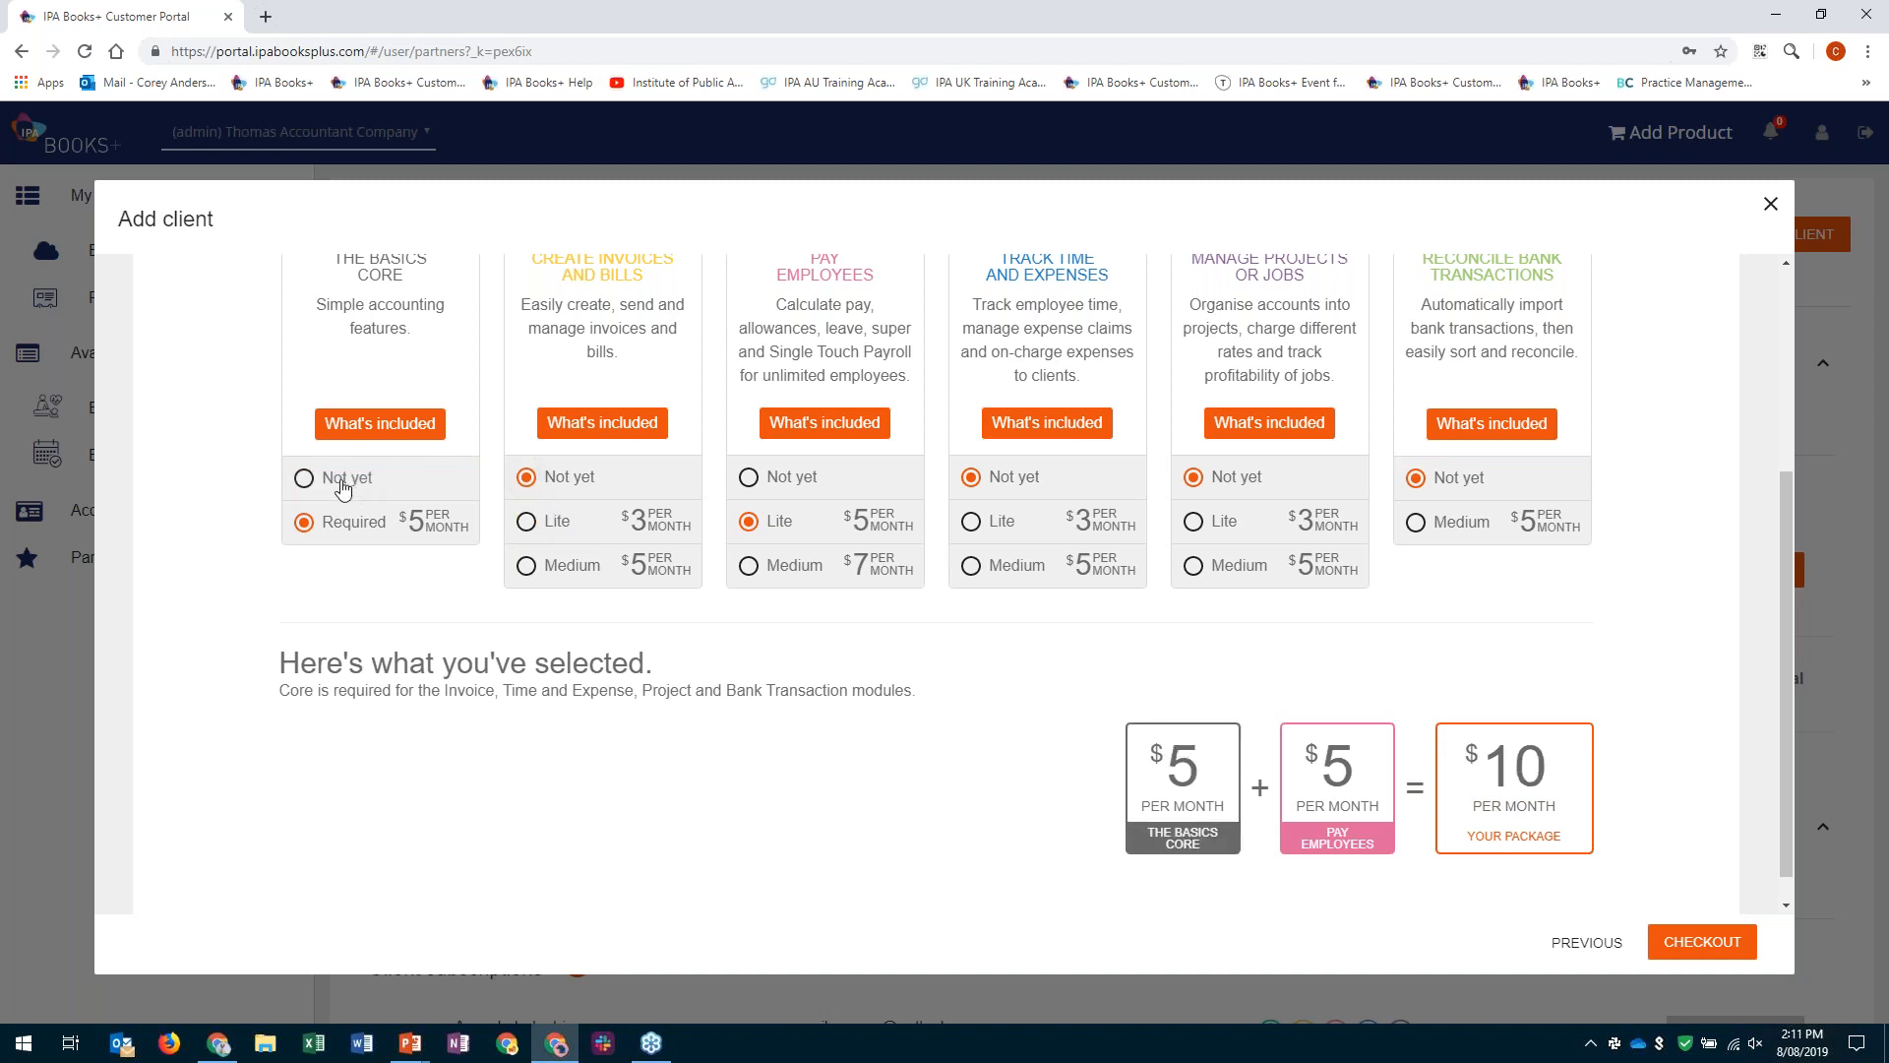
{"action": "left_click", "coordinate": [346, 479]}
{"action": "left_click", "coordinate": [346, 479]}
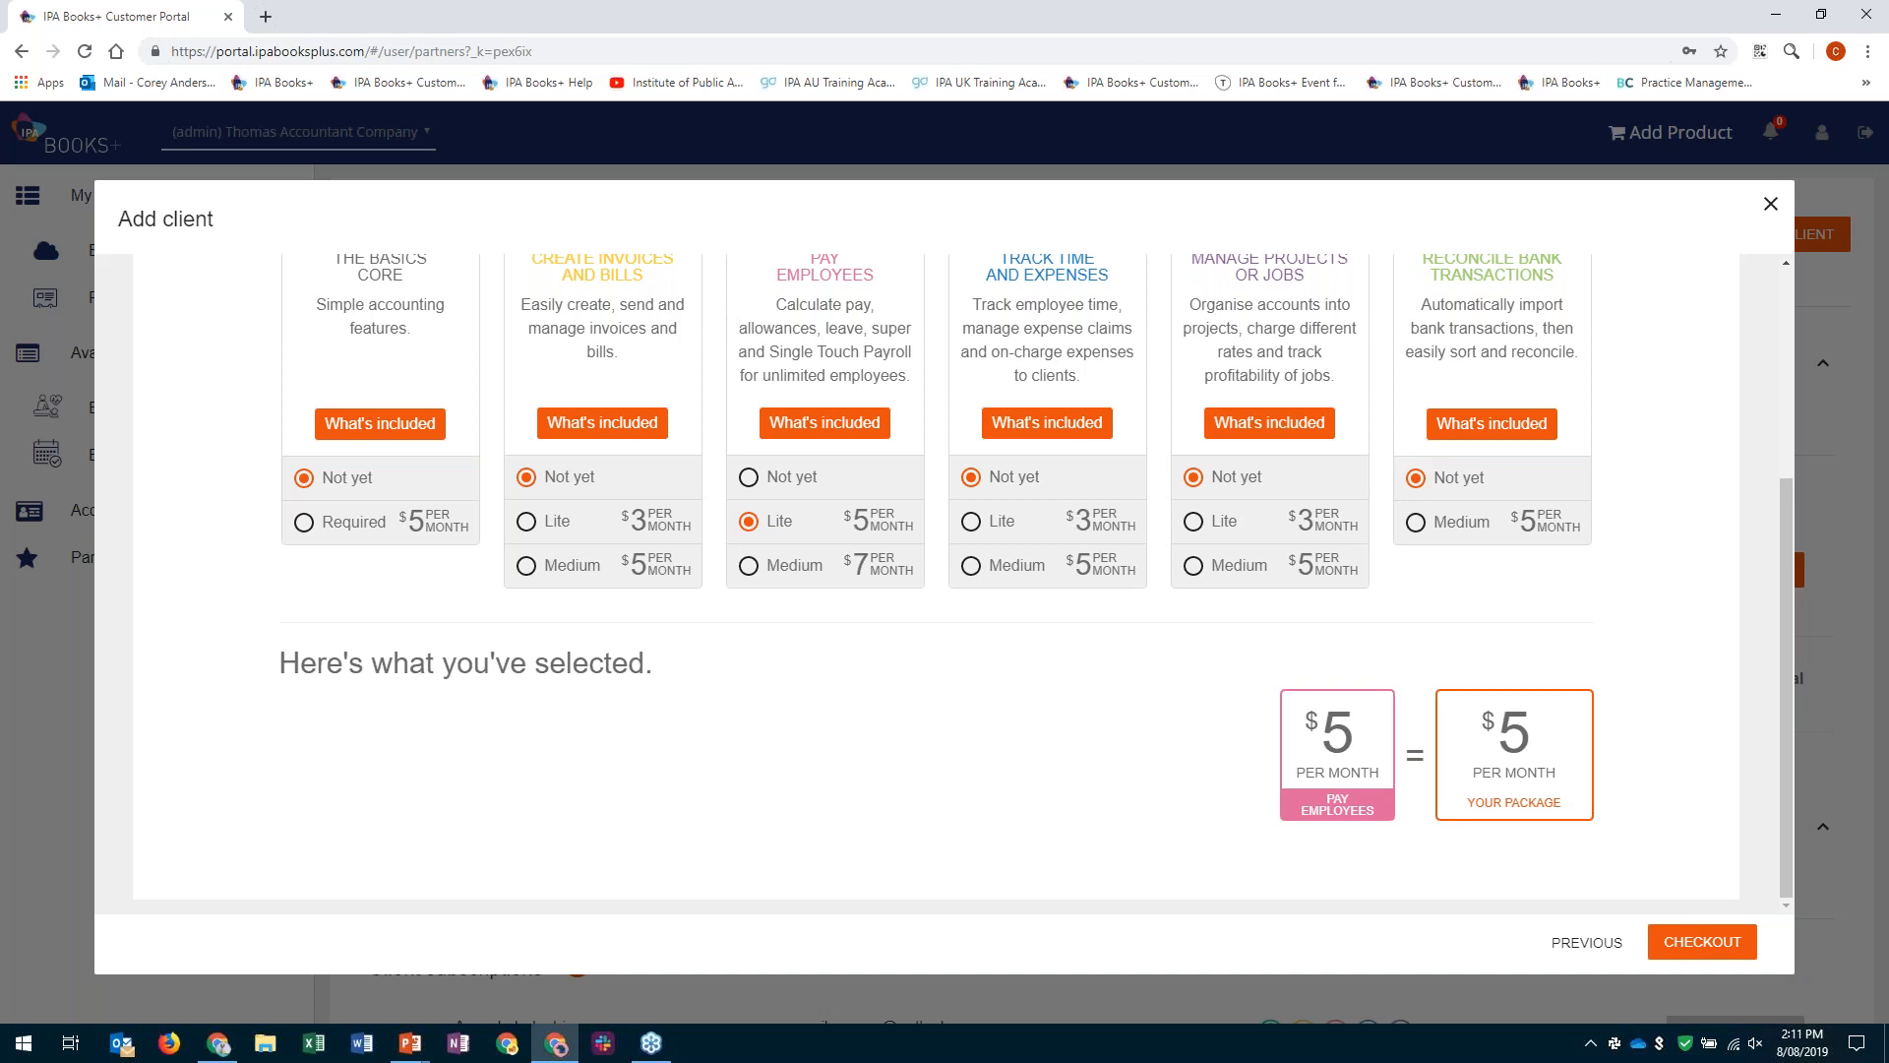
- Close the Add client form without checking out and show the list of Books+ subscriptions
{"action": "left_click", "coordinate": [1771, 205]}
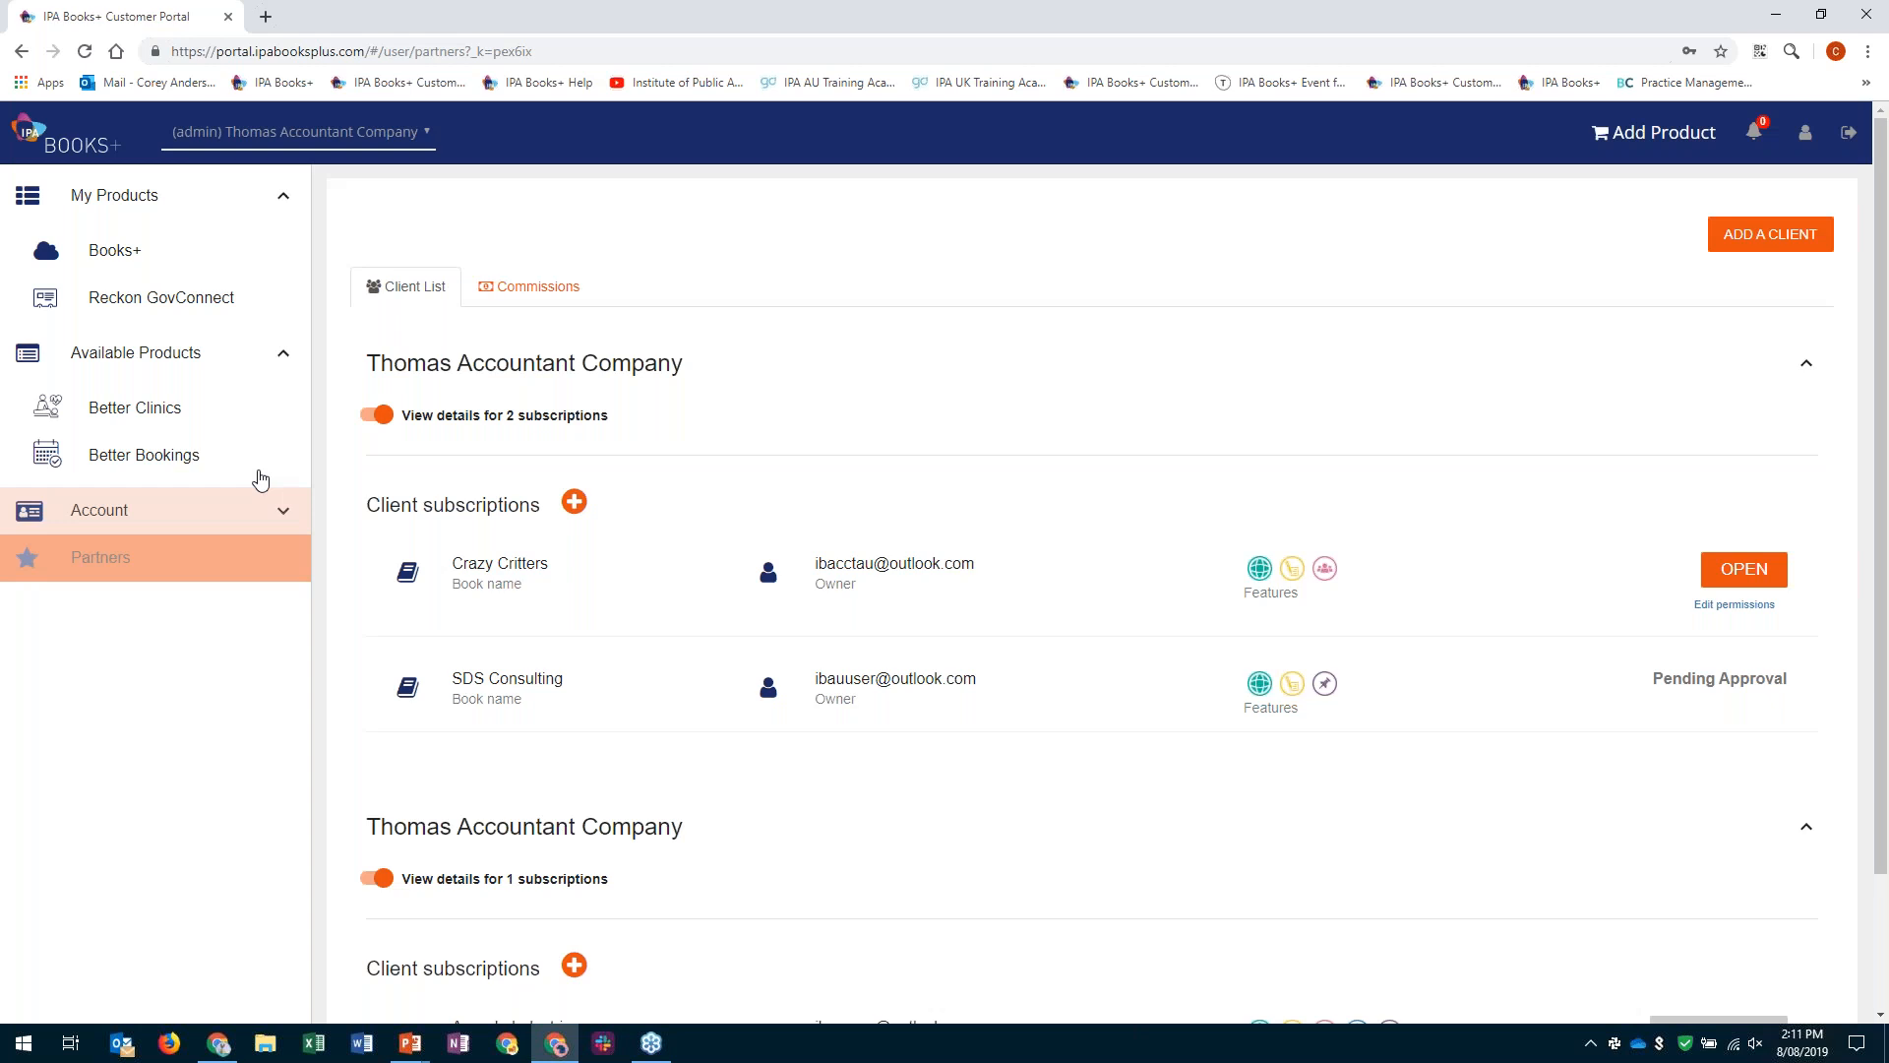
{"action": "left_click", "coordinate": [170, 259]}
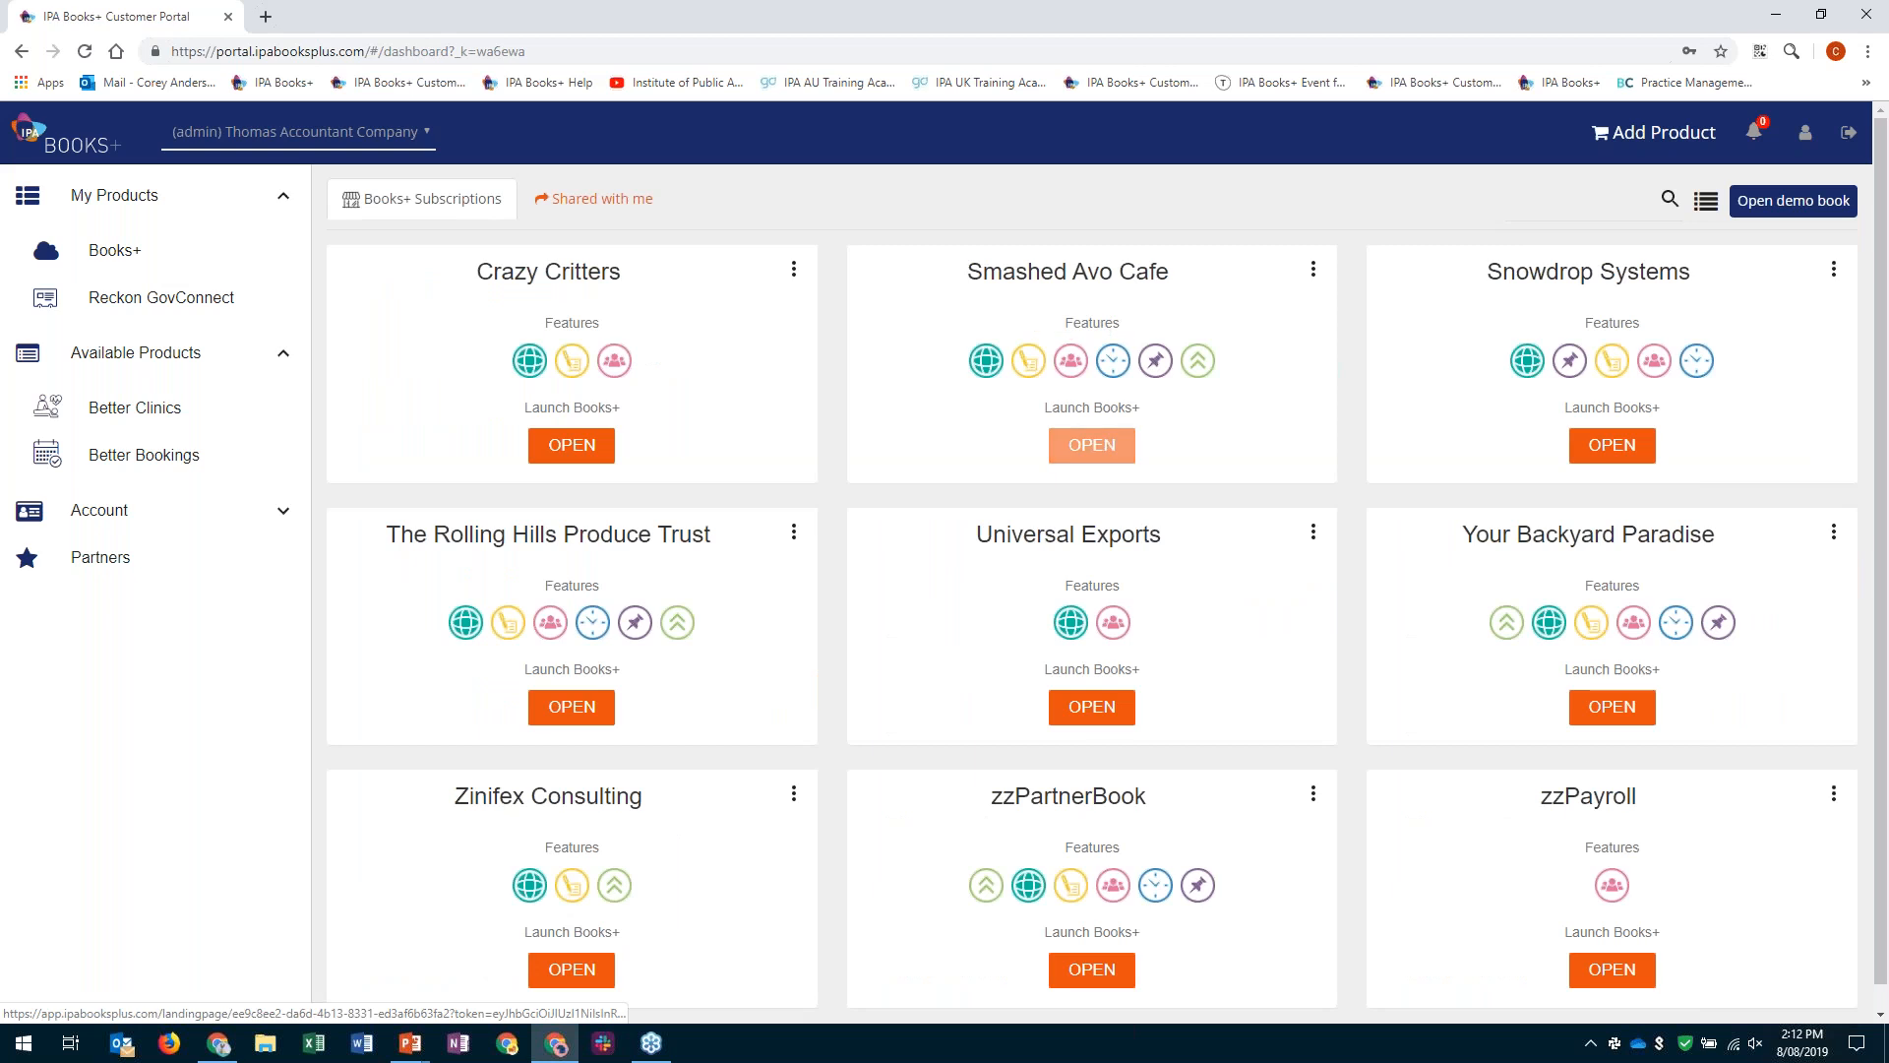
- Try to share the Universal Exports book with a partner by entering the partner's email address
{"action": "left_click", "coordinate": [1315, 534]}
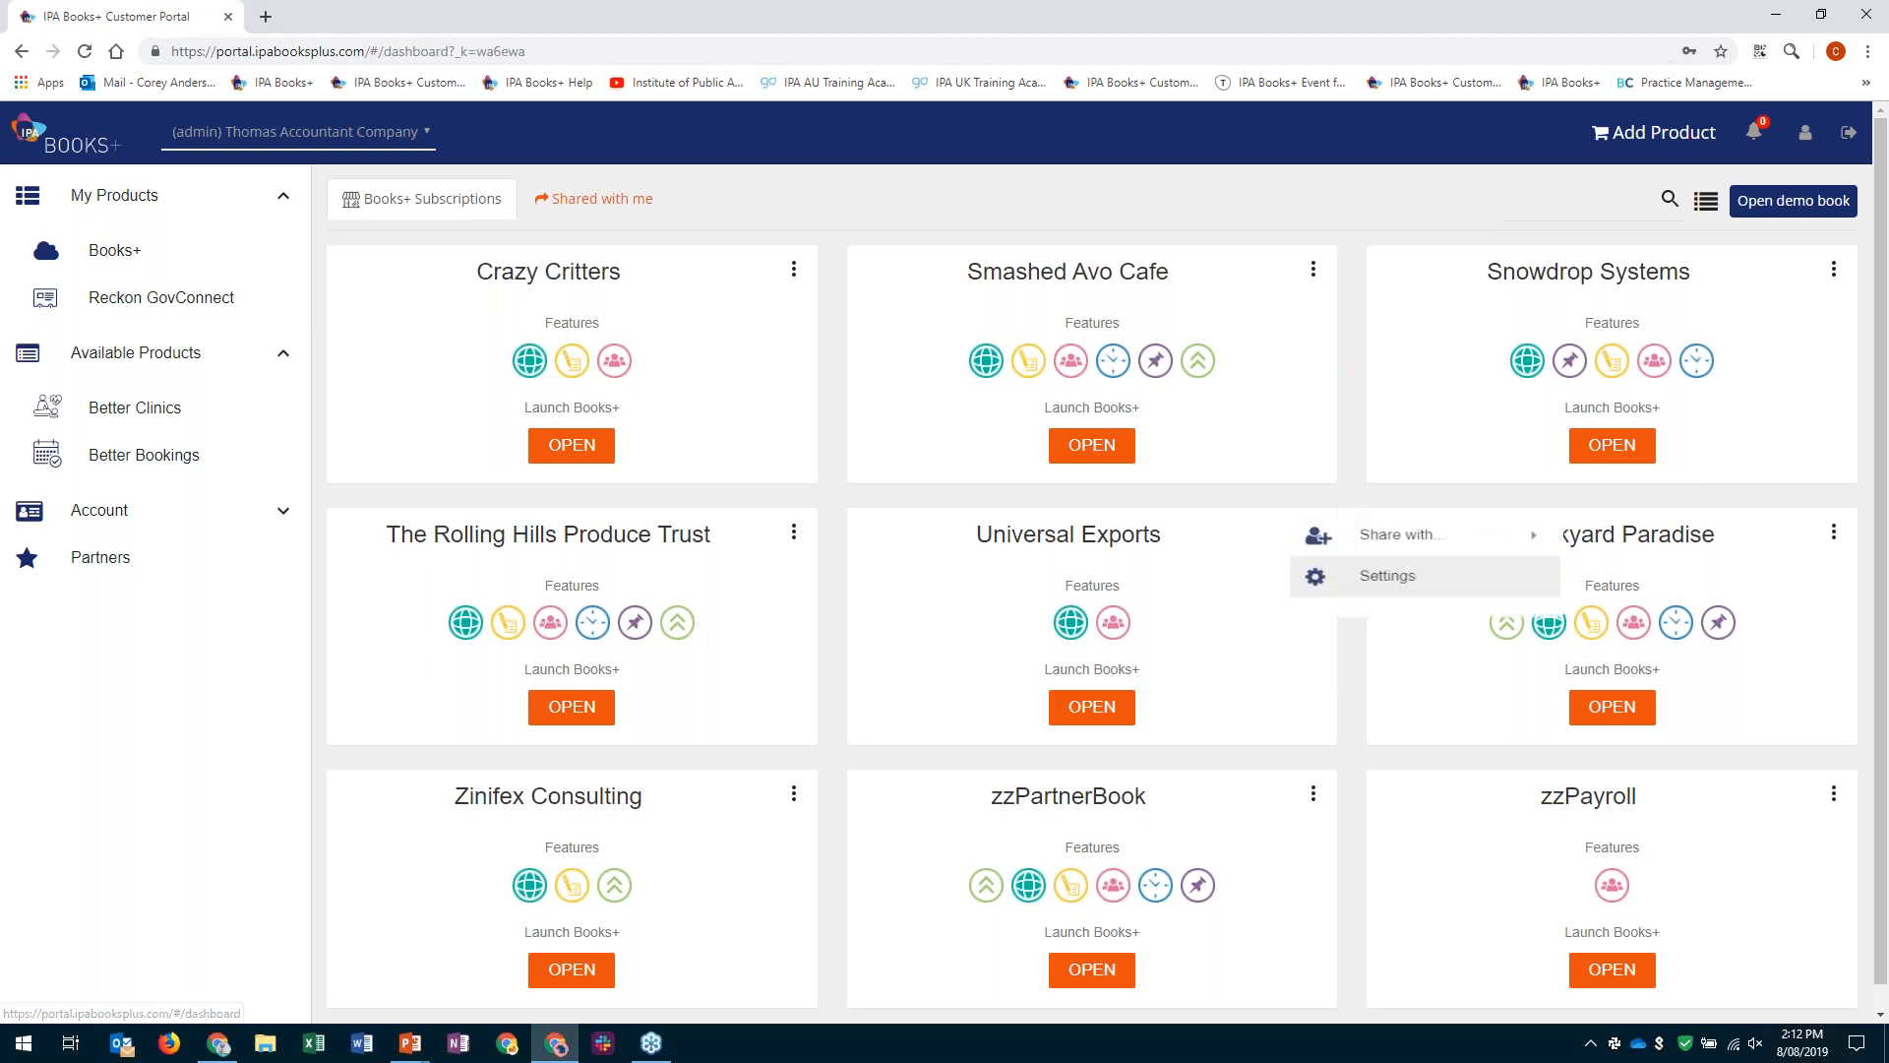
{"action": "mouse_move", "coordinate": [1413, 539]}
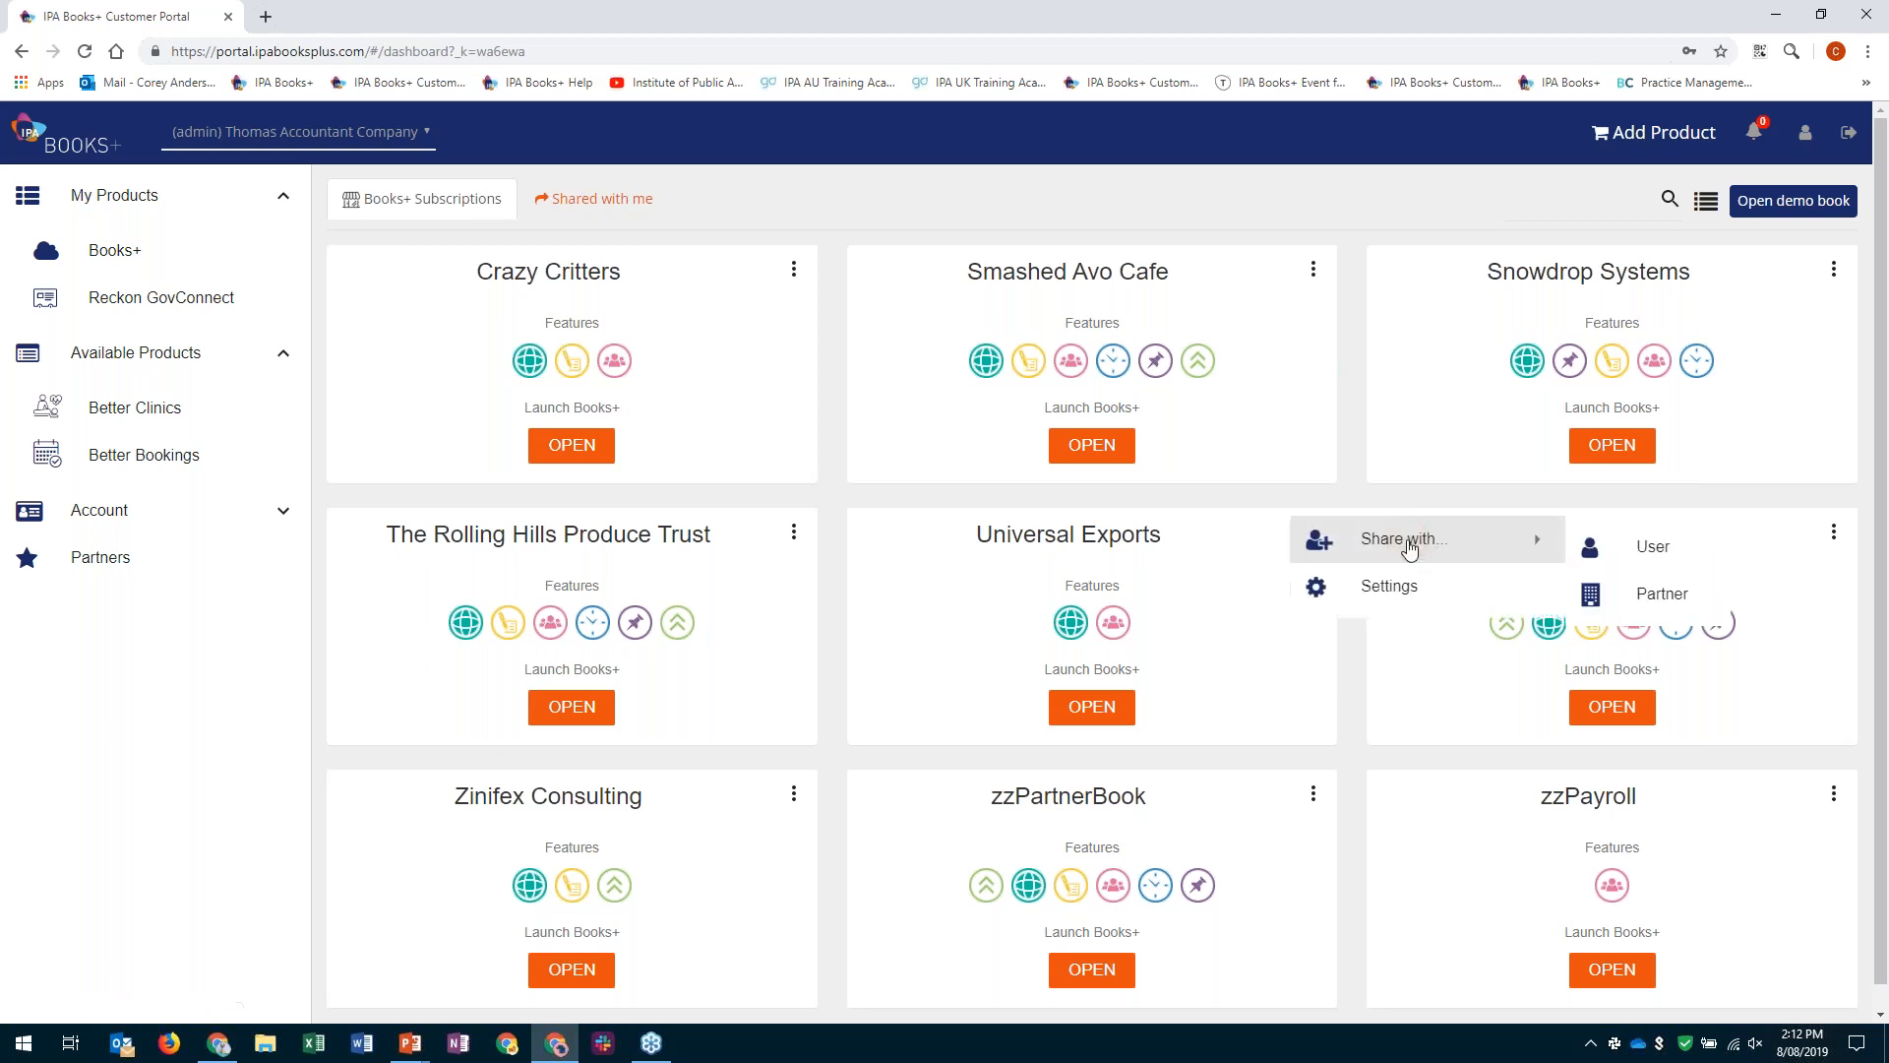
{"action": "left_click", "coordinate": [1660, 595]}
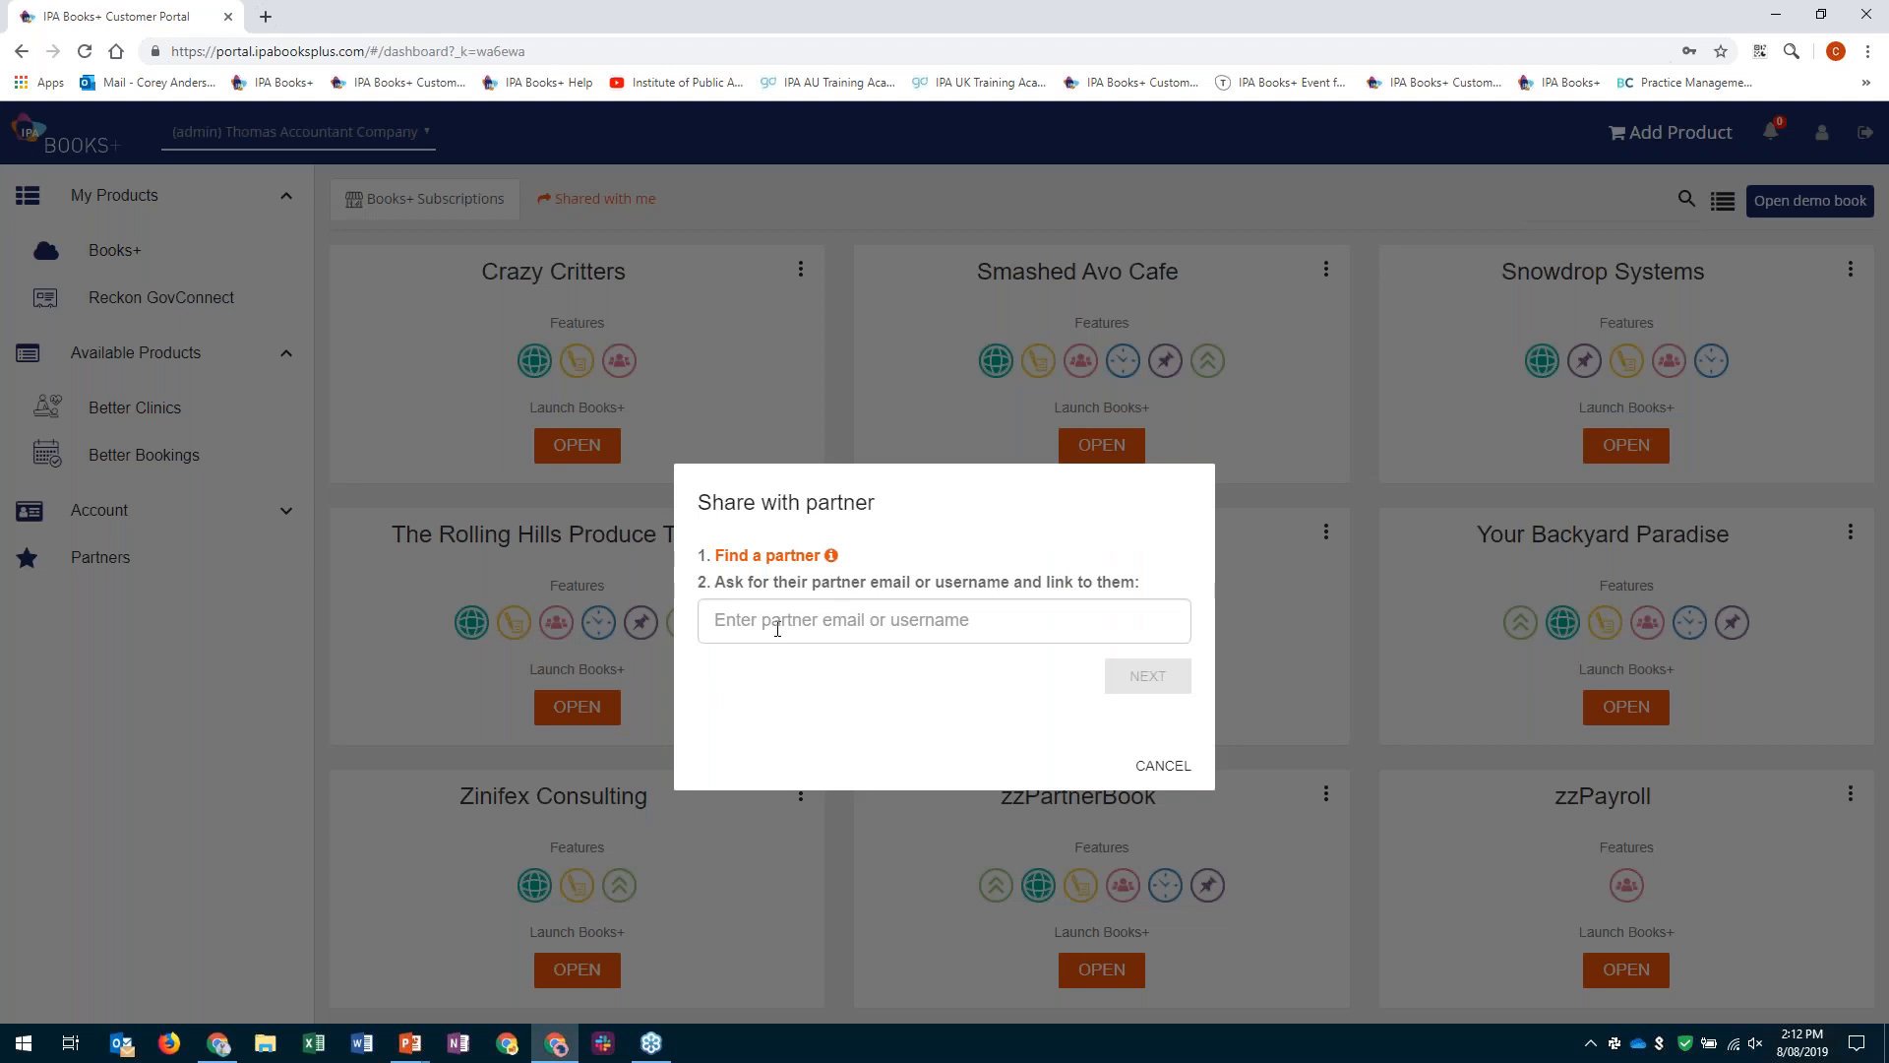
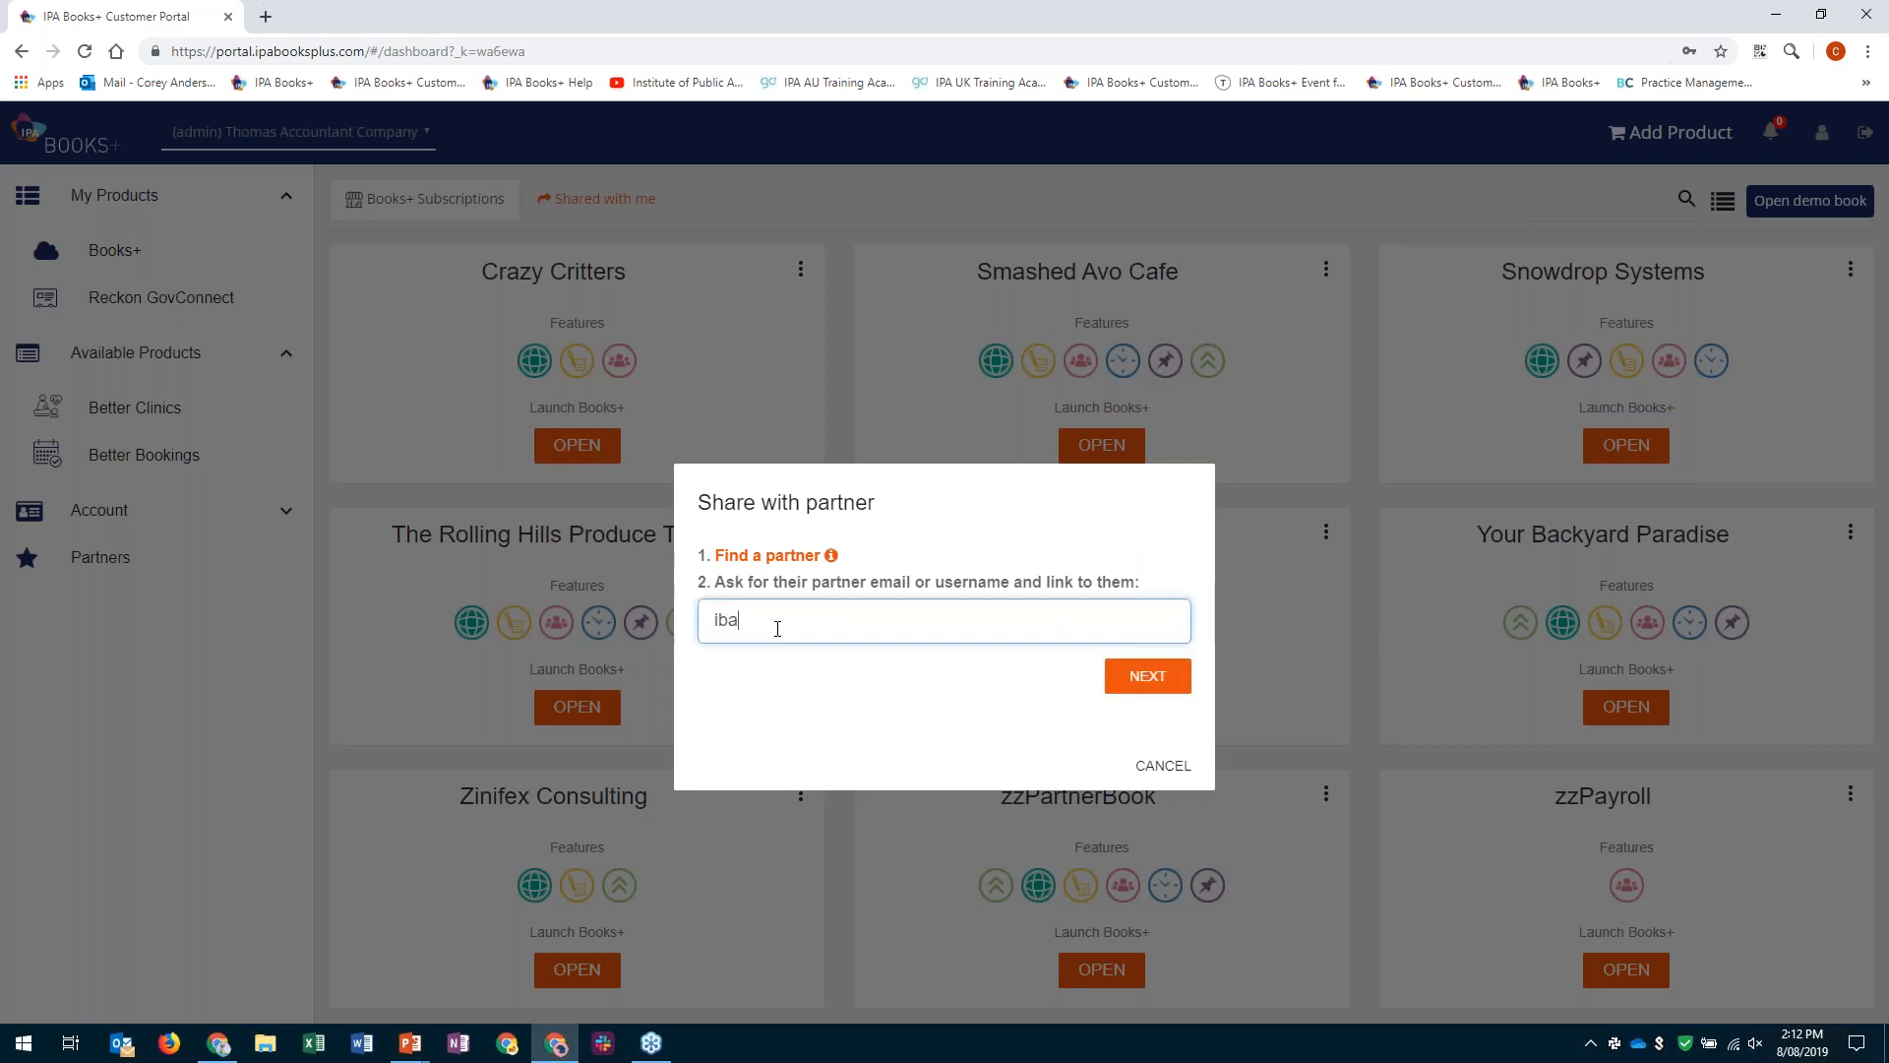
{"action": "left_click", "coordinate": [1144, 682]}
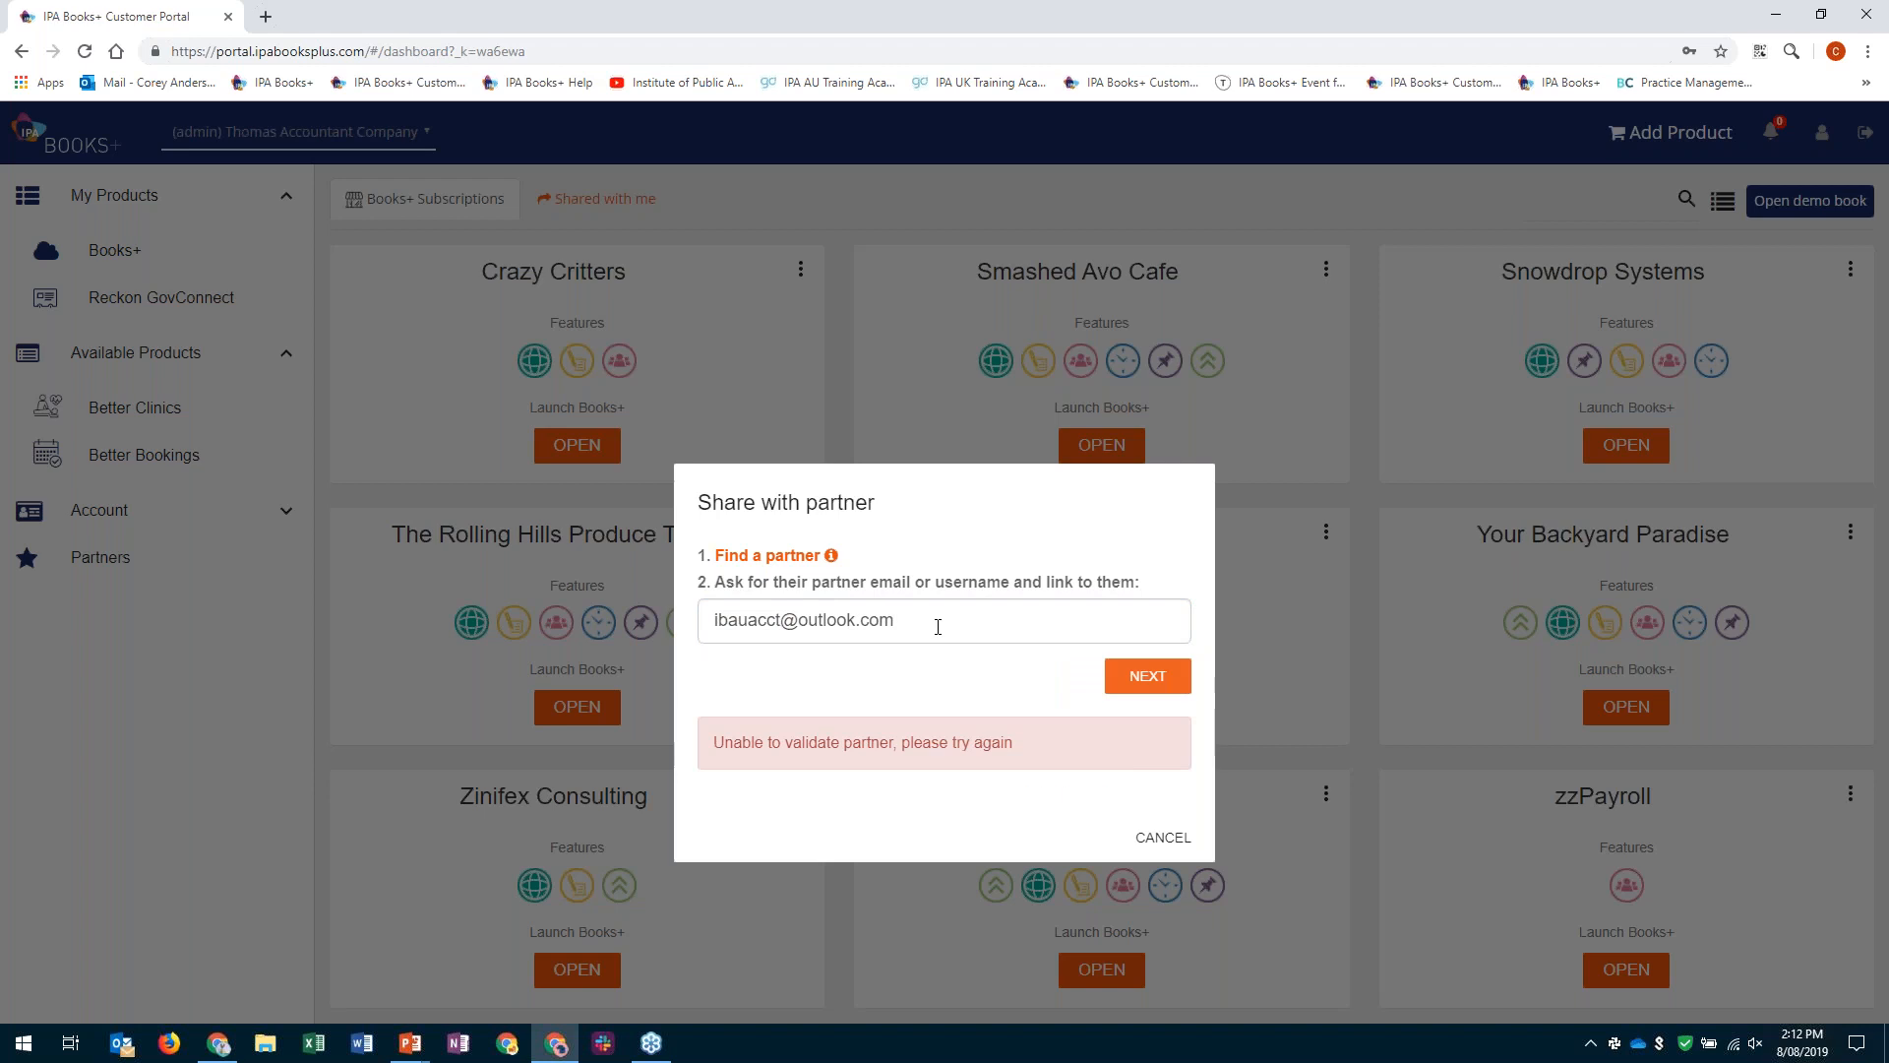
{"action": "left_click", "coordinate": [1161, 837]}
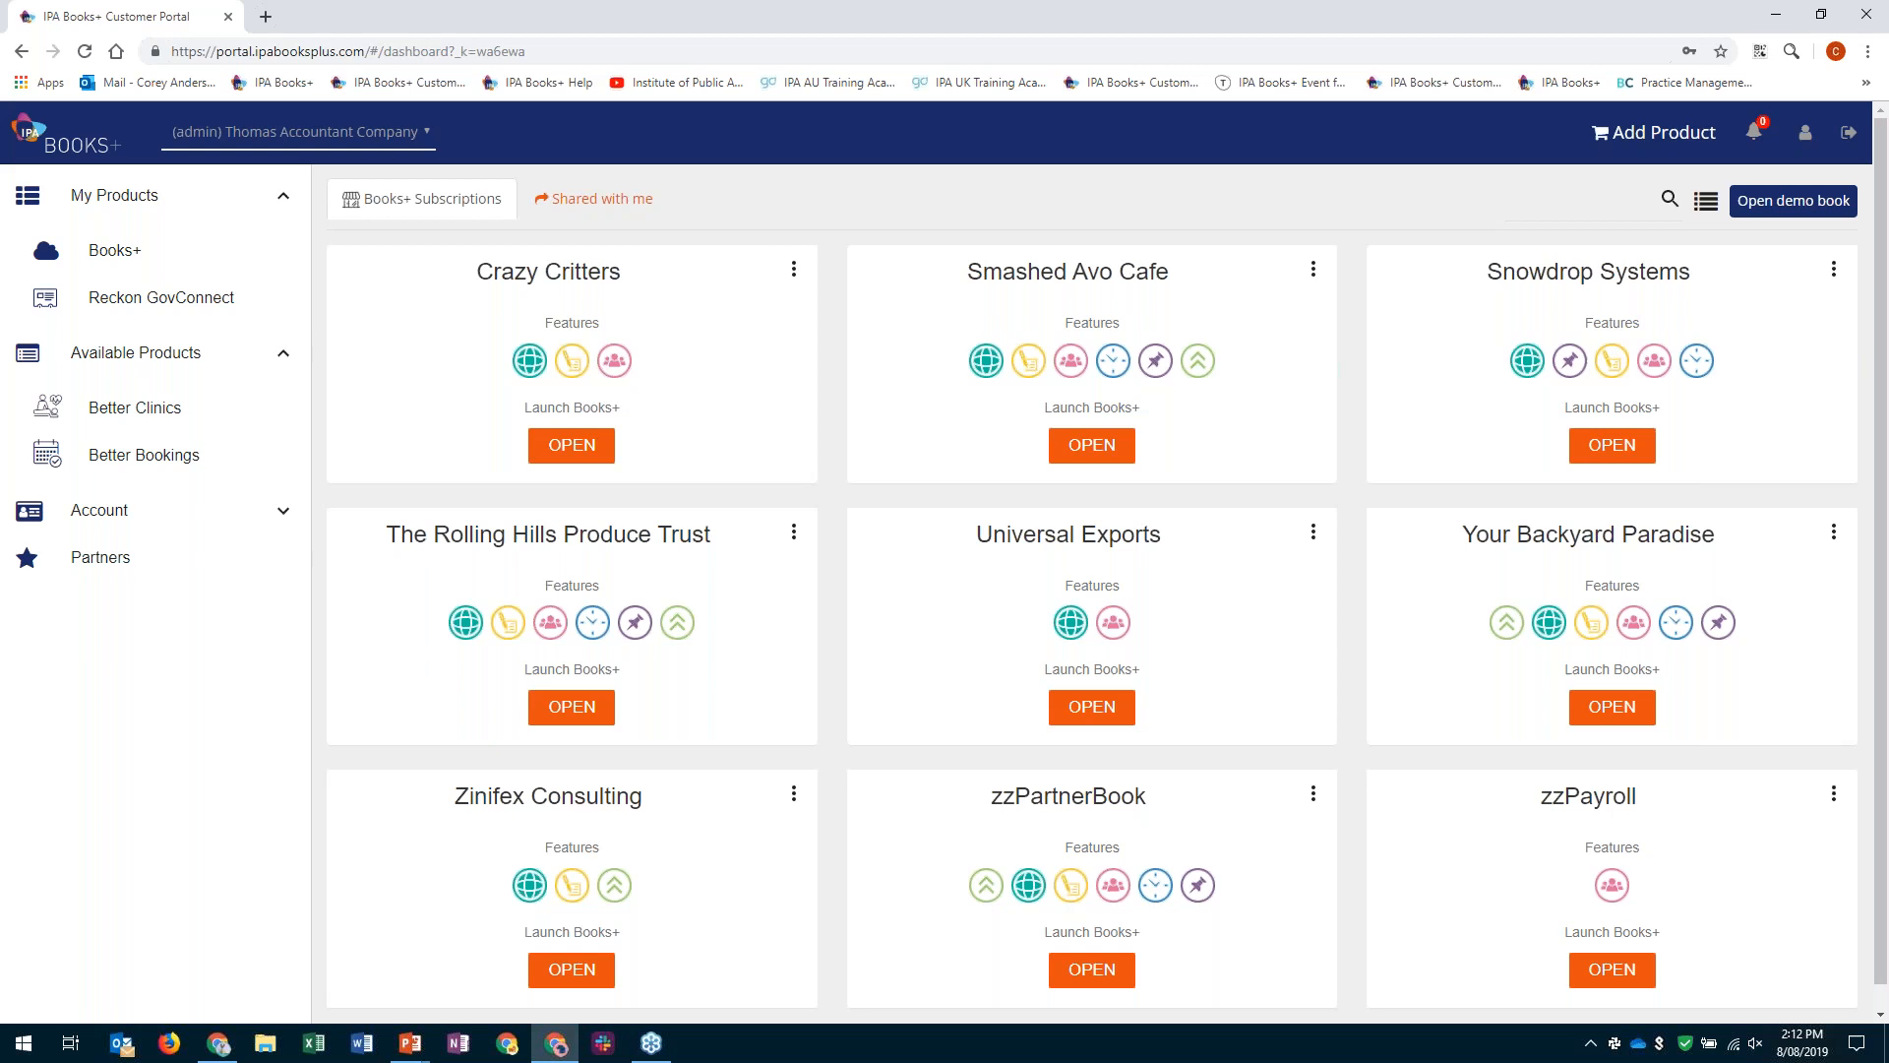
- Check which users have access to the Universal Exports book and view the permission options of the existing shared user
{"action": "left_click", "coordinate": [1316, 532]}
{"action": "left_click", "coordinate": [1398, 537]}
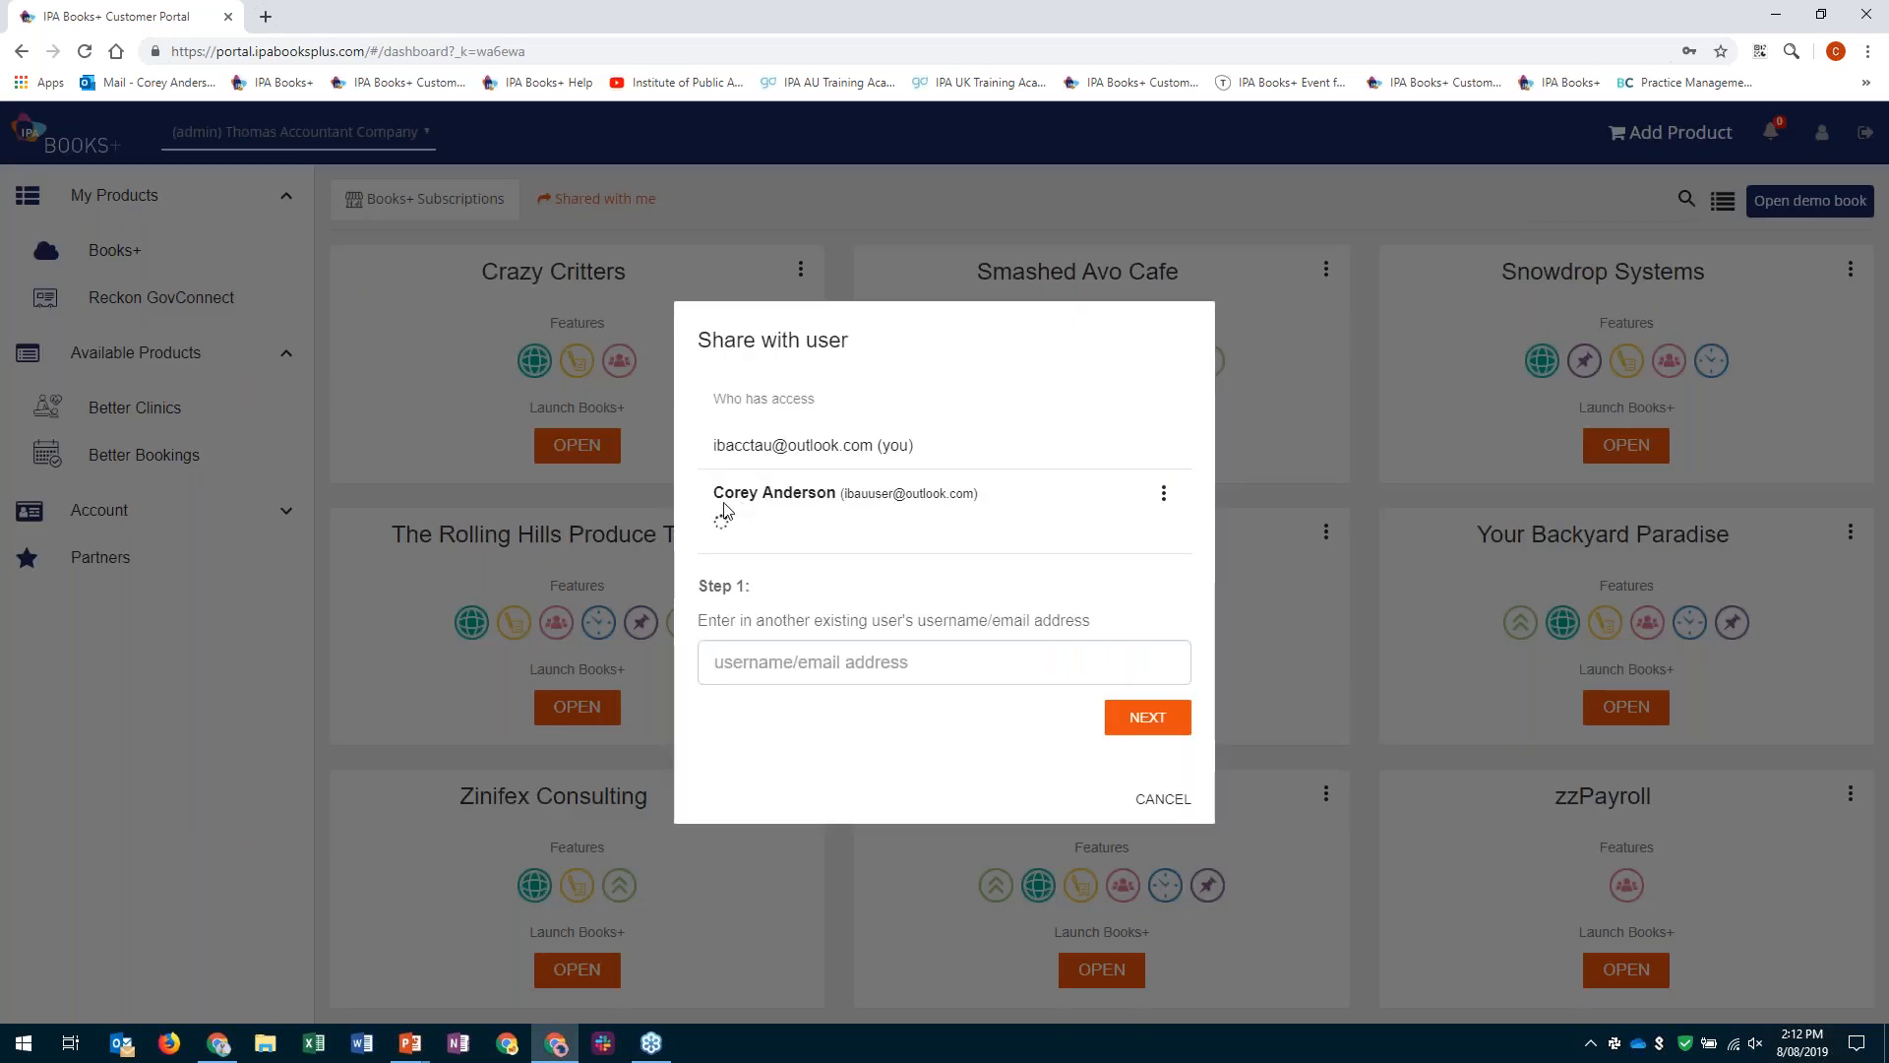
{"action": "left_click", "coordinate": [1165, 493]}
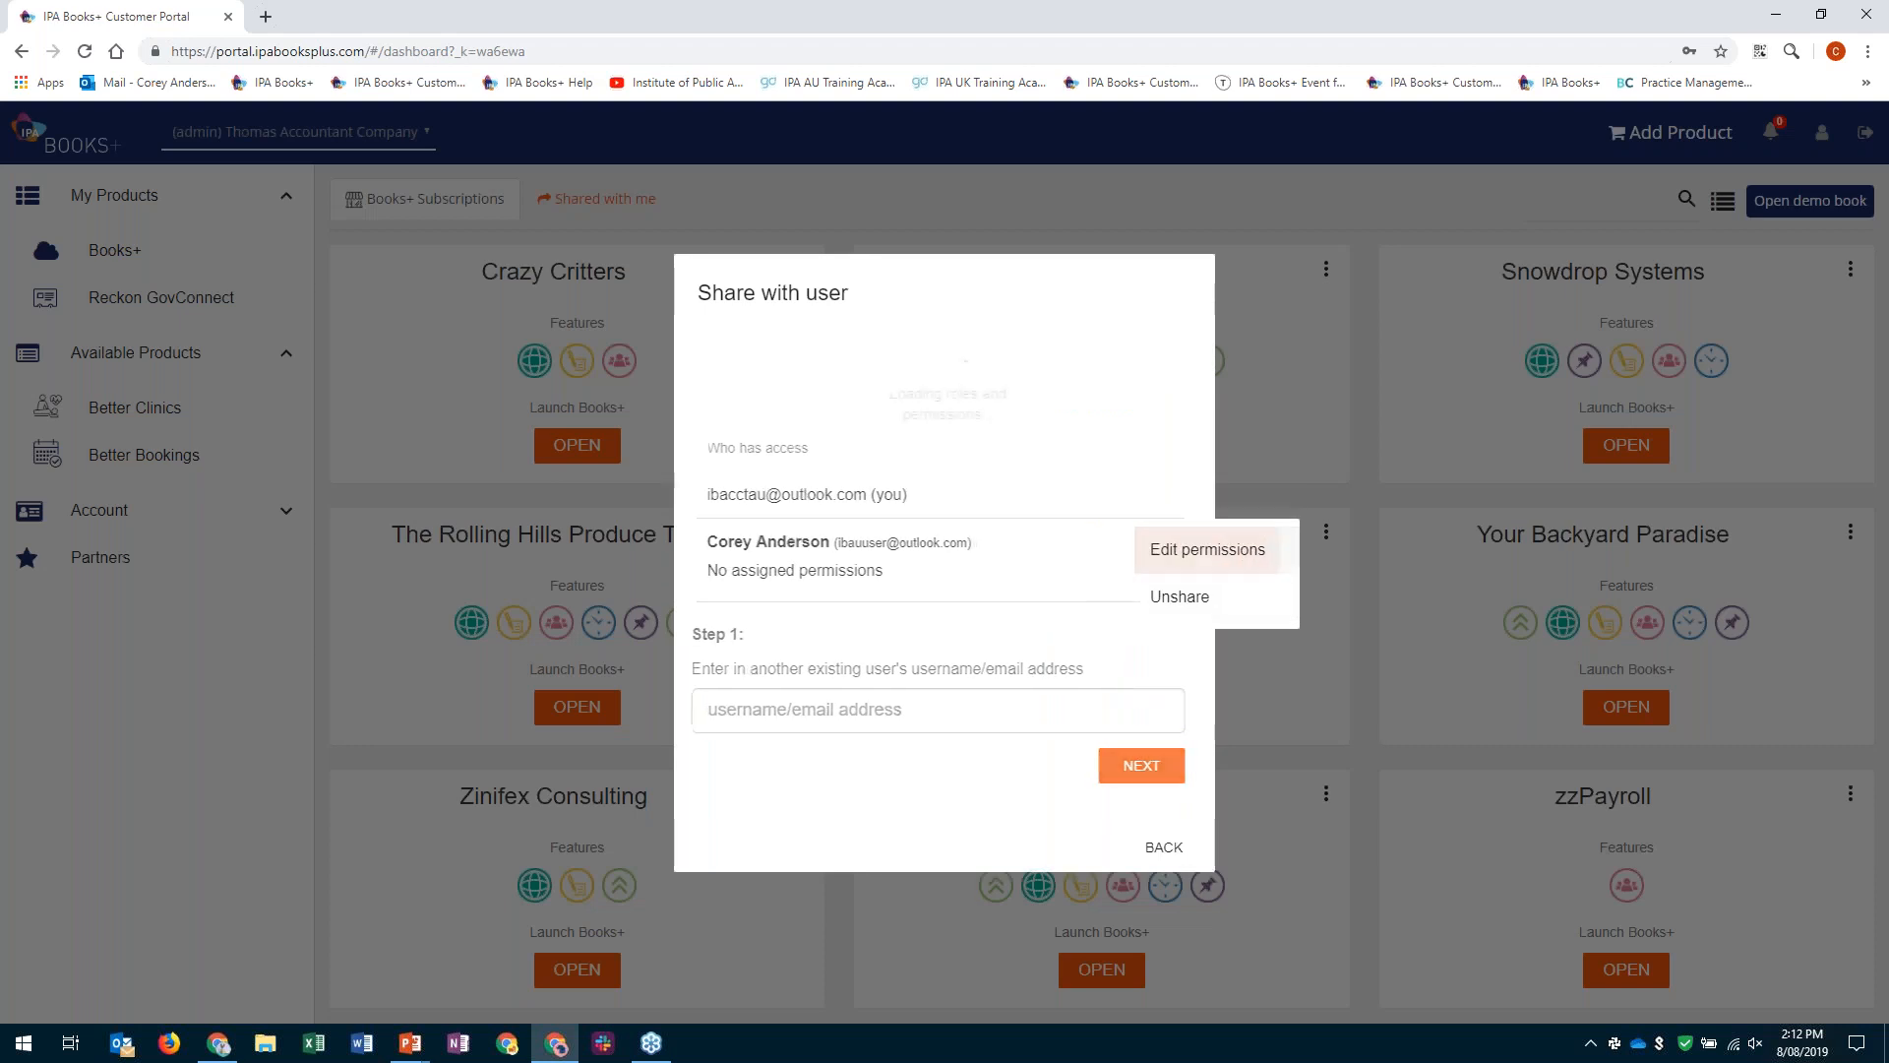
{"action": "left_click", "coordinate": [1214, 549]}
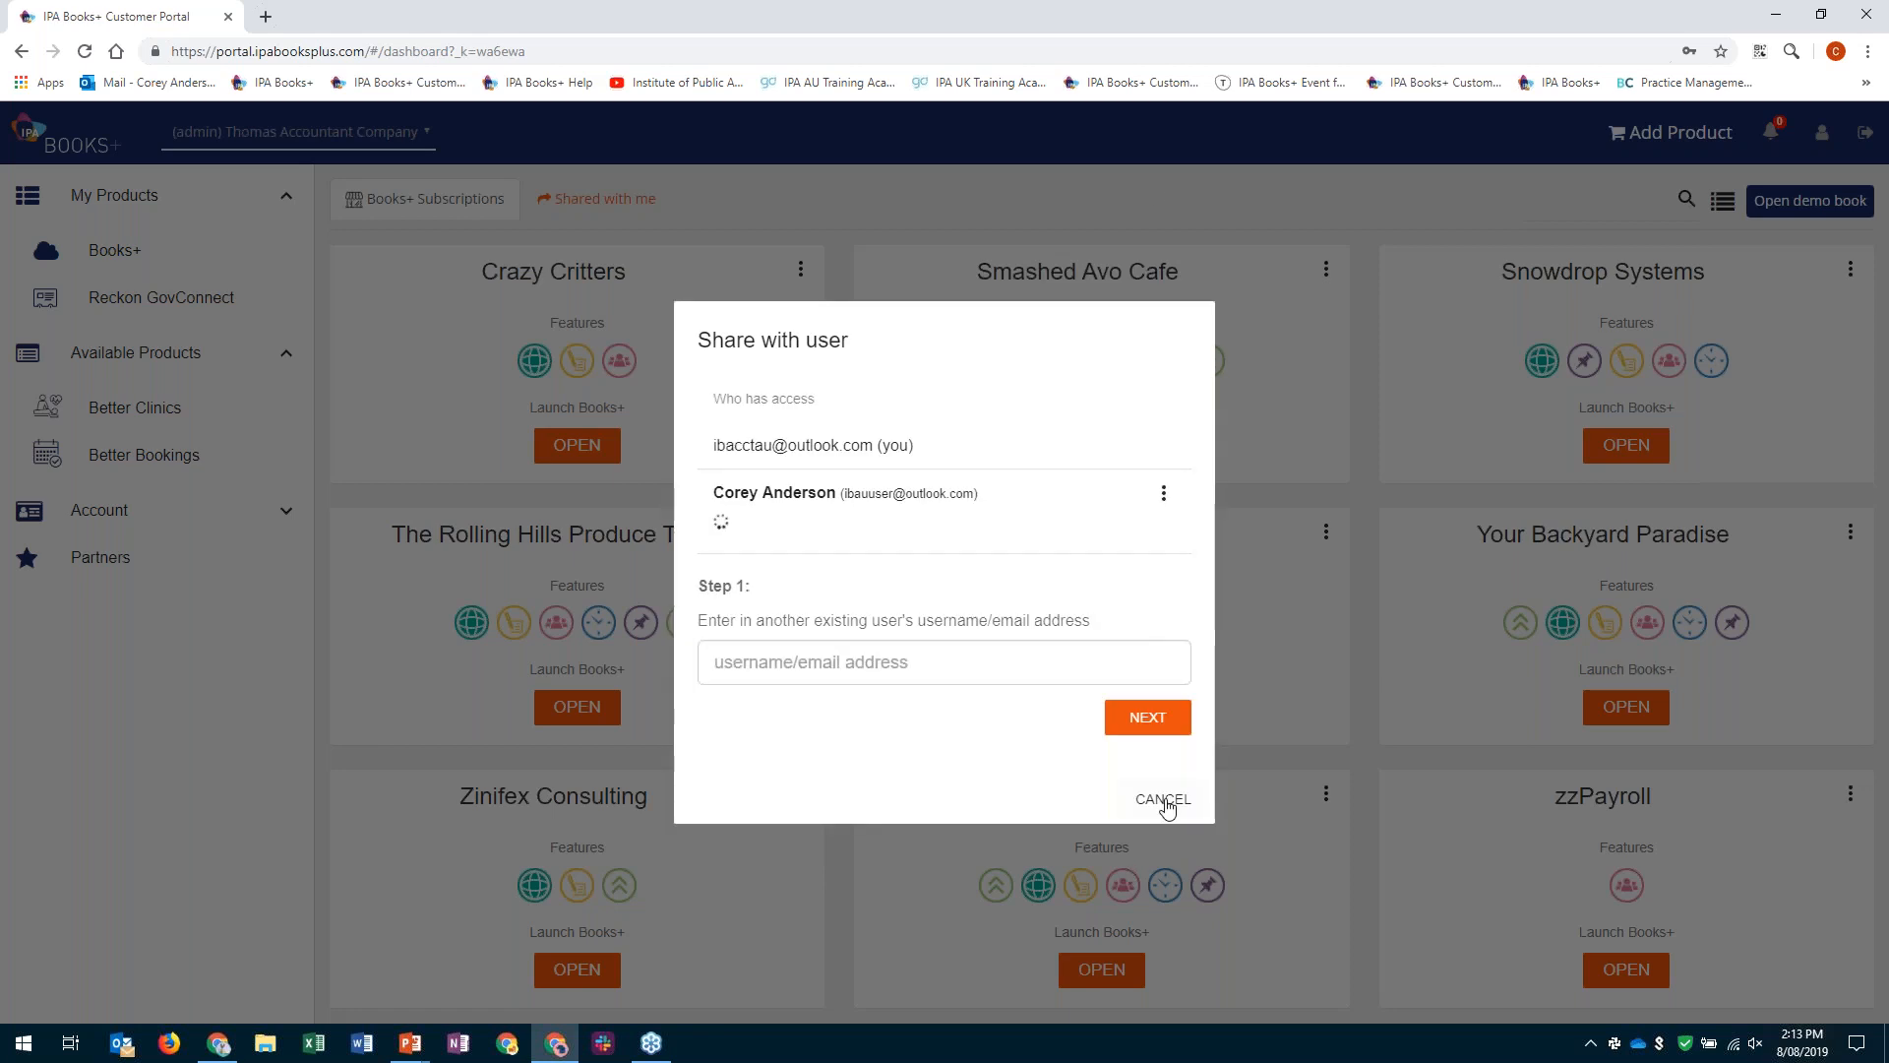
{"action": "left_click", "coordinate": [1165, 801]}
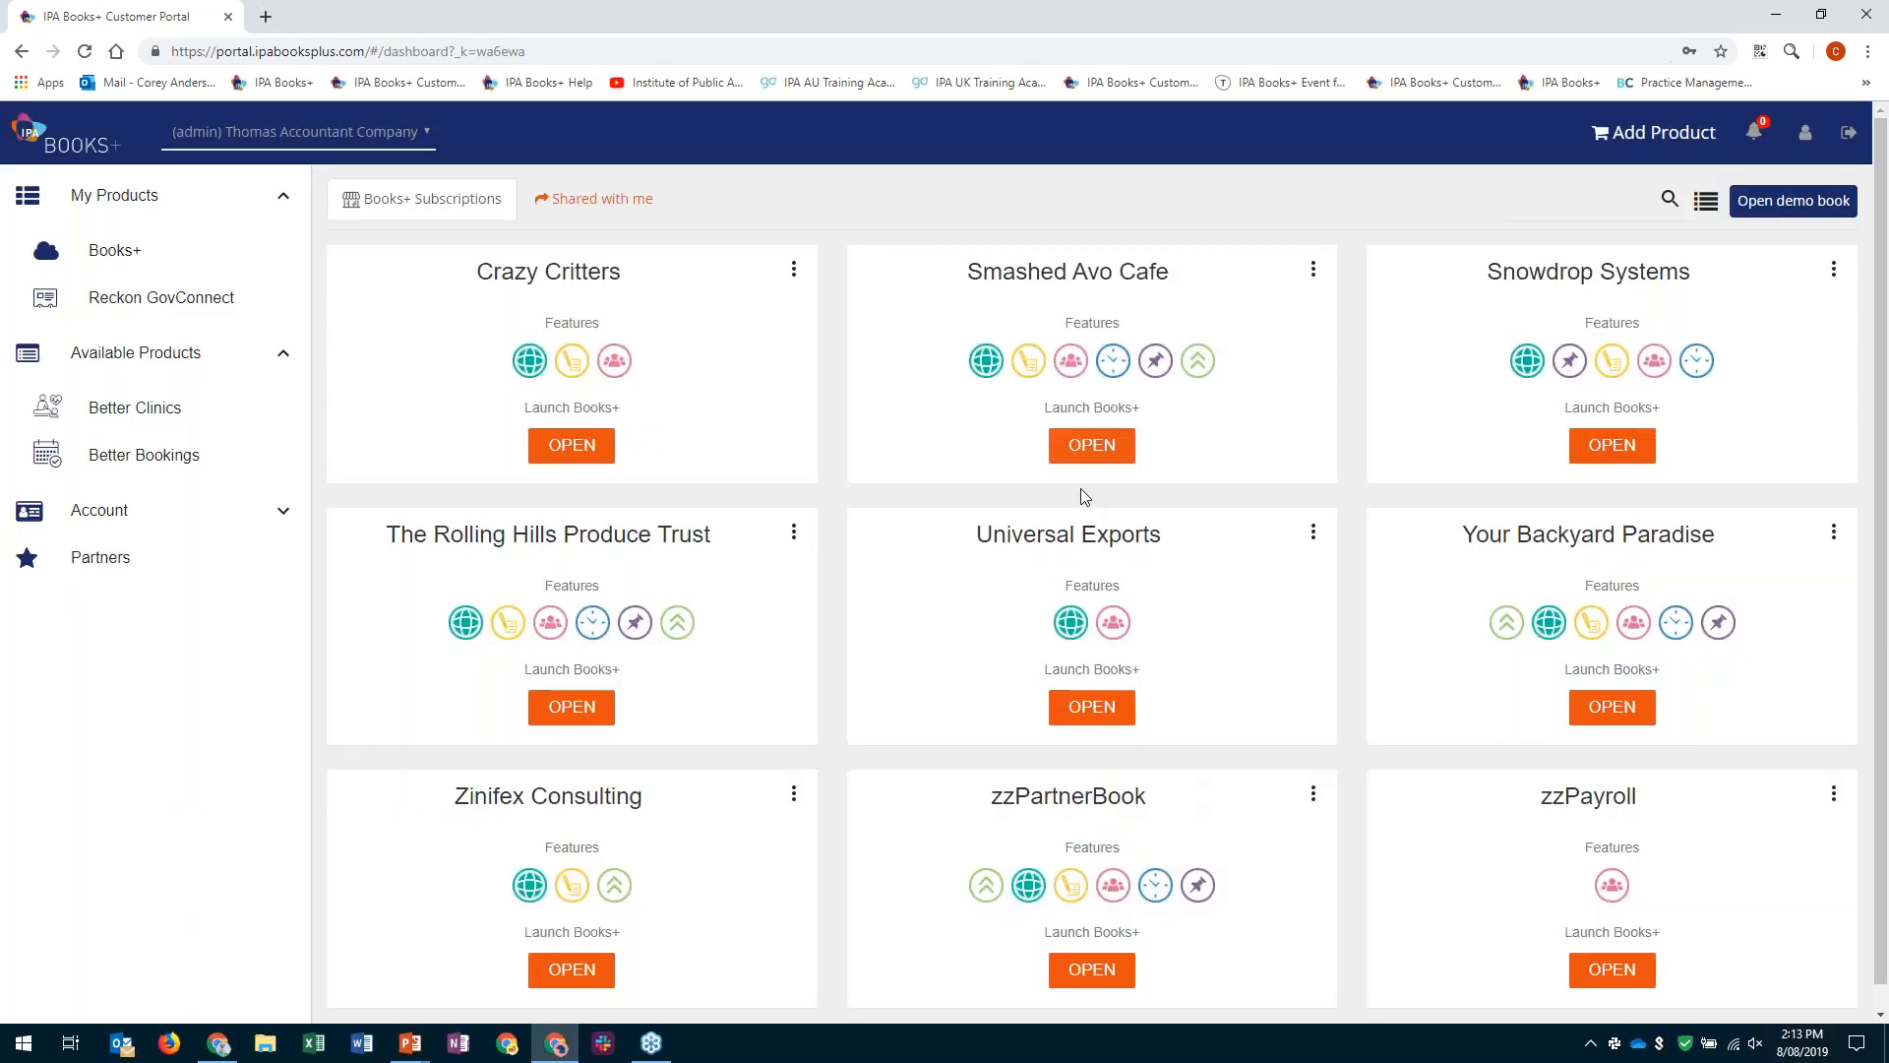
- Open the Smashed Avo Cafe book, look over its dashboard, and move the Payroll Setup checklist above Net Position
{"action": "left_click", "coordinate": [1091, 445]}
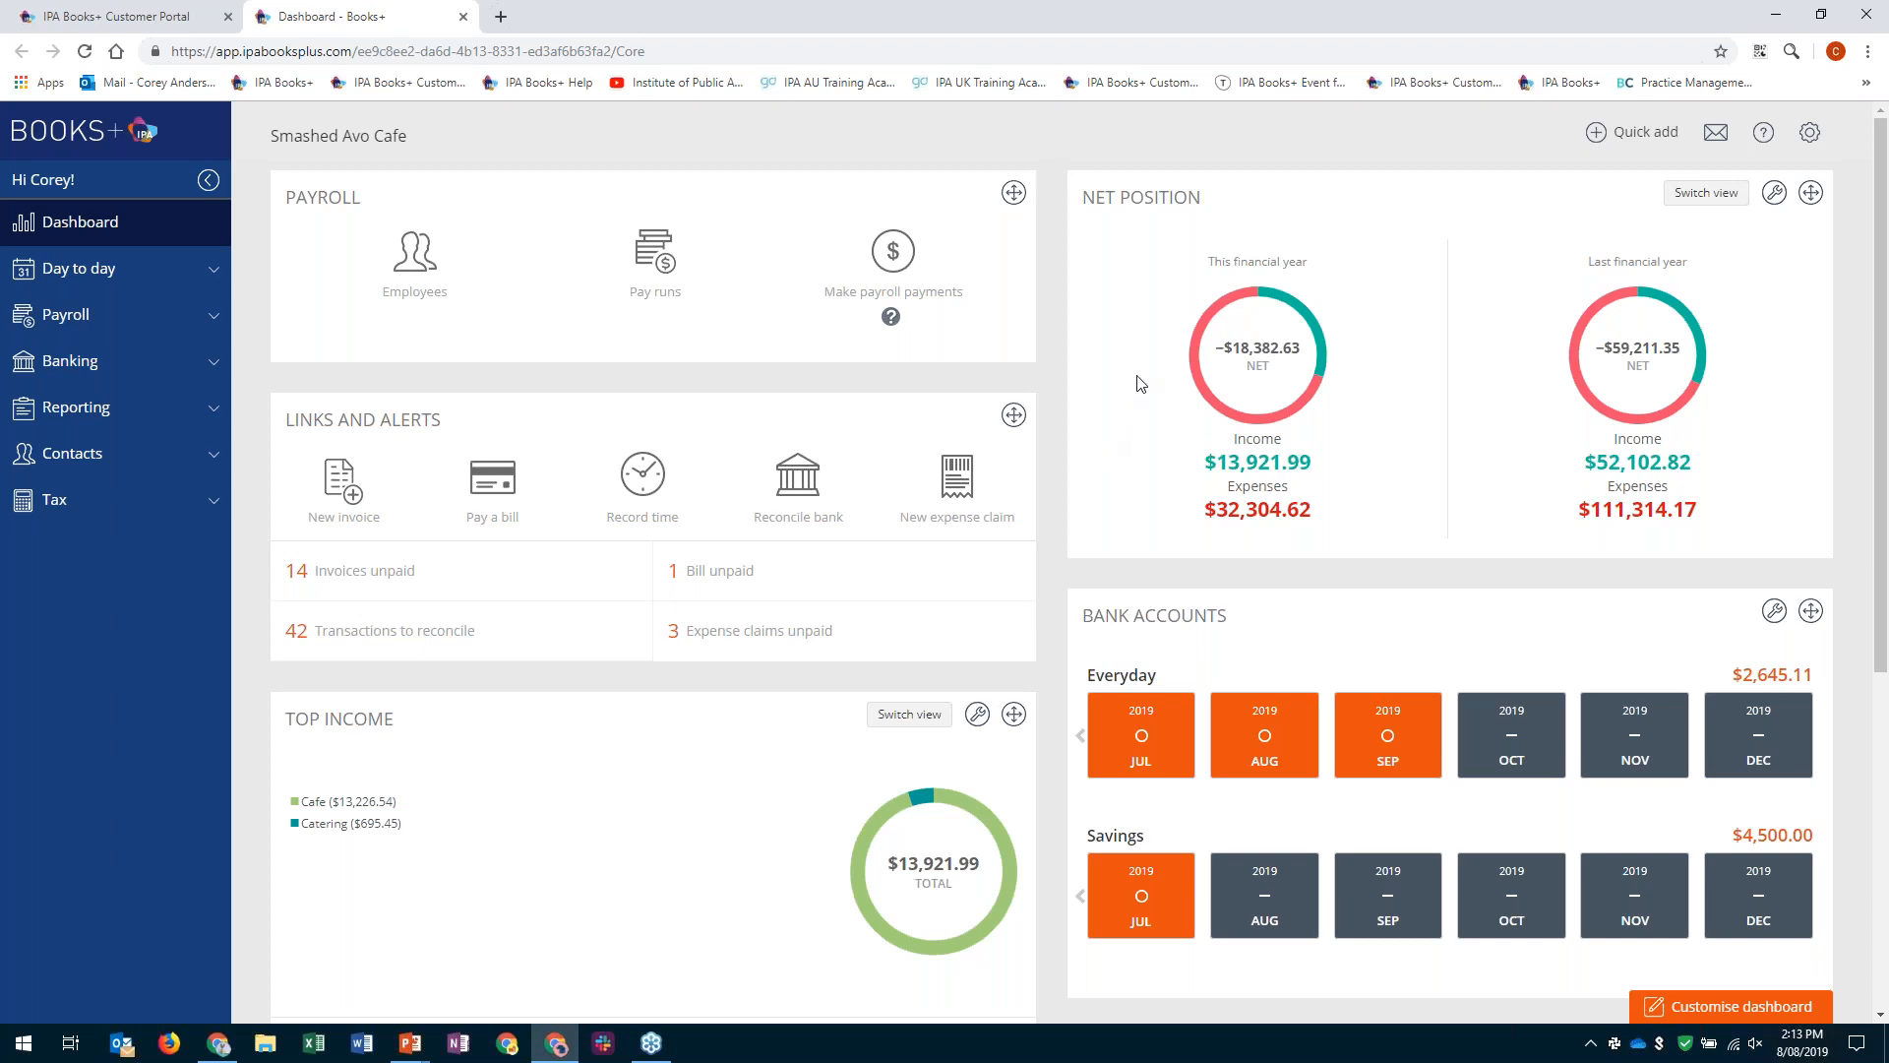
{"action": "left_click", "coordinate": [1822, 150]}
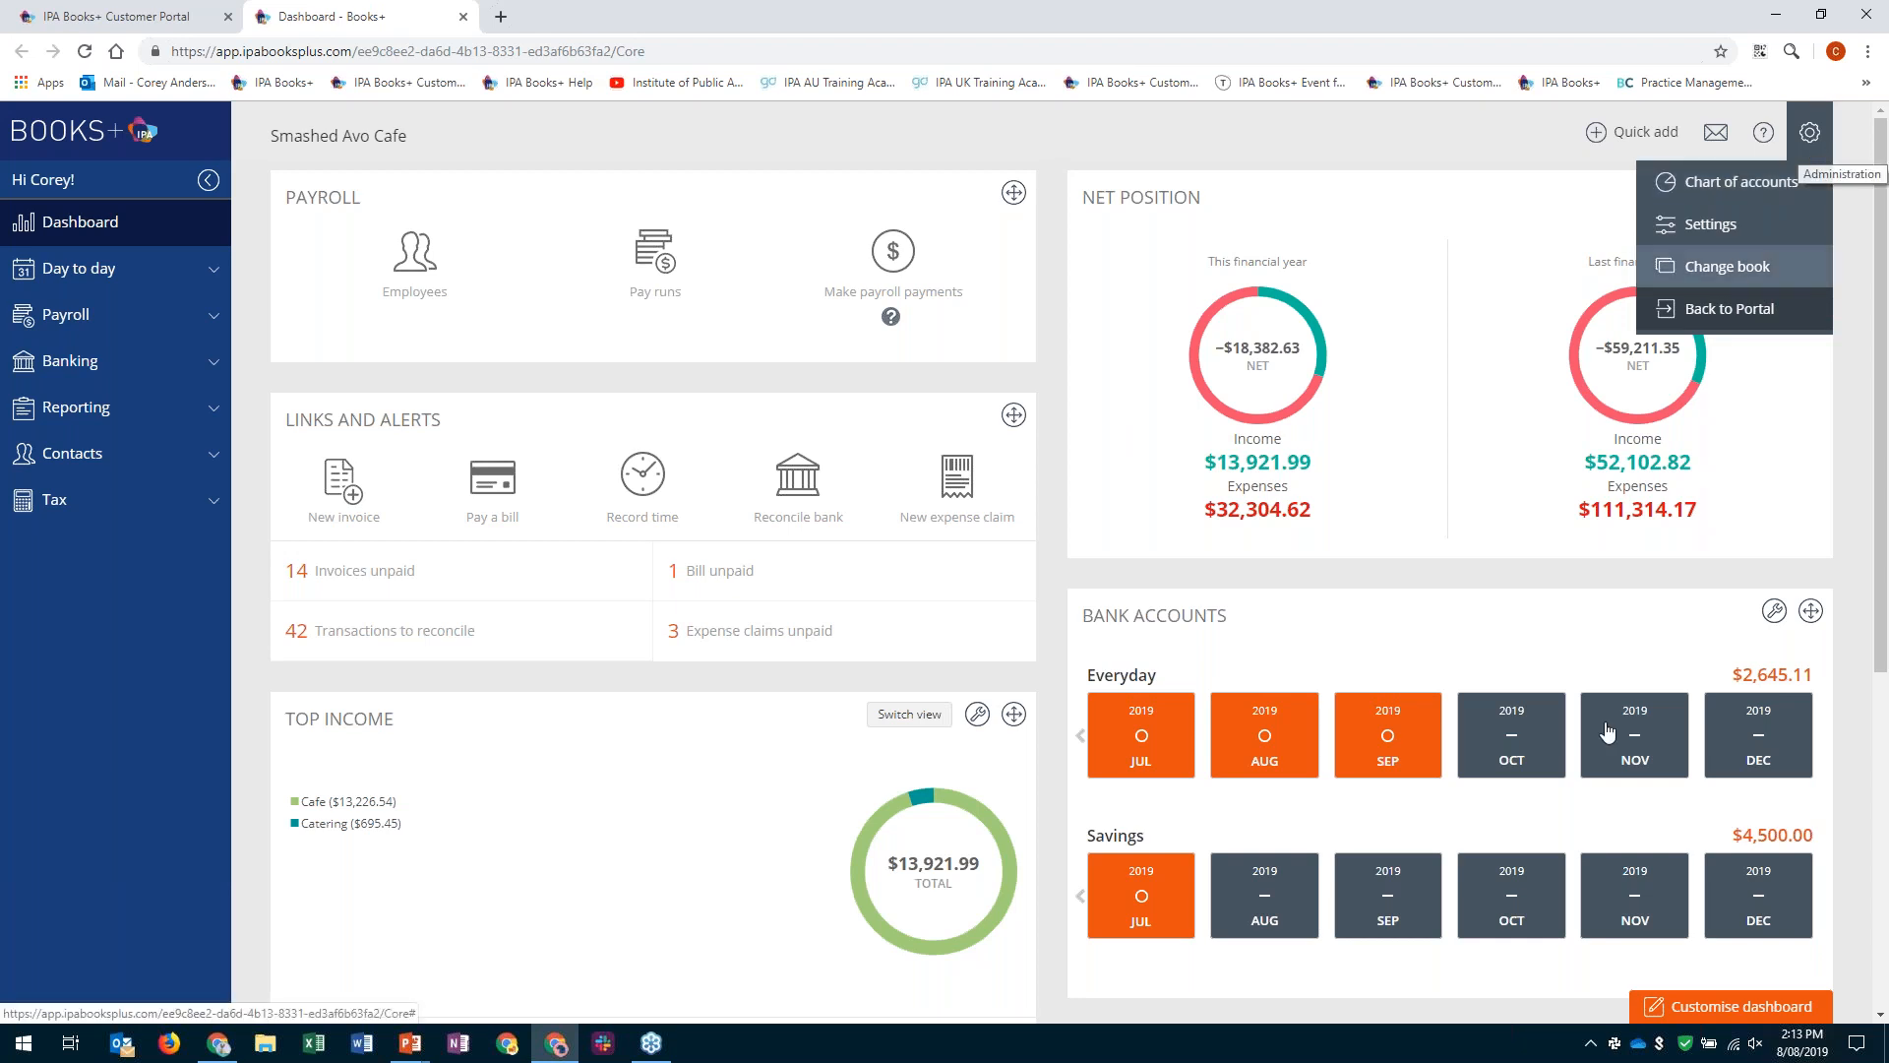
{"action": "left_click", "coordinate": [1862, 657]}
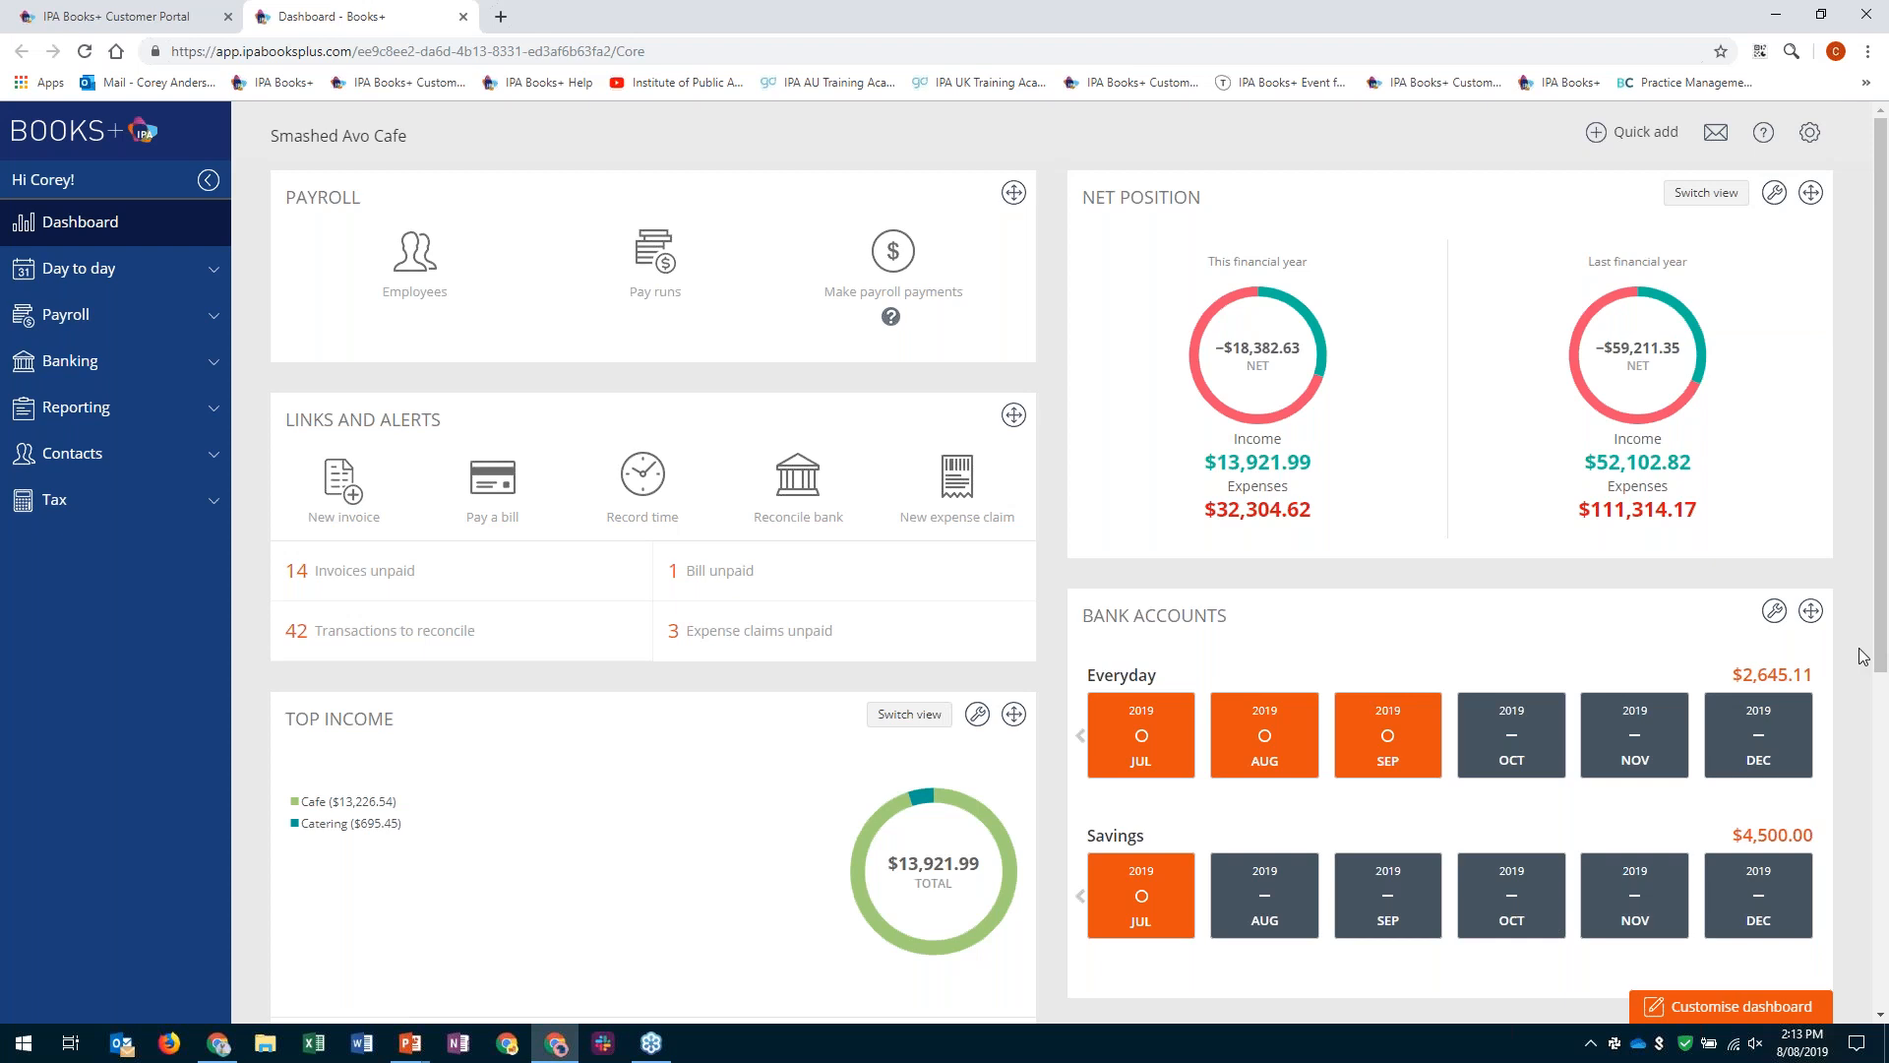
{"action": "scroll", "coordinate": [1862, 657], "scroll_direction": "down", "scroll_amount": 4}
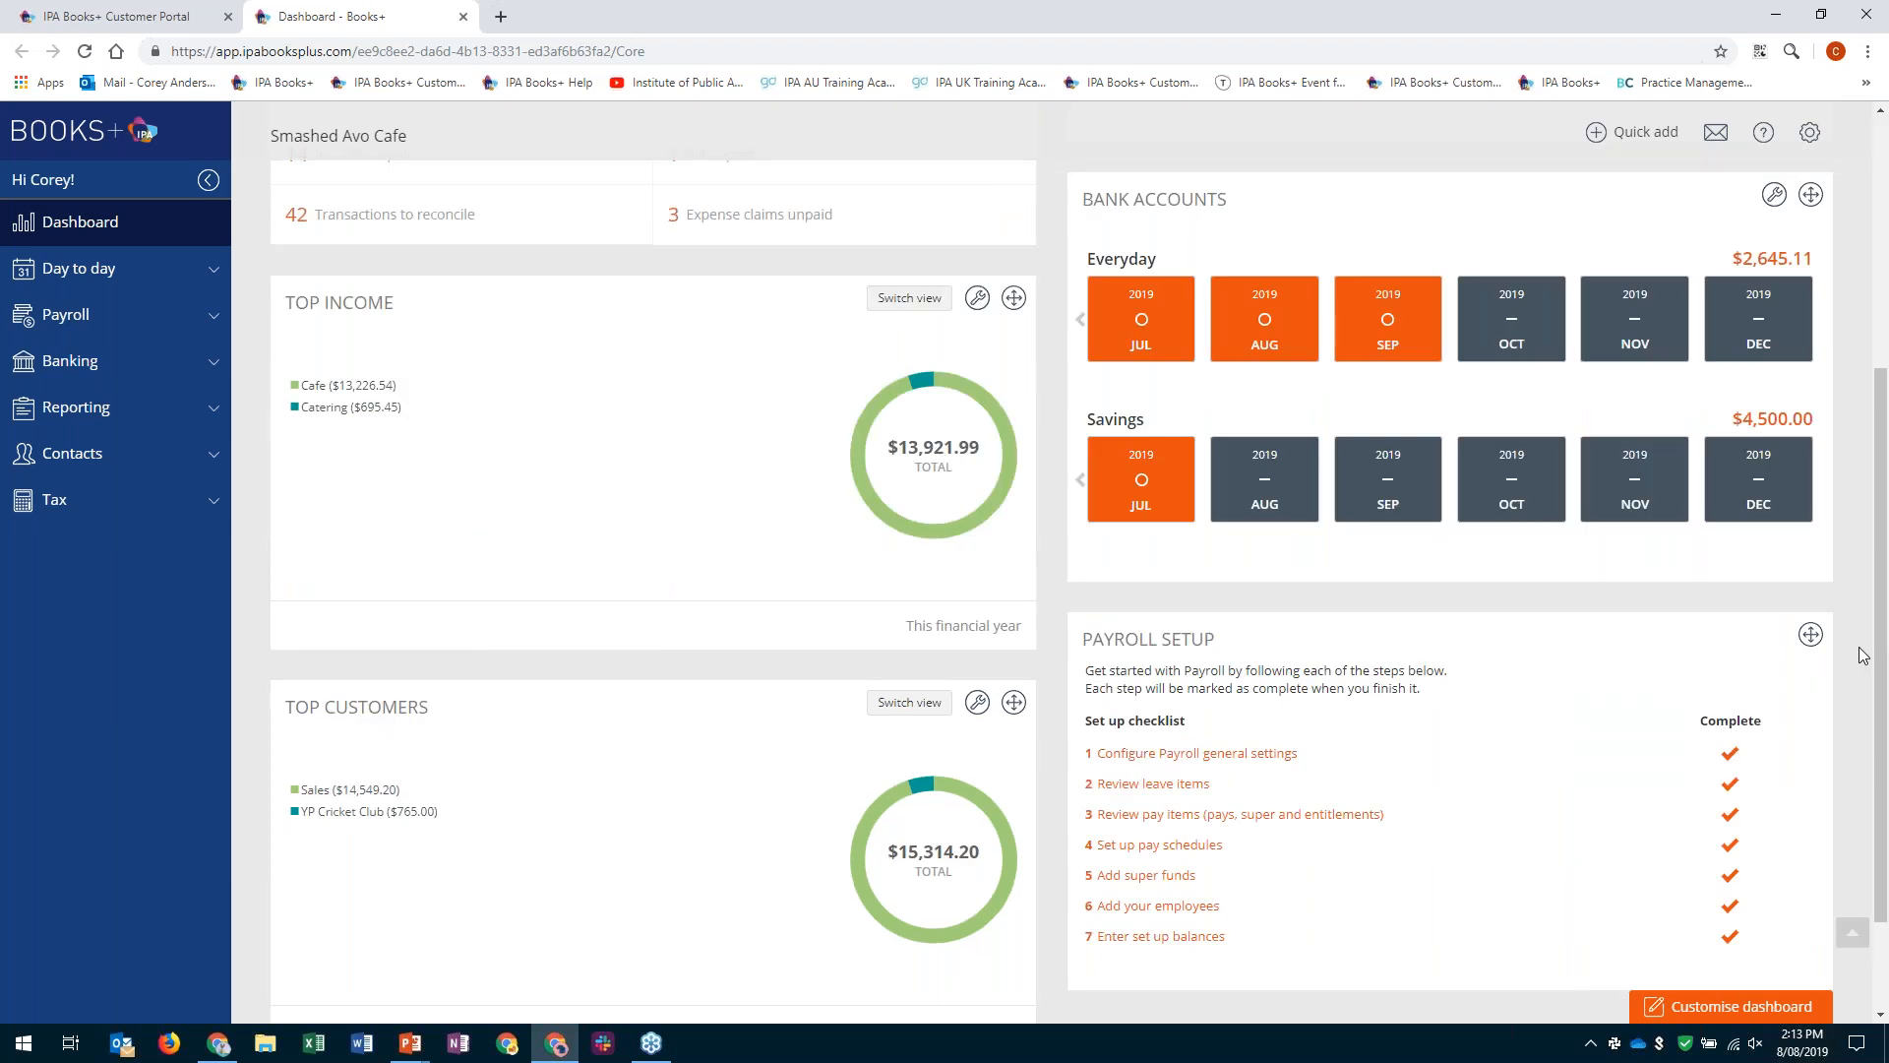
{"action": "scroll", "coordinate": [1862, 657], "scroll_direction": "up", "scroll_amount": 2}
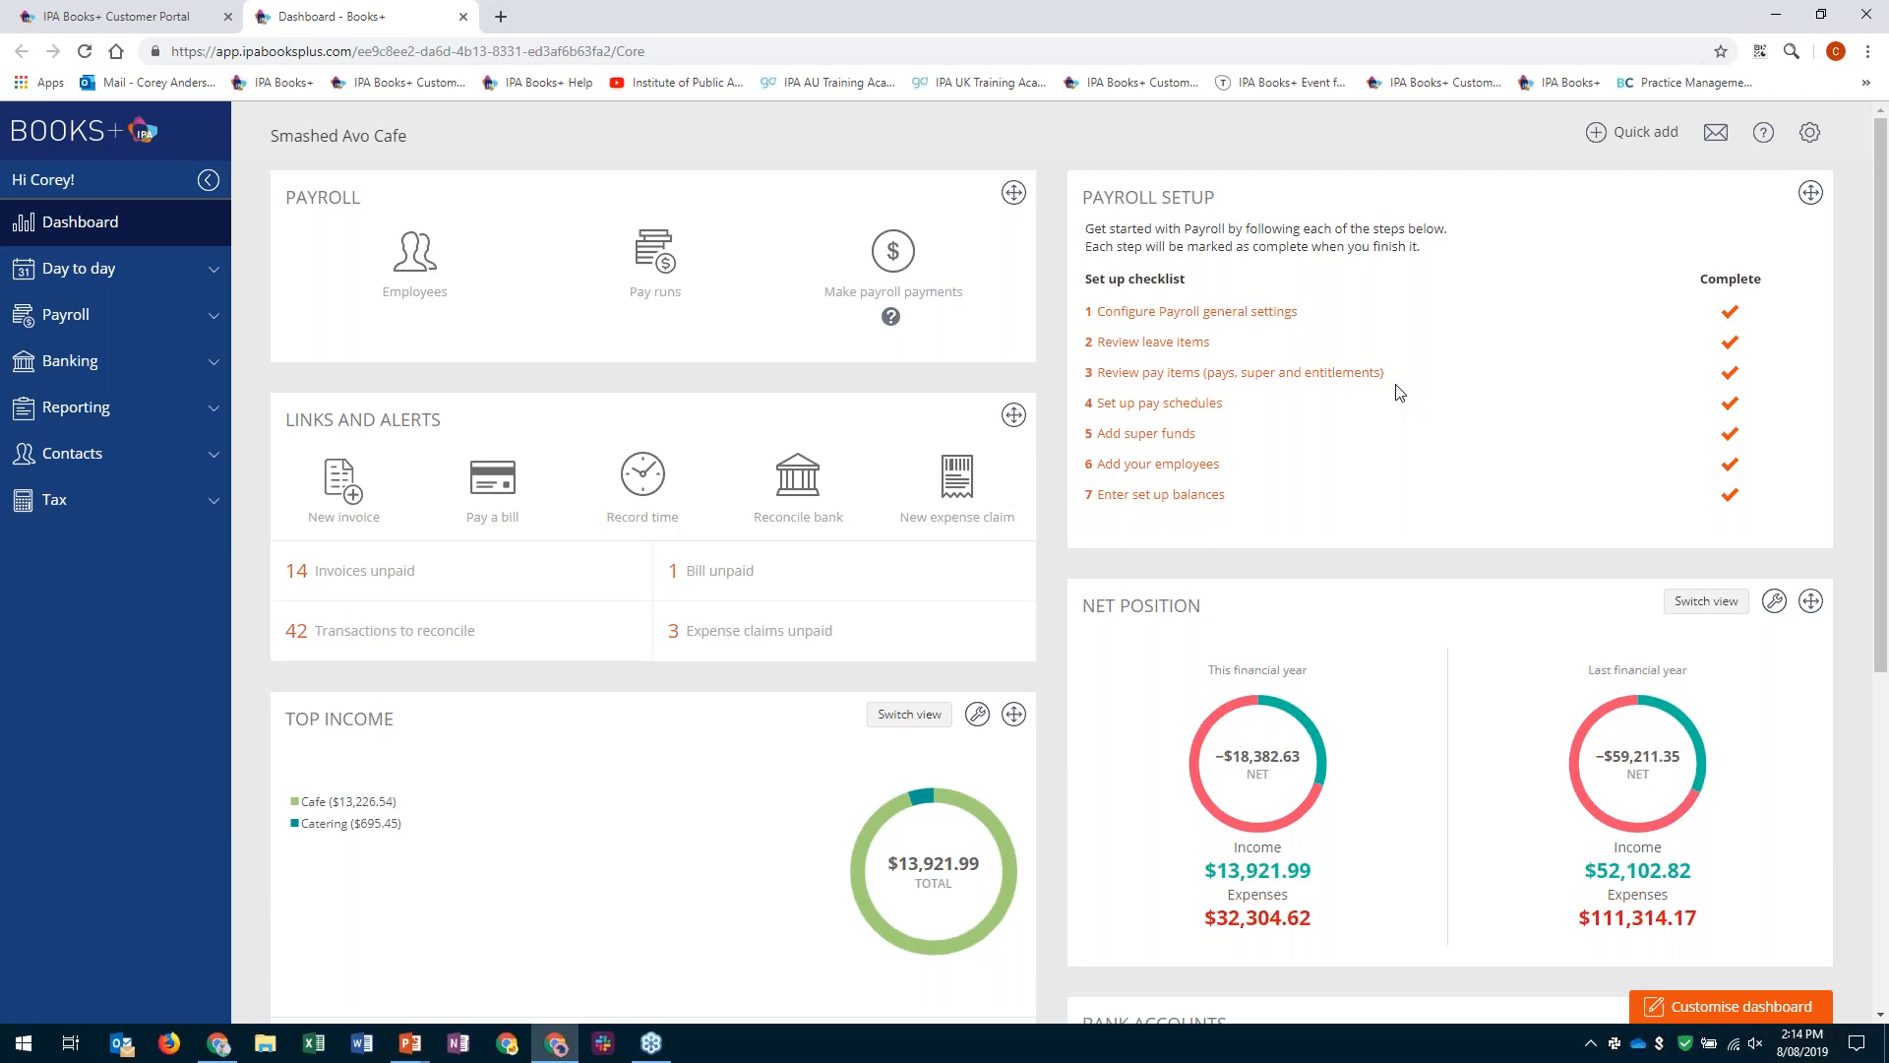
- Open the general payroll settings from the Payroll Setup checklist, and again from the book's Settings page
{"action": "left_click", "coordinate": [1207, 313]}
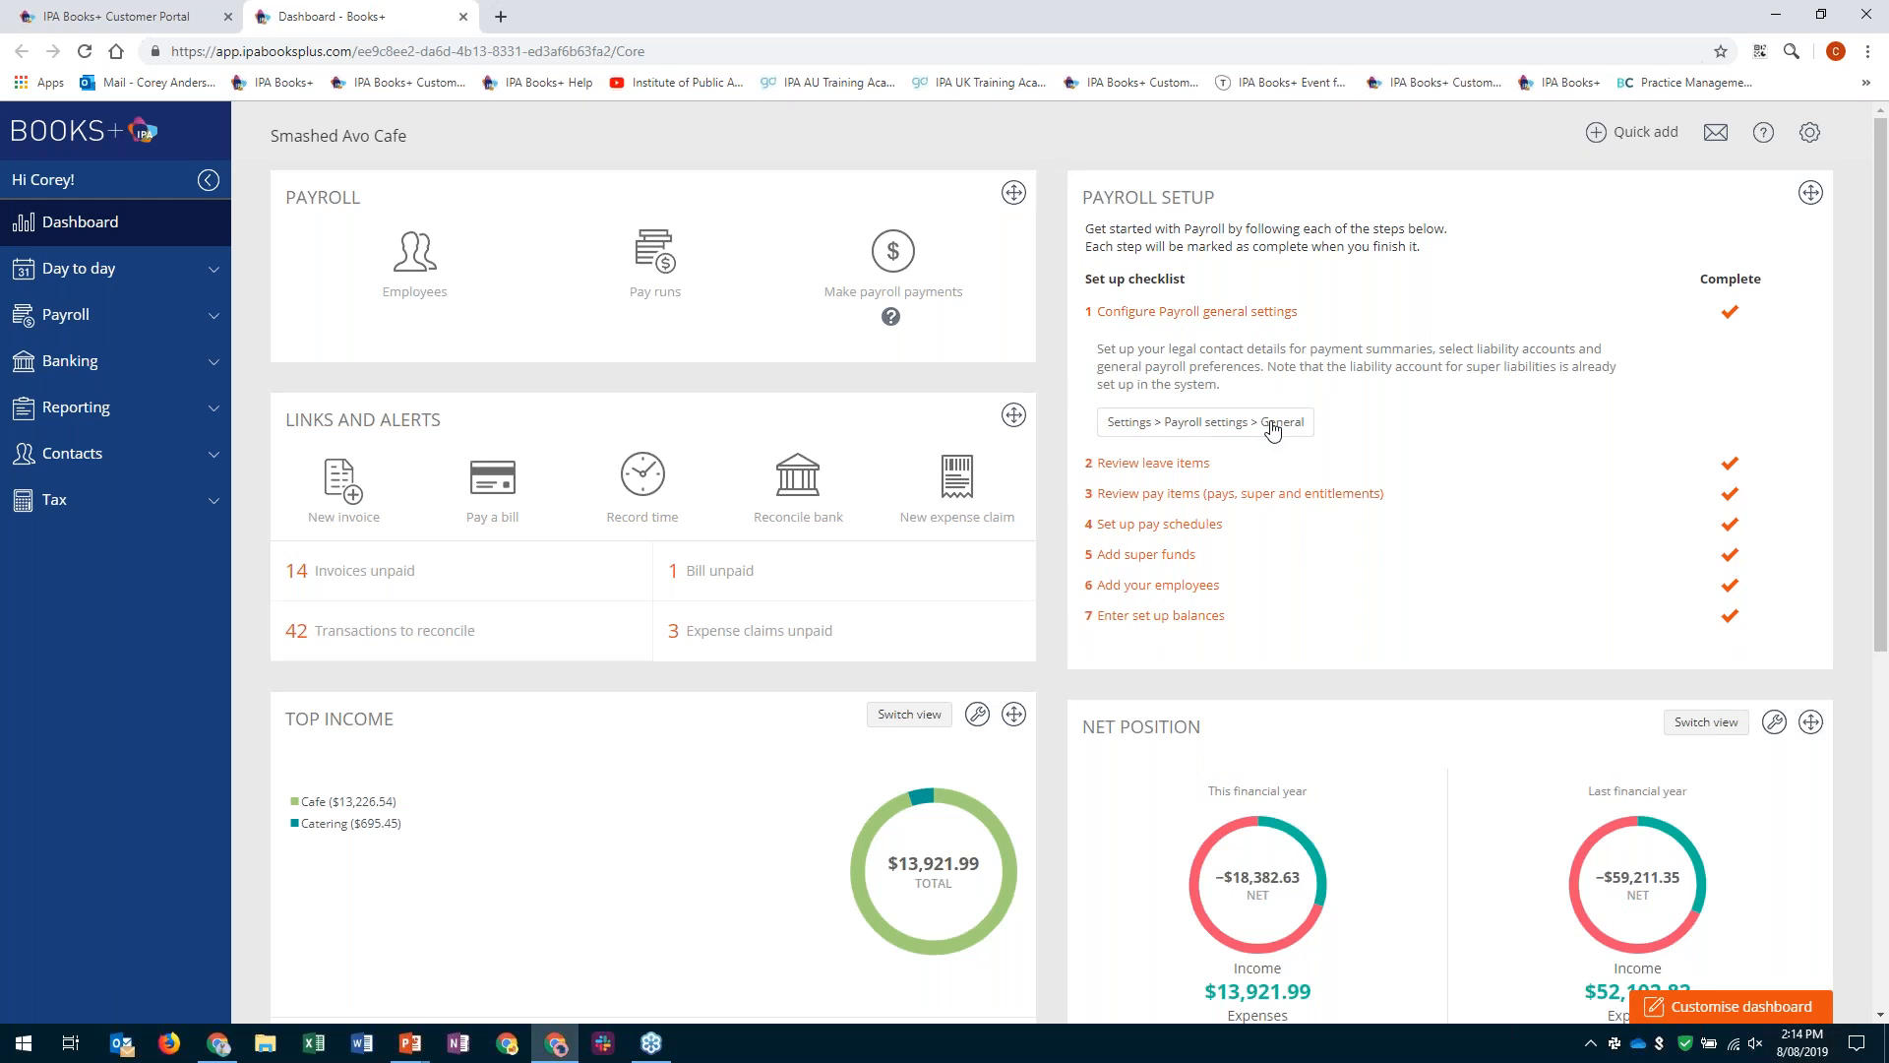
{"action": "left_click", "coordinate": [1271, 425]}
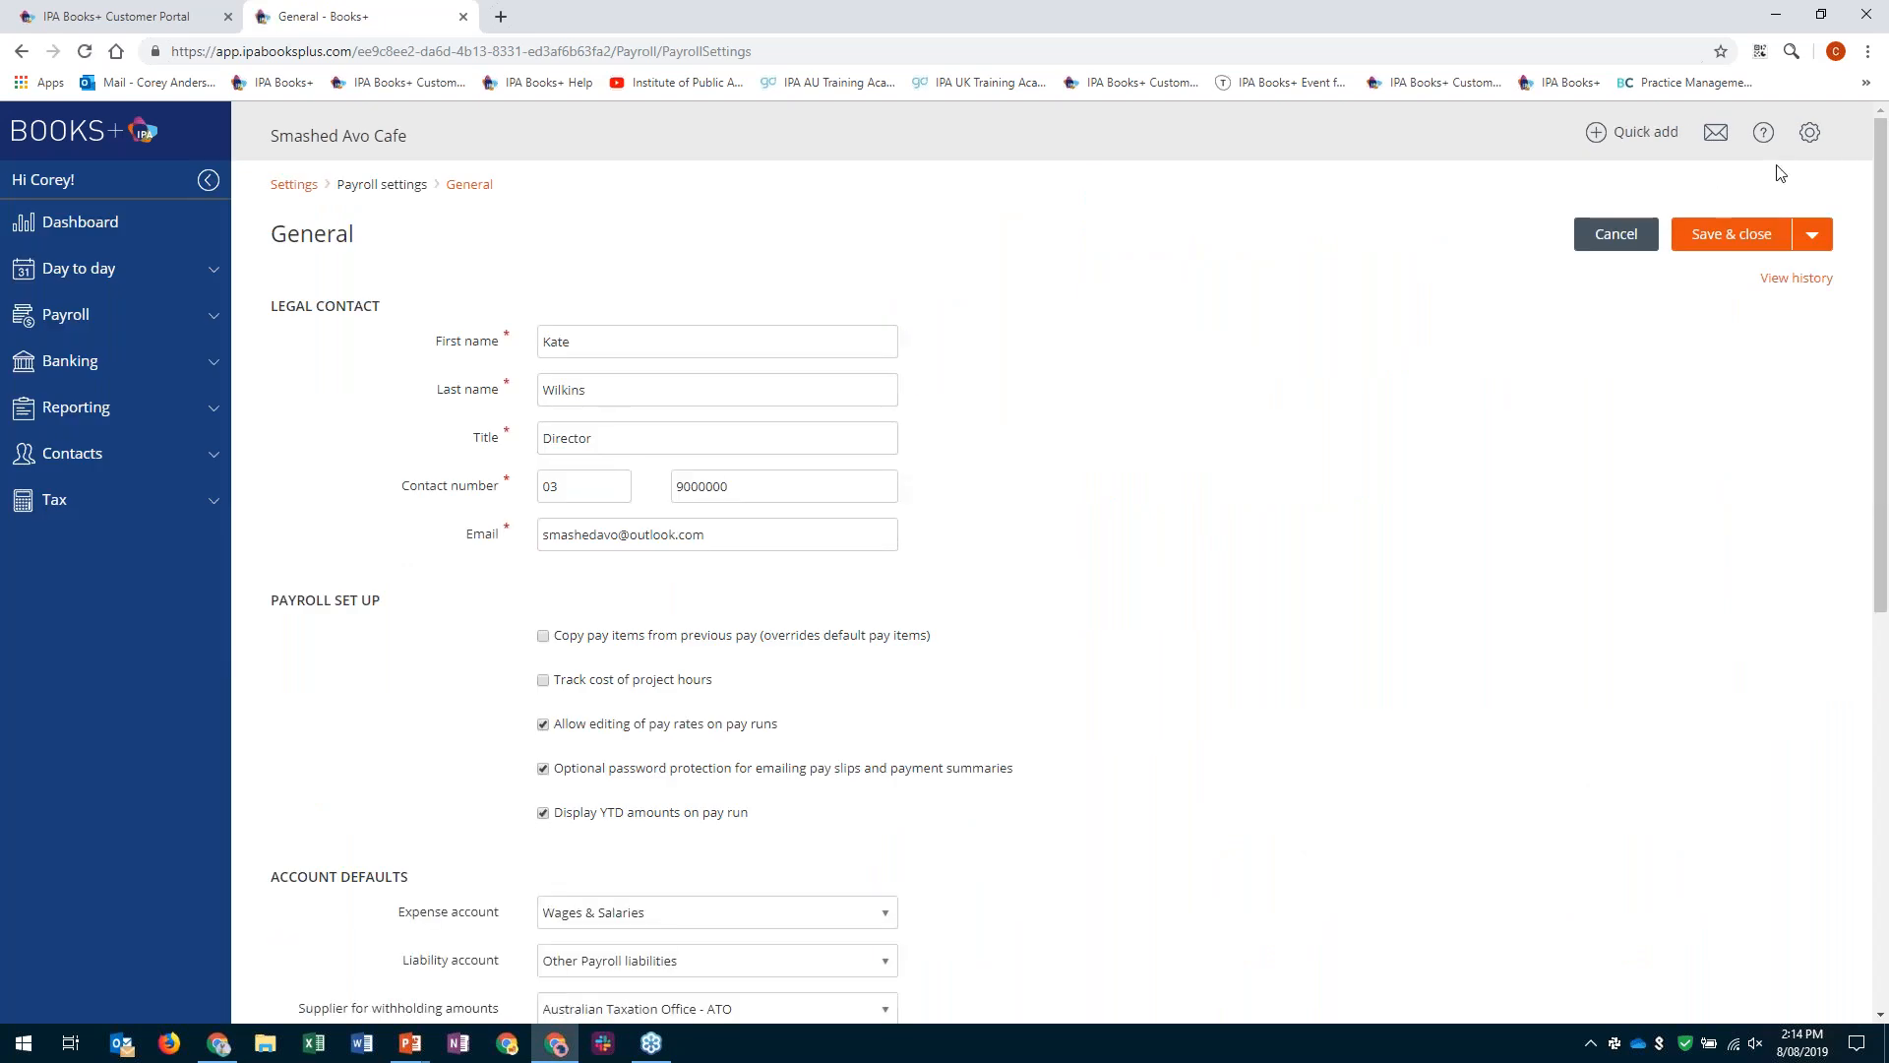
{"action": "left_click", "coordinate": [1807, 138]}
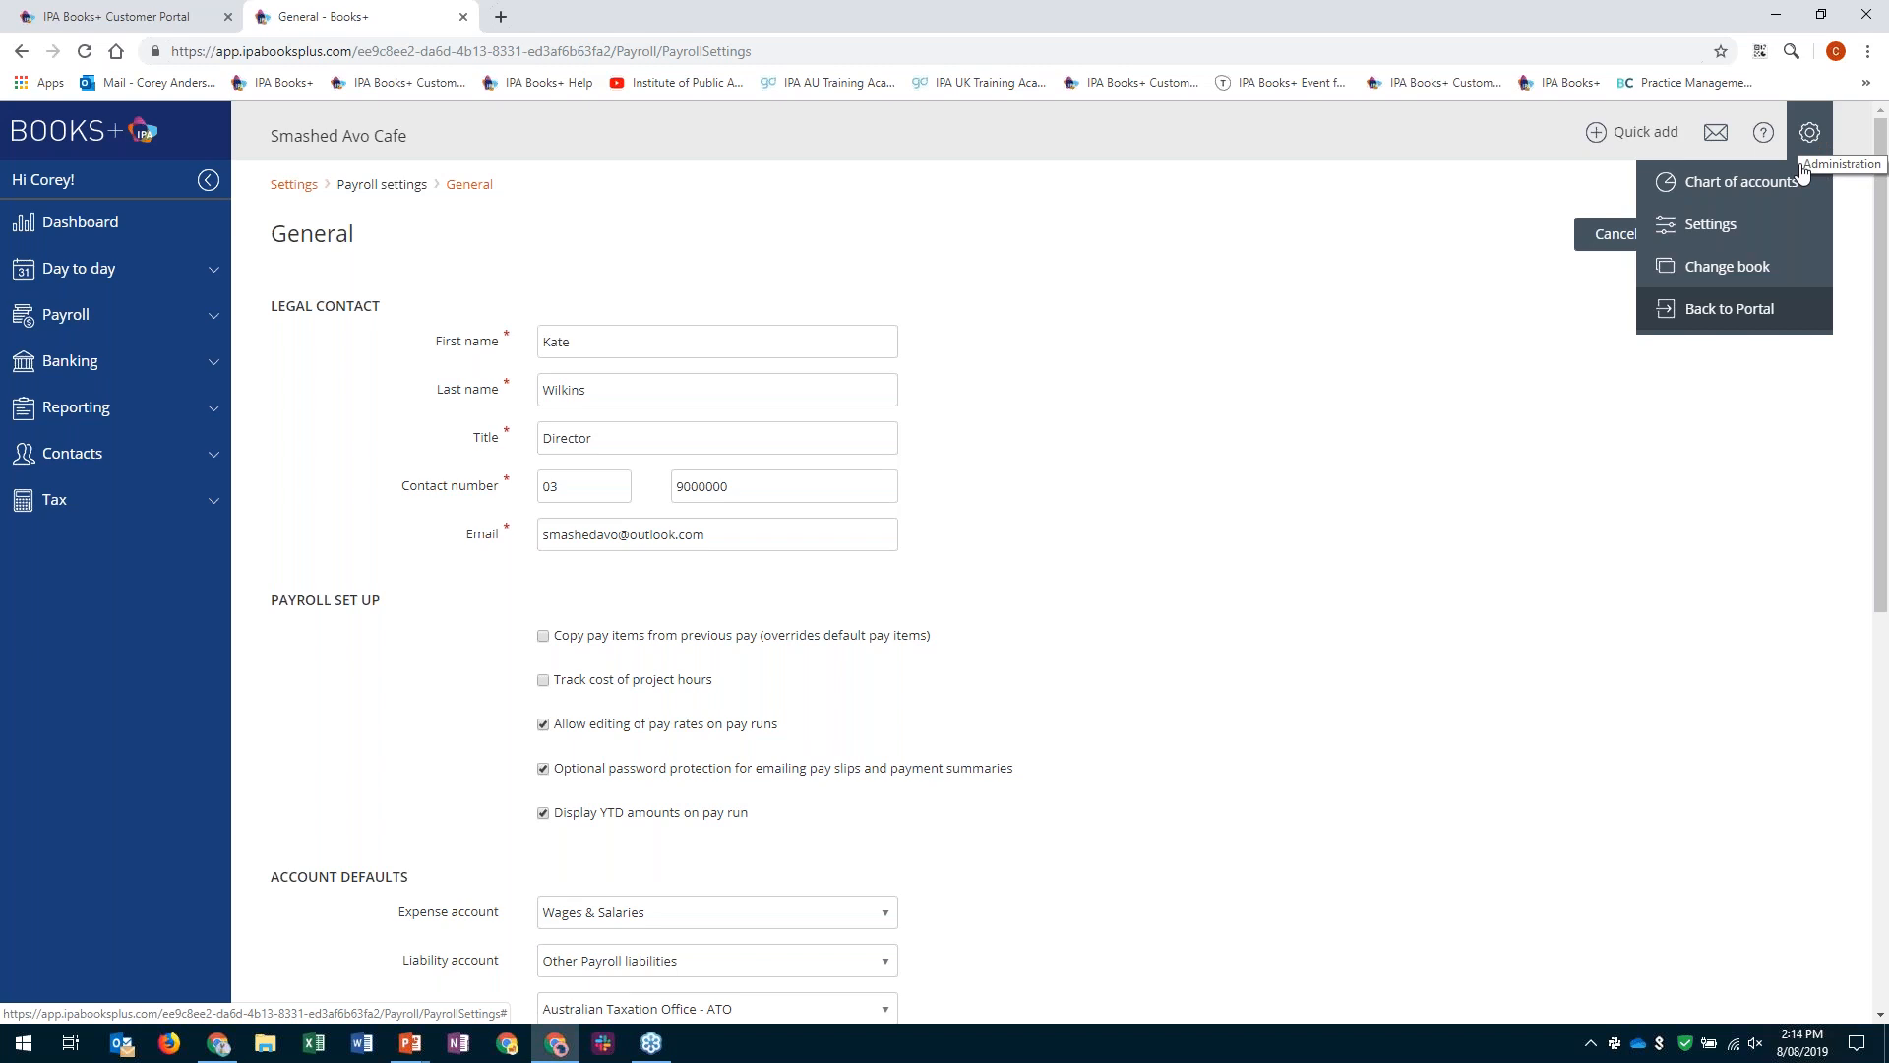
{"action": "left_click", "coordinate": [1777, 230]}
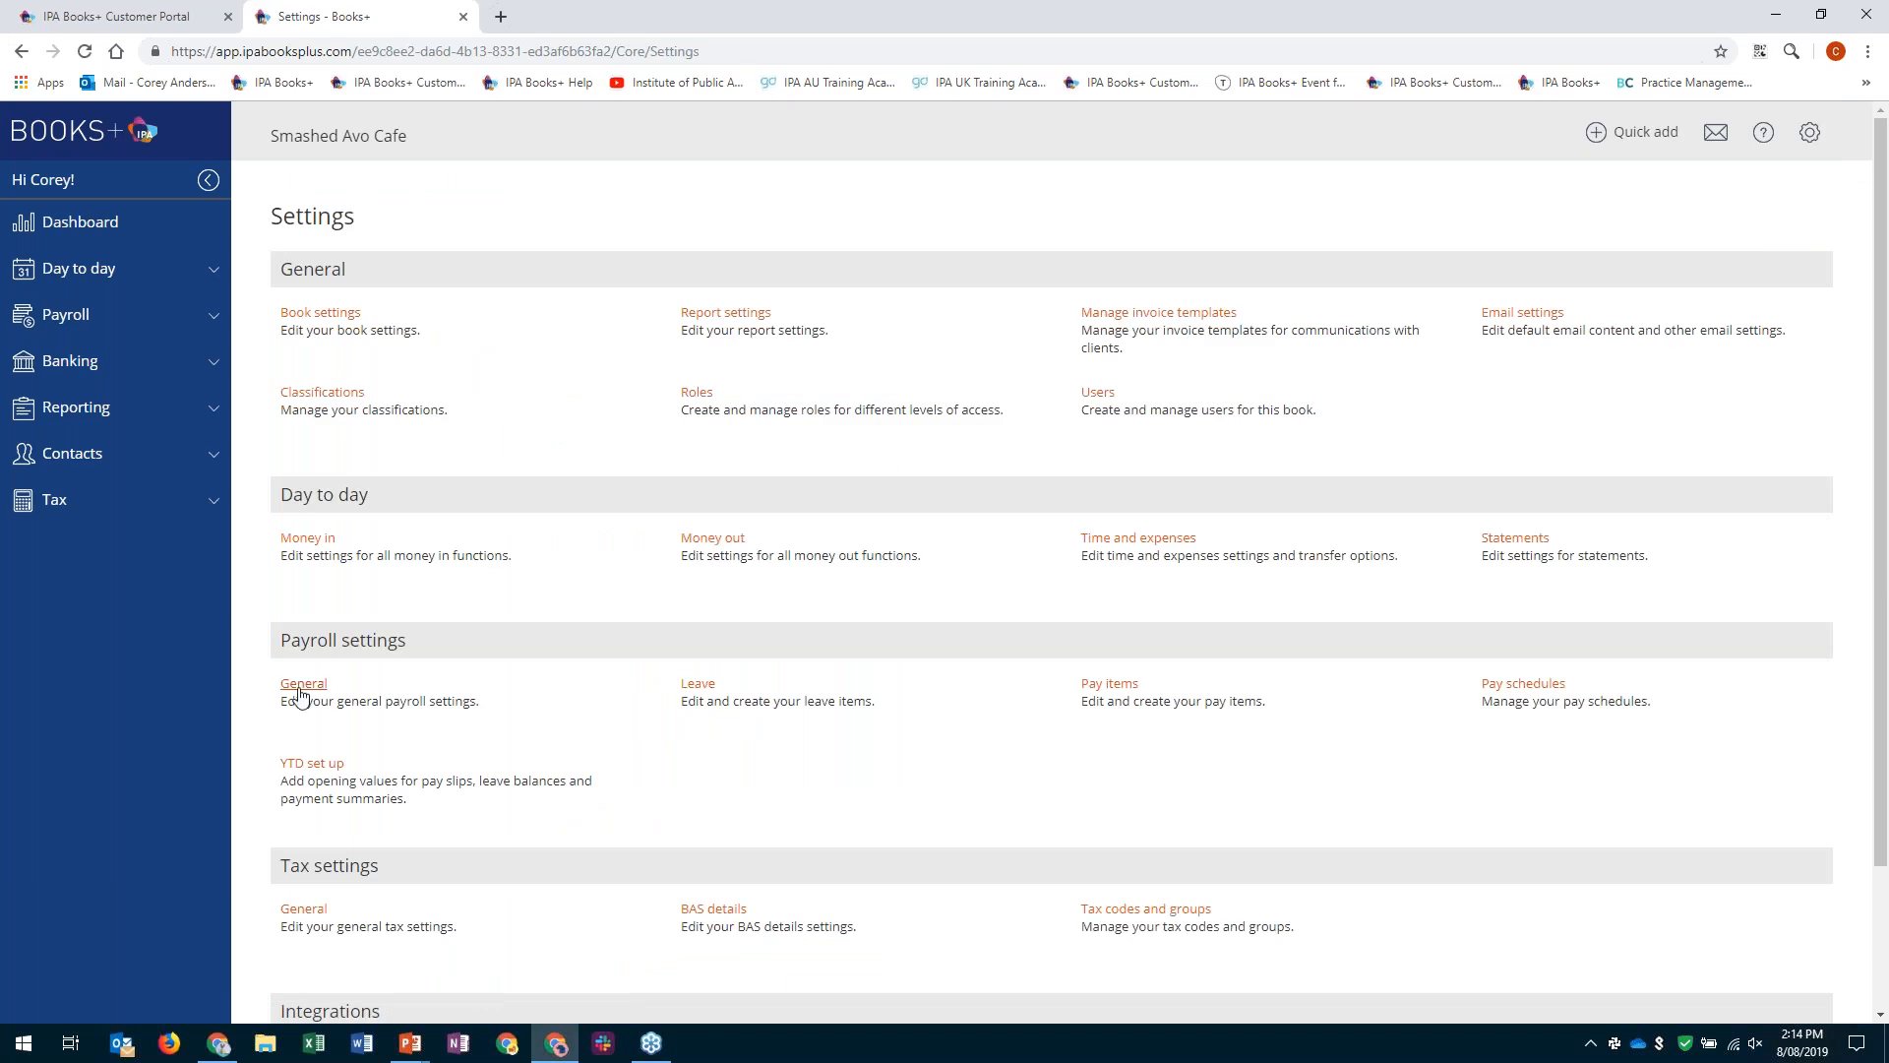
{"action": "left_click", "coordinate": [321, 685]}
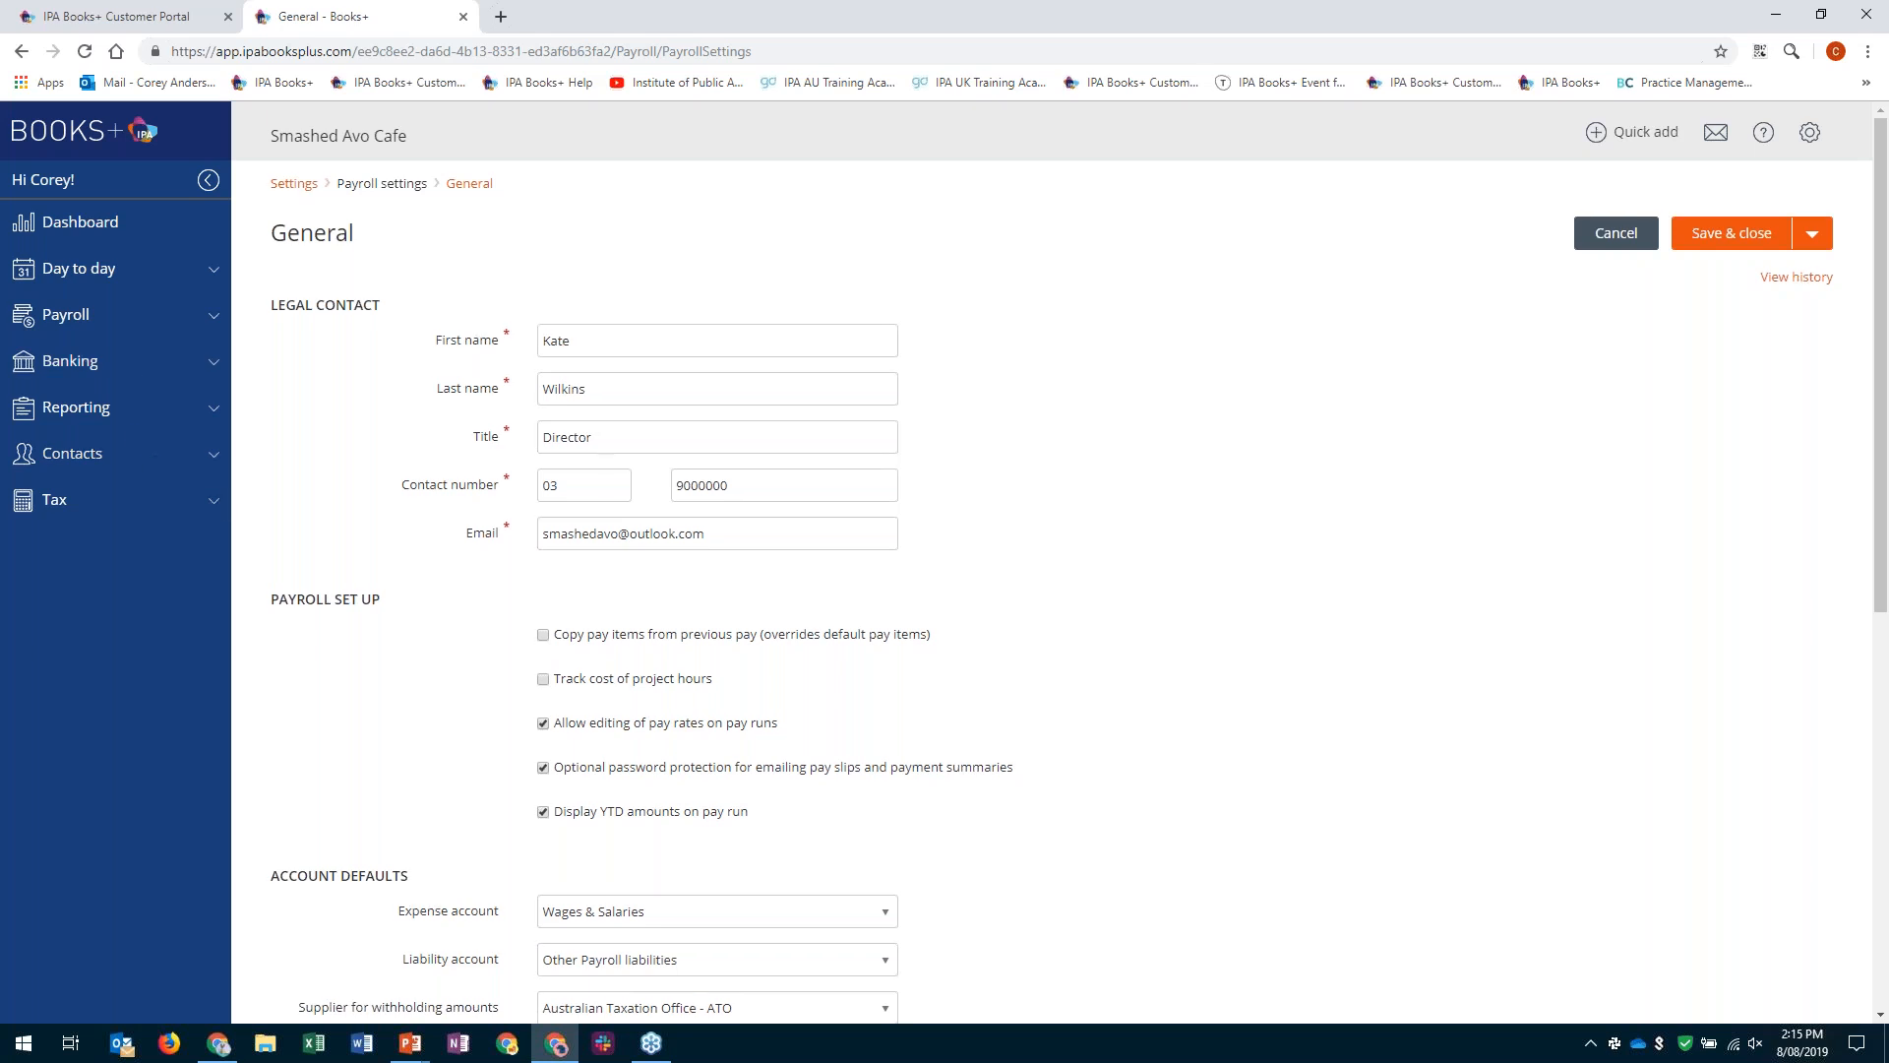
- Examine the payroll set up options, account and payment defaults, automatic payments and bank accounts in the general payroll settings
{"action": "scroll", "coordinate": [469, 627], "scroll_direction": "down", "scroll_amount": 1}
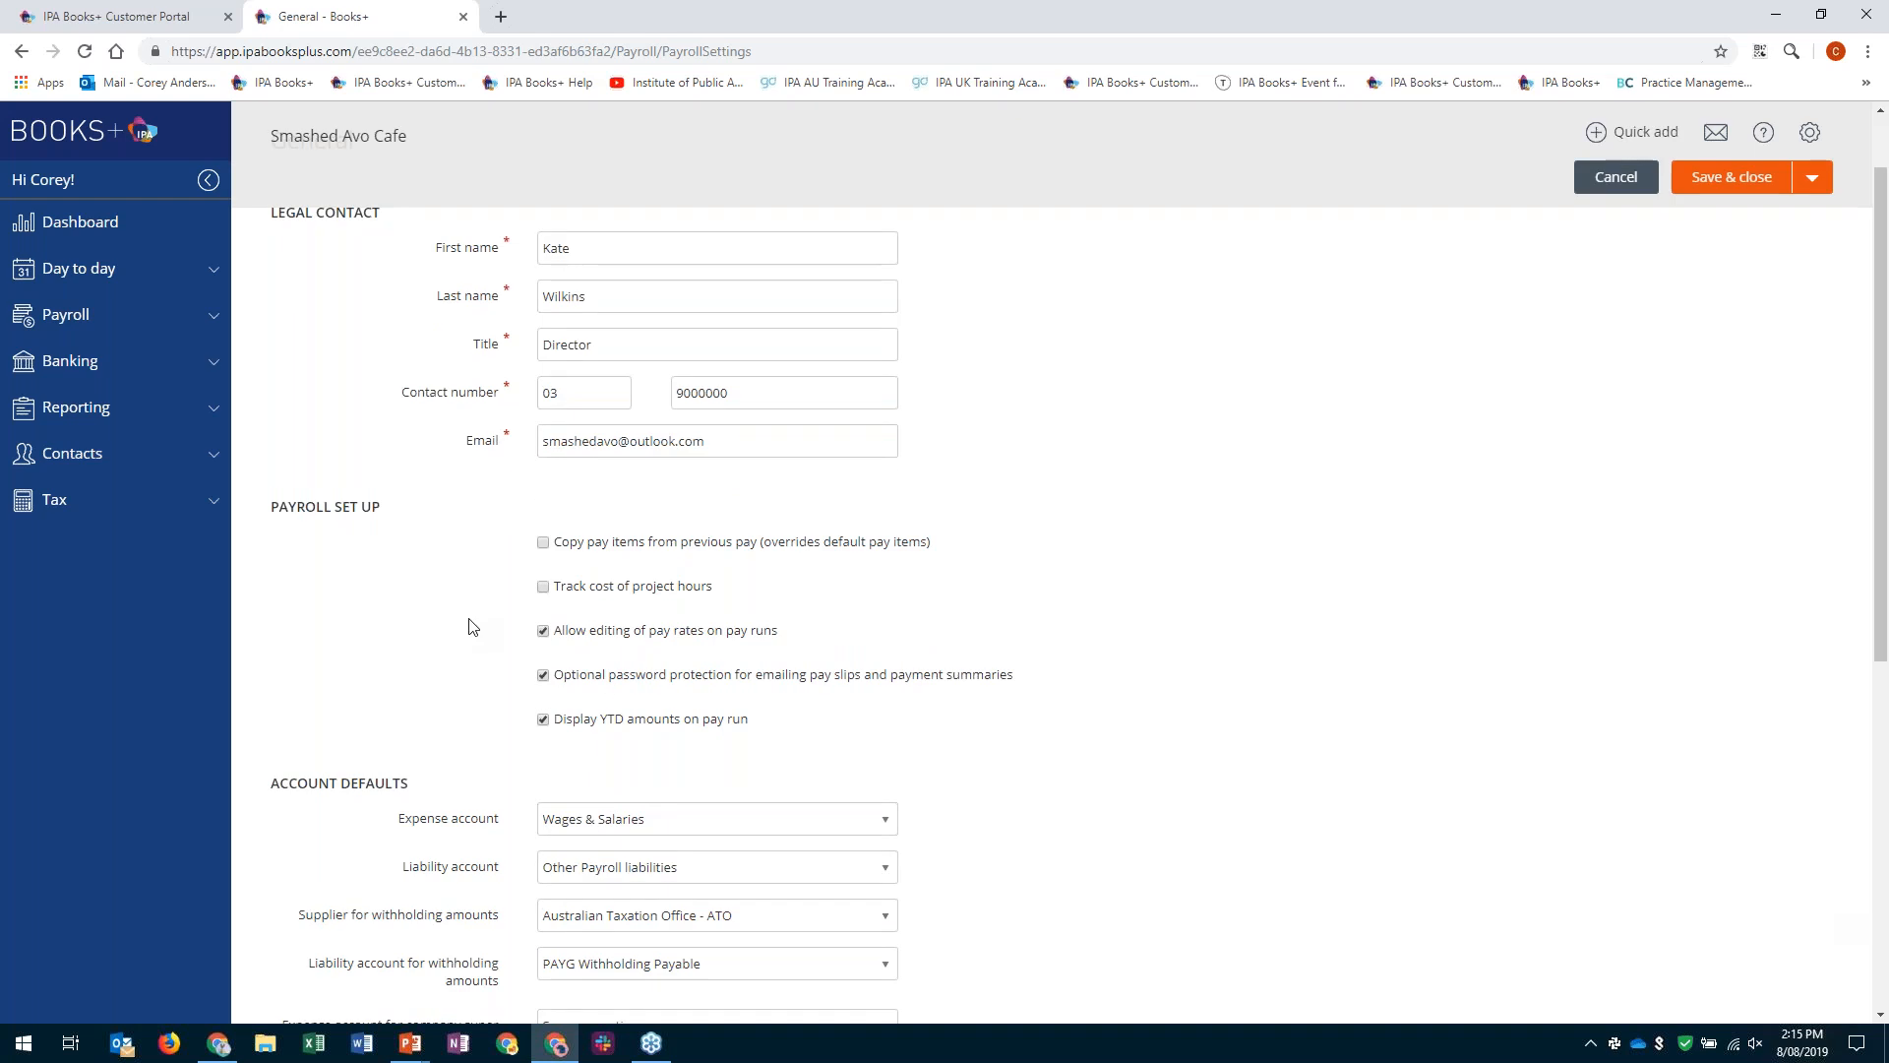
{"action": "scroll", "coordinate": [470, 626], "scroll_direction": "down", "scroll_amount": 6}
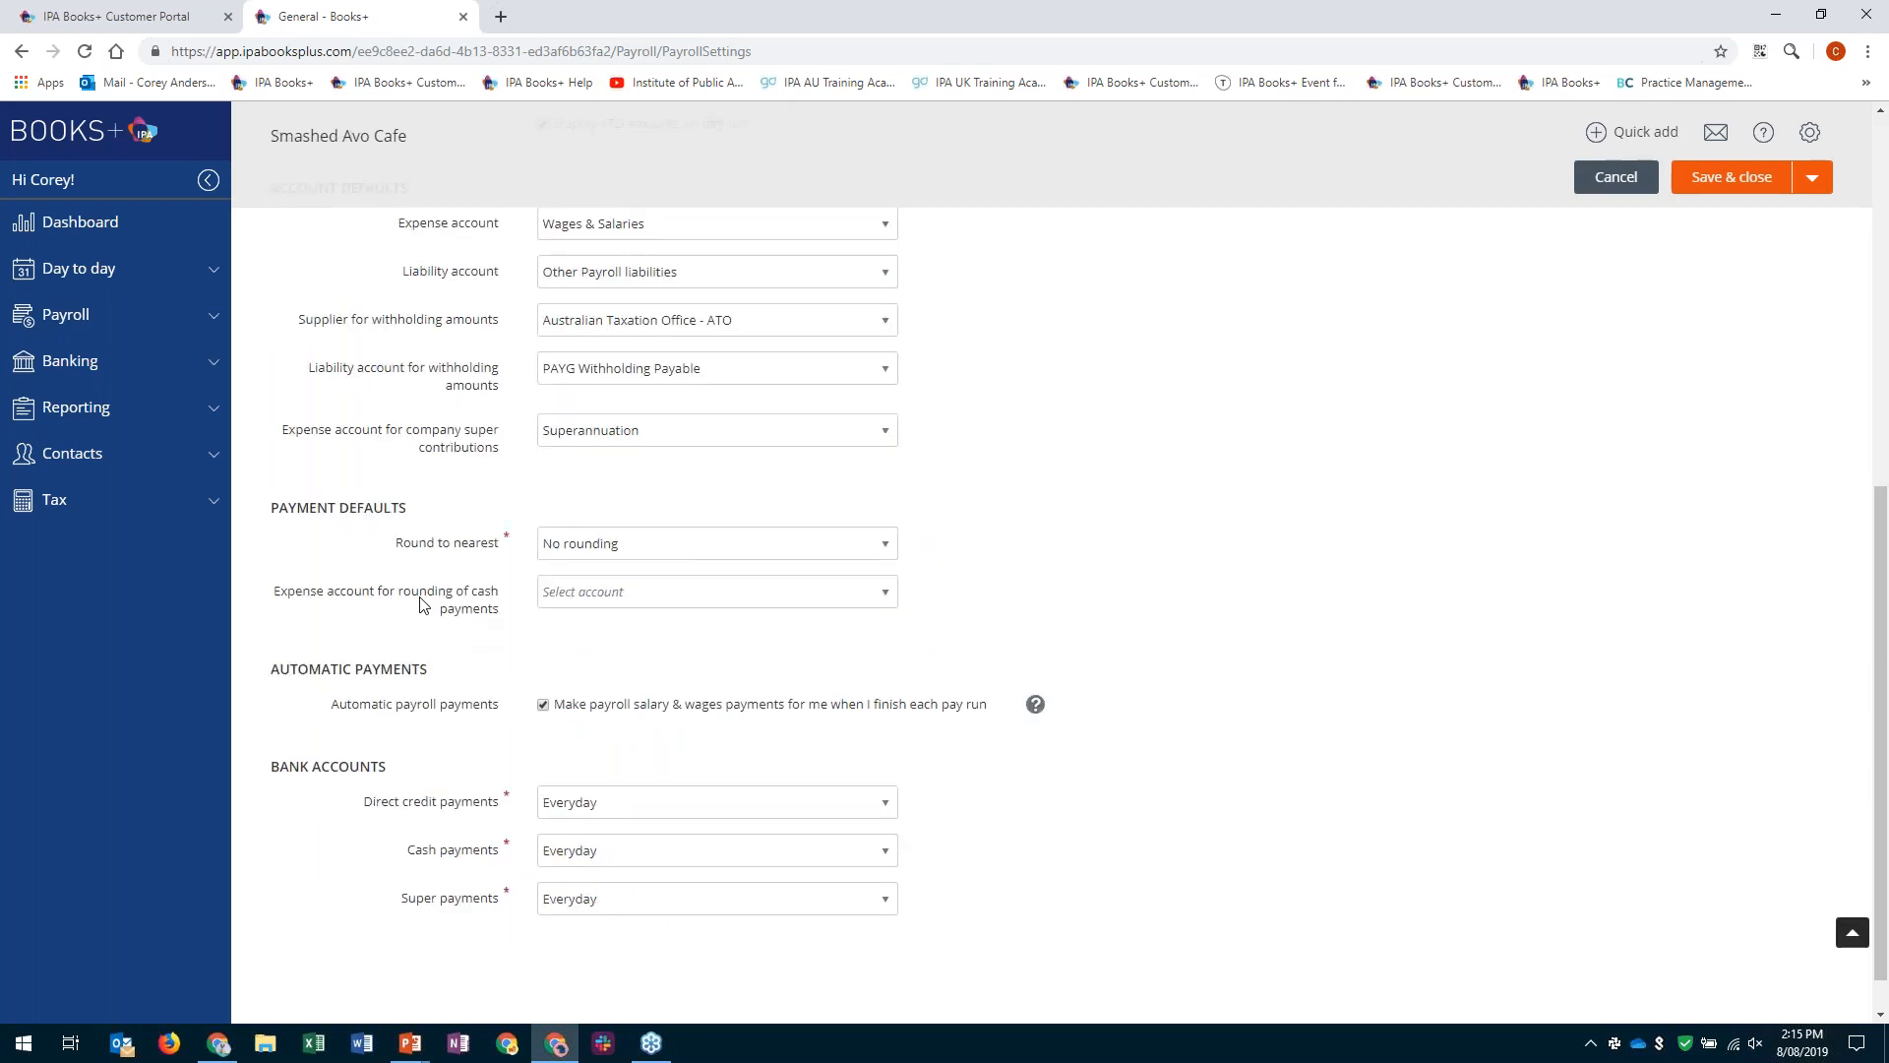
{"action": "scroll", "coordinate": [423, 605], "scroll_direction": "up", "scroll_amount": 2}
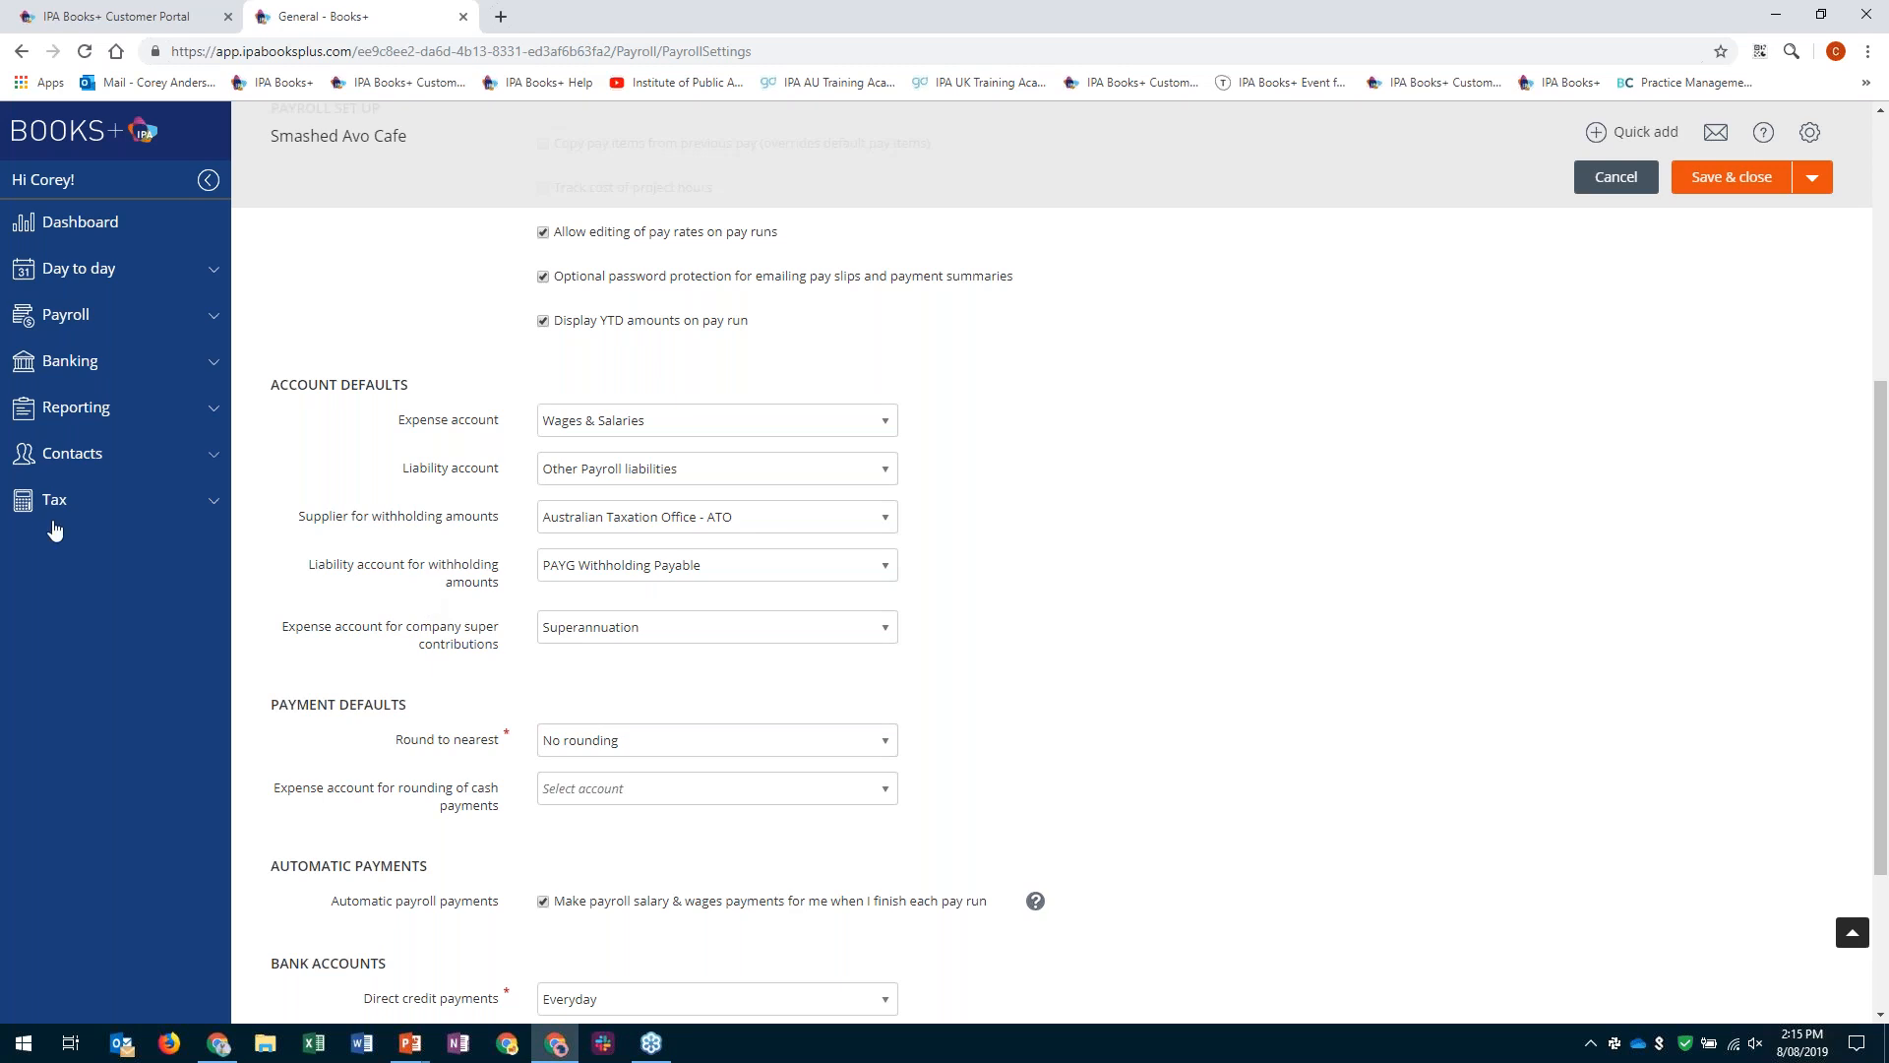
{"action": "scroll", "coordinate": [54, 530], "scroll_direction": "down", "scroll_amount": 1}
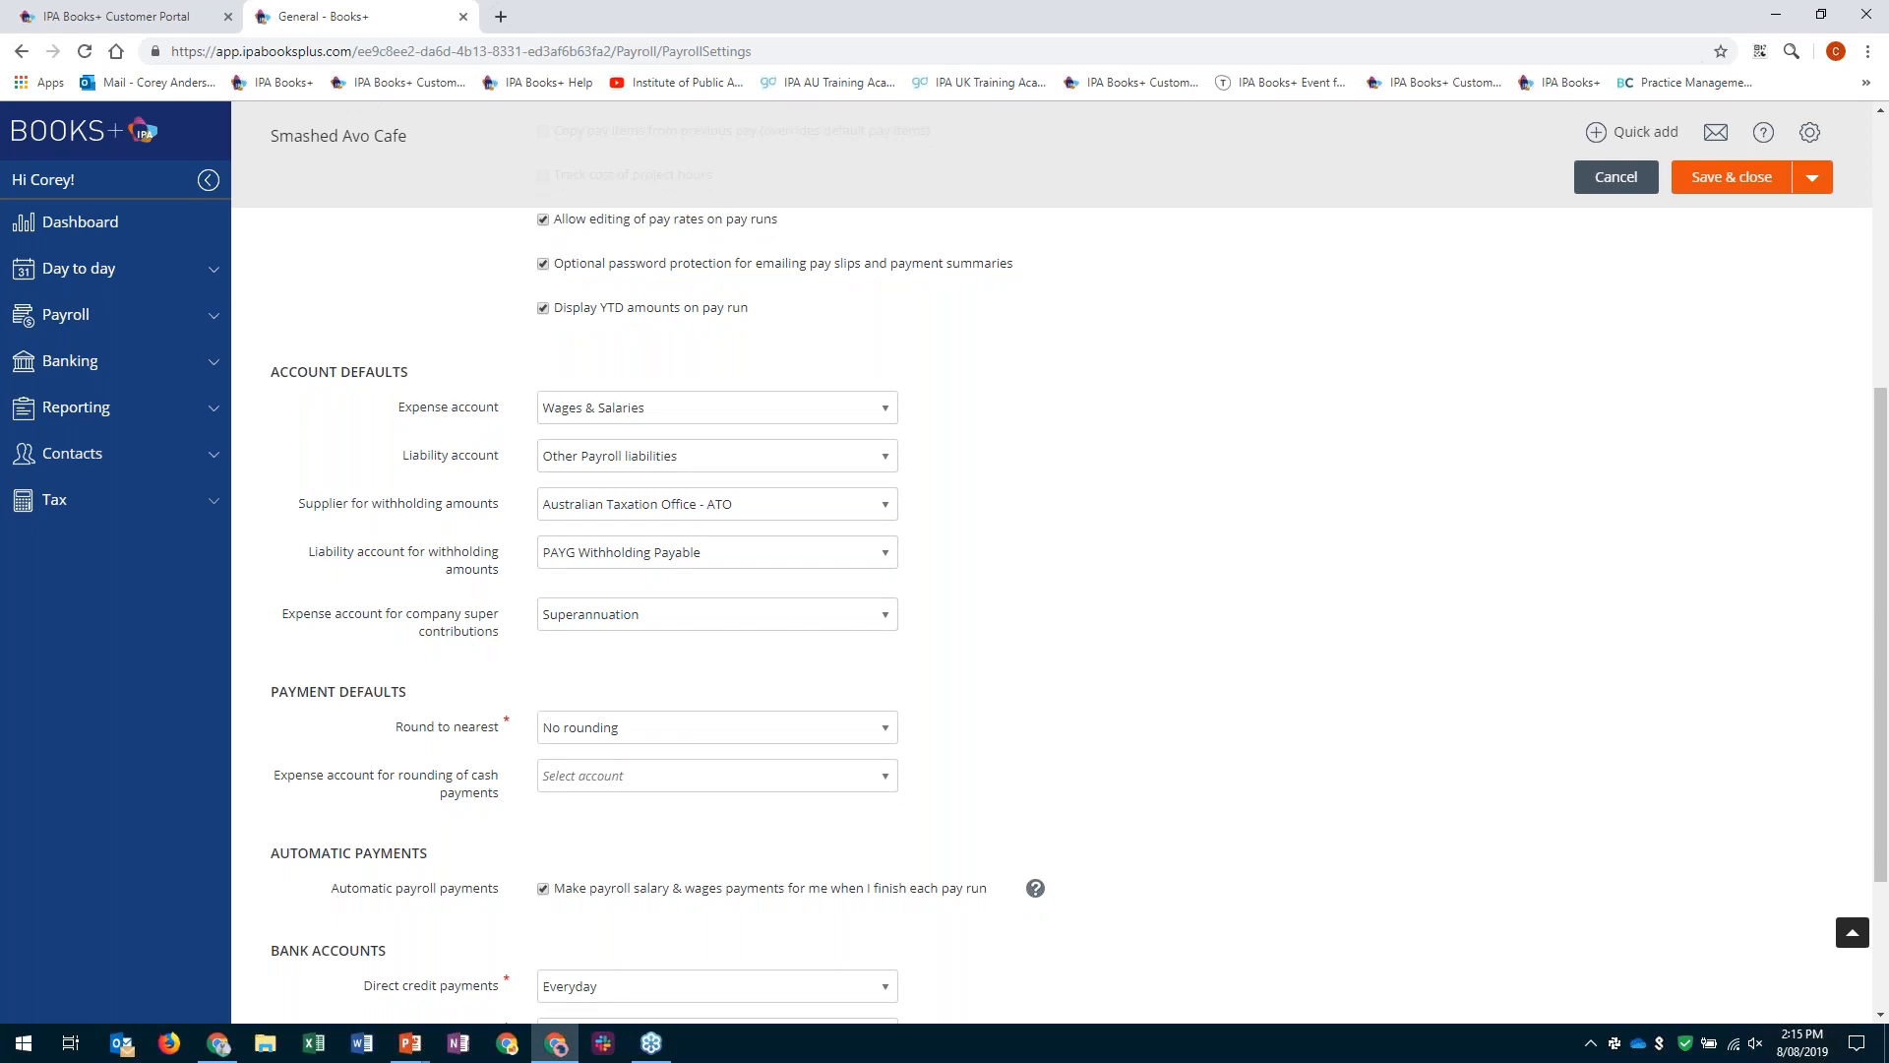
{"action": "scroll", "coordinate": [90, 634], "scroll_direction": "down", "scroll_amount": 3}
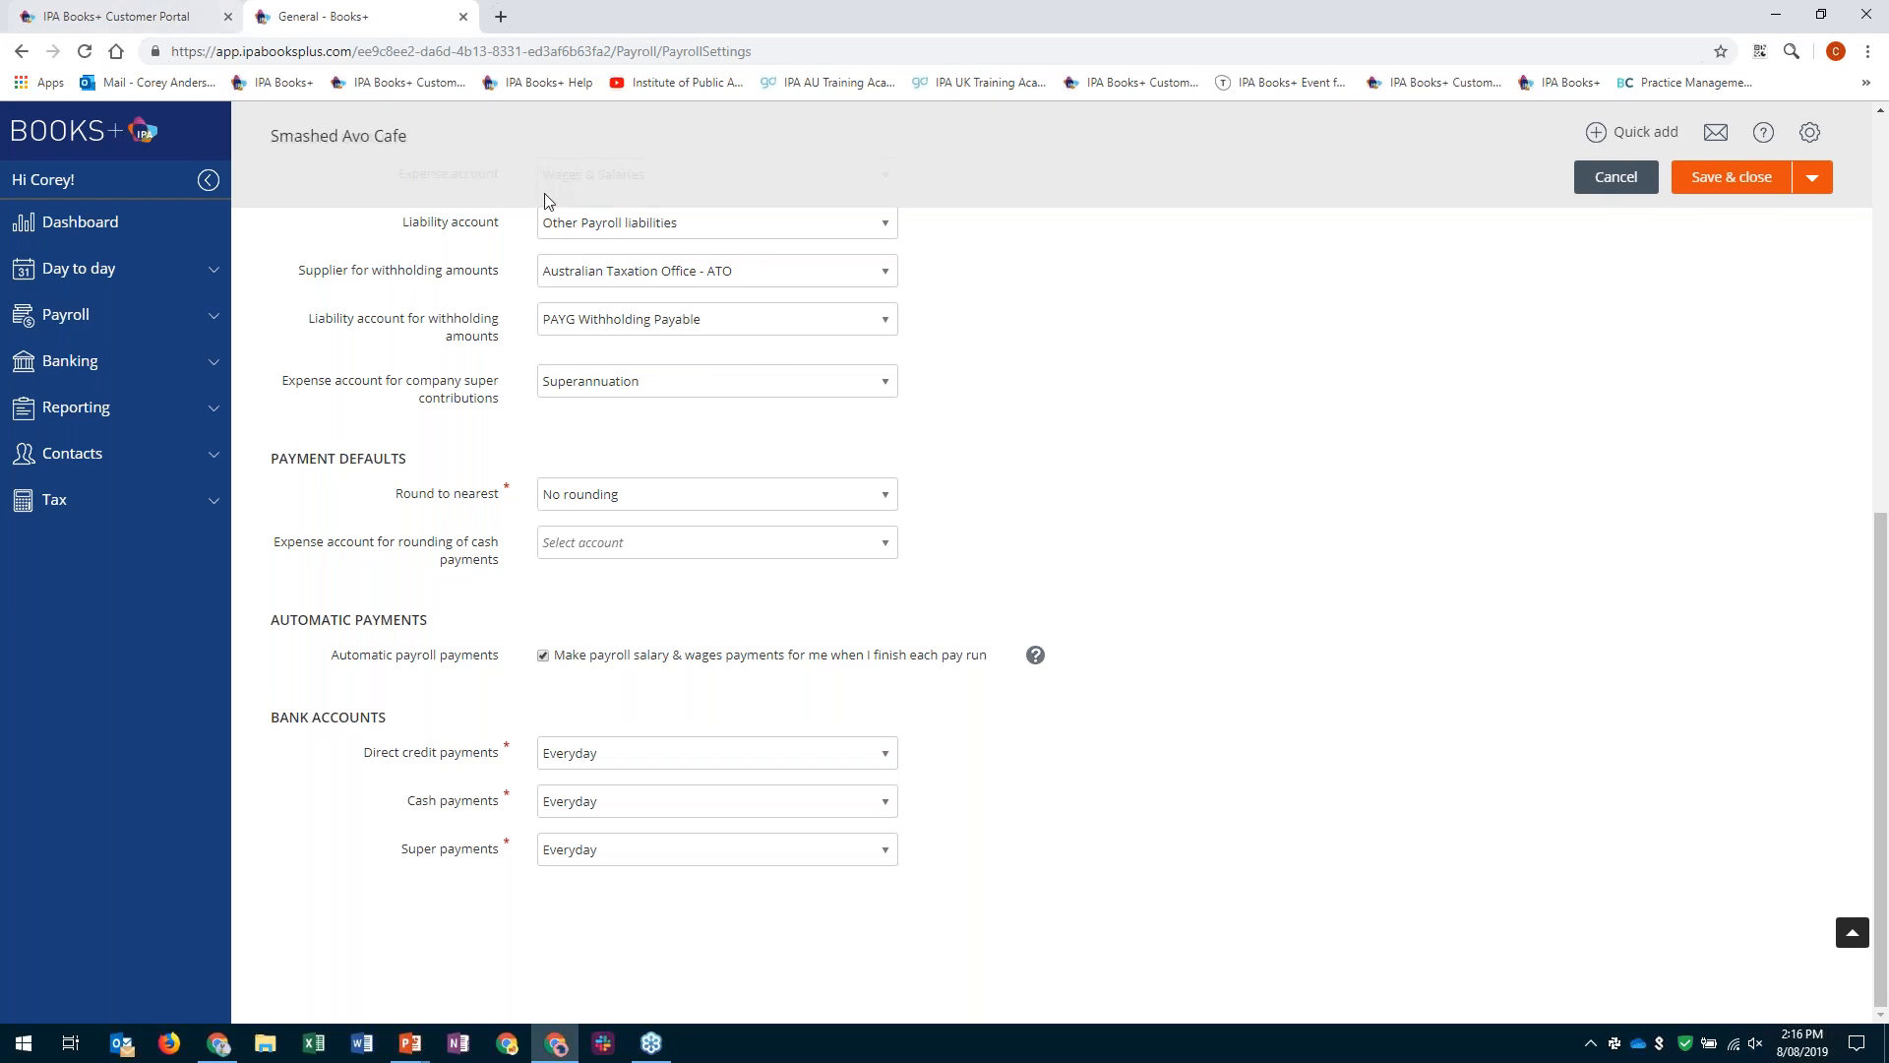
{"action": "scroll", "coordinate": [622, 249], "scroll_direction": "up", "scroll_amount": 1}
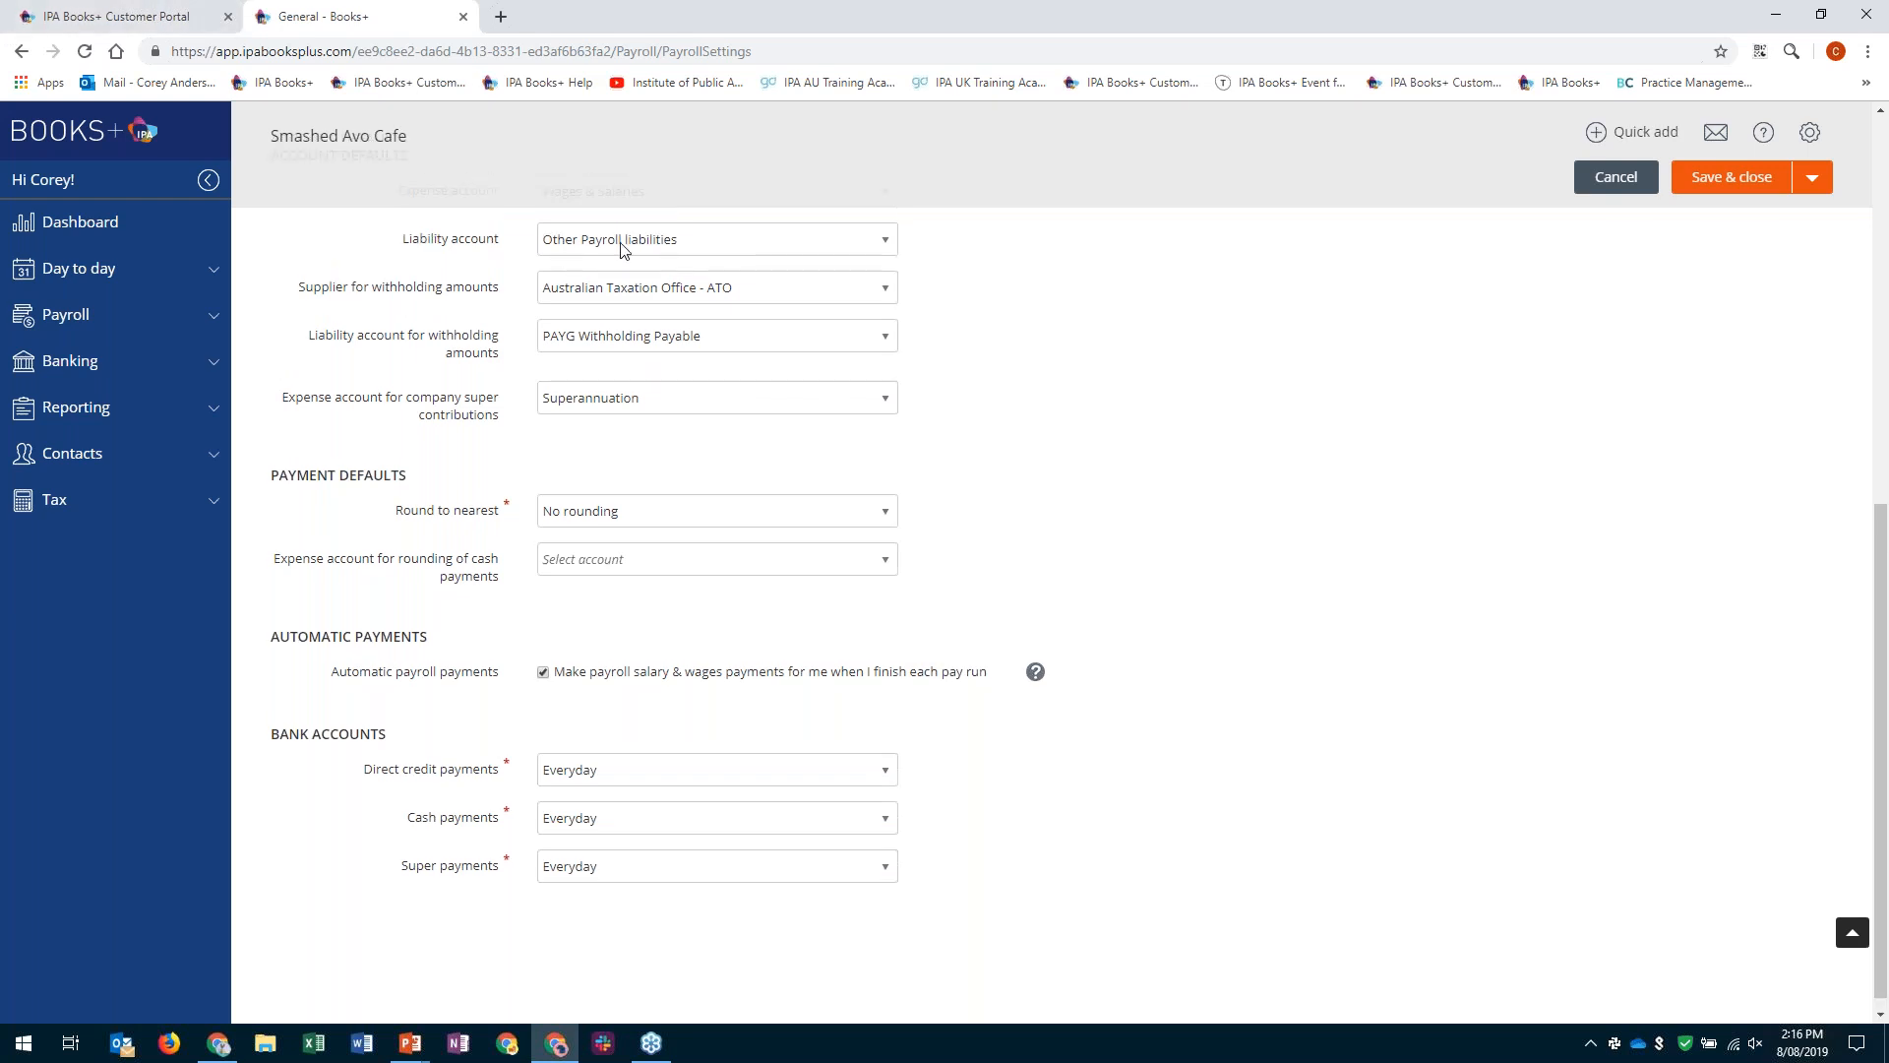
{"action": "scroll", "coordinate": [622, 249], "scroll_direction": "up", "scroll_amount": 7}
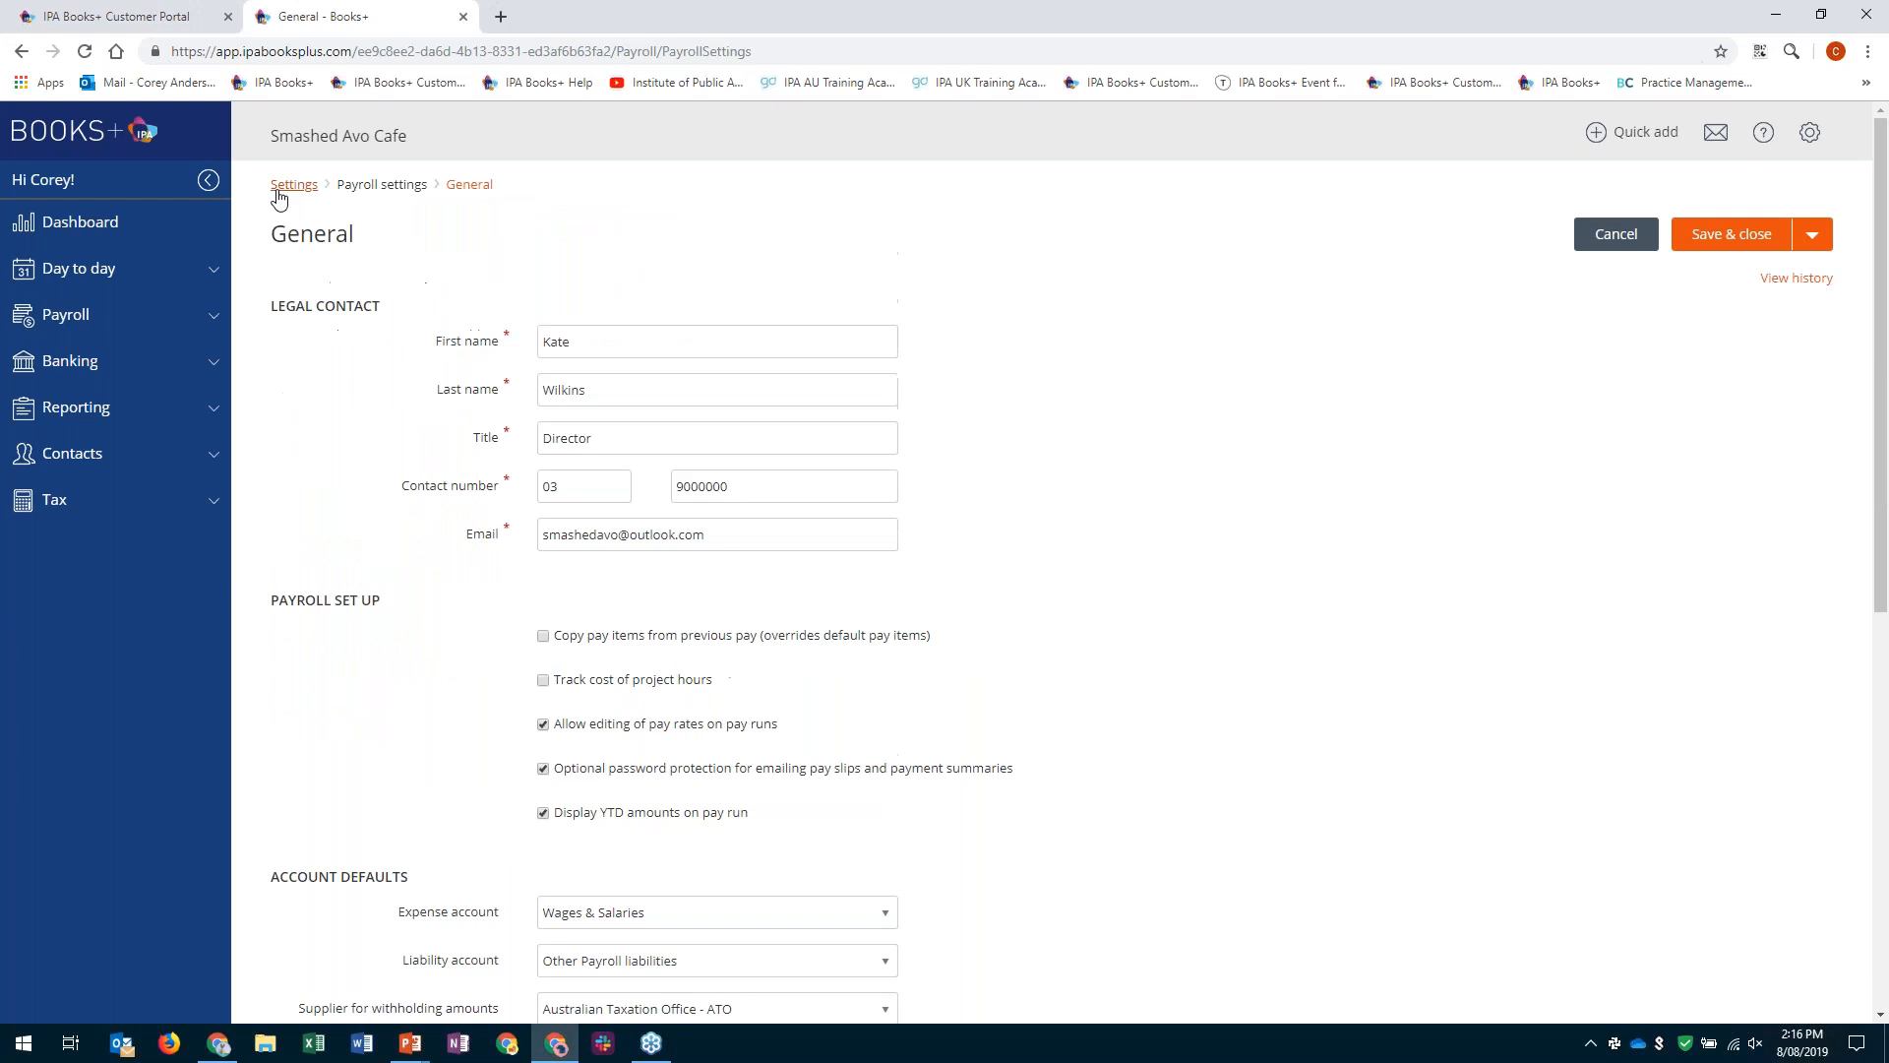
- In the book settings, replace the legal name in the general details with Smashed Avo Cafe
{"action": "left_click", "coordinate": [279, 190]}
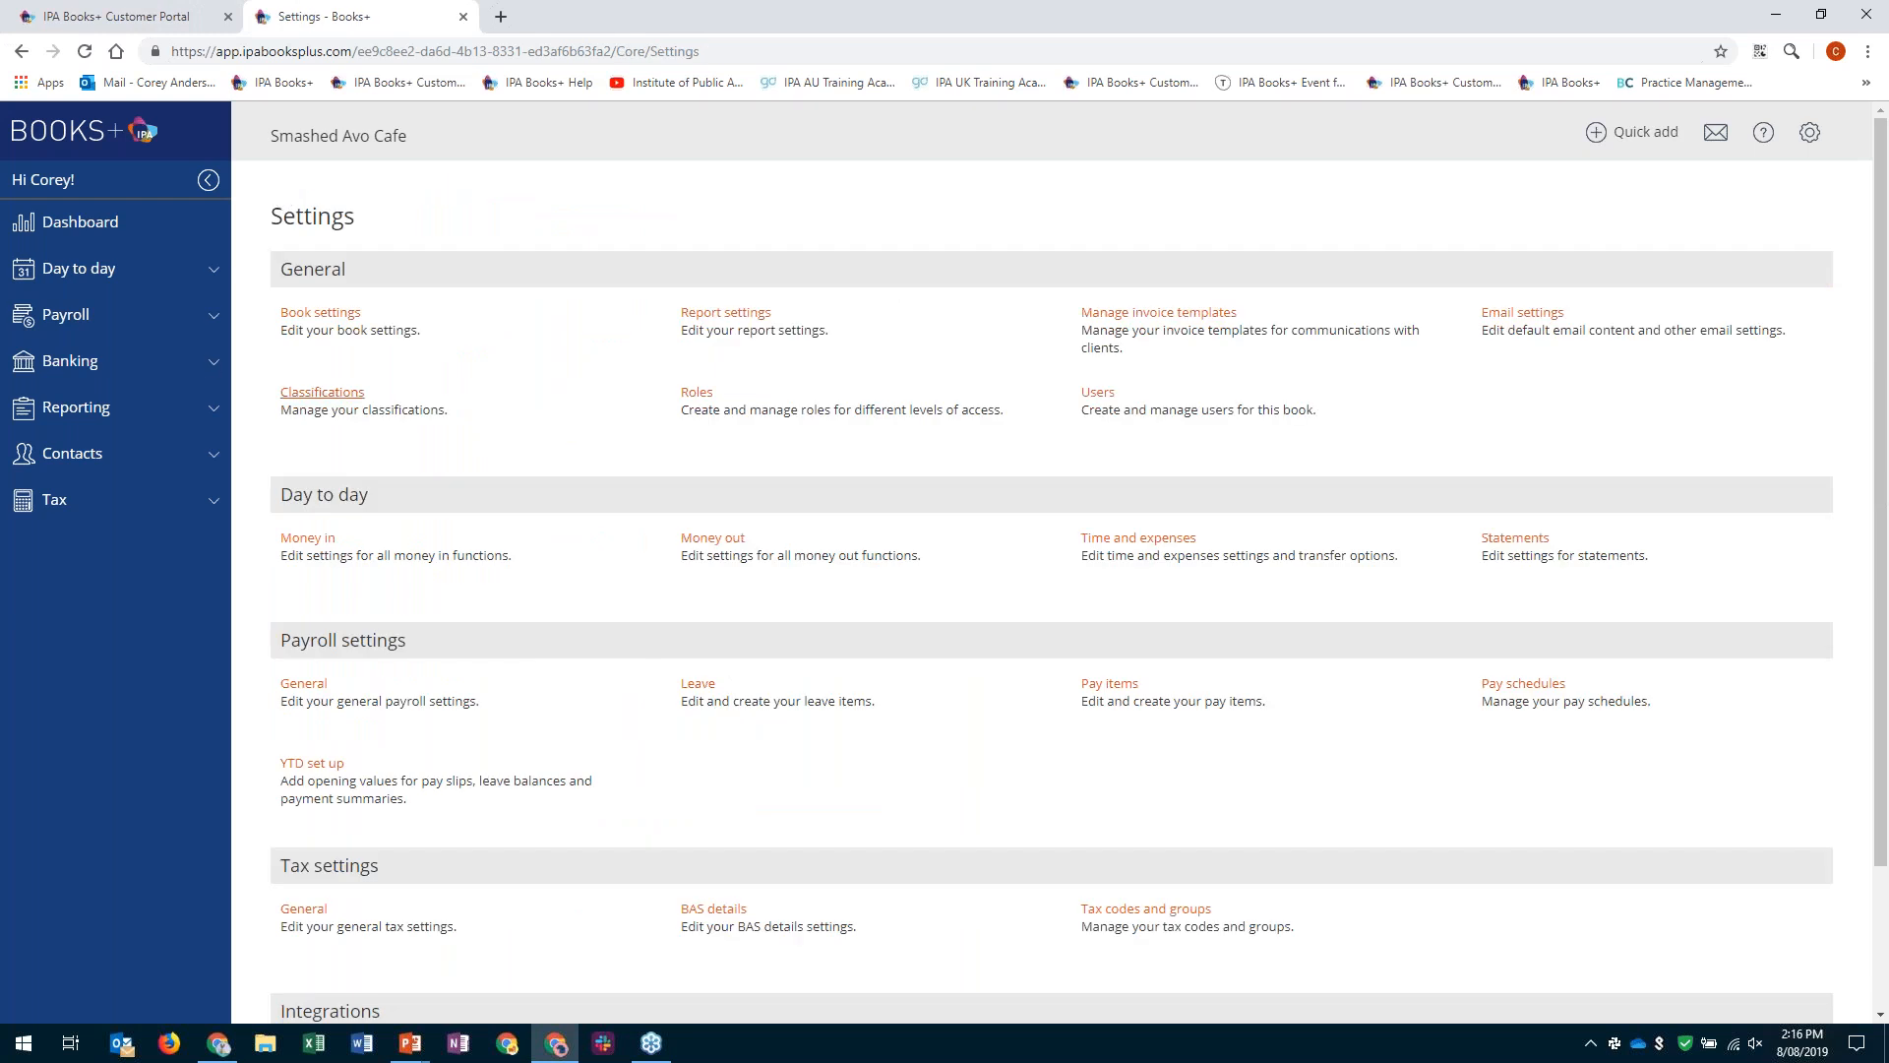
{"action": "left_click", "coordinate": [308, 317]}
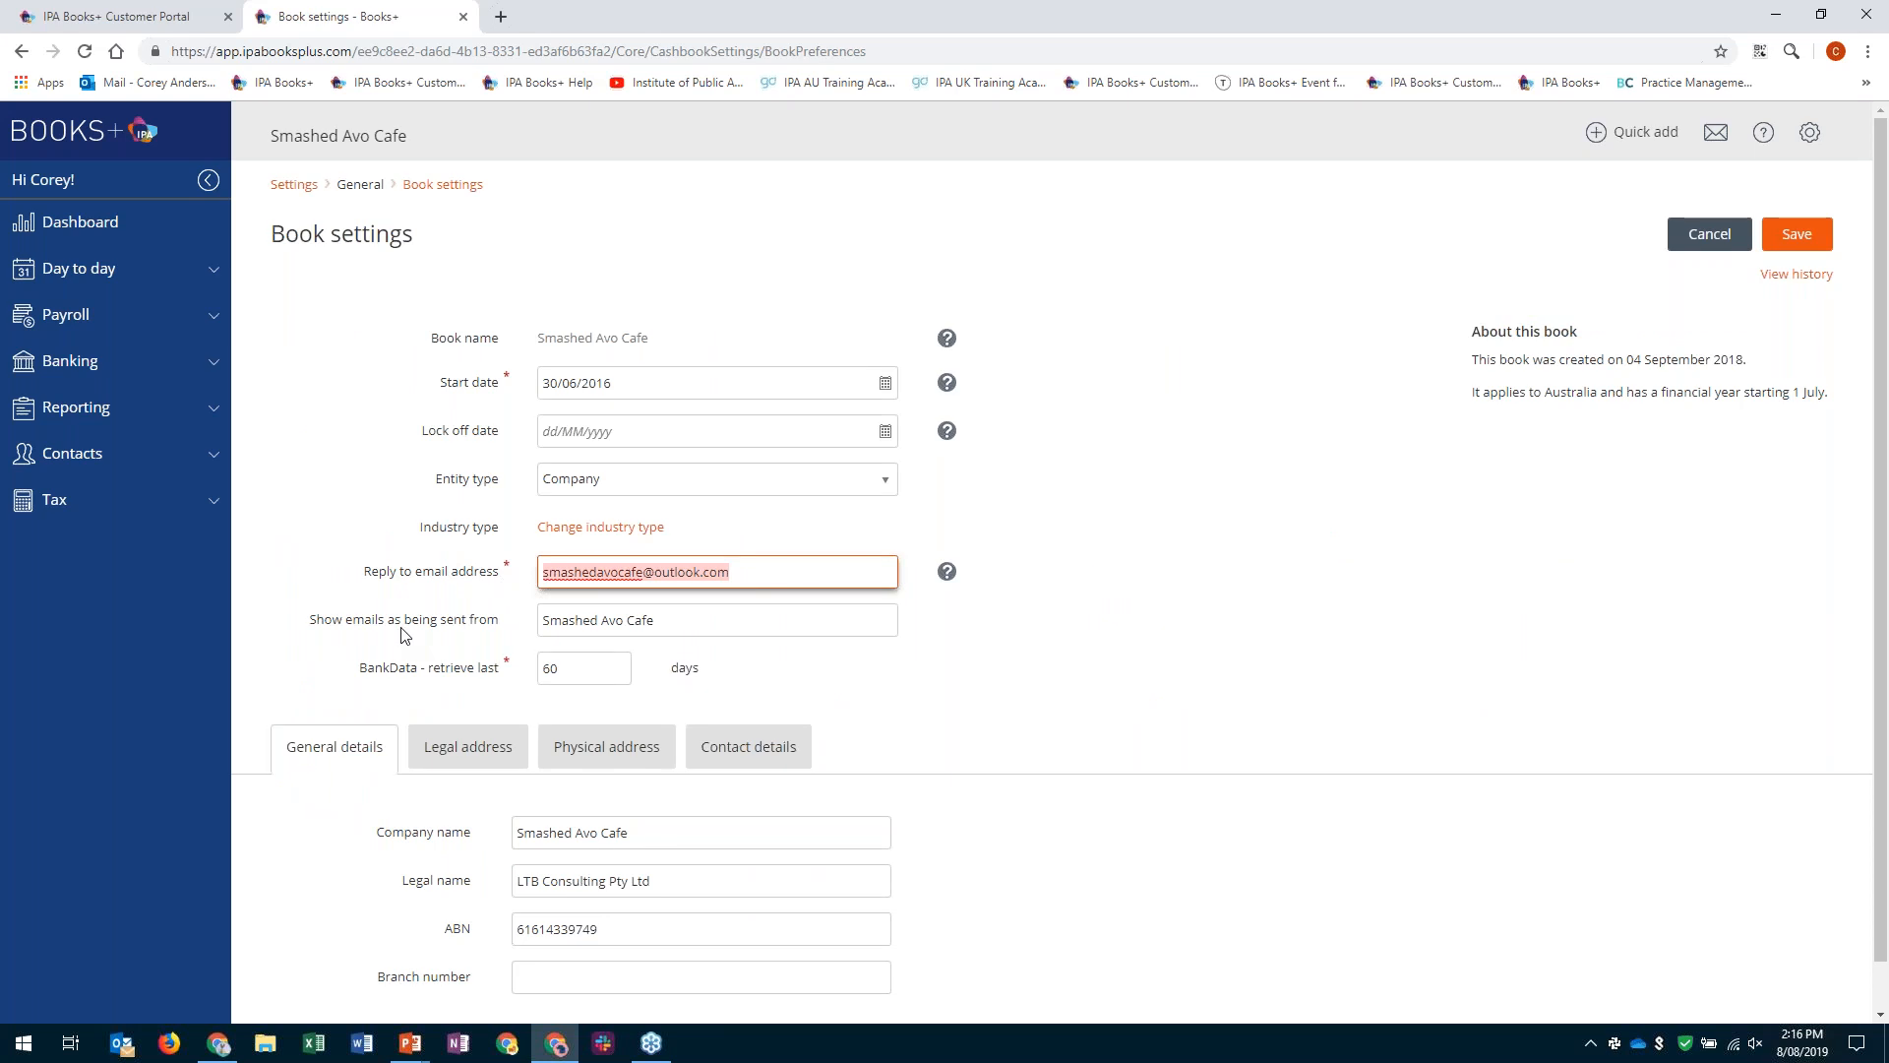
{"action": "scroll", "coordinate": [406, 643], "scroll_direction": "down", "scroll_amount": 1}
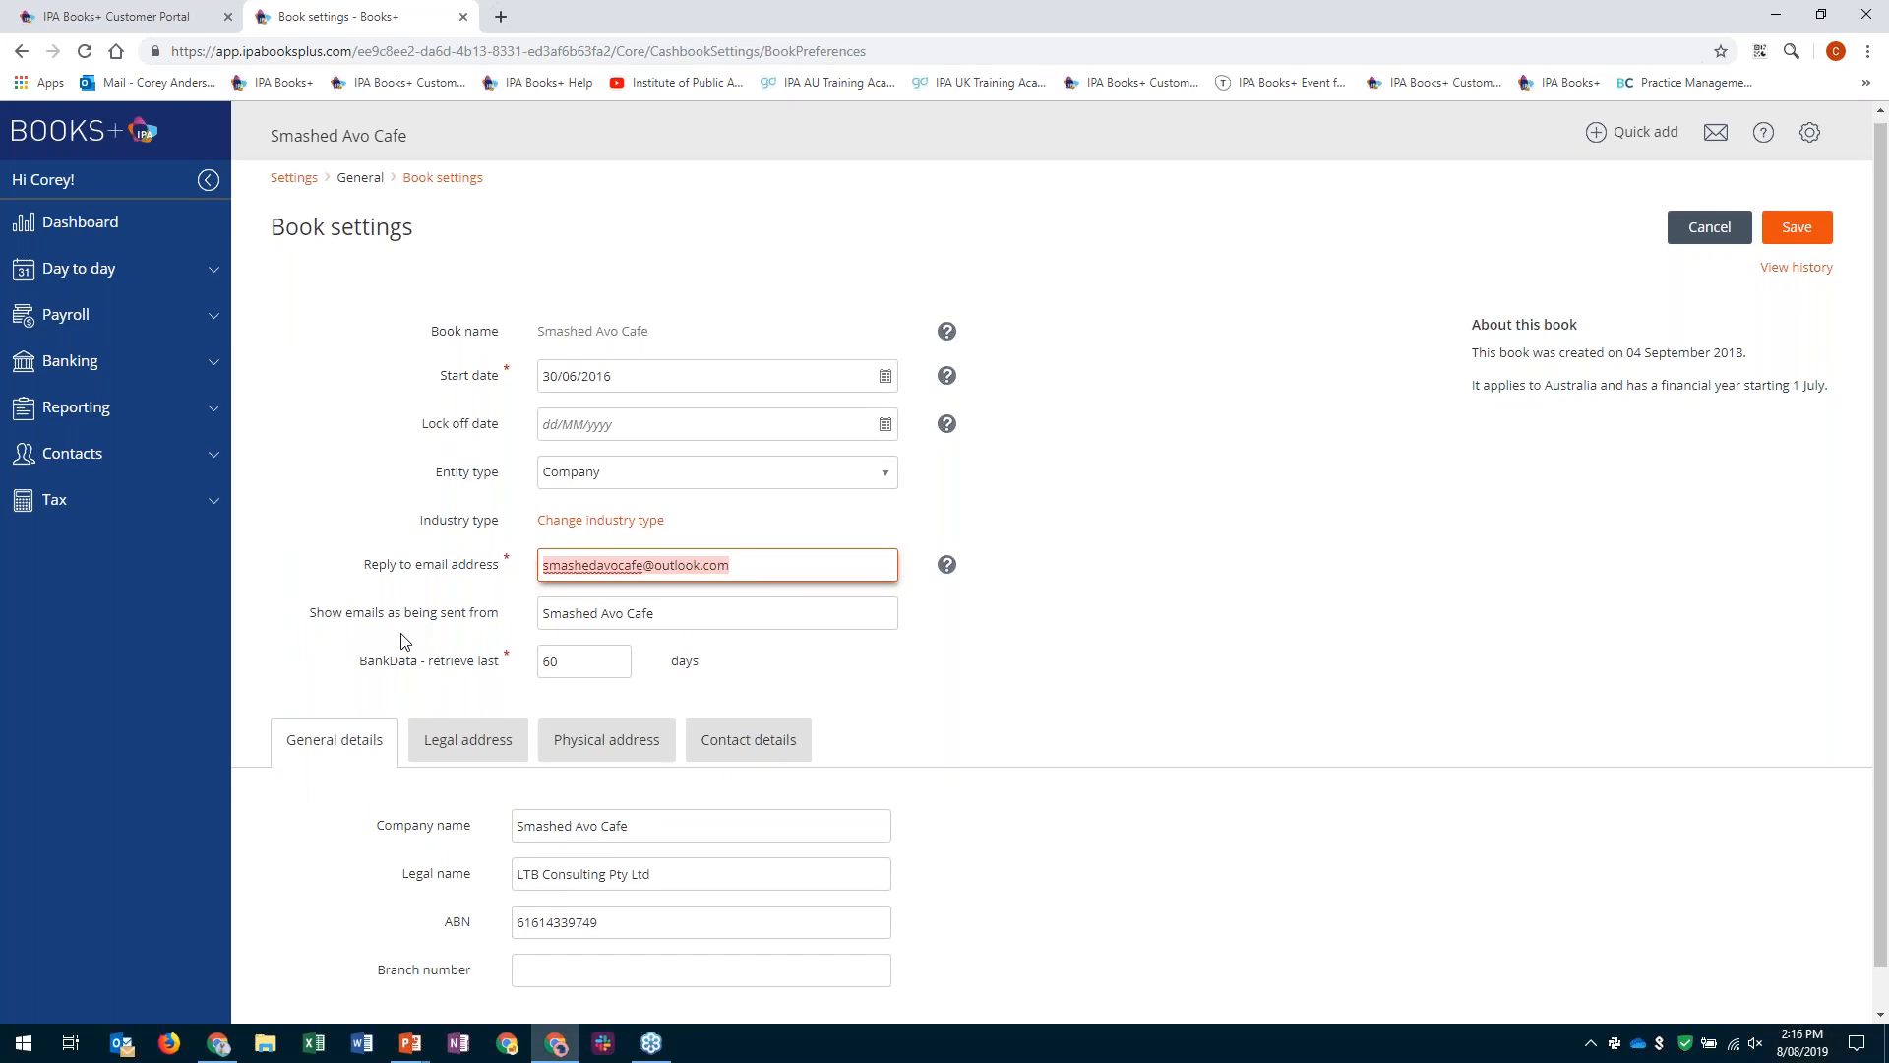
{"action": "scroll", "coordinate": [404, 641], "scroll_direction": "down", "scroll_amount": 1}
{"action": "left_click_drag", "start_coordinate": [706, 832], "coordinate": [234, 854]}
{"action": "type", "text": "Smashed Avo Cafe"}
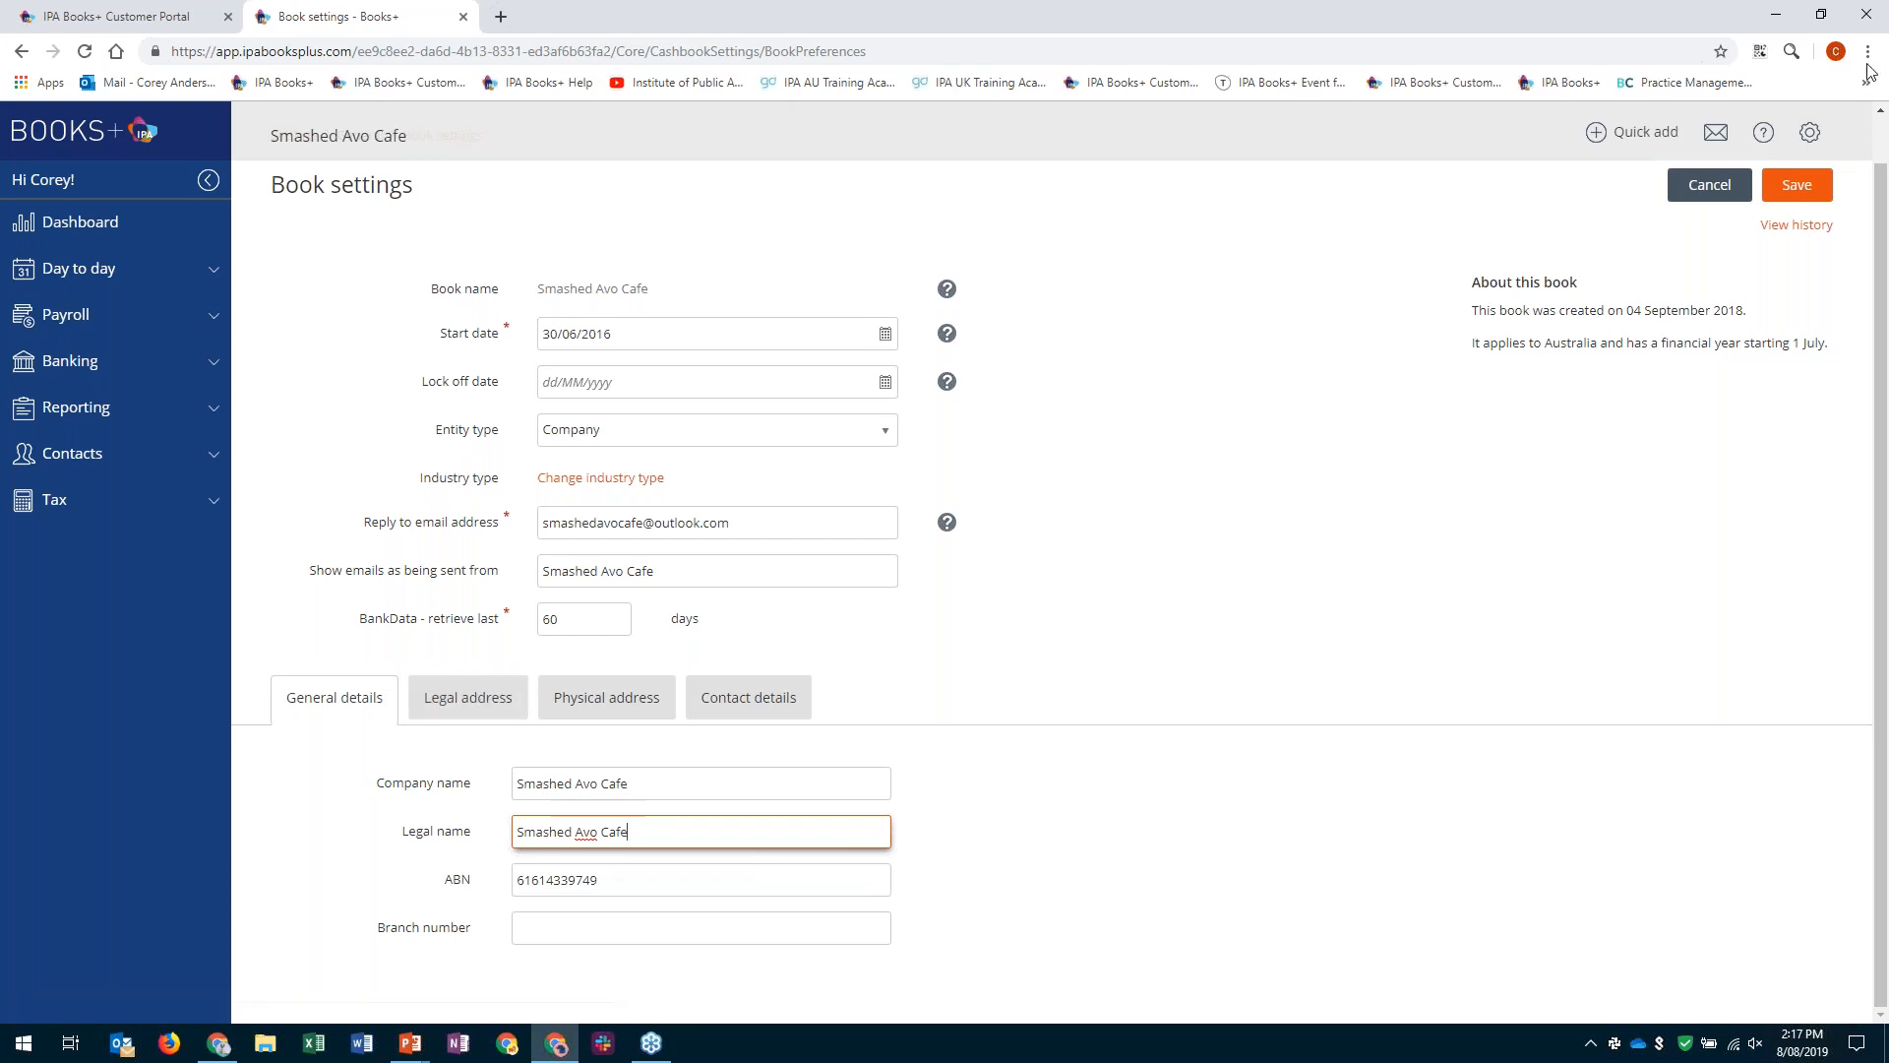
- Review the legal address, physical address and contact details in the book settings
{"action": "left_click", "coordinate": [473, 700]}
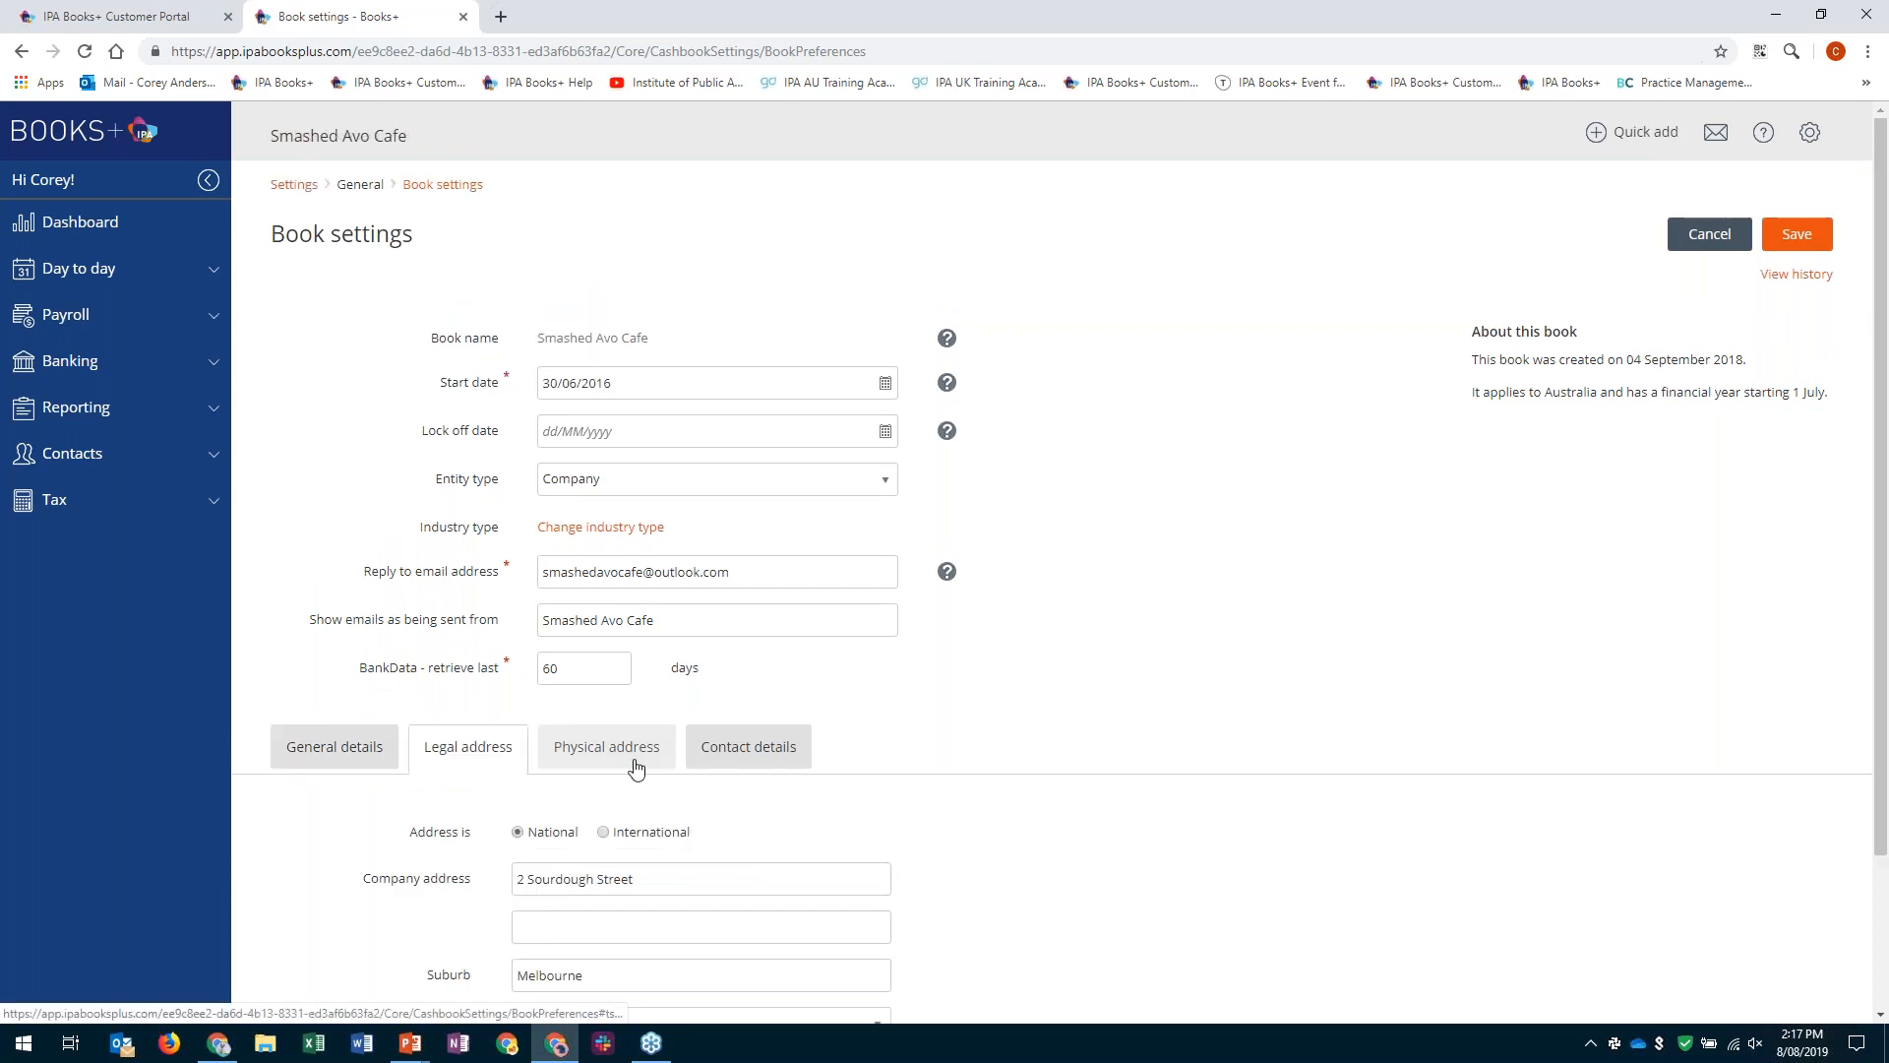
{"action": "left_click", "coordinate": [635, 766]}
{"action": "left_click", "coordinate": [744, 623]}
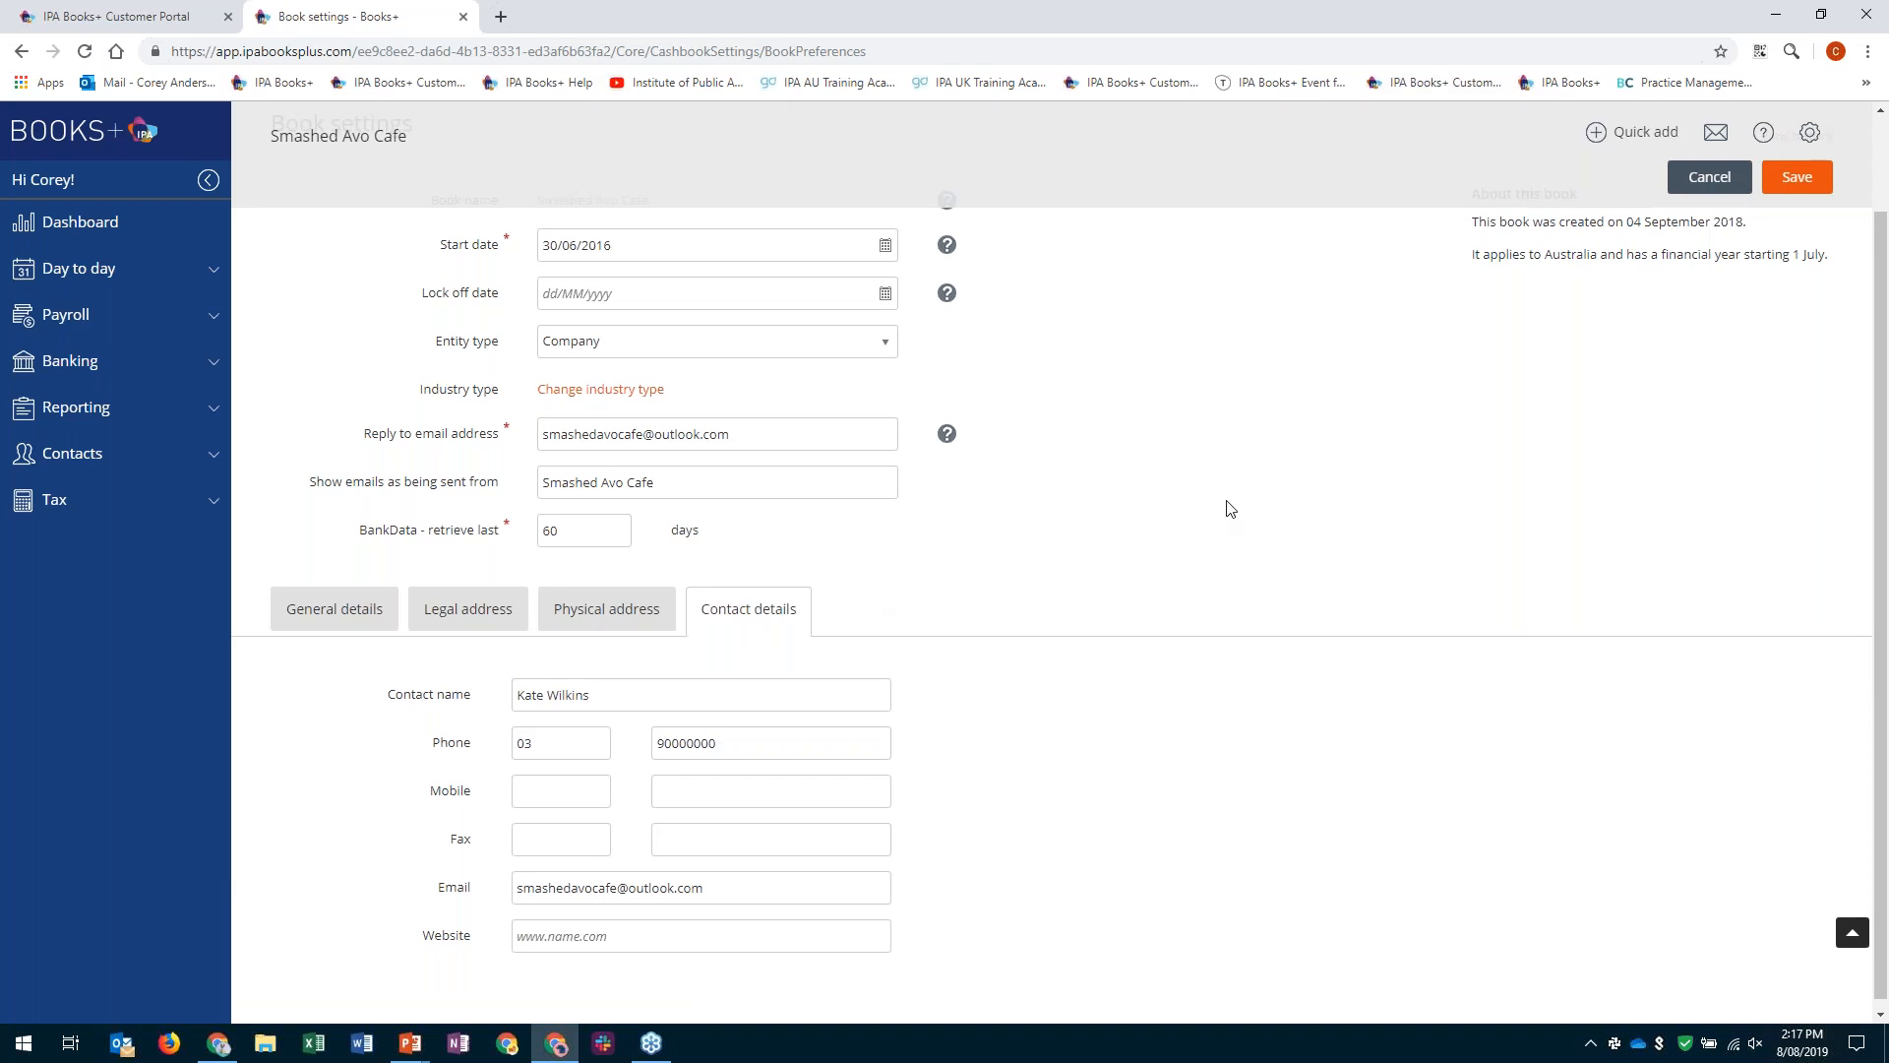
- Open the Annual leave item in the payroll leave settings, check its leave loading field and cancel the edit
{"action": "scroll", "coordinate": [1230, 507], "scroll_direction": "up", "scroll_amount": 1}
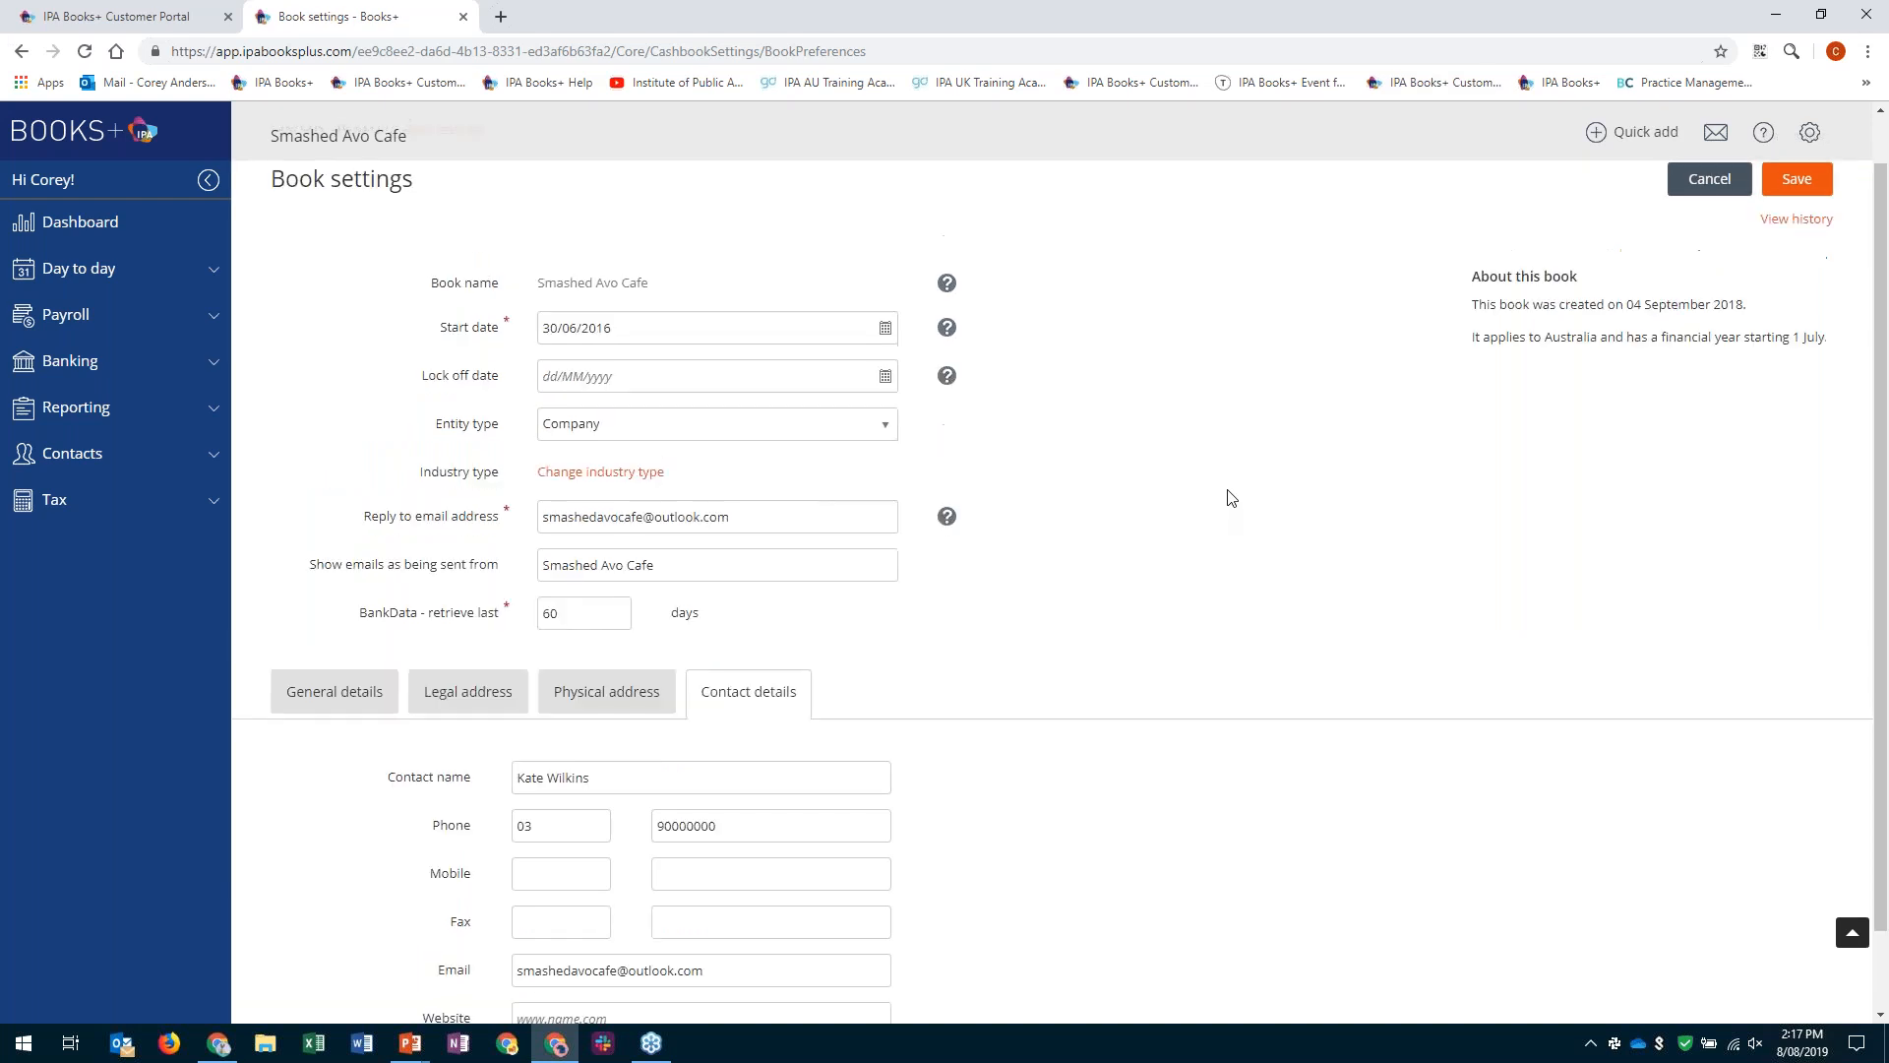
{"action": "scroll", "coordinate": [1230, 497], "scroll_direction": "up", "scroll_amount": 1}
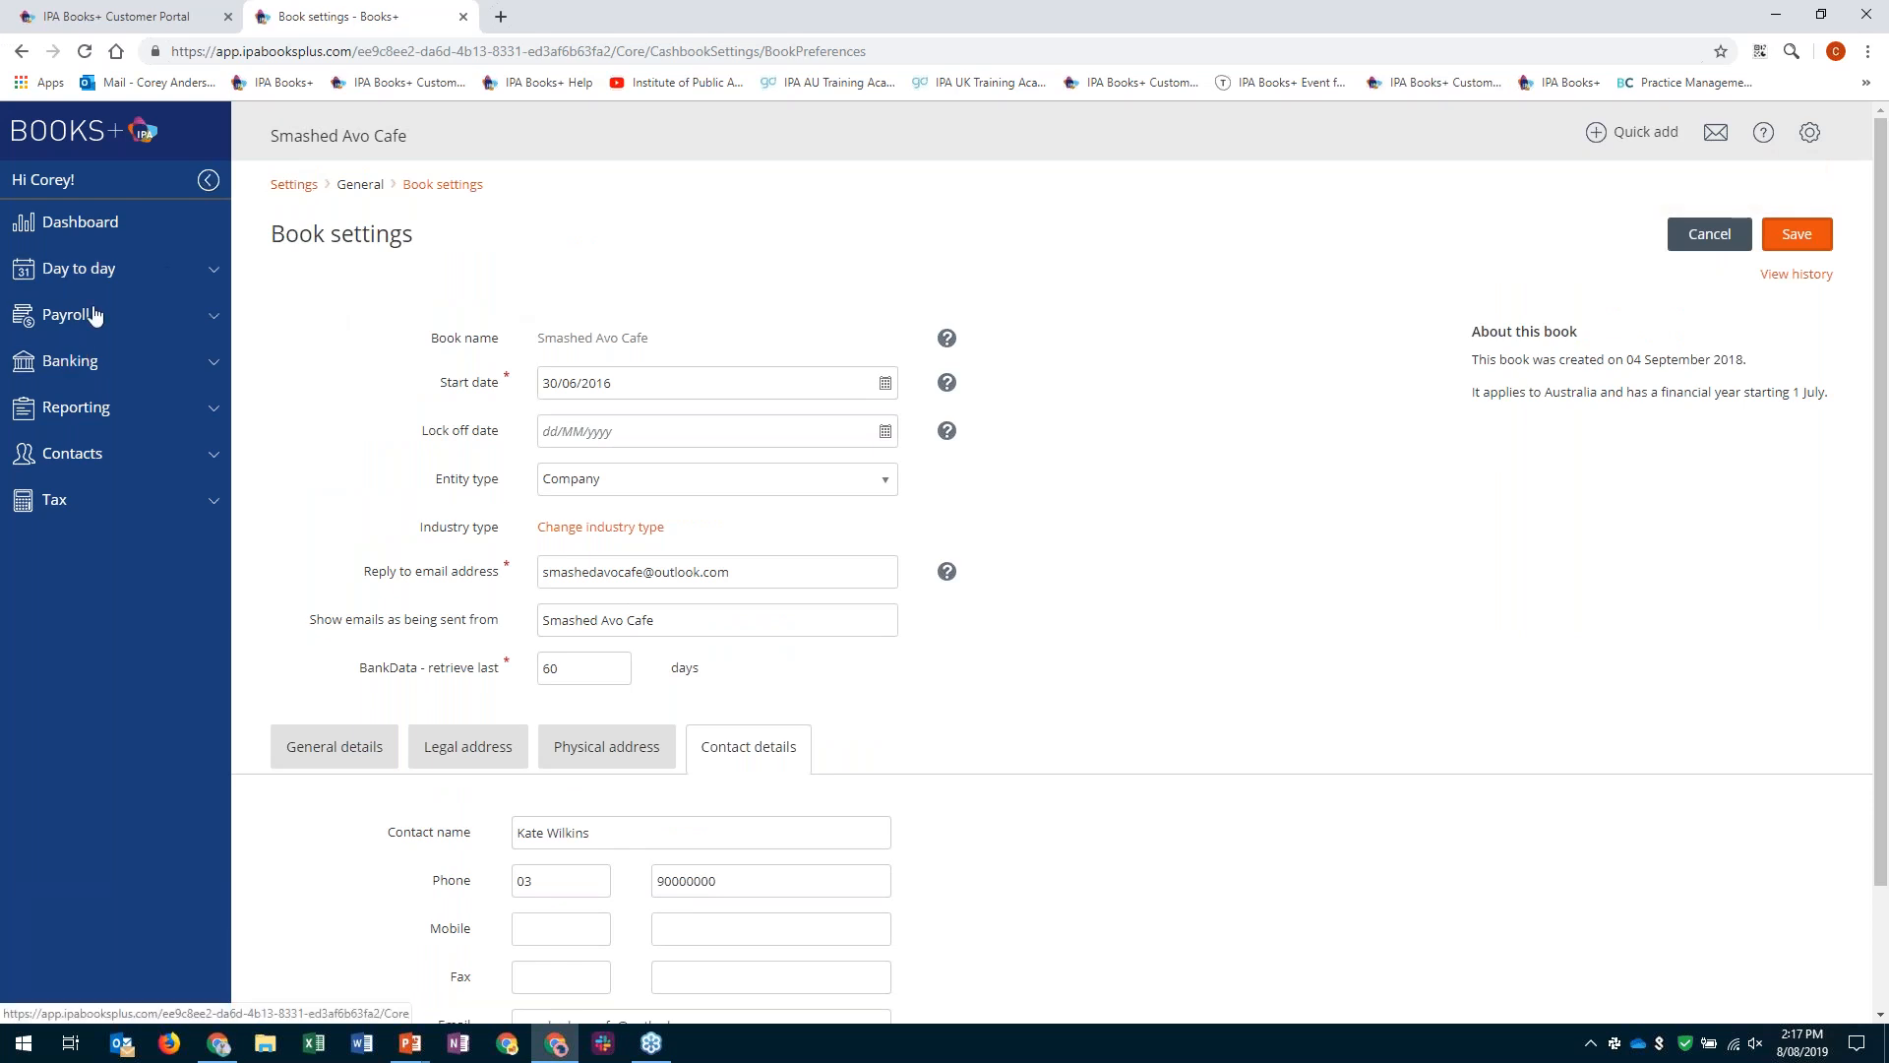
{"action": "left_click", "coordinate": [1810, 132]}
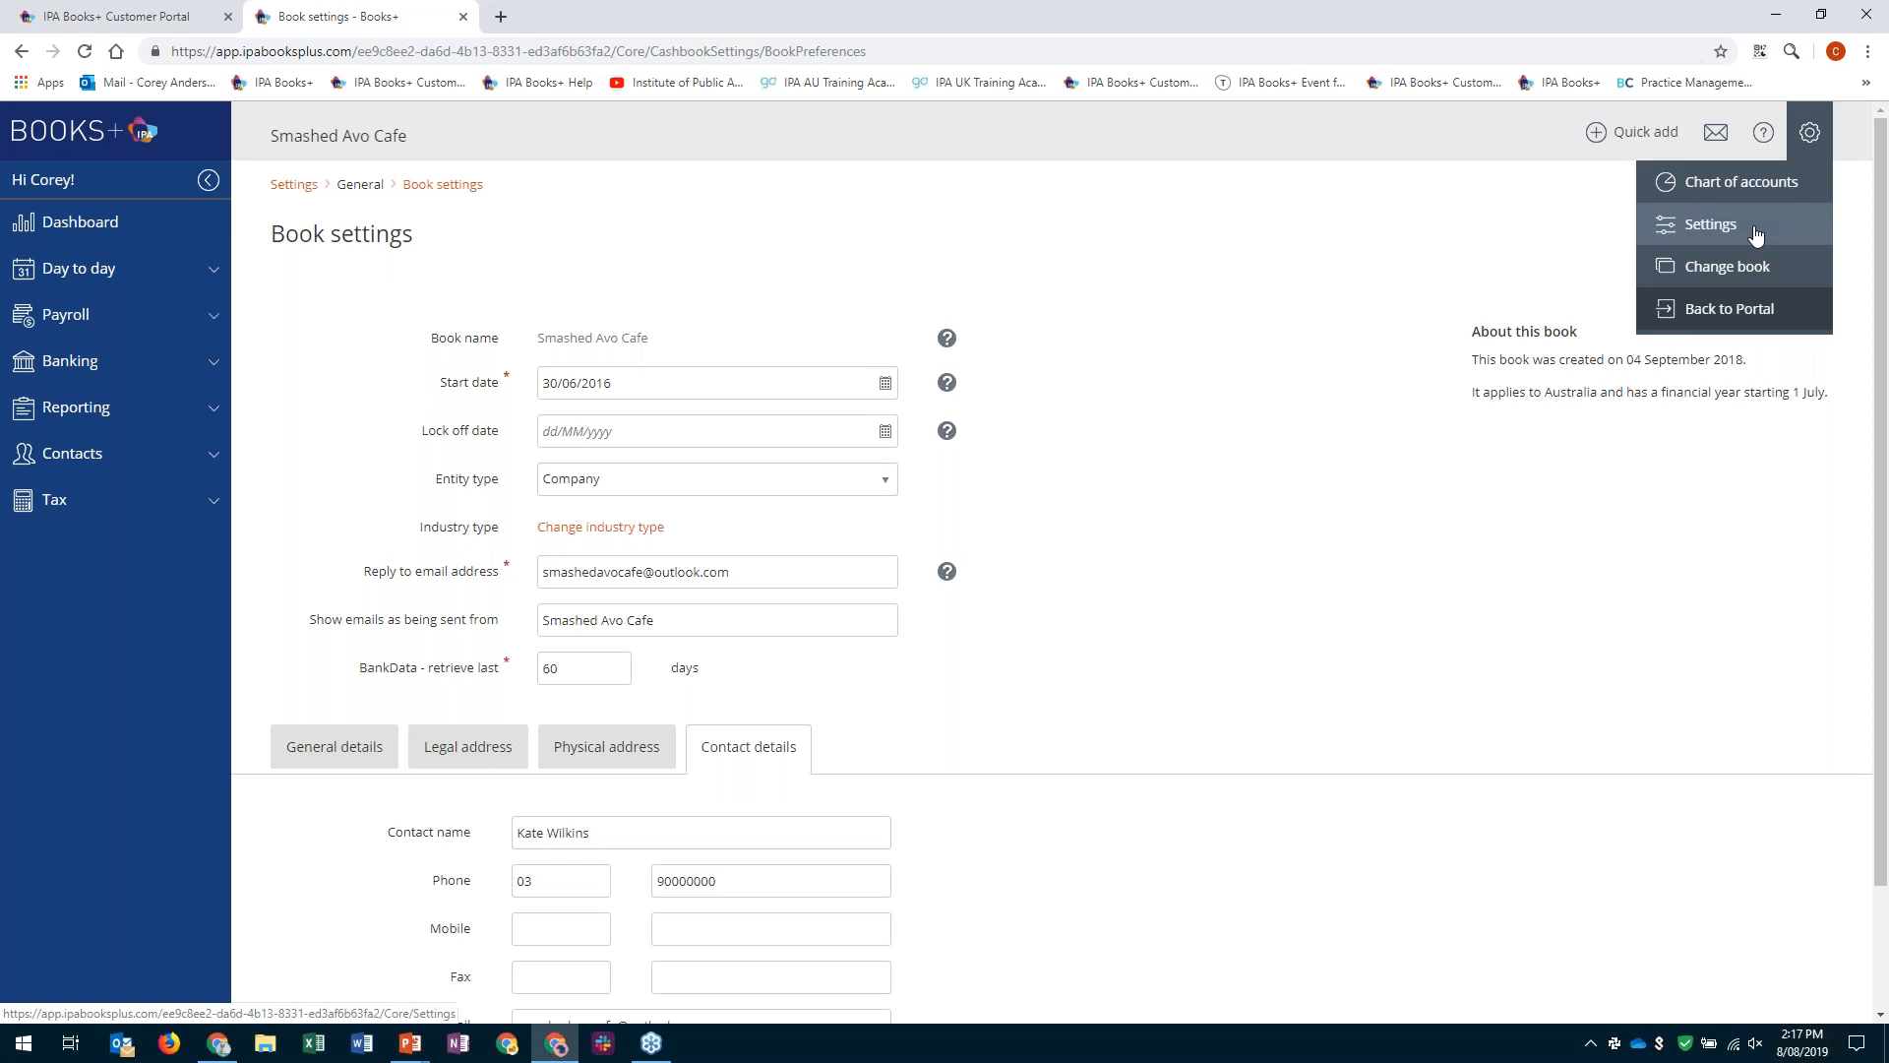
{"action": "left_click", "coordinate": [1712, 224]}
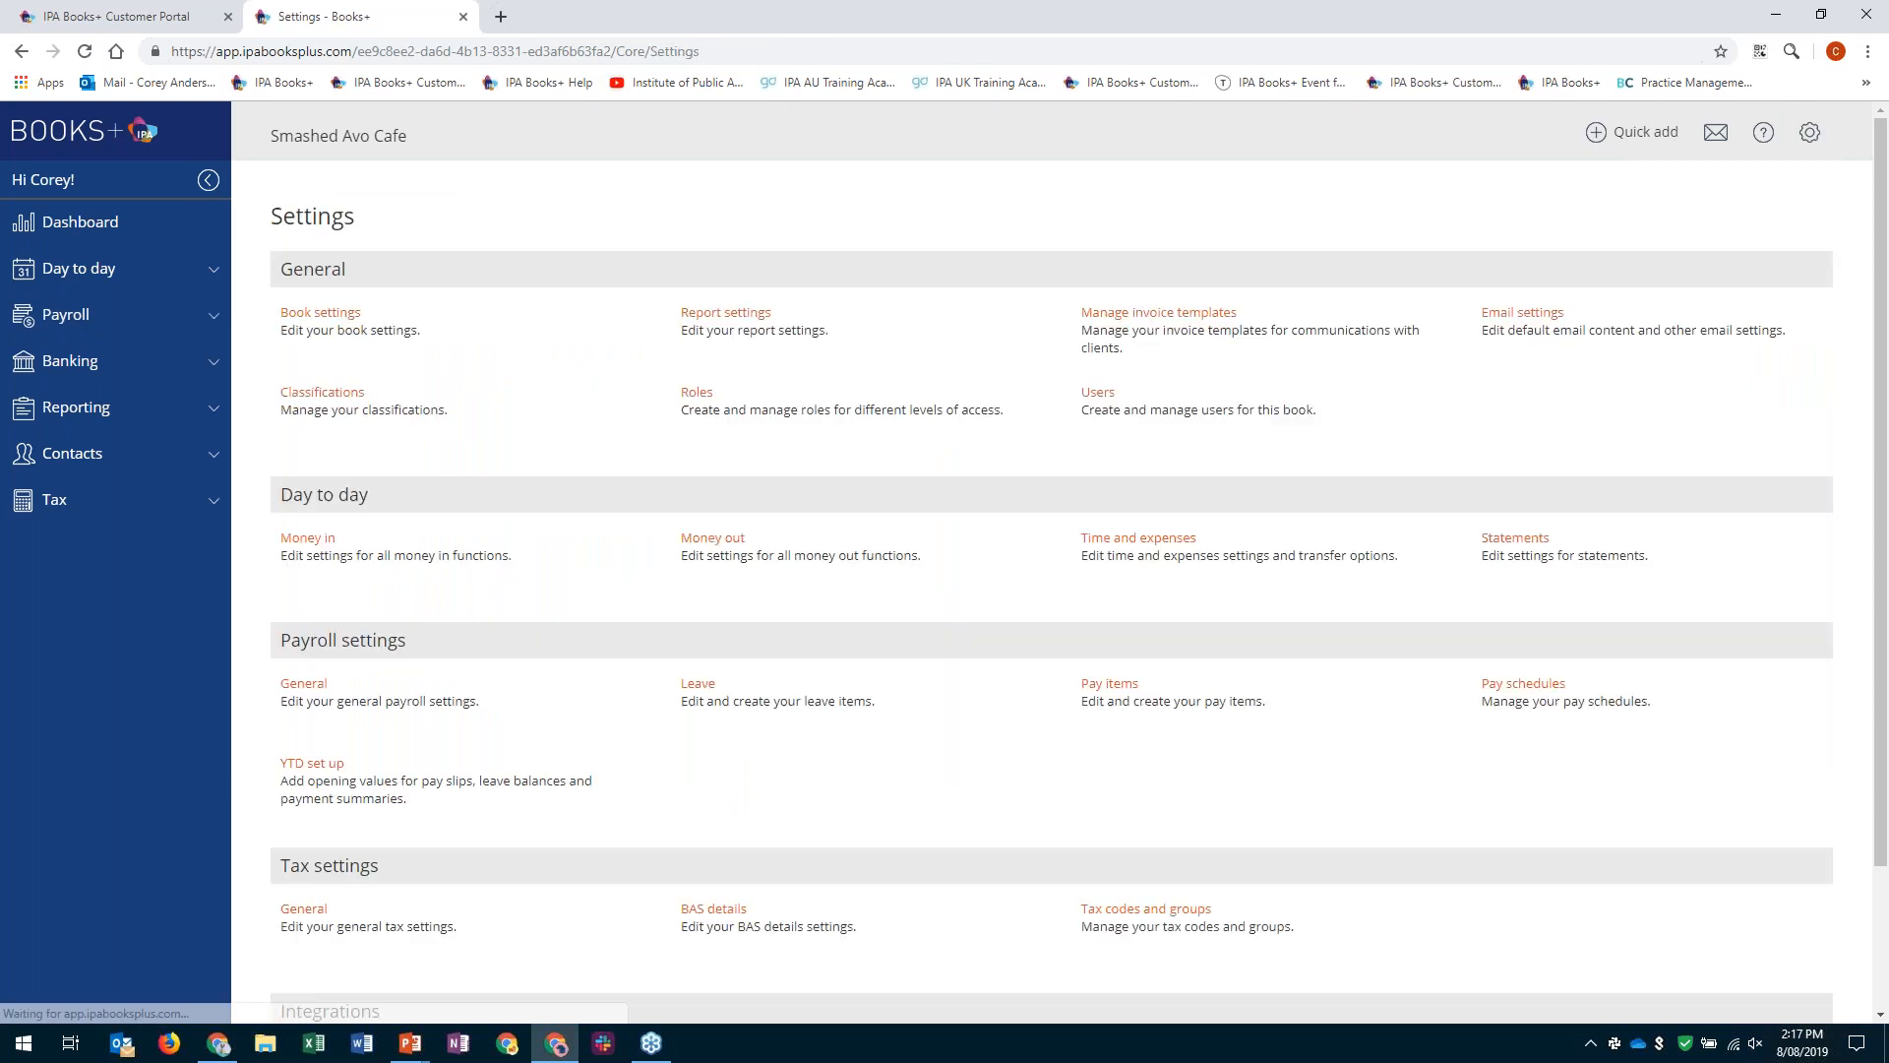
{"action": "scroll", "coordinate": [725, 498], "scroll_direction": "down", "scroll_amount": 2}
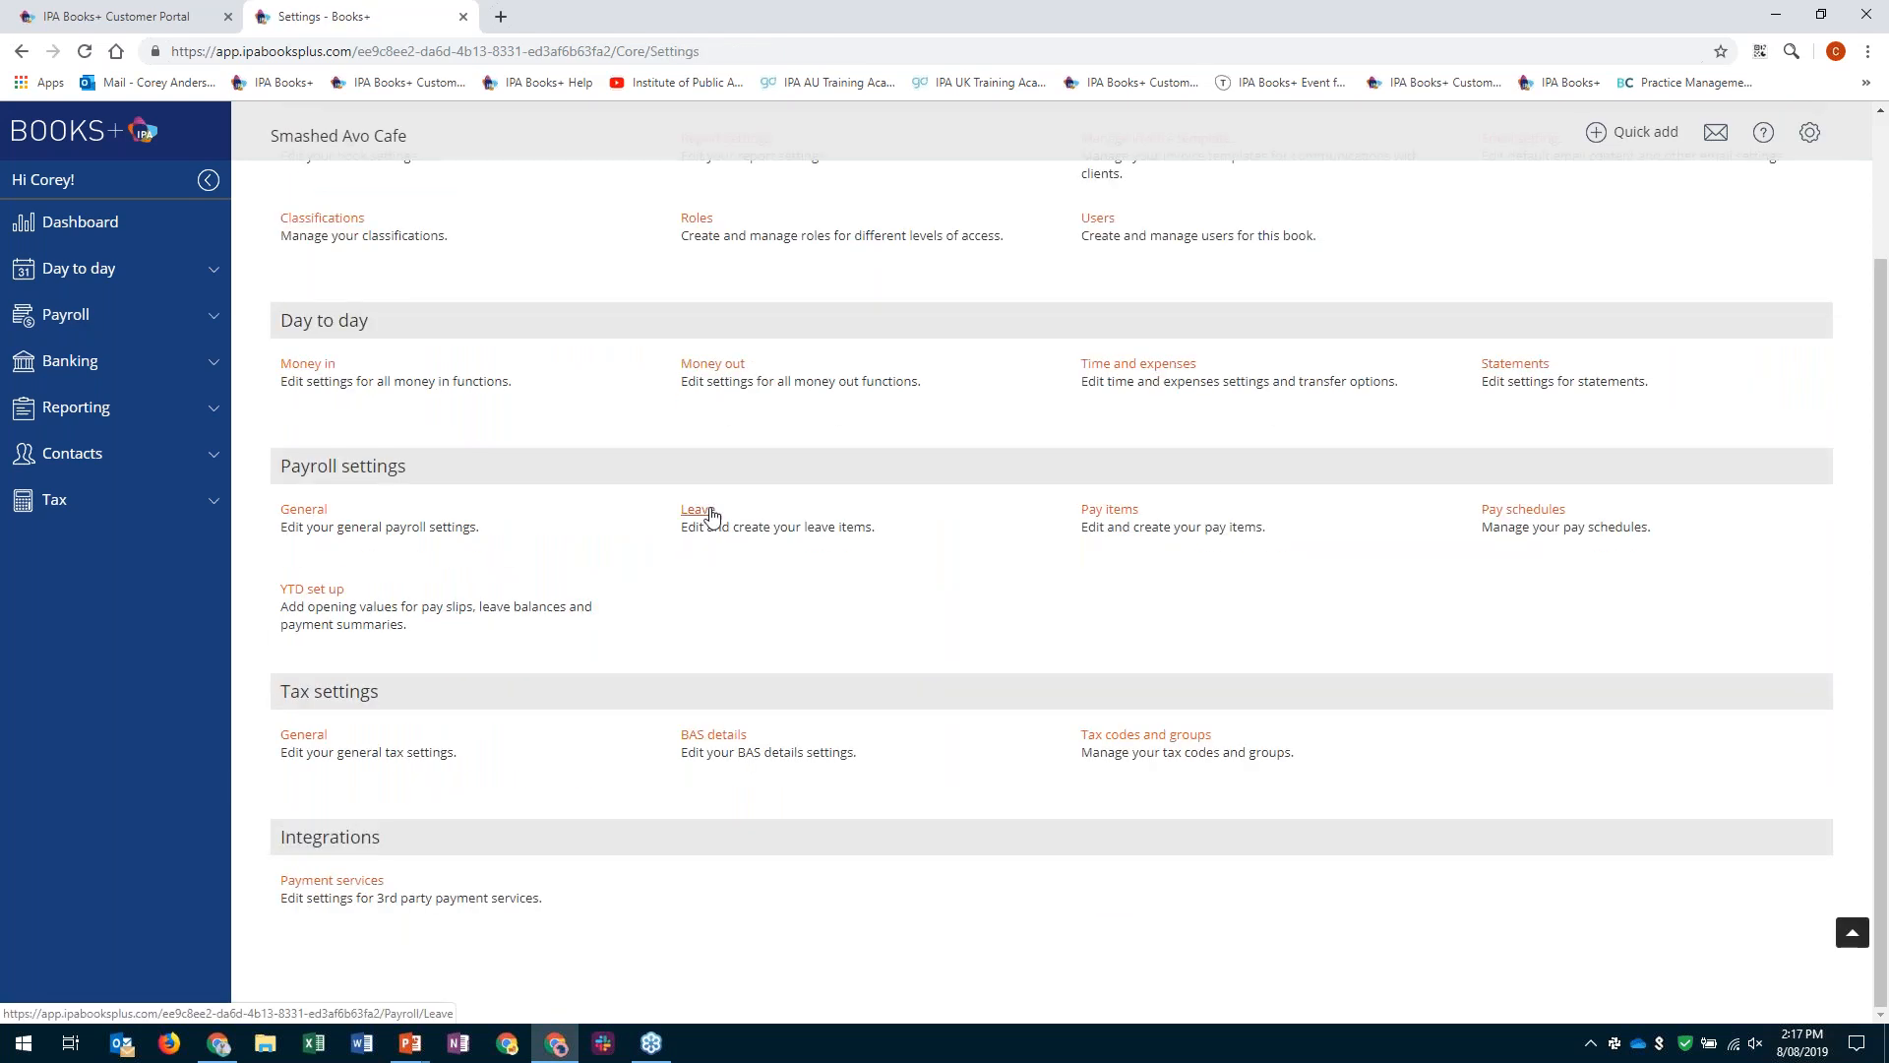
{"action": "left_click", "coordinate": [711, 514]}
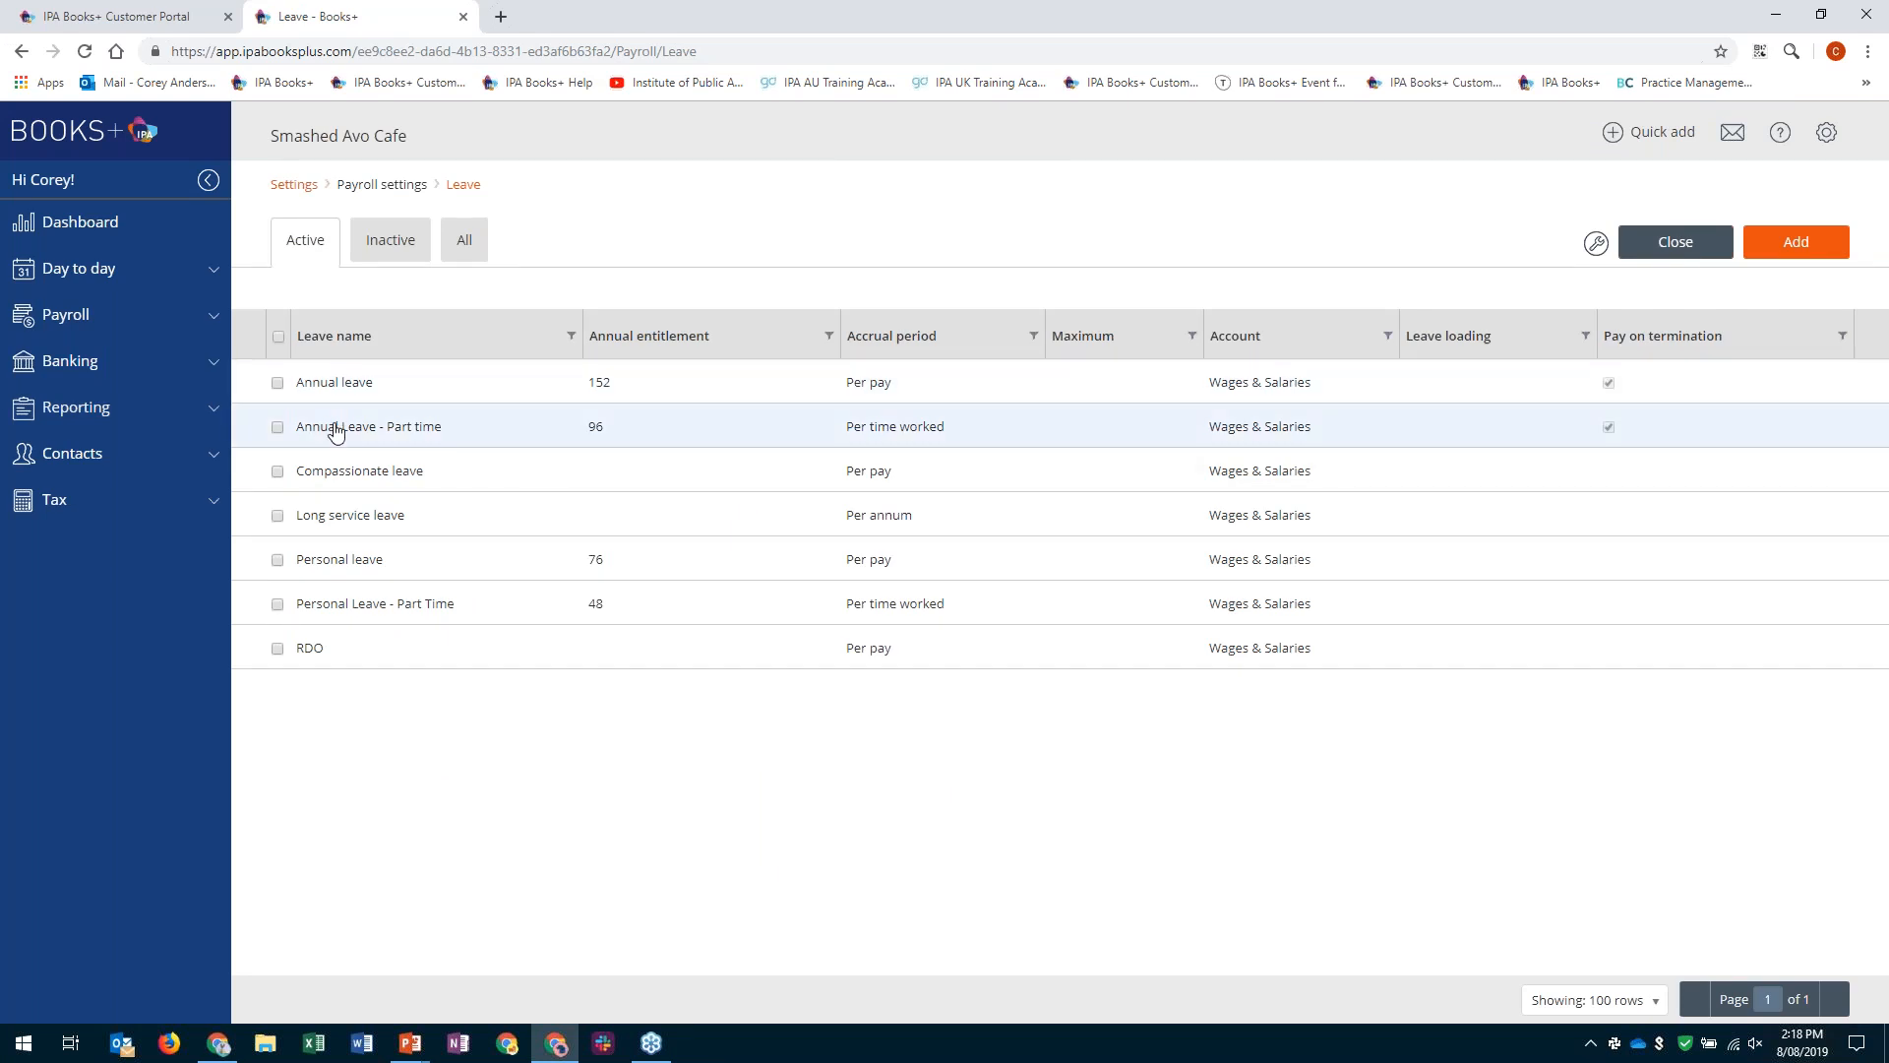
{"action": "left_click", "coordinate": [1408, 388]}
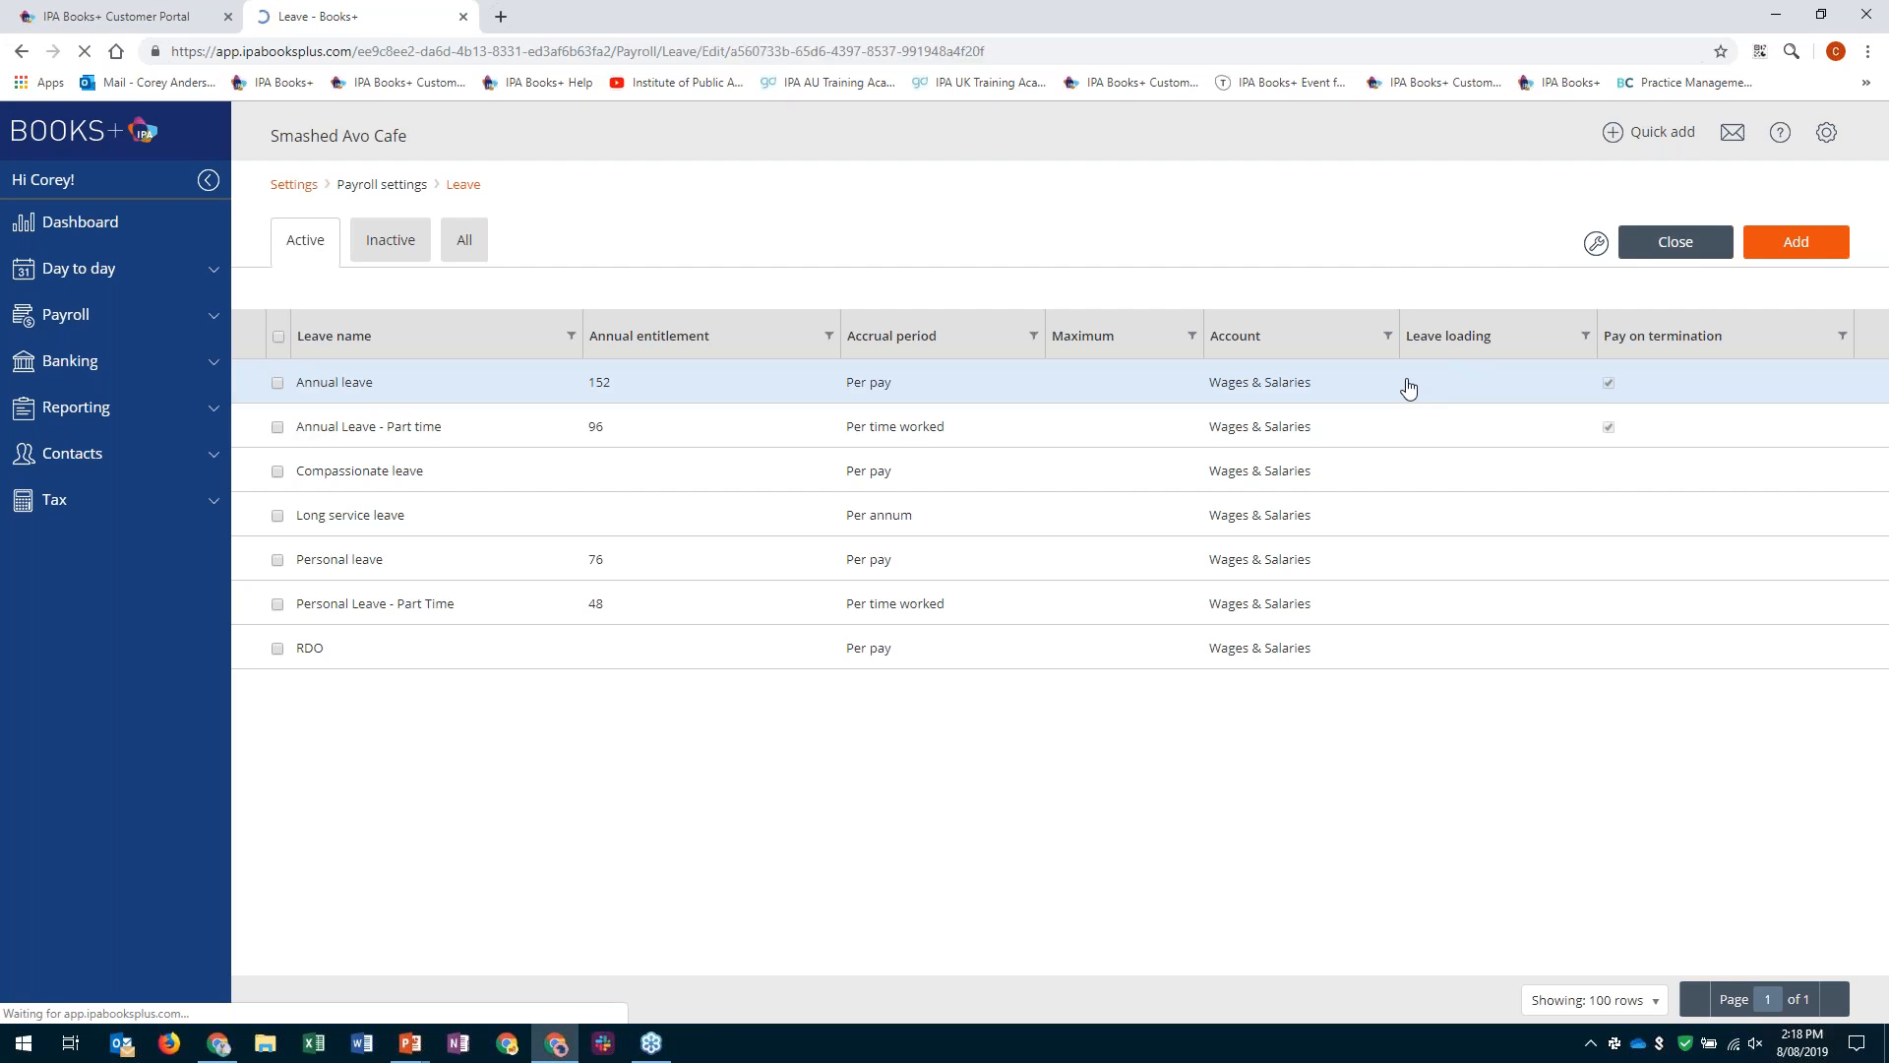
{"action": "left_click", "coordinate": [645, 685]}
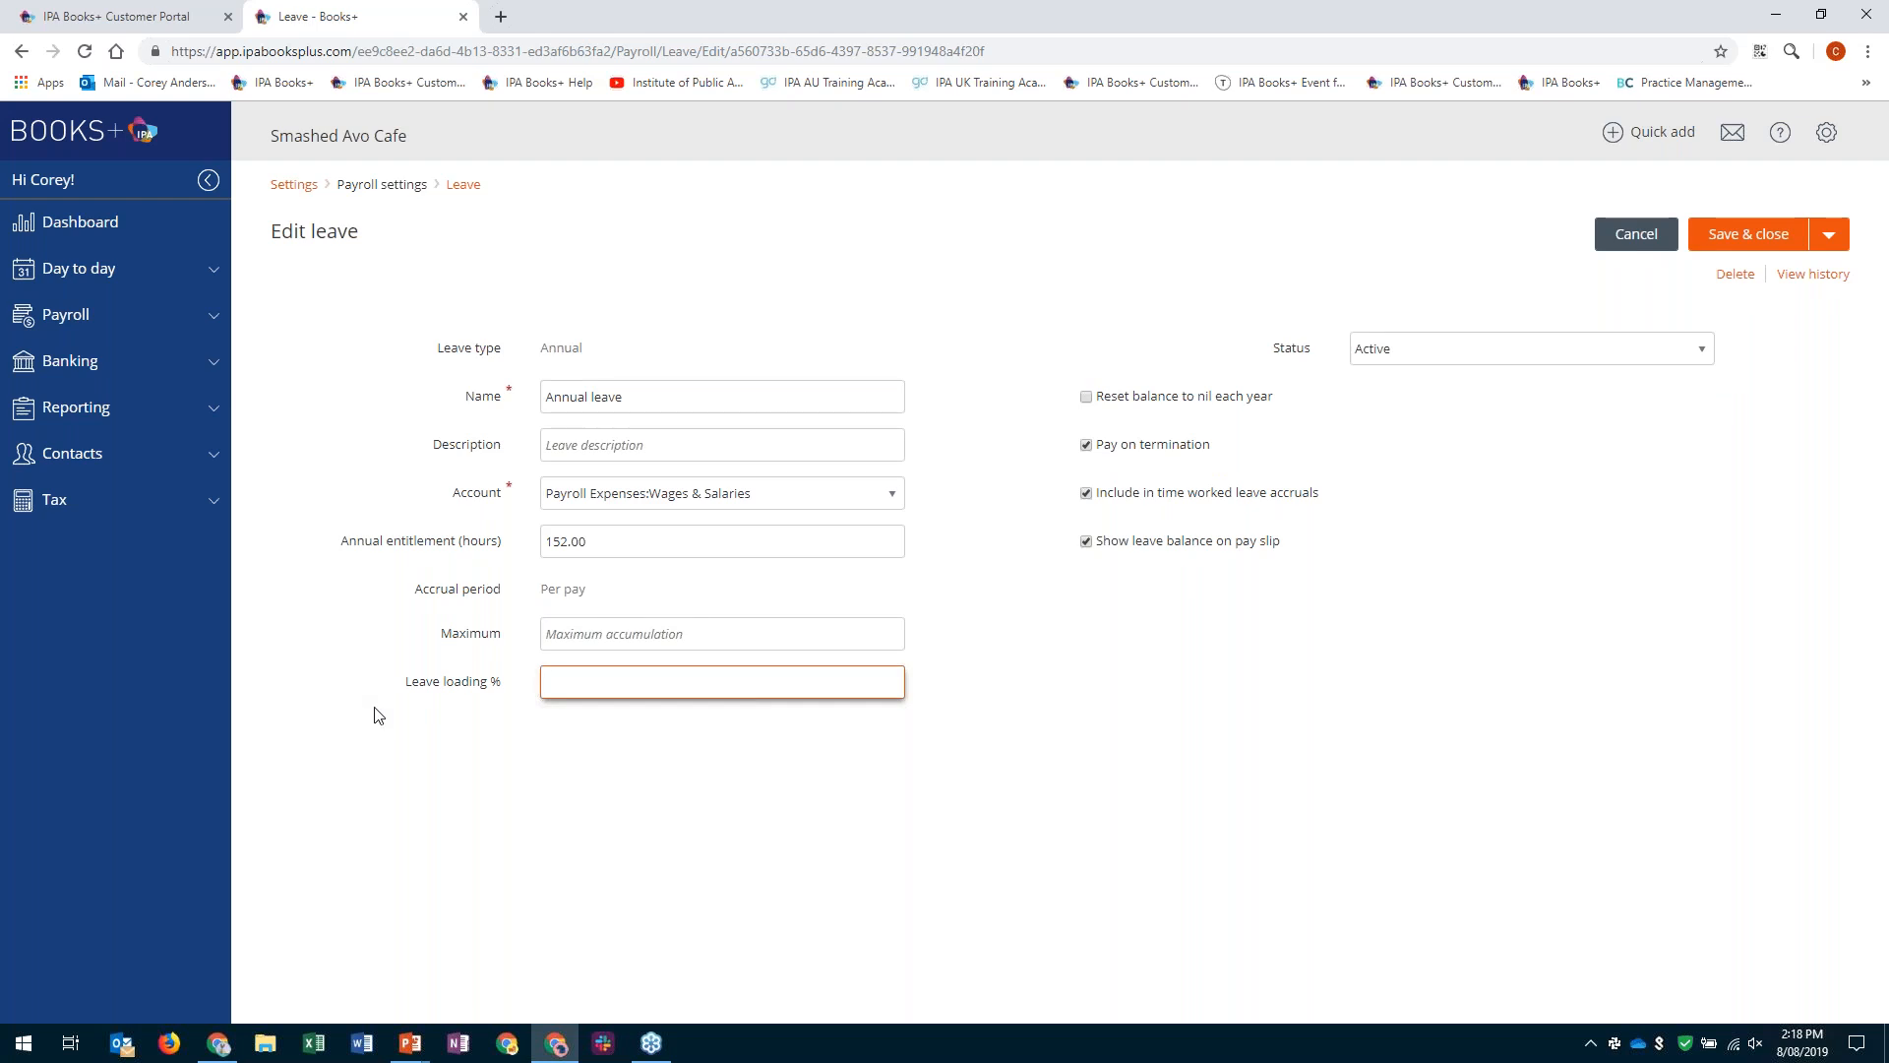
{"action": "left_click", "coordinate": [1657, 233]}
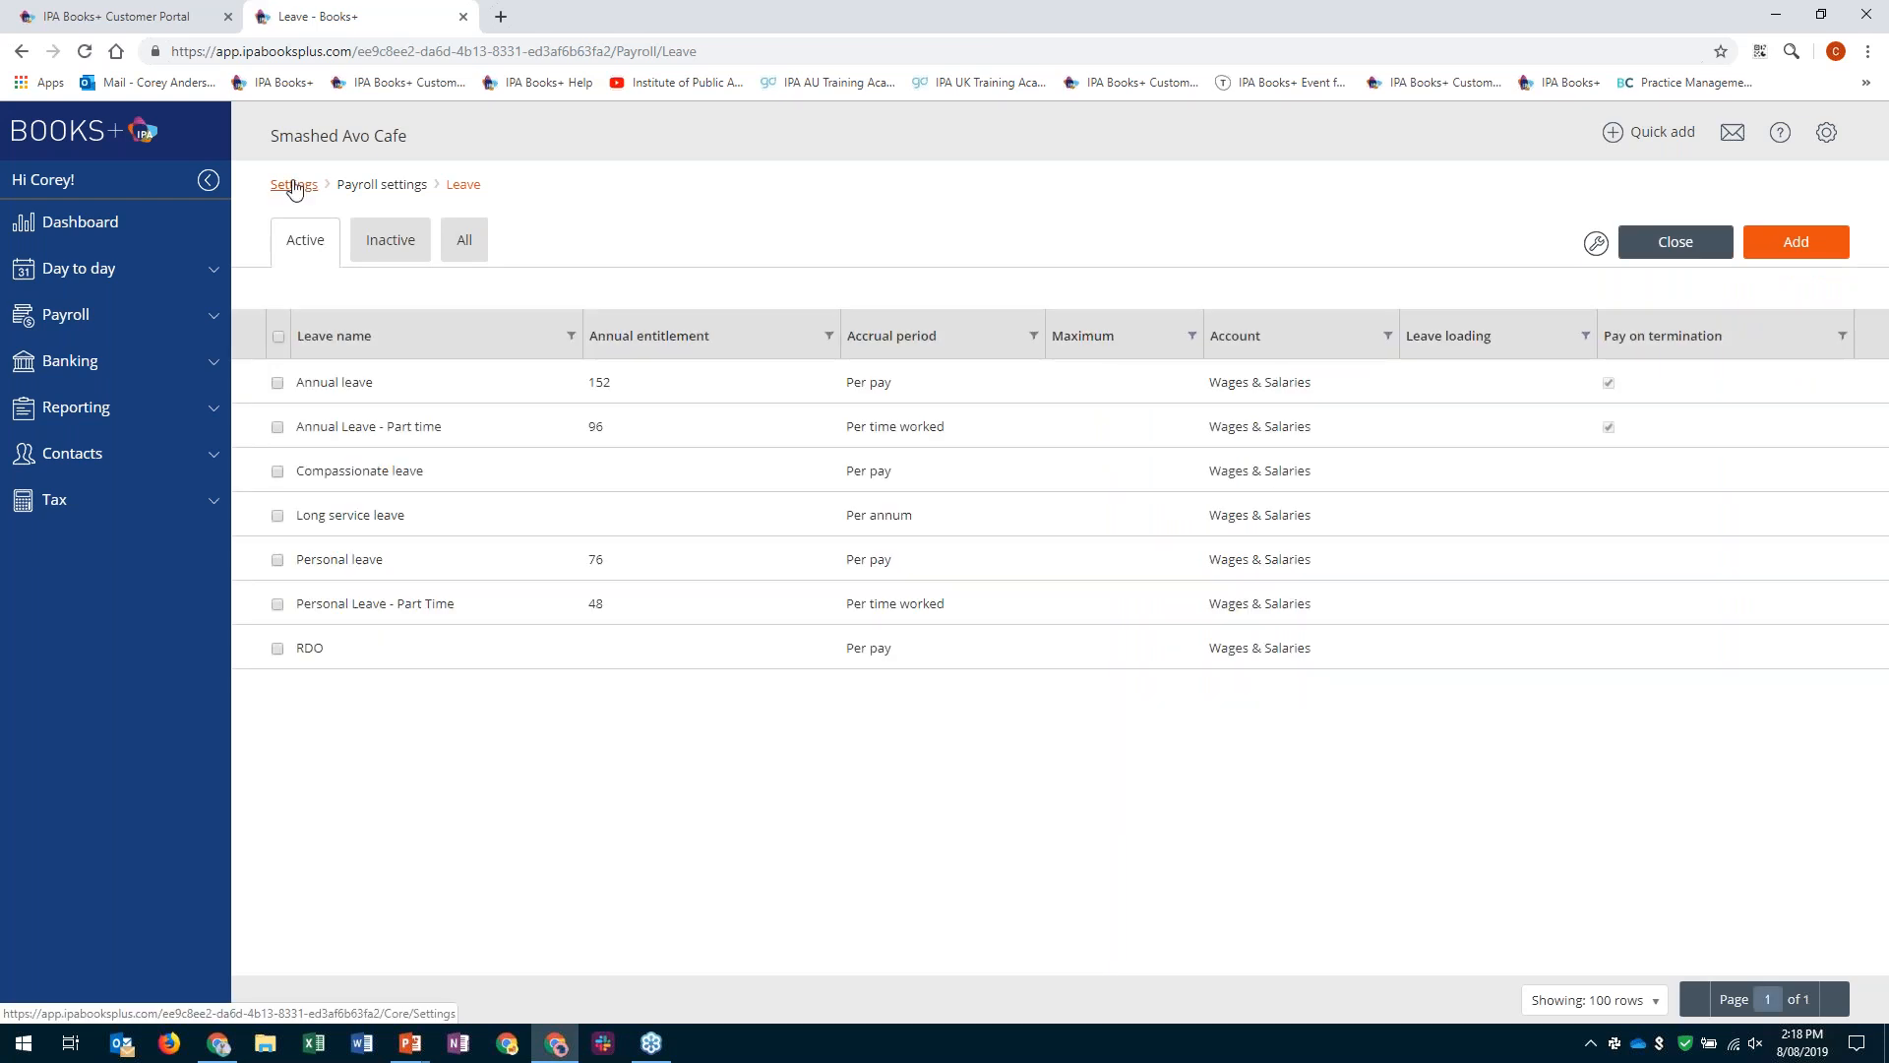
- Open the Super guarantee item in the payroll pay items and examine its rate, limits and included pay items
{"action": "left_click", "coordinate": [294, 185]}
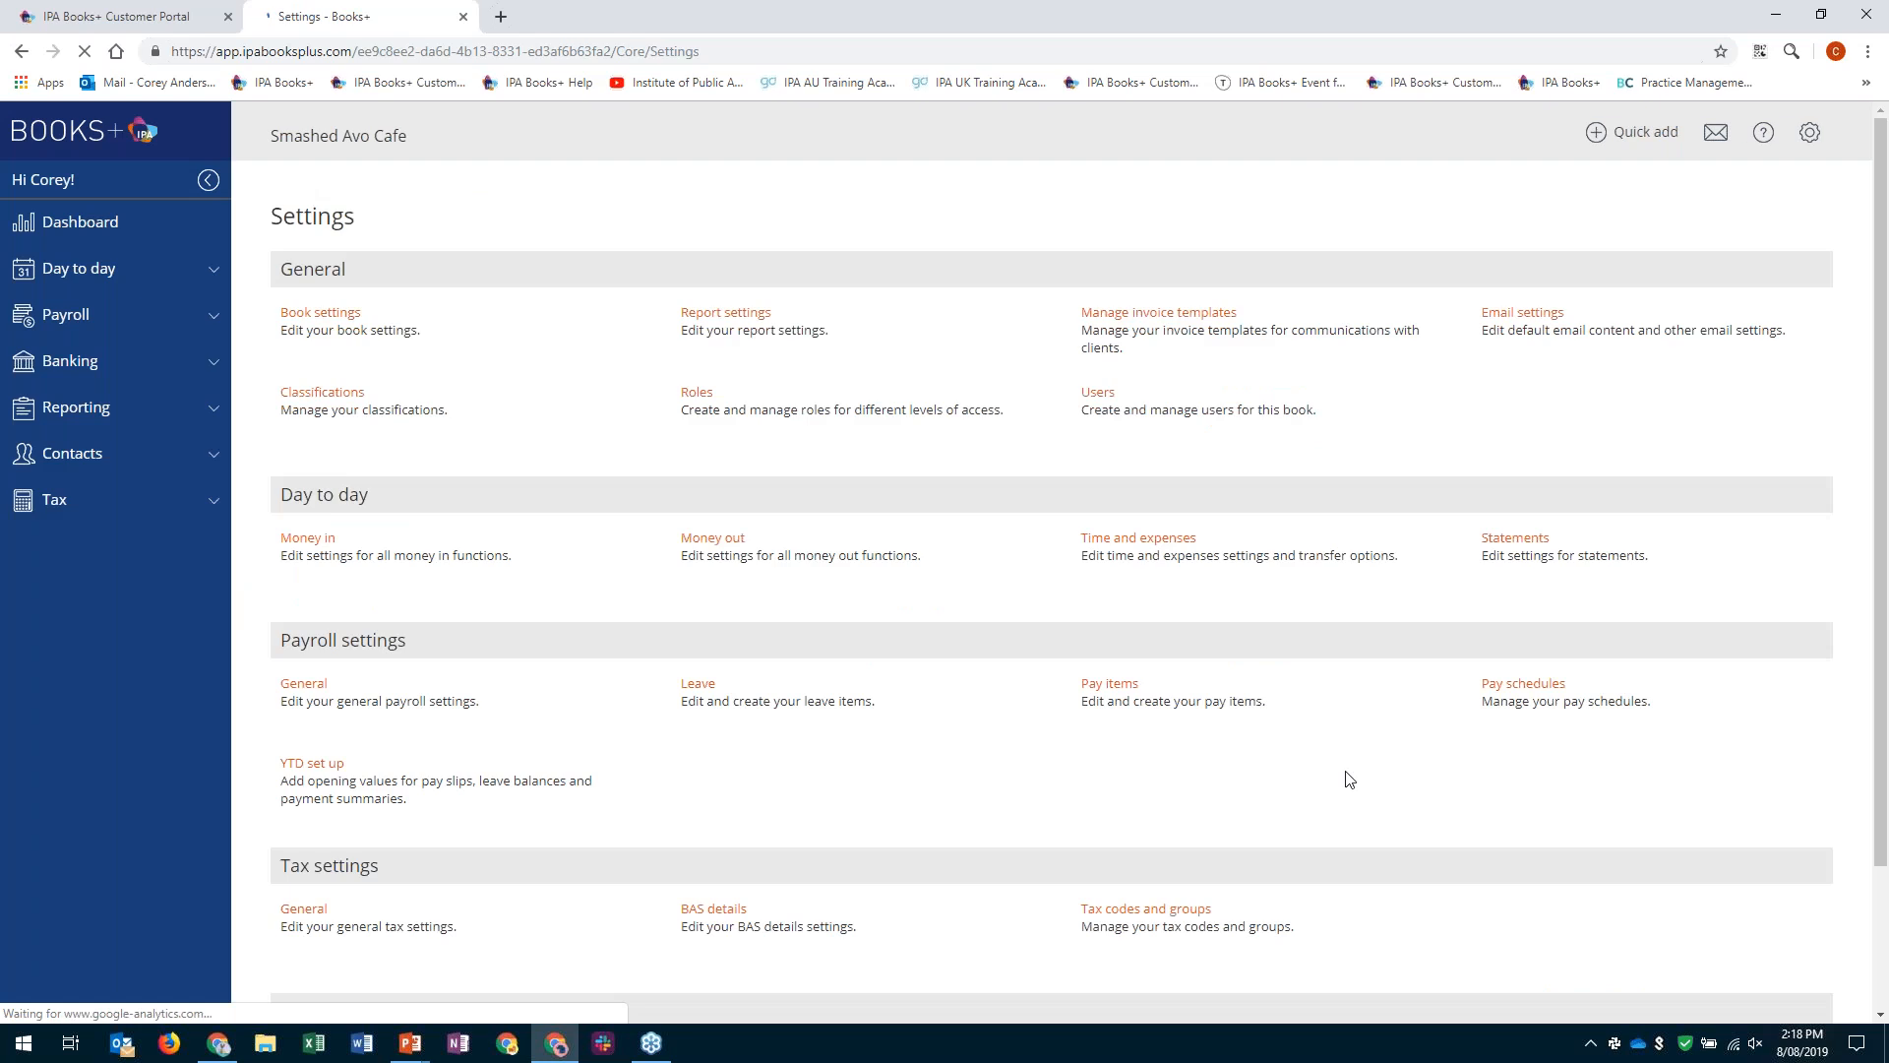
{"action": "left_click", "coordinate": [1109, 684]}
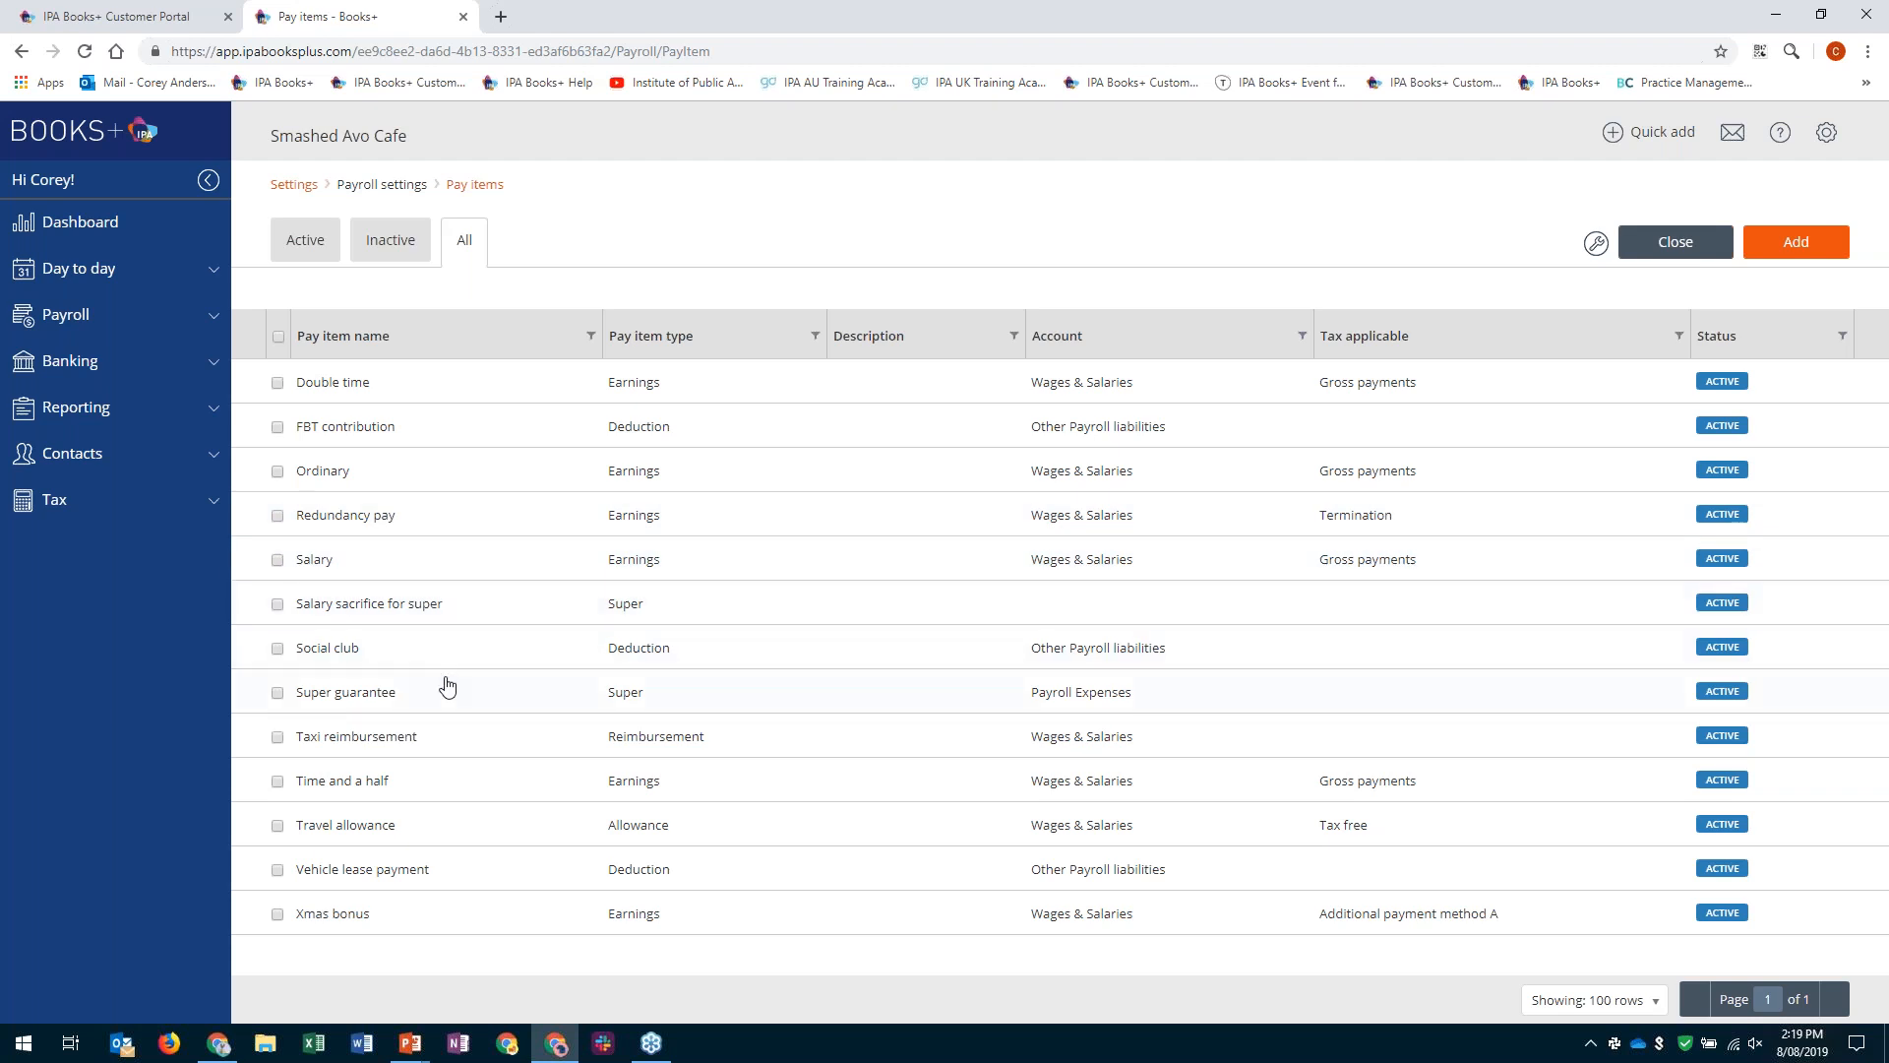
{"action": "left_click", "coordinate": [468, 710]}
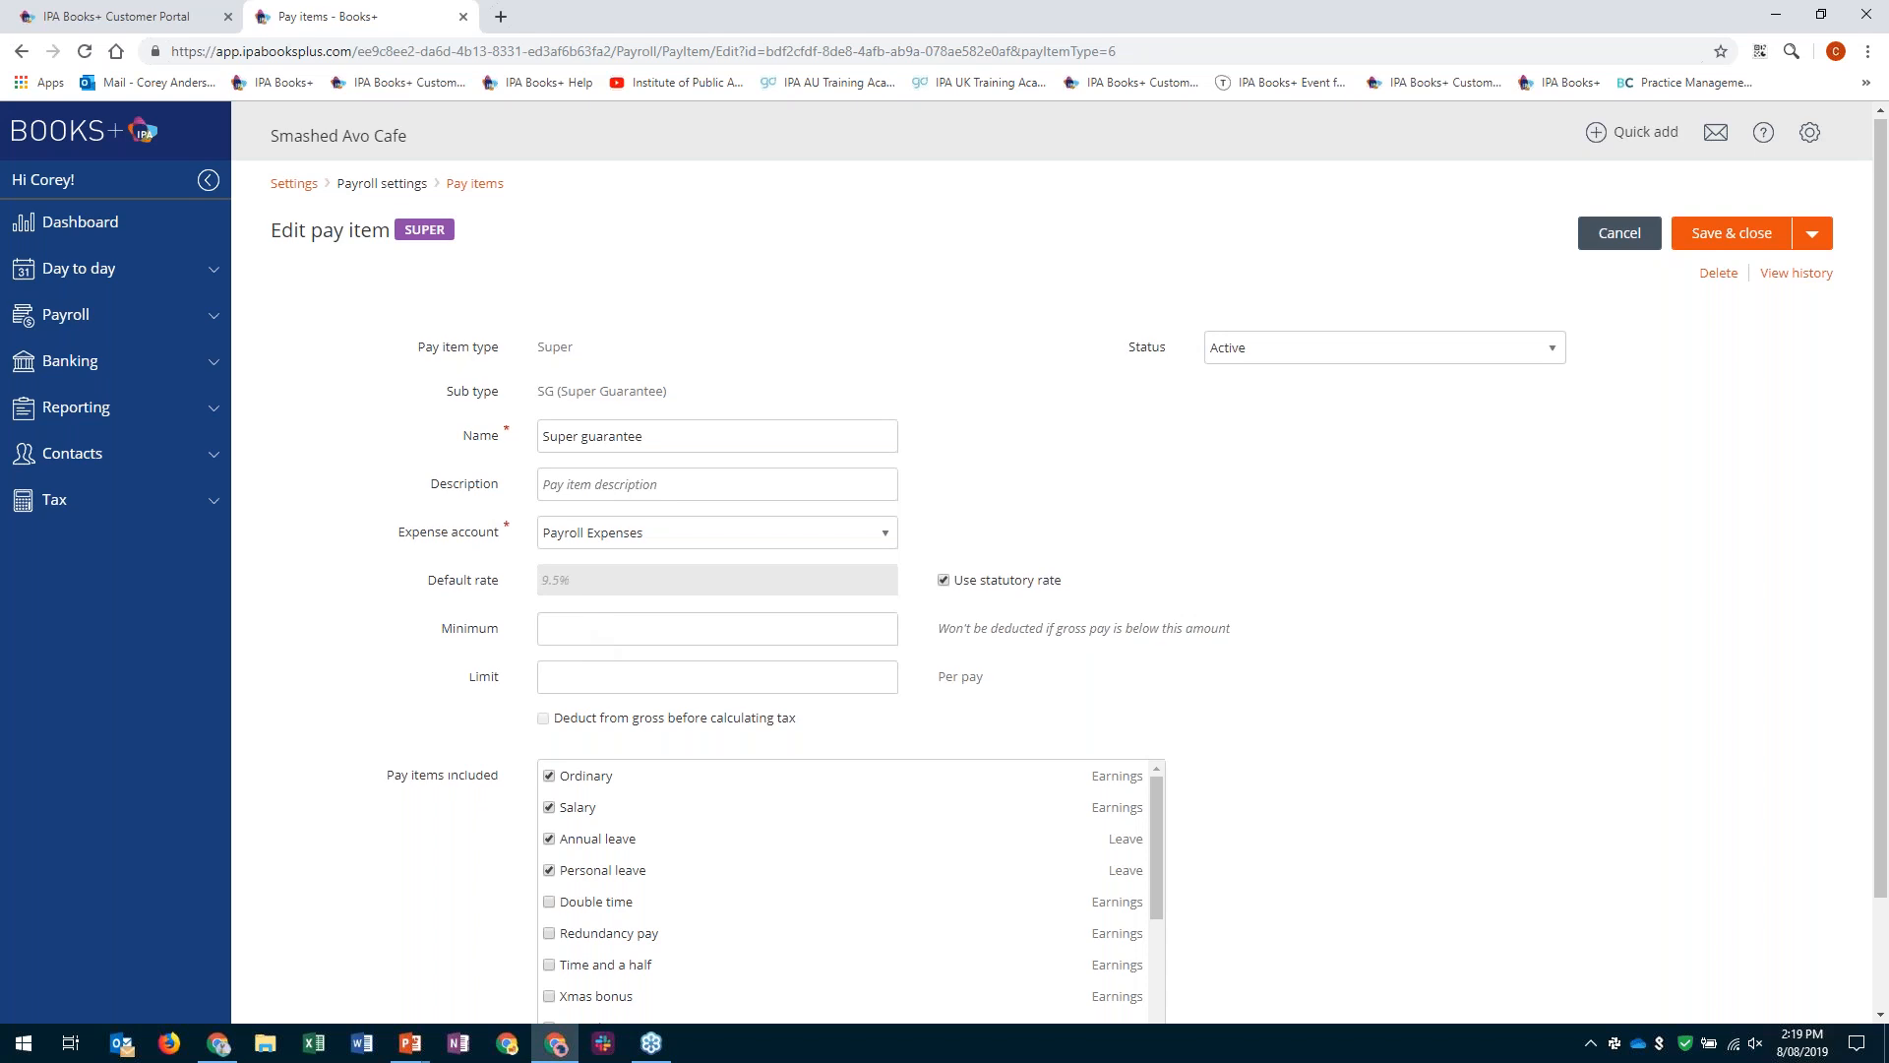
{"action": "scroll", "coordinate": [603, 639], "scroll_direction": "down", "scroll_amount": 1}
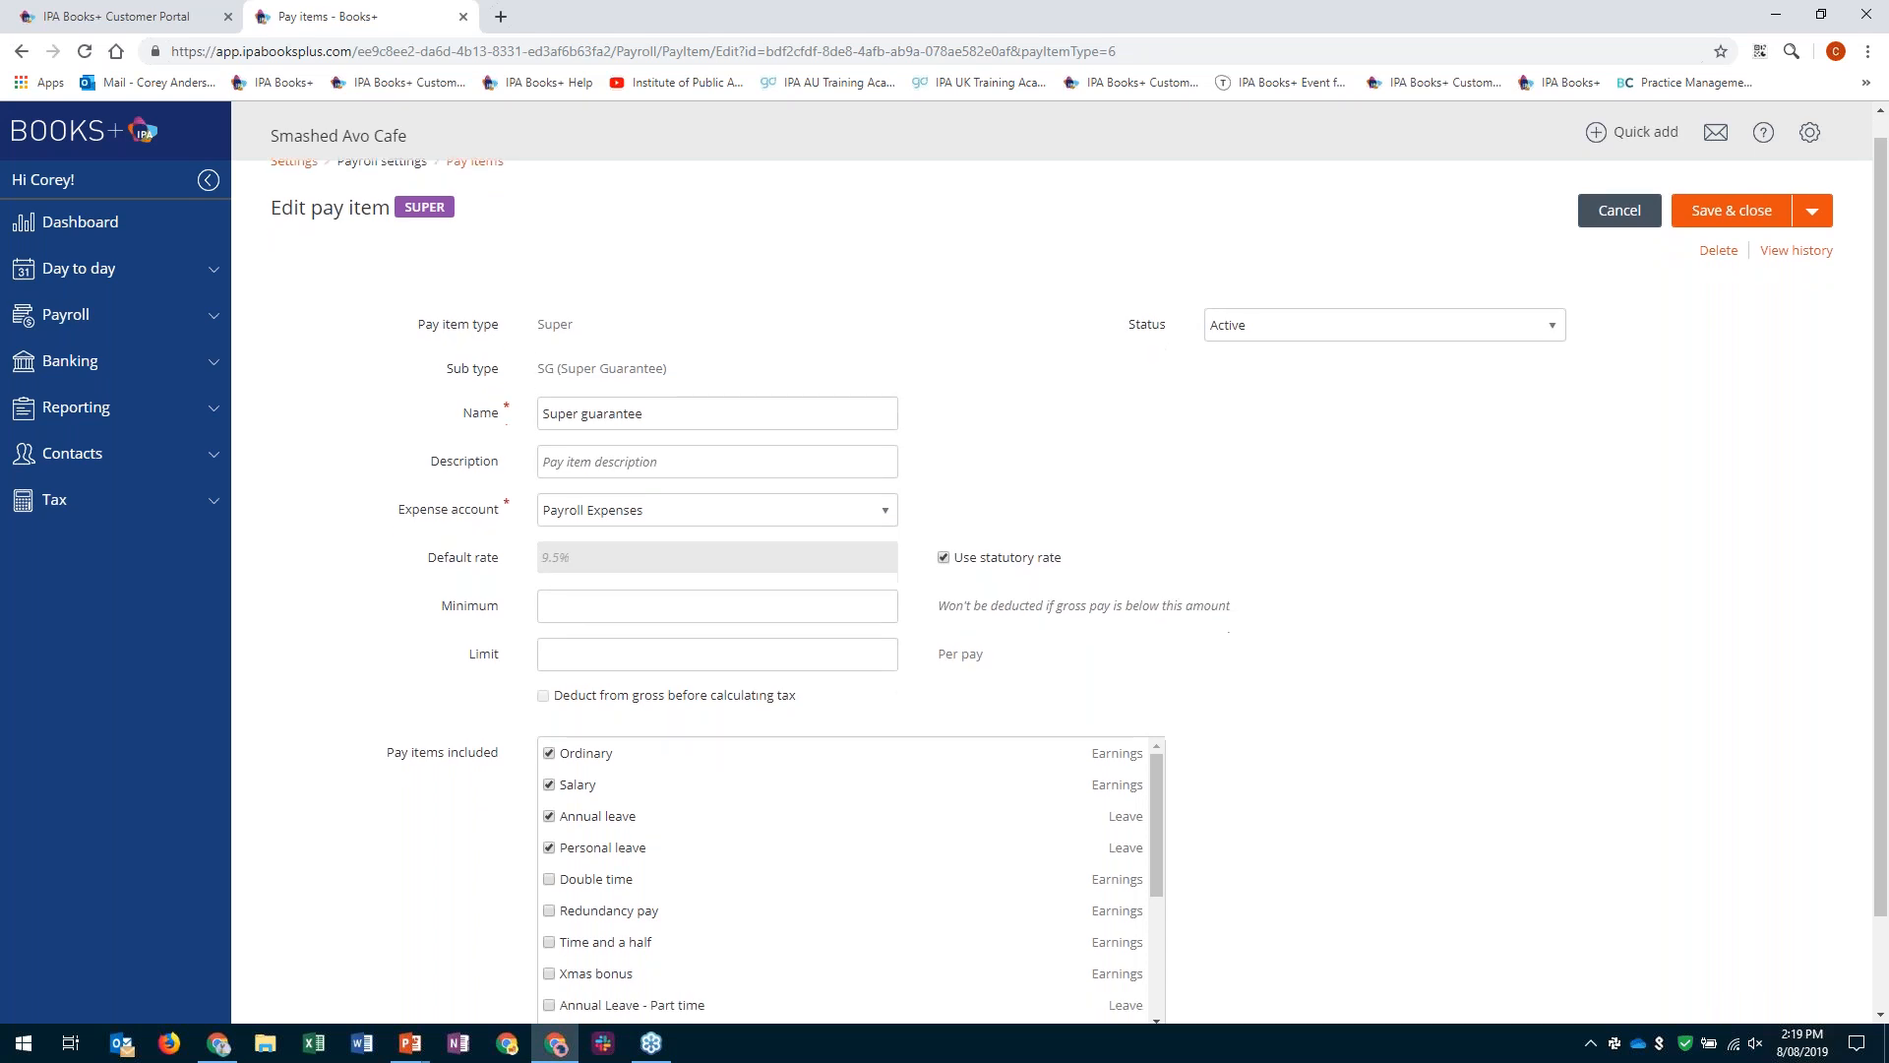
{"action": "scroll", "coordinate": [547, 890], "scroll_direction": "down", "scroll_amount": 1}
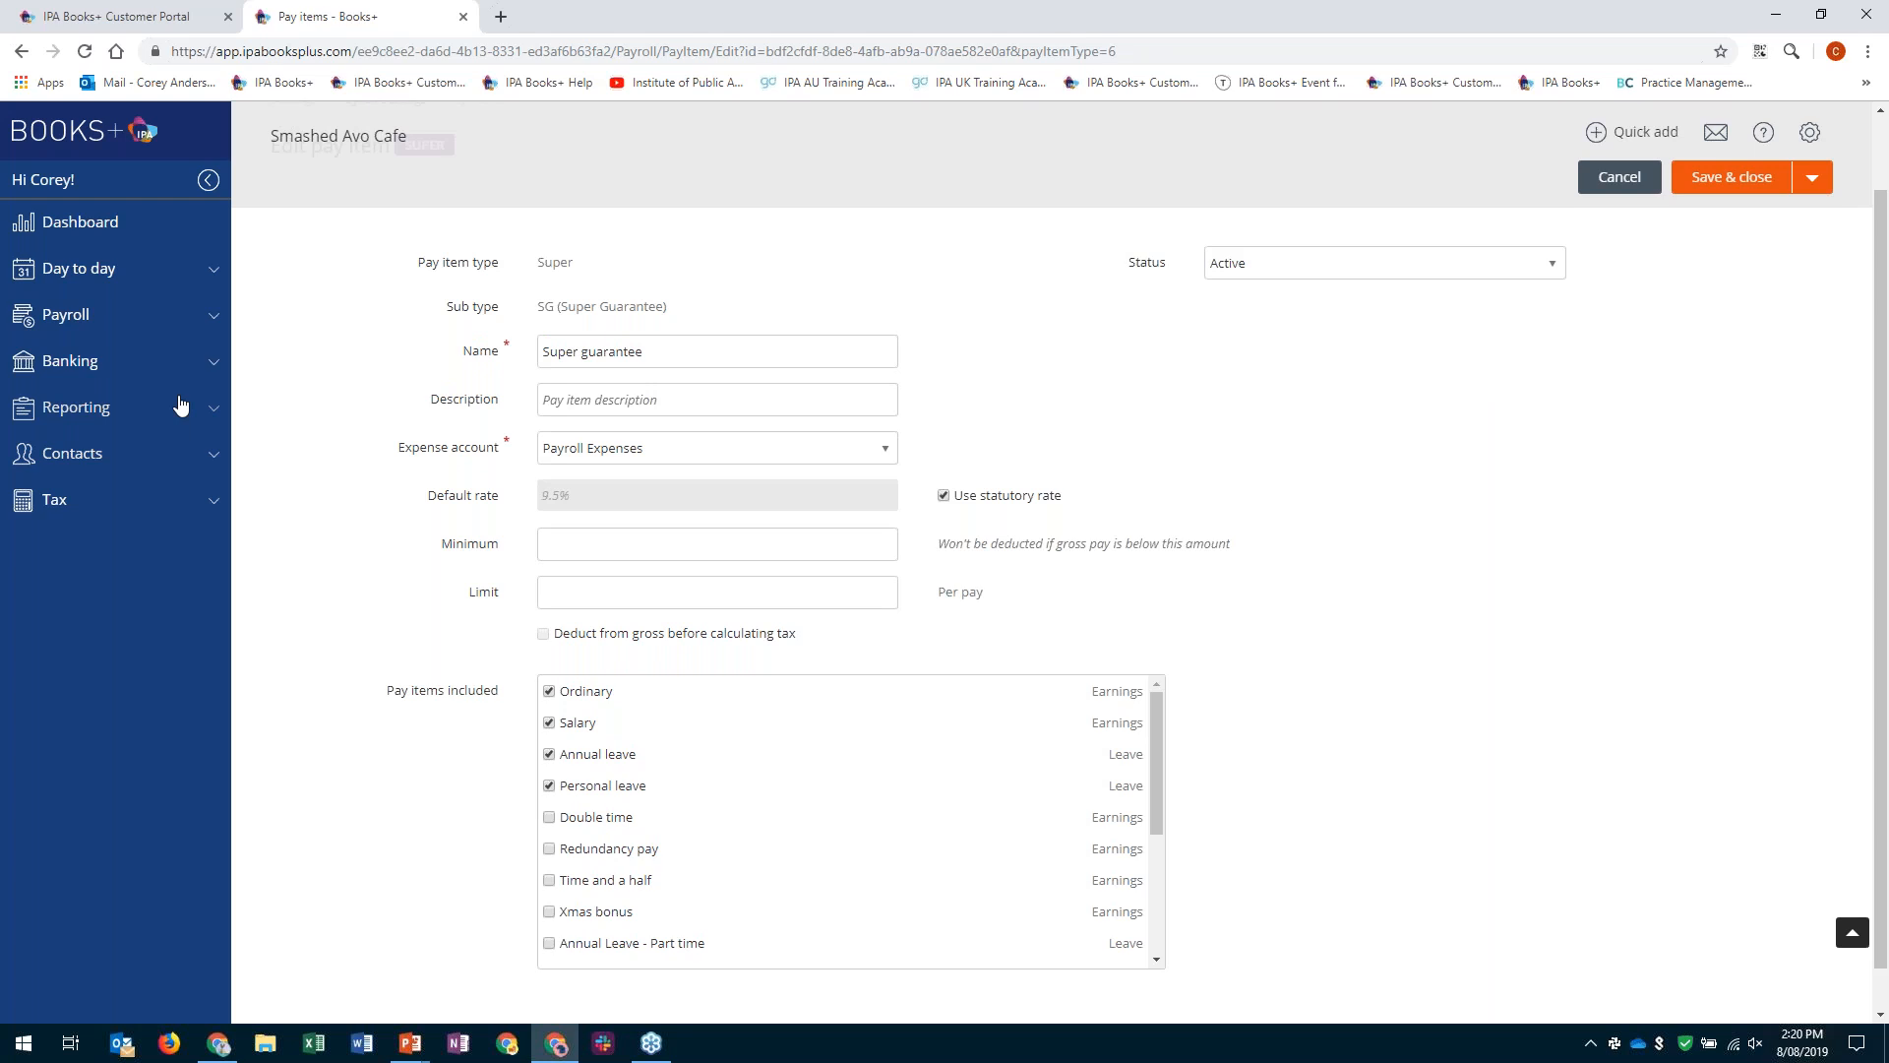
{"action": "scroll", "coordinate": [180, 403], "scroll_direction": "up", "scroll_amount": 1}
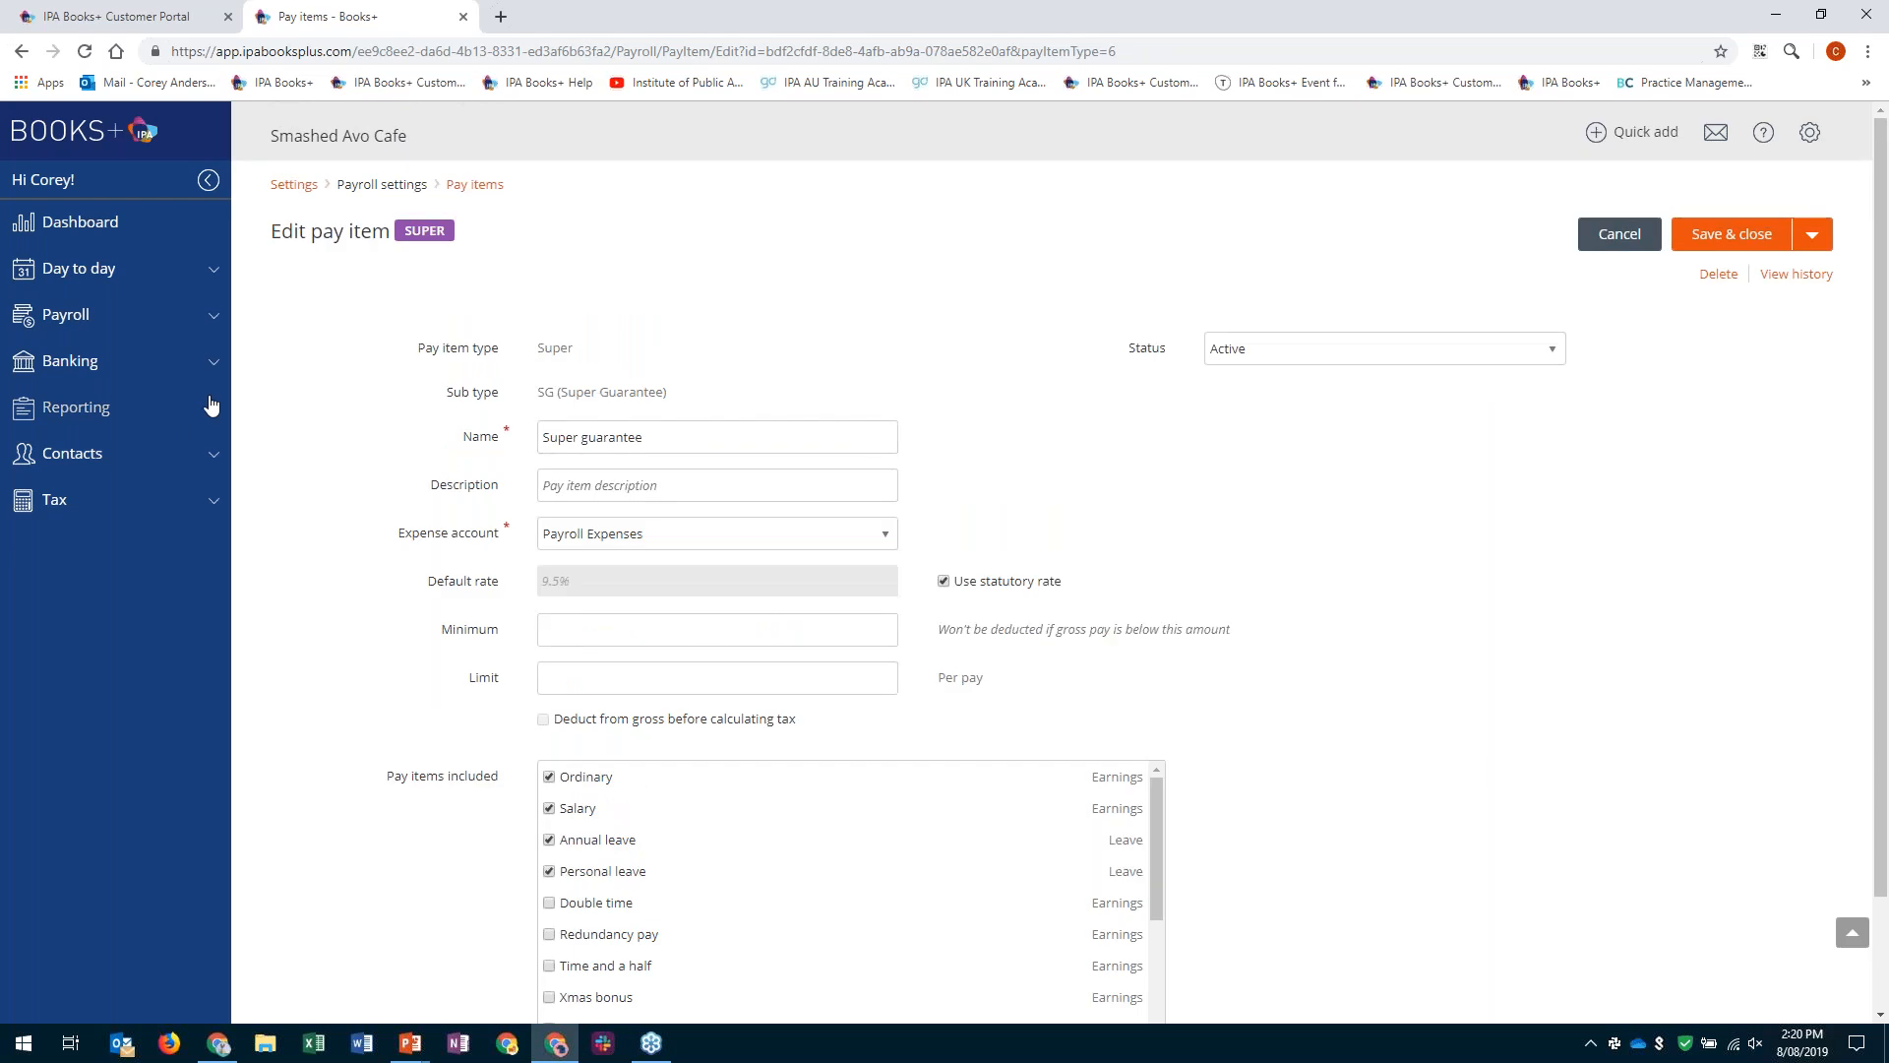
- Open the pay schedules from the book's Settings page and show the employees assigned to the Kitchen schedule
{"action": "left_click", "coordinate": [290, 185]}
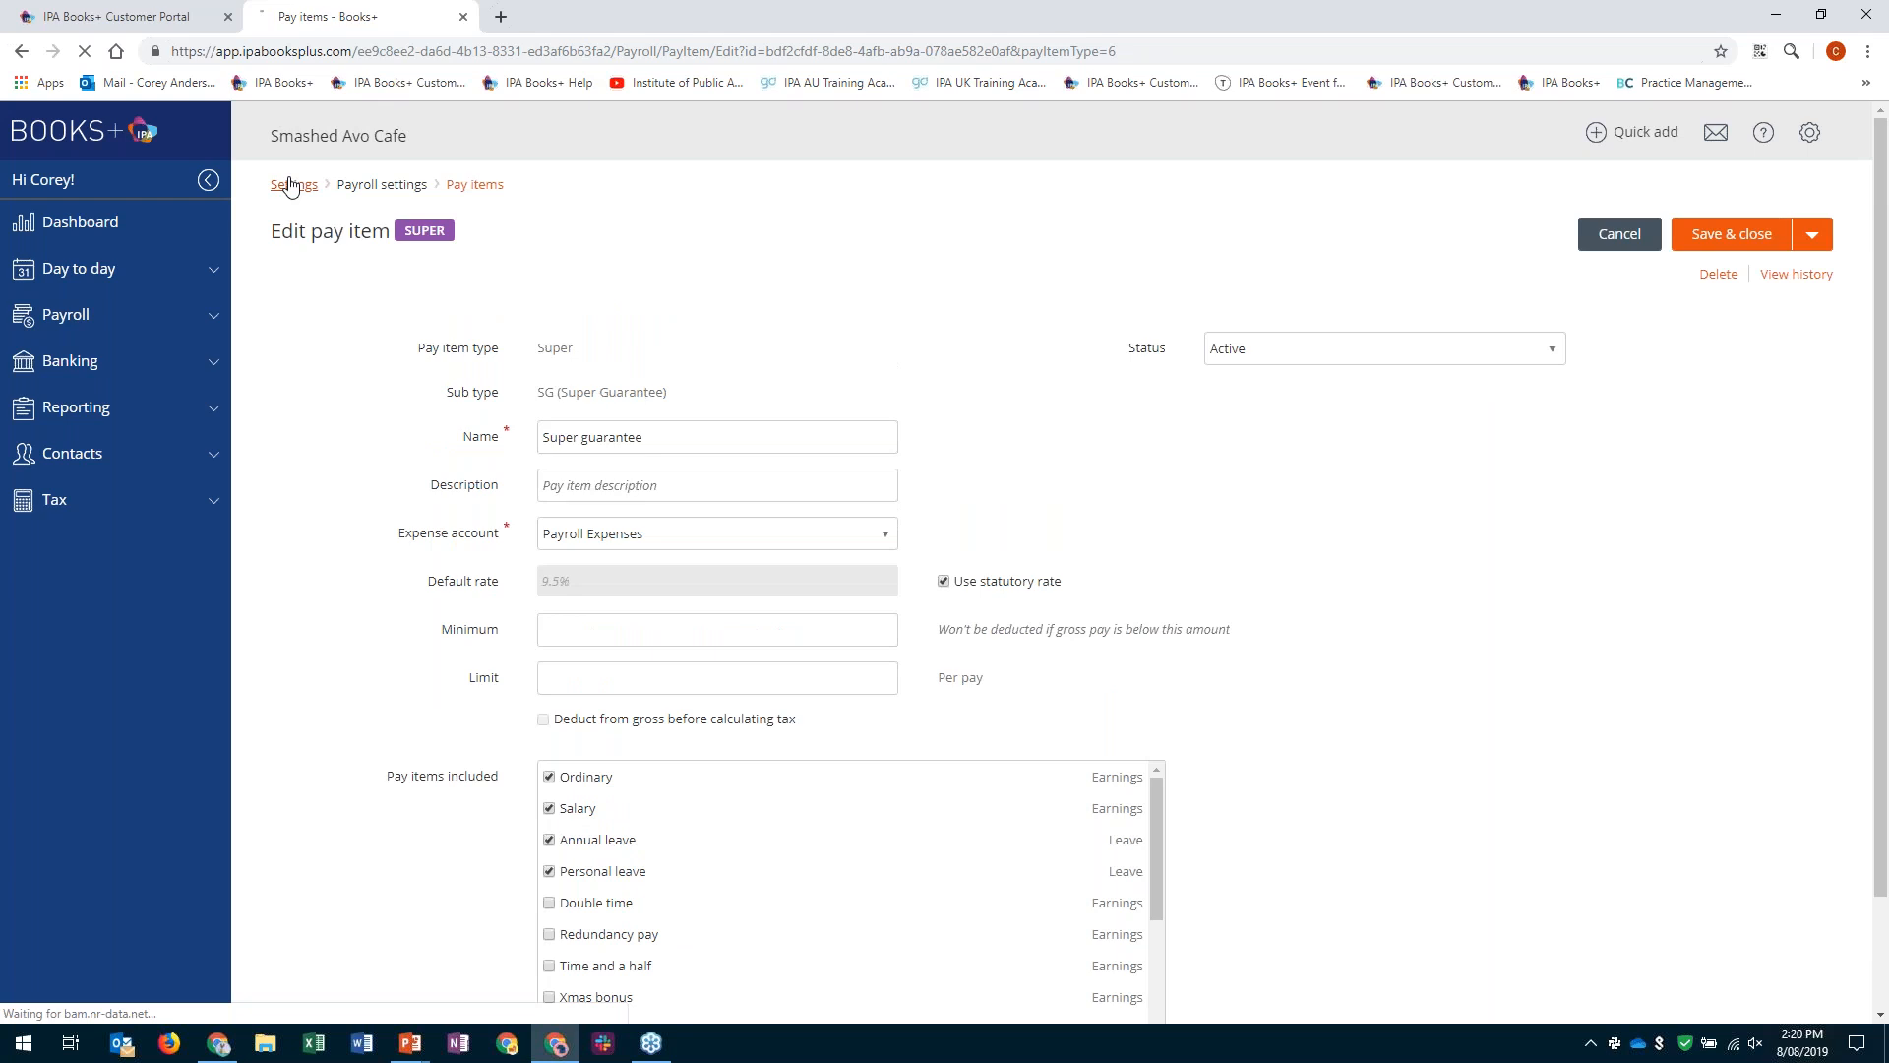
{"action": "scroll", "coordinate": [1527, 519], "scroll_direction": "down", "scroll_amount": 3}
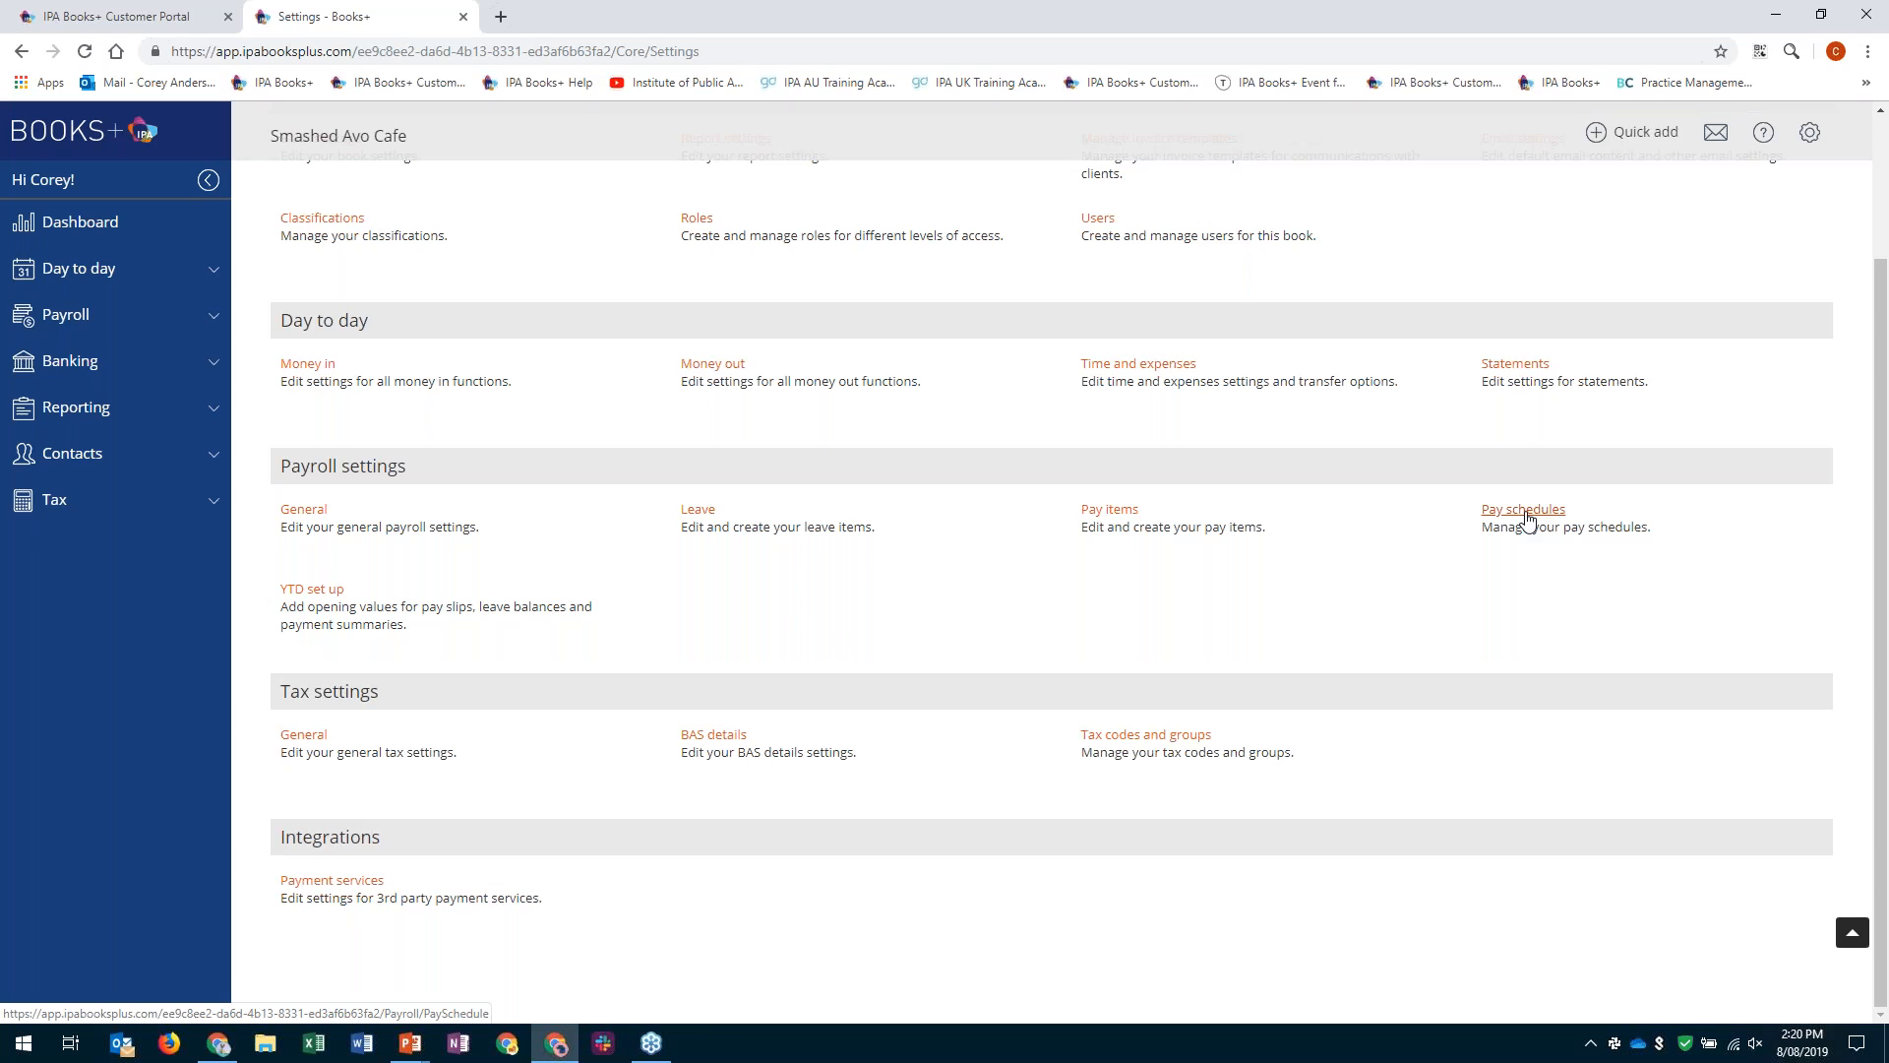
{"action": "left_click", "coordinate": [1524, 511]}
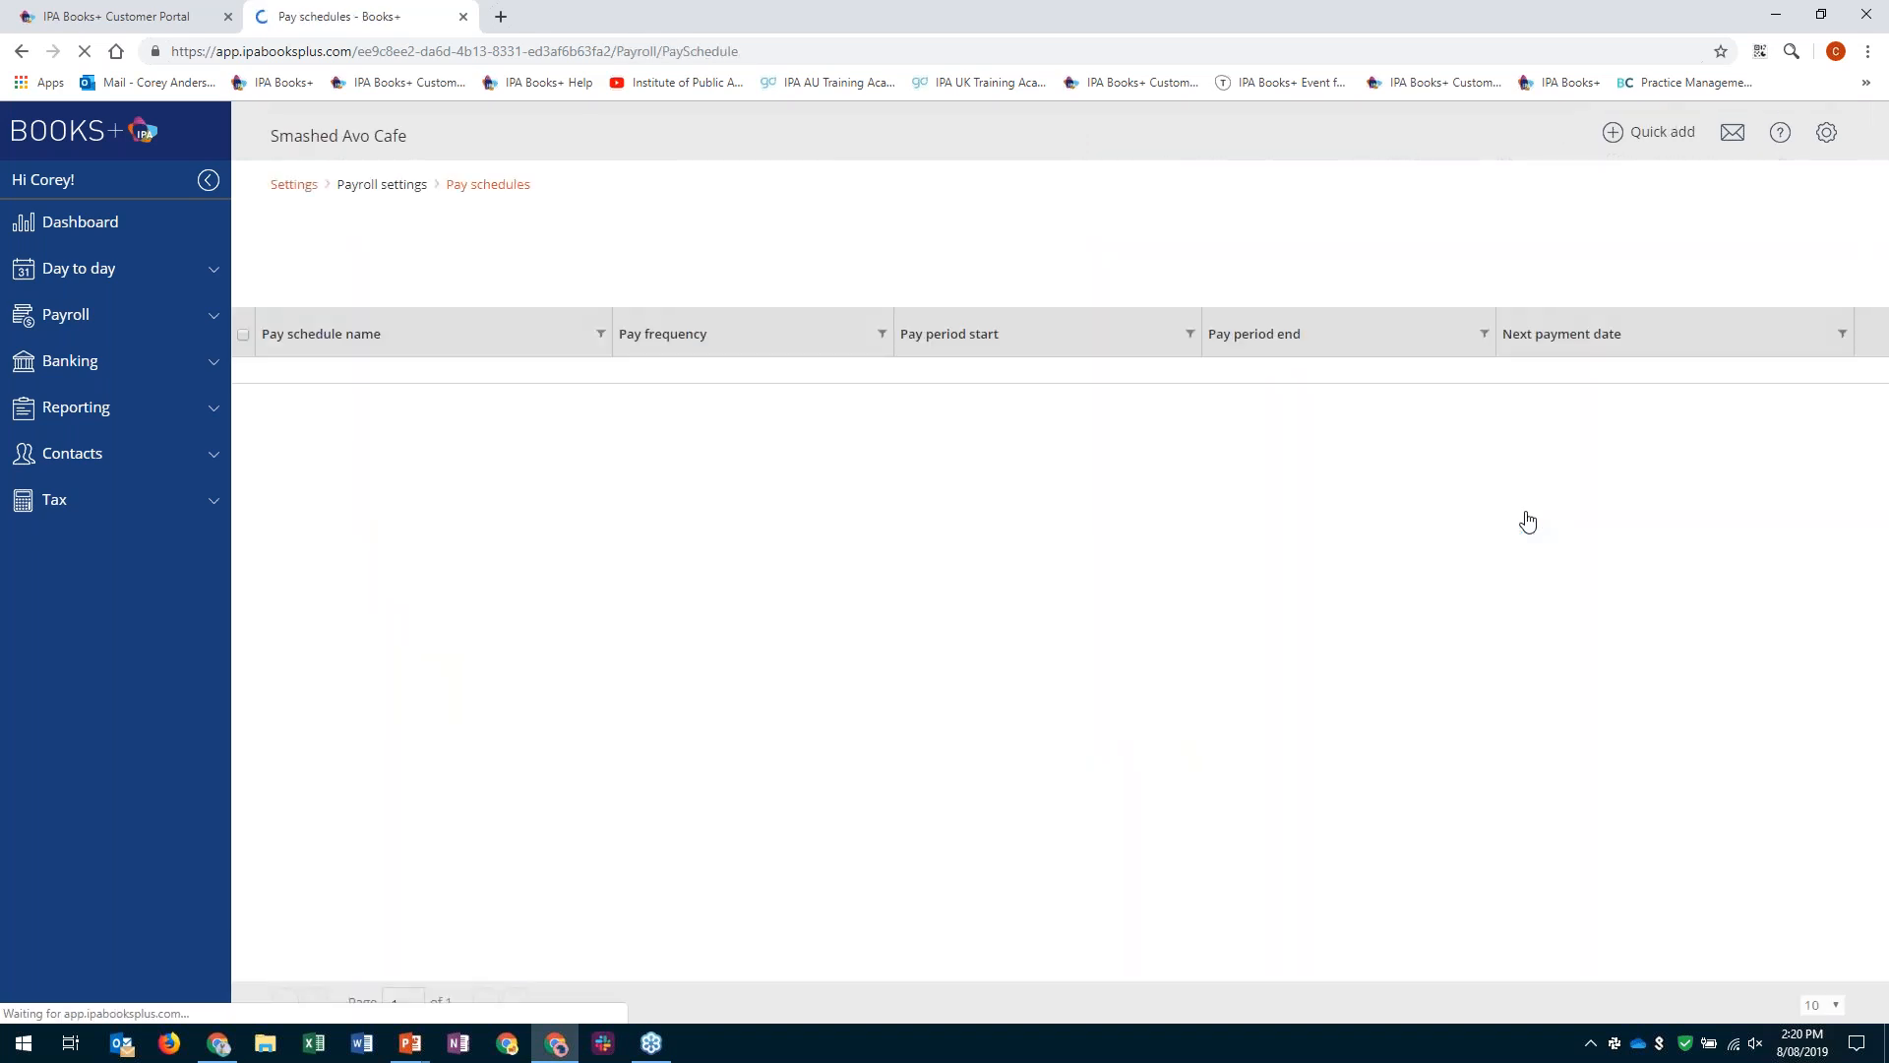
{"action": "left_click", "coordinate": [249, 380]}
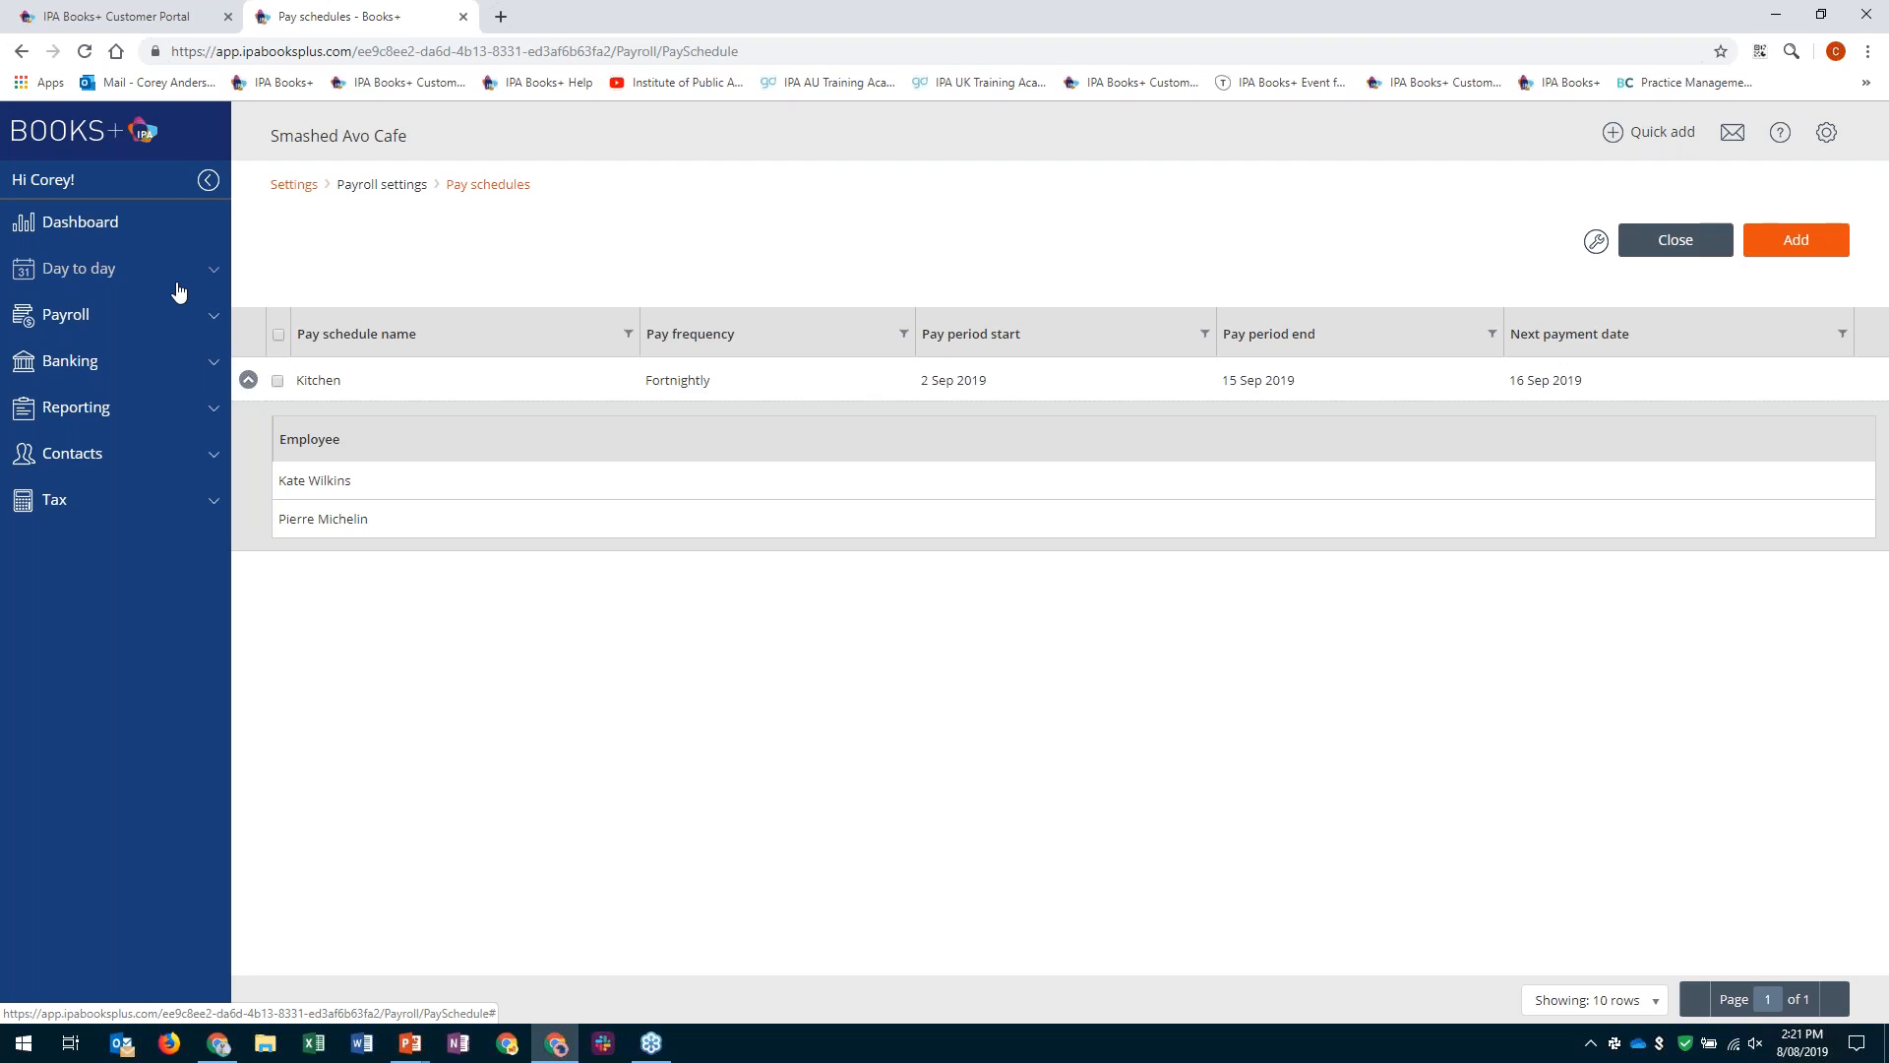
- Review the opening leave balances in the YTD set up and the basic payroll accounts in Payroll set up
{"action": "left_click", "coordinate": [295, 186]}
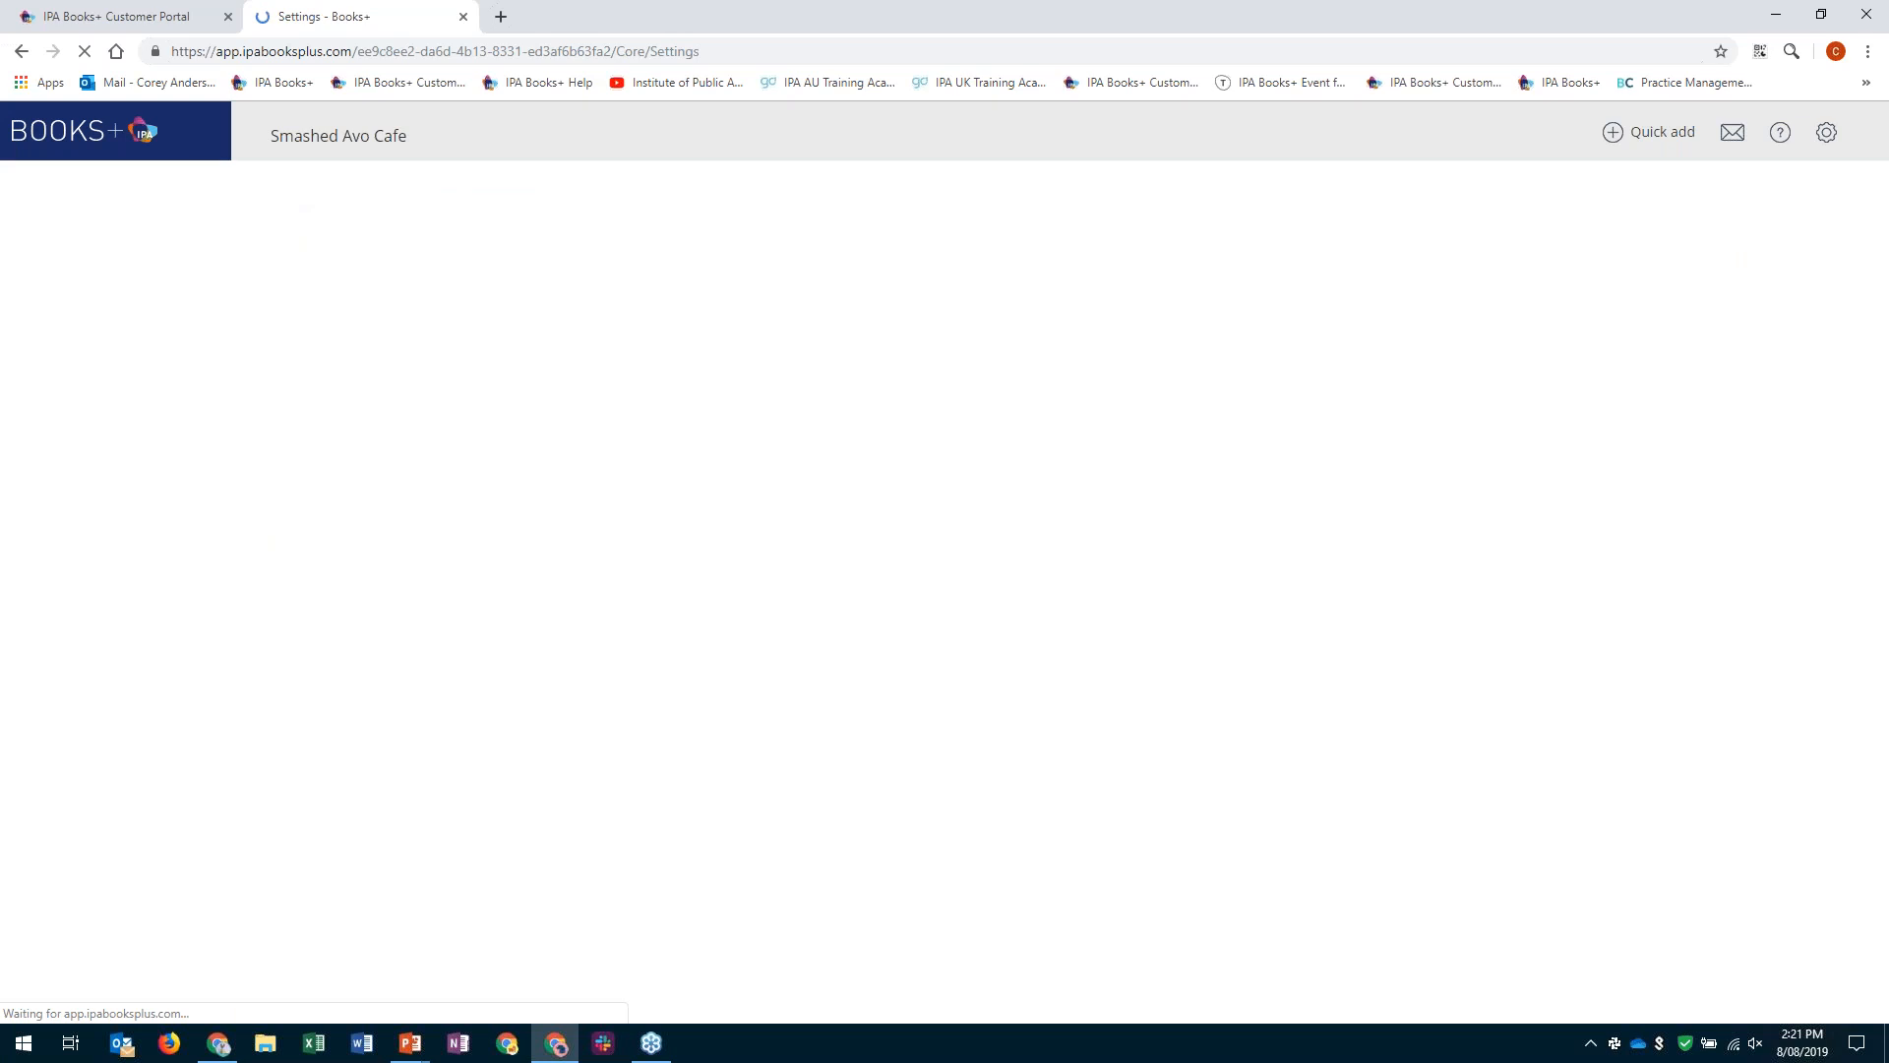
{"action": "scroll", "coordinate": [325, 601], "scroll_direction": "down", "scroll_amount": 2}
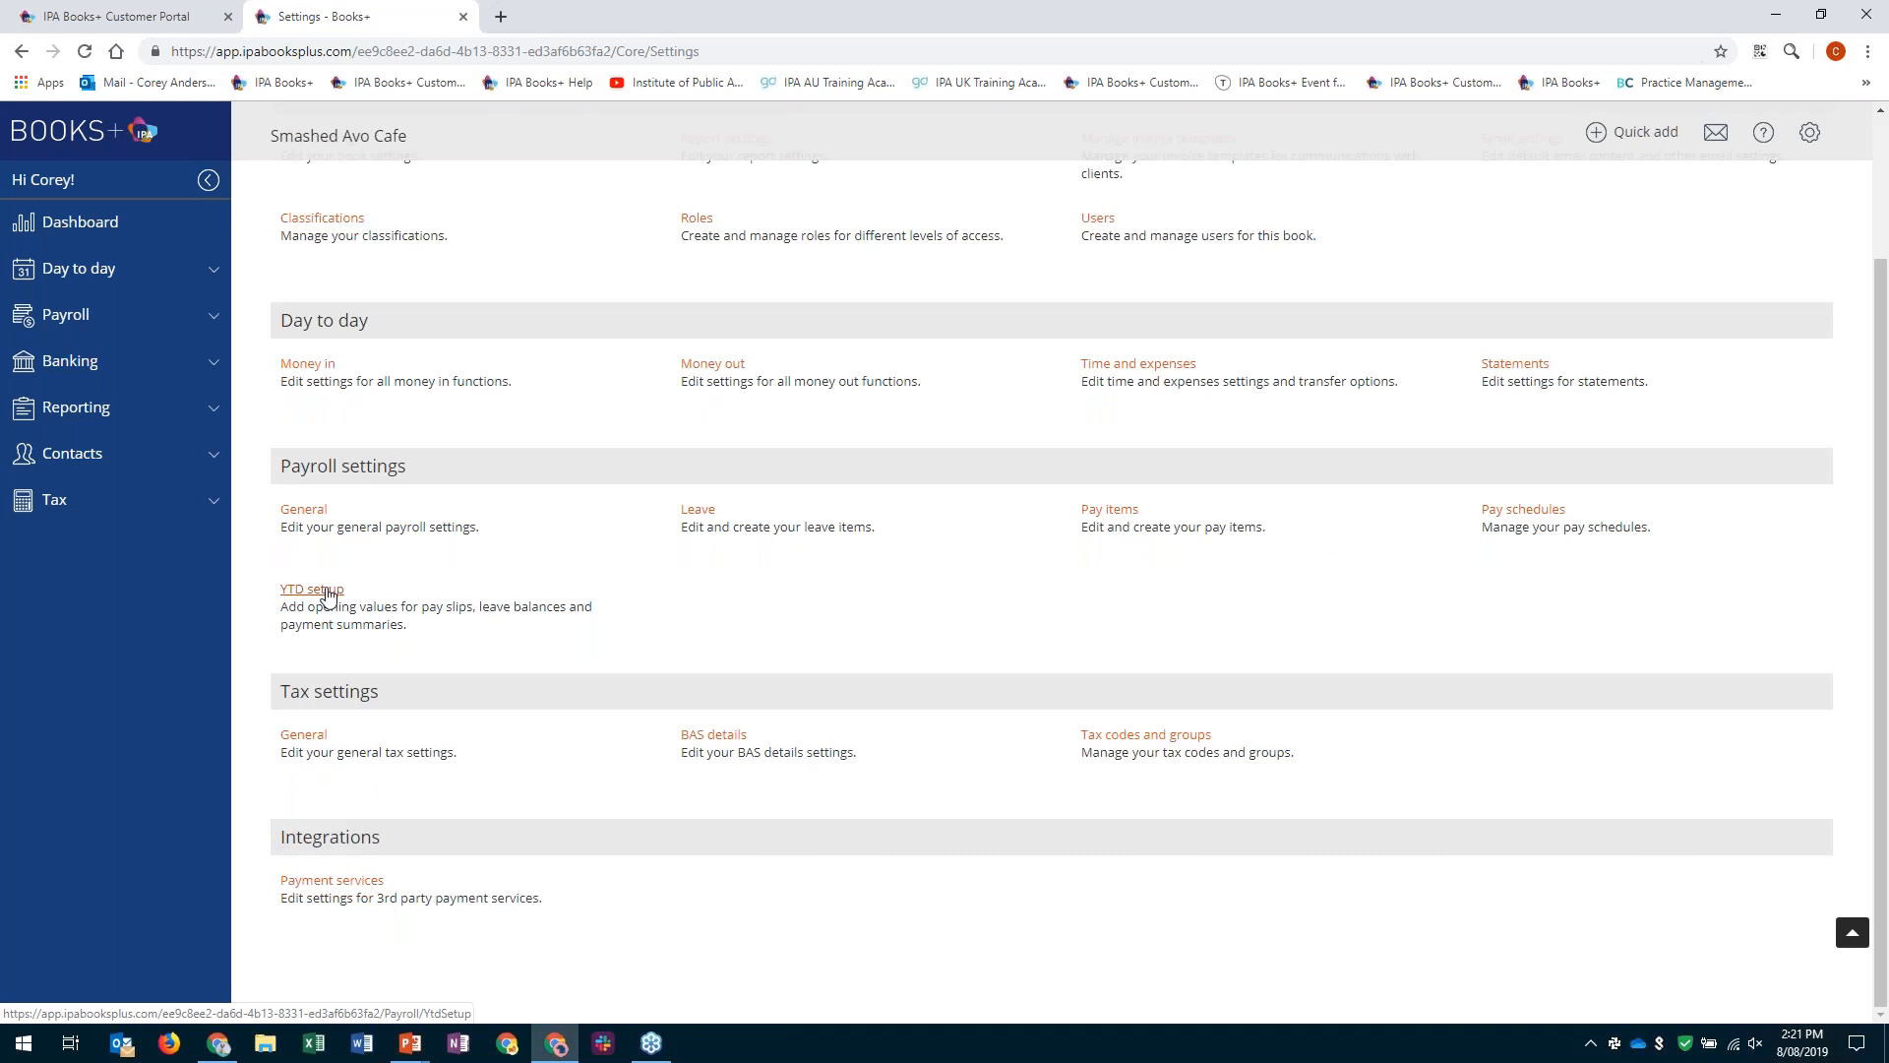
{"action": "left_click", "coordinate": [312, 589]}
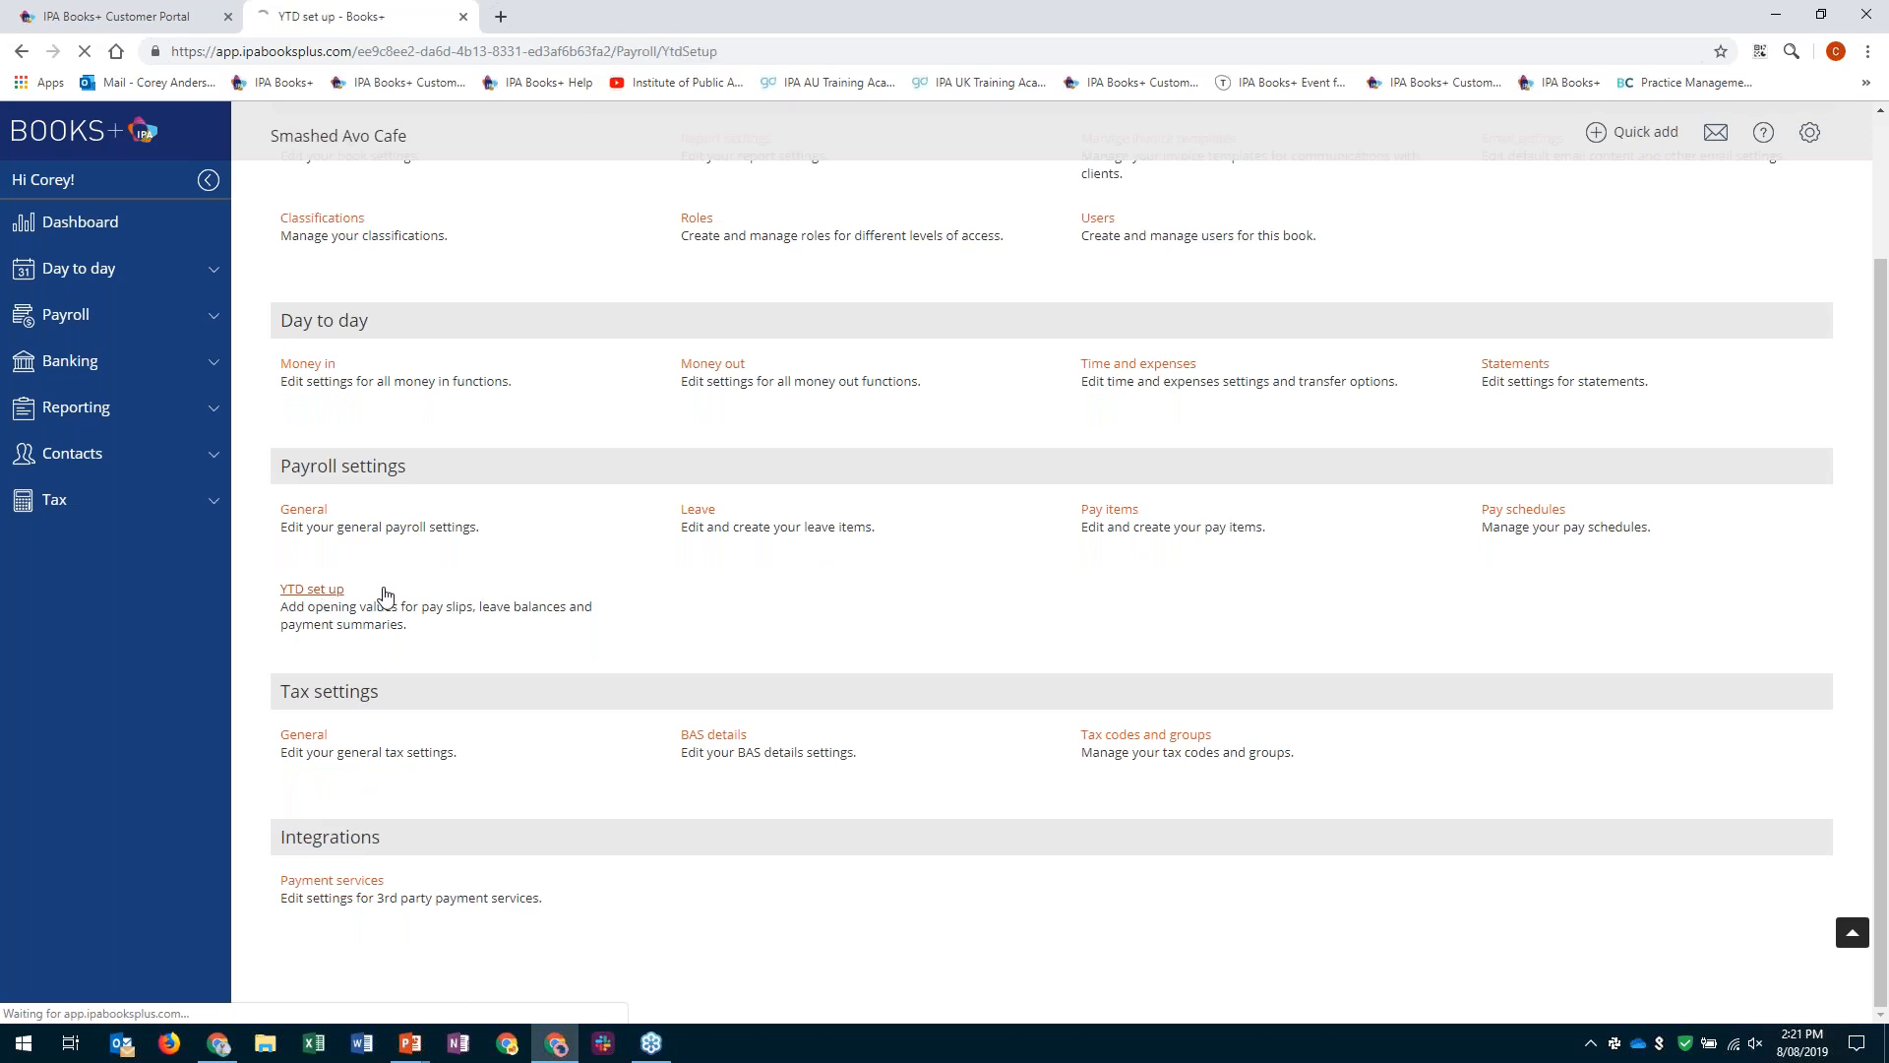
{"action": "left_click", "coordinate": [408, 388]}
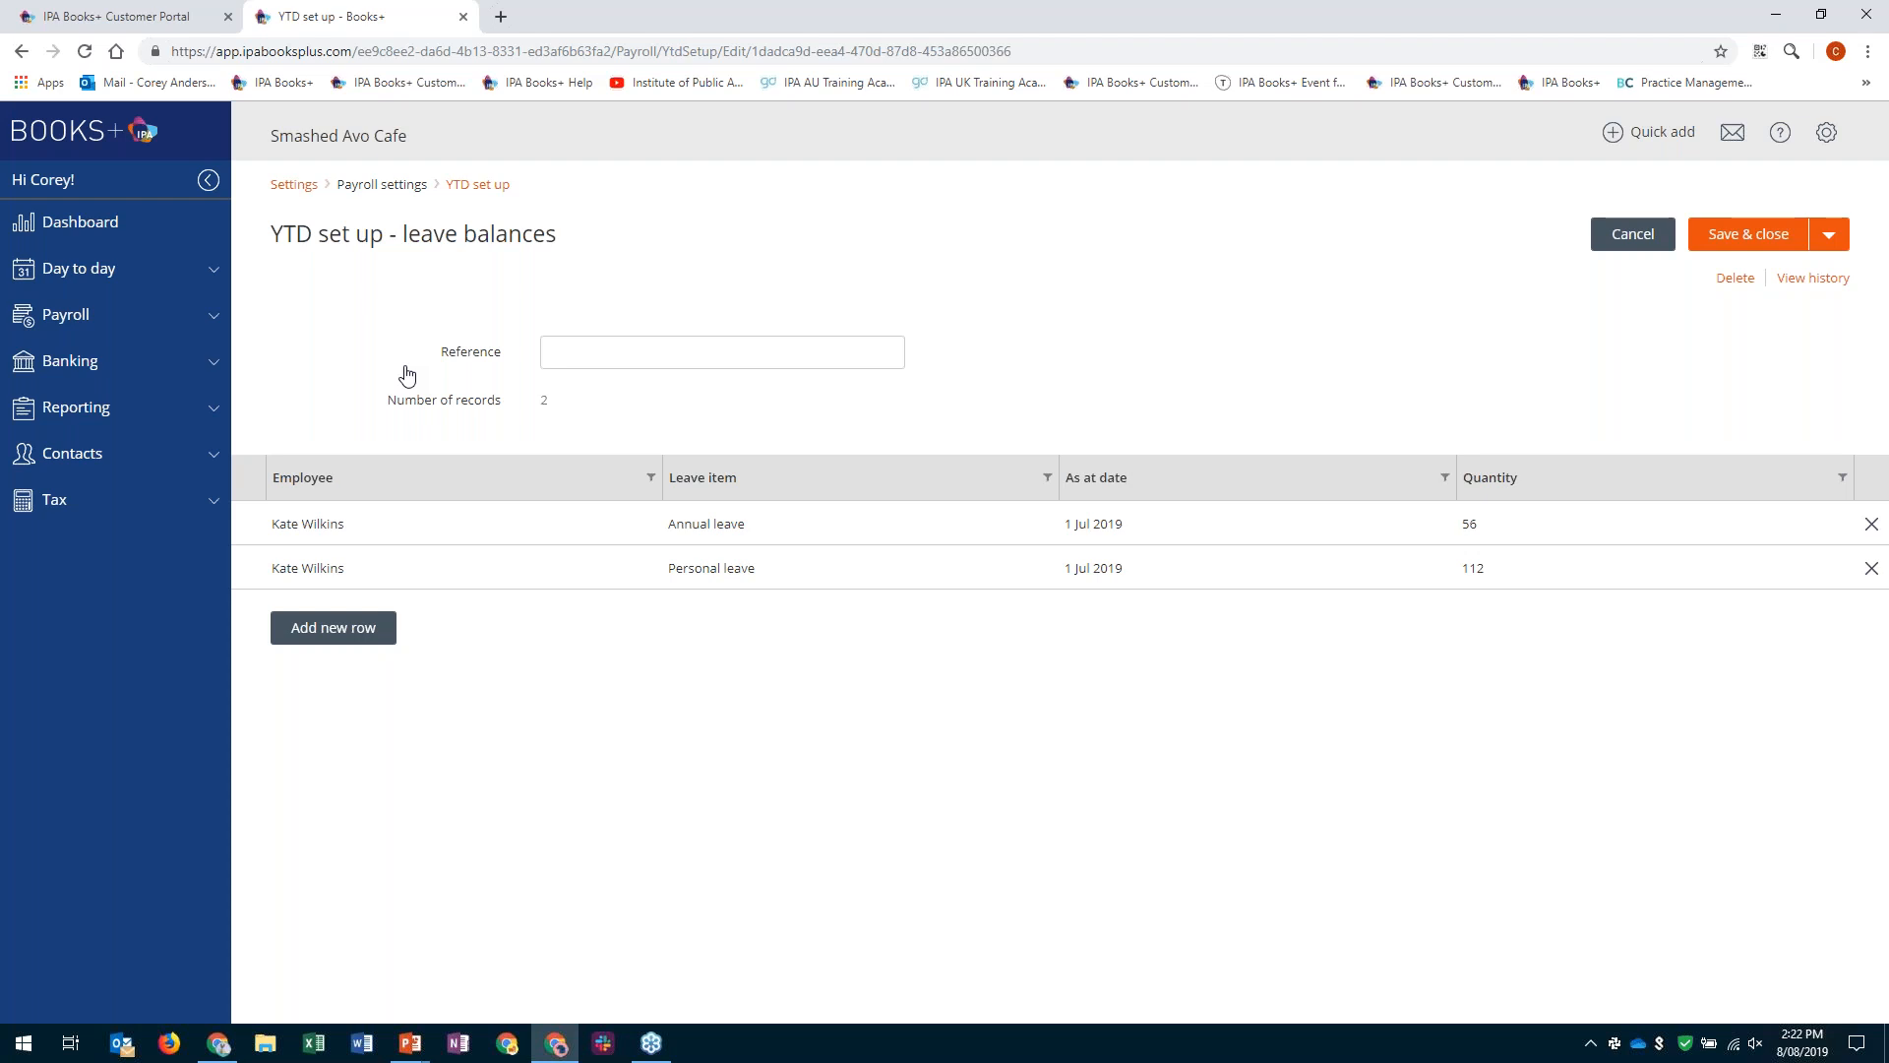
{"action": "left_click", "coordinate": [85, 325]}
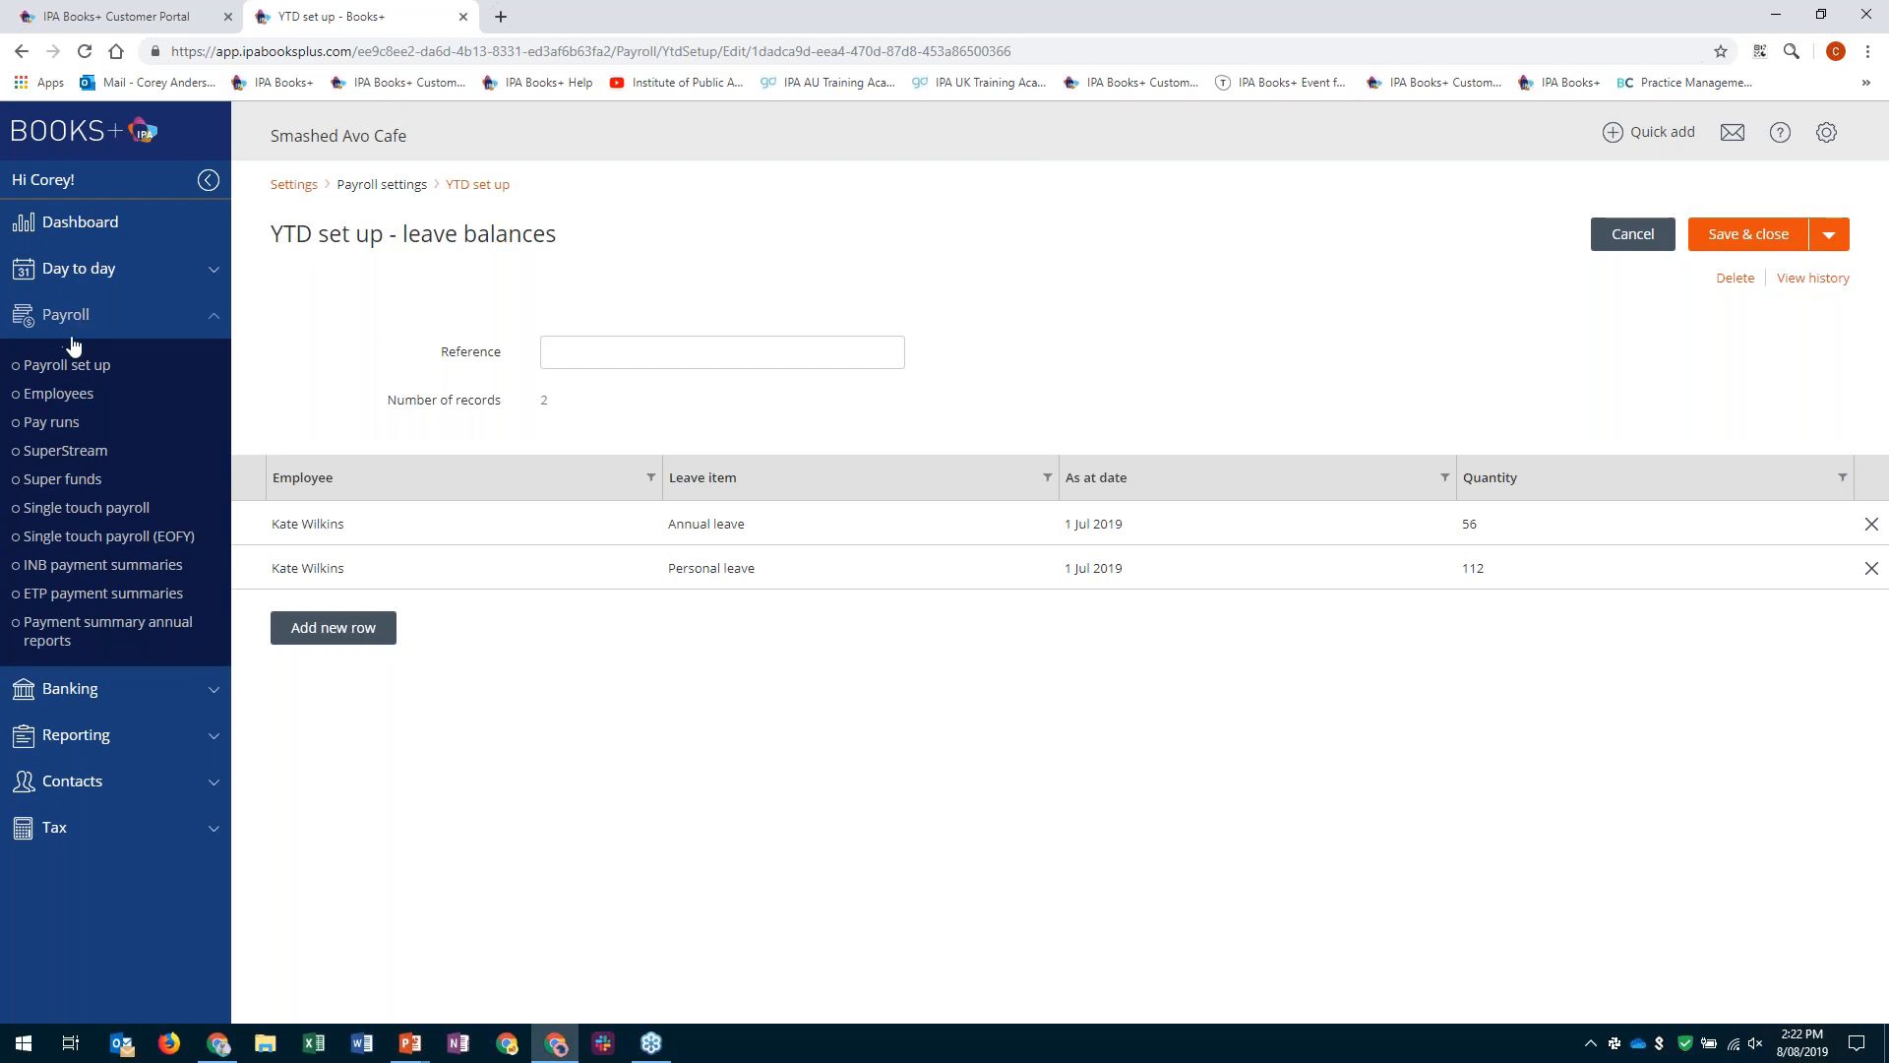
{"action": "left_click", "coordinate": [65, 366]}
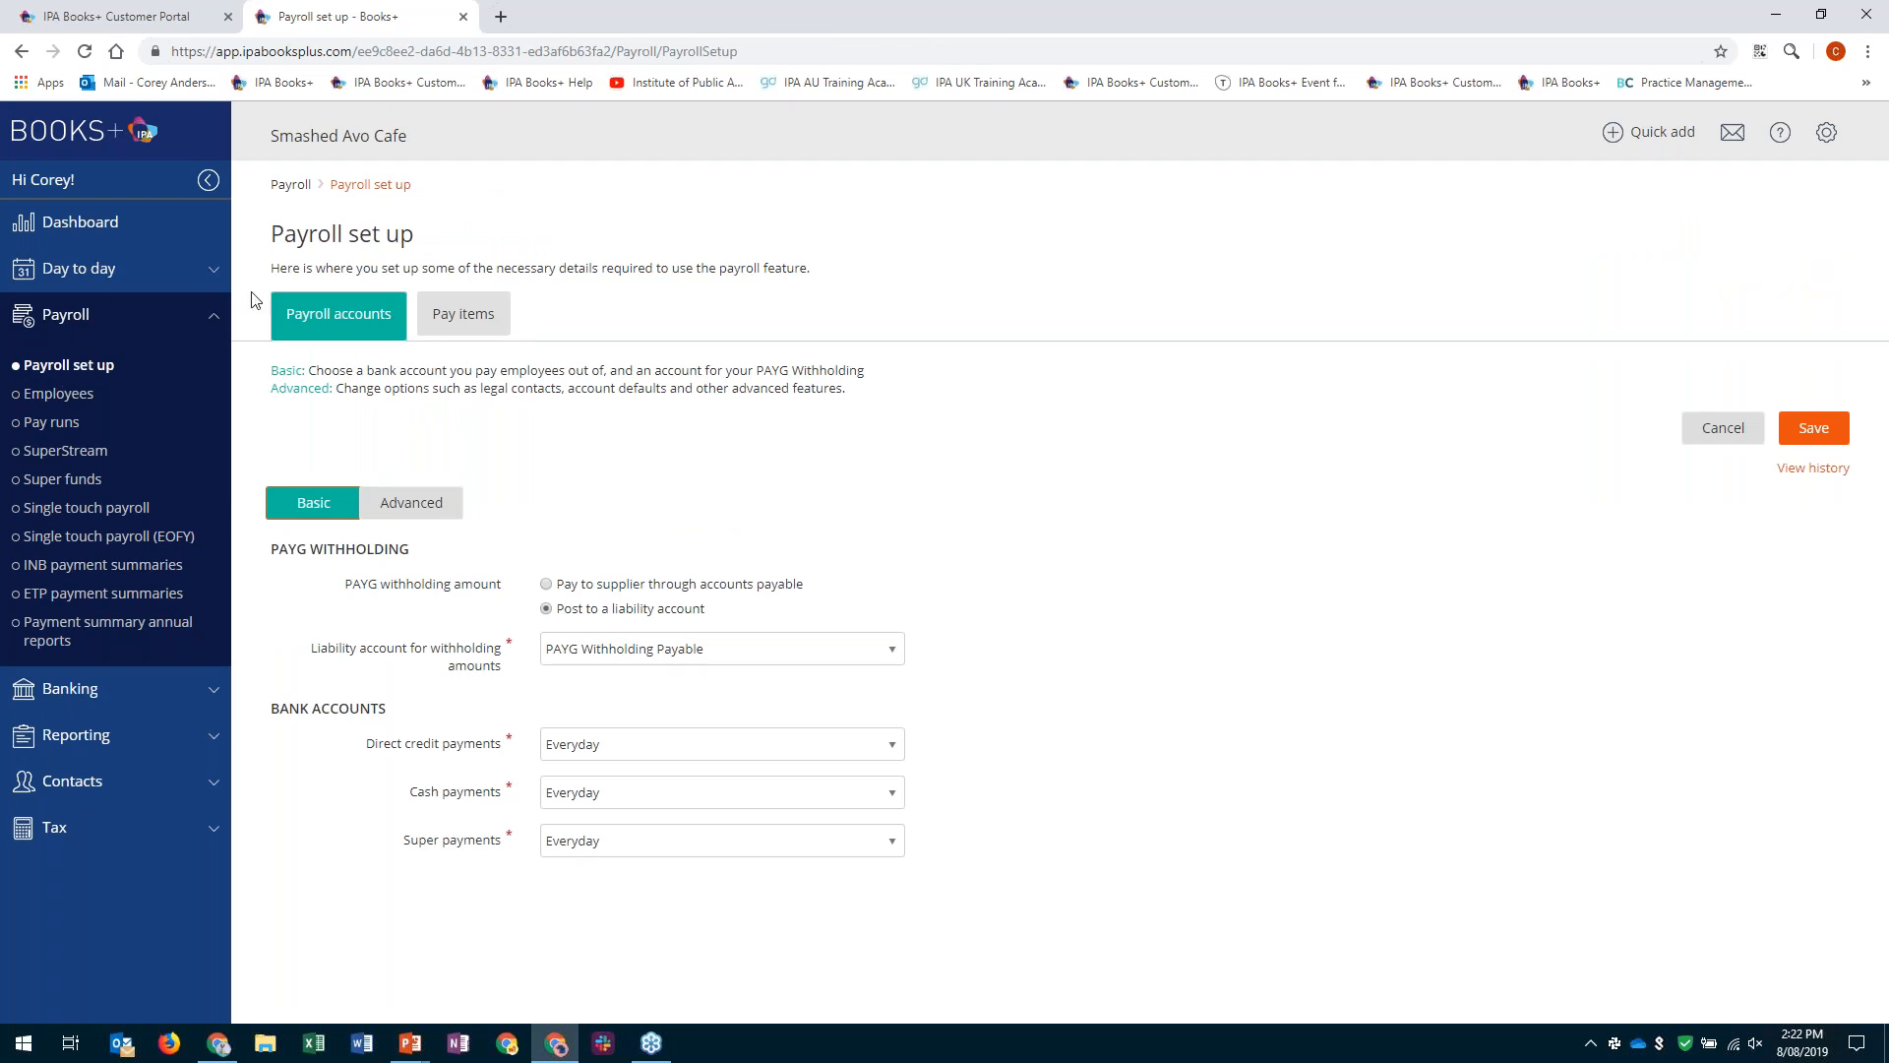
- Add and save a super fund contact with the business name Australian Super
{"action": "left_click", "coordinate": [79, 482]}
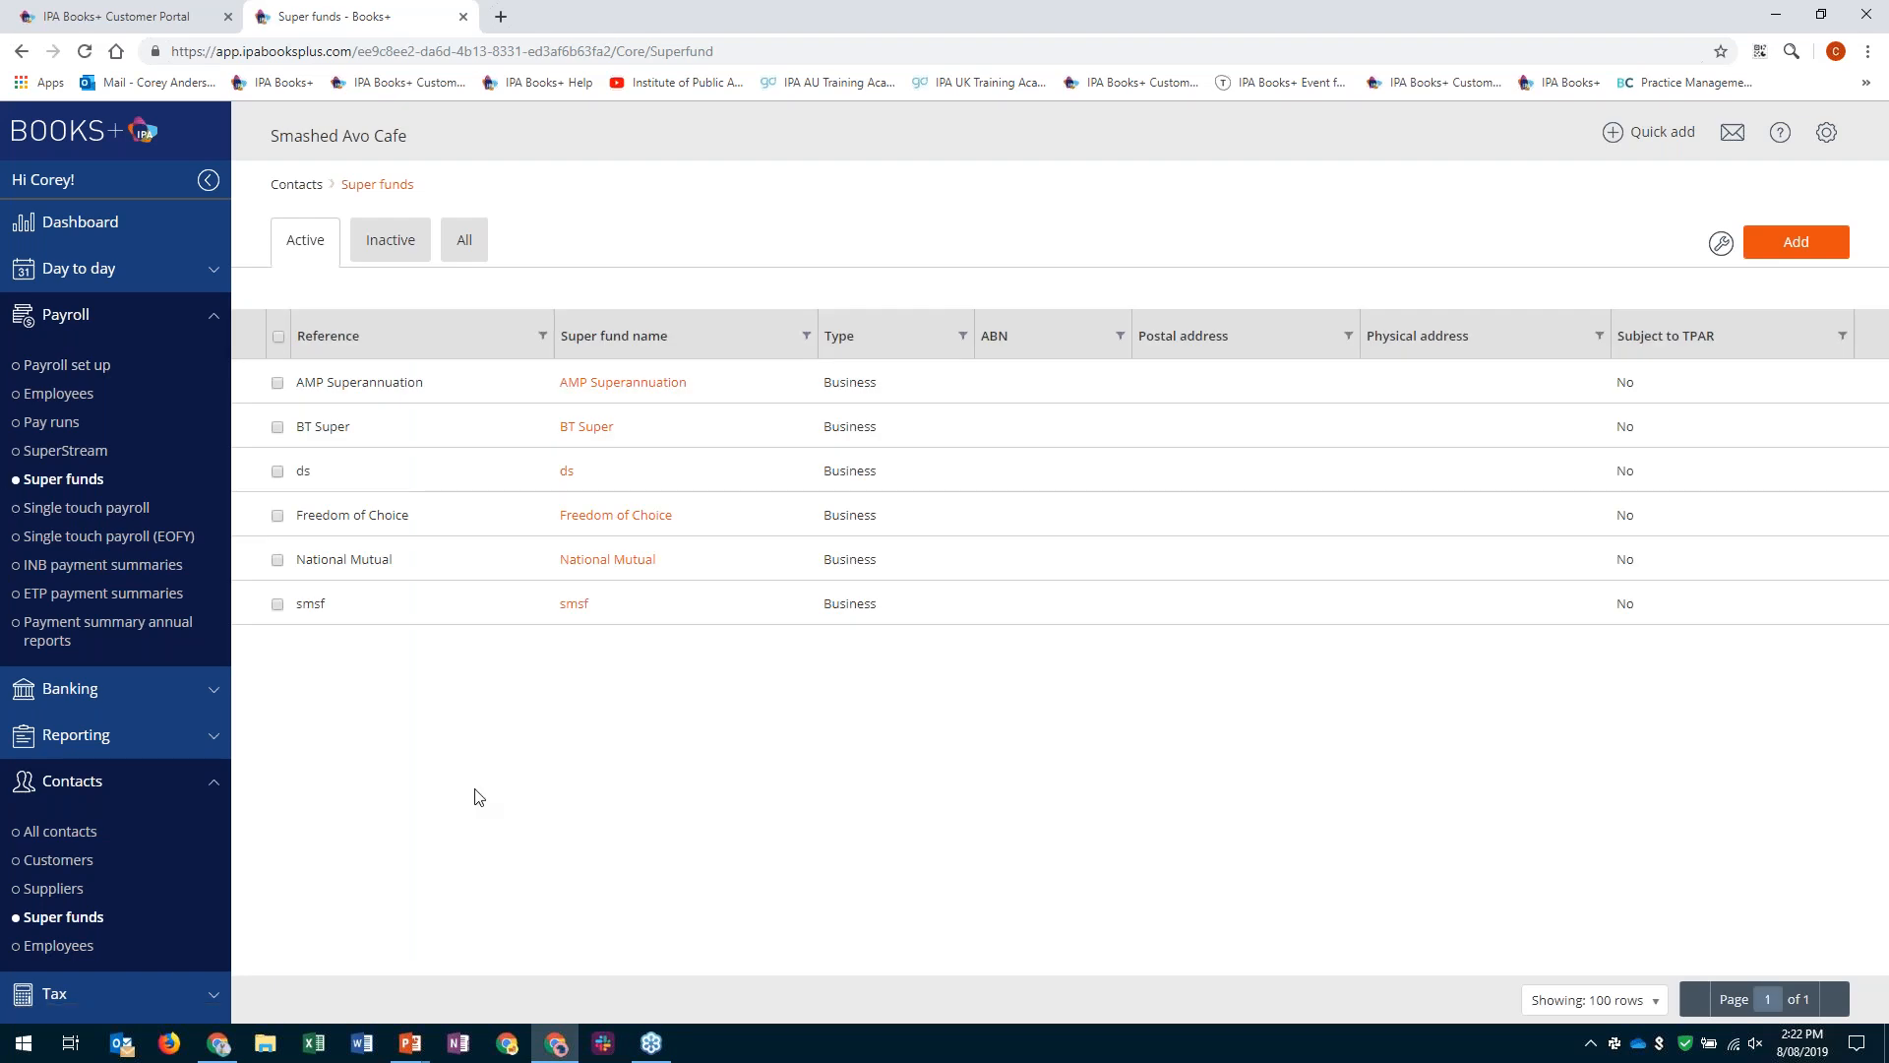
{"action": "left_click", "coordinate": [1813, 254]}
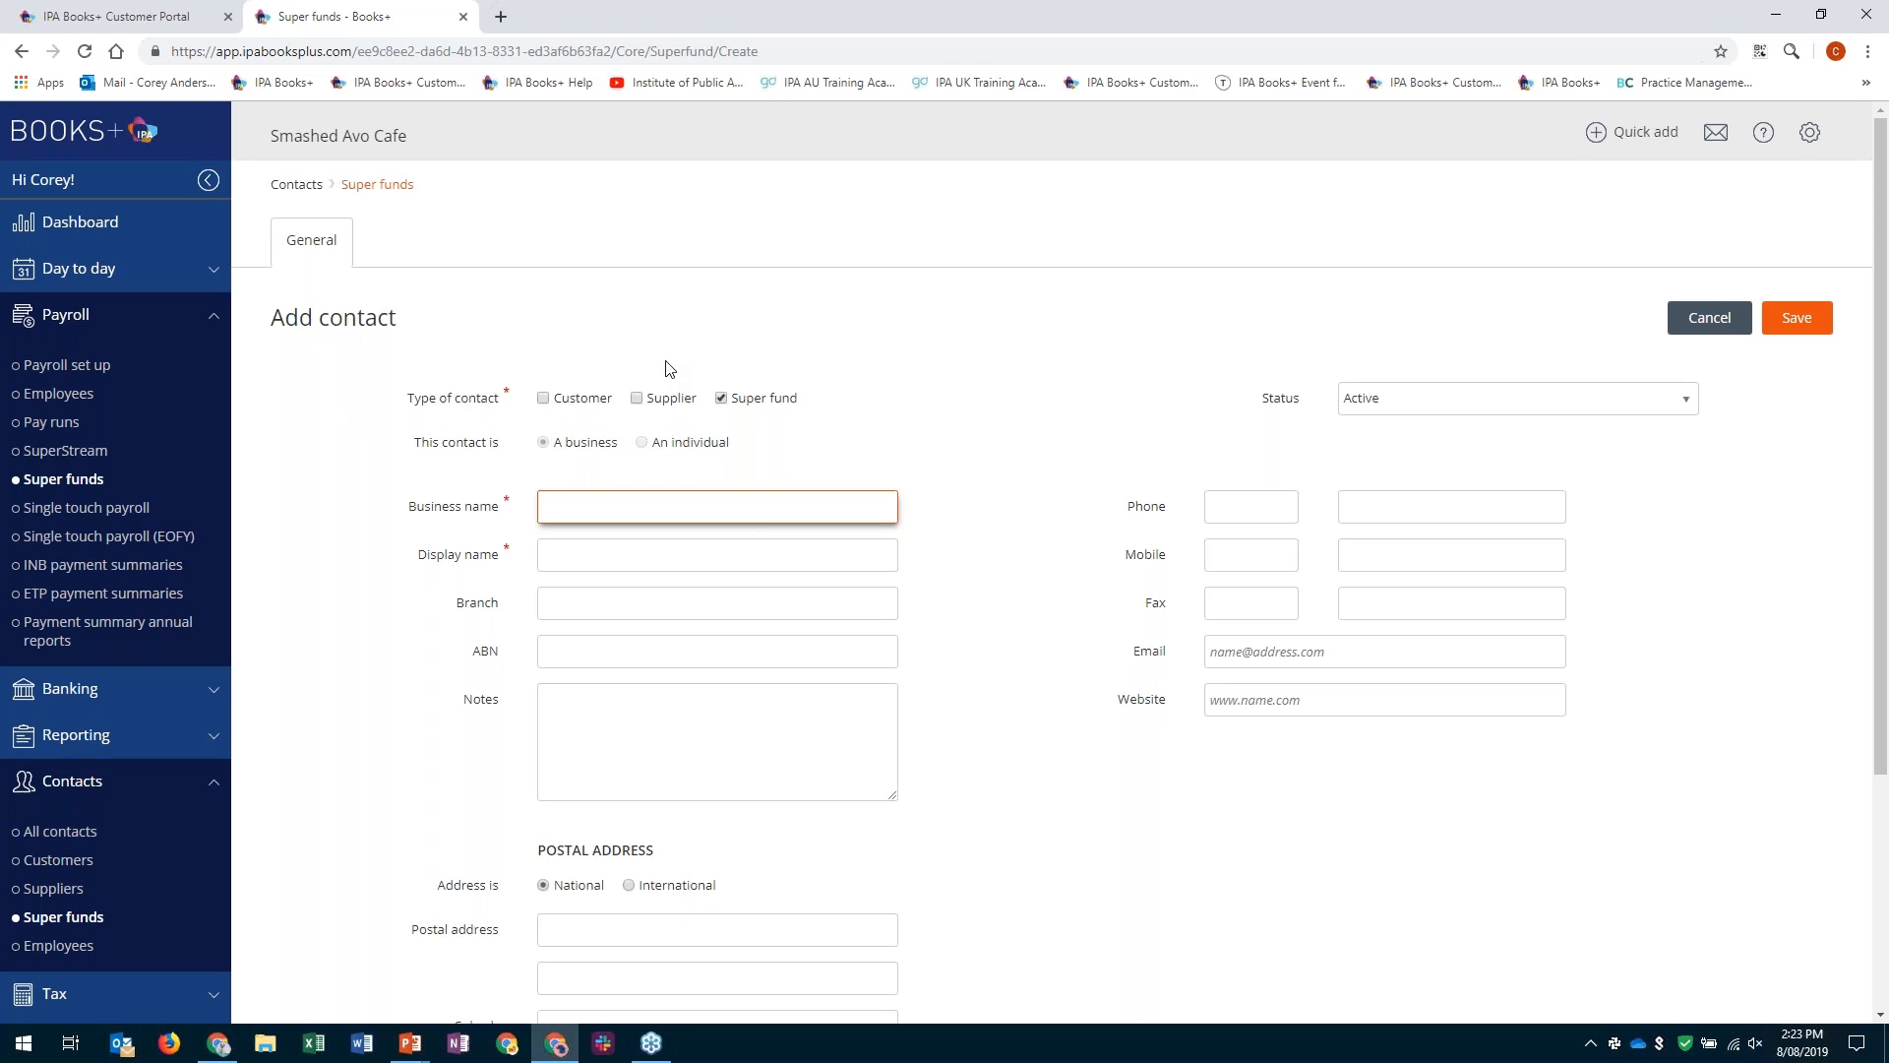
{"action": "type", "text": "Australian Super"}
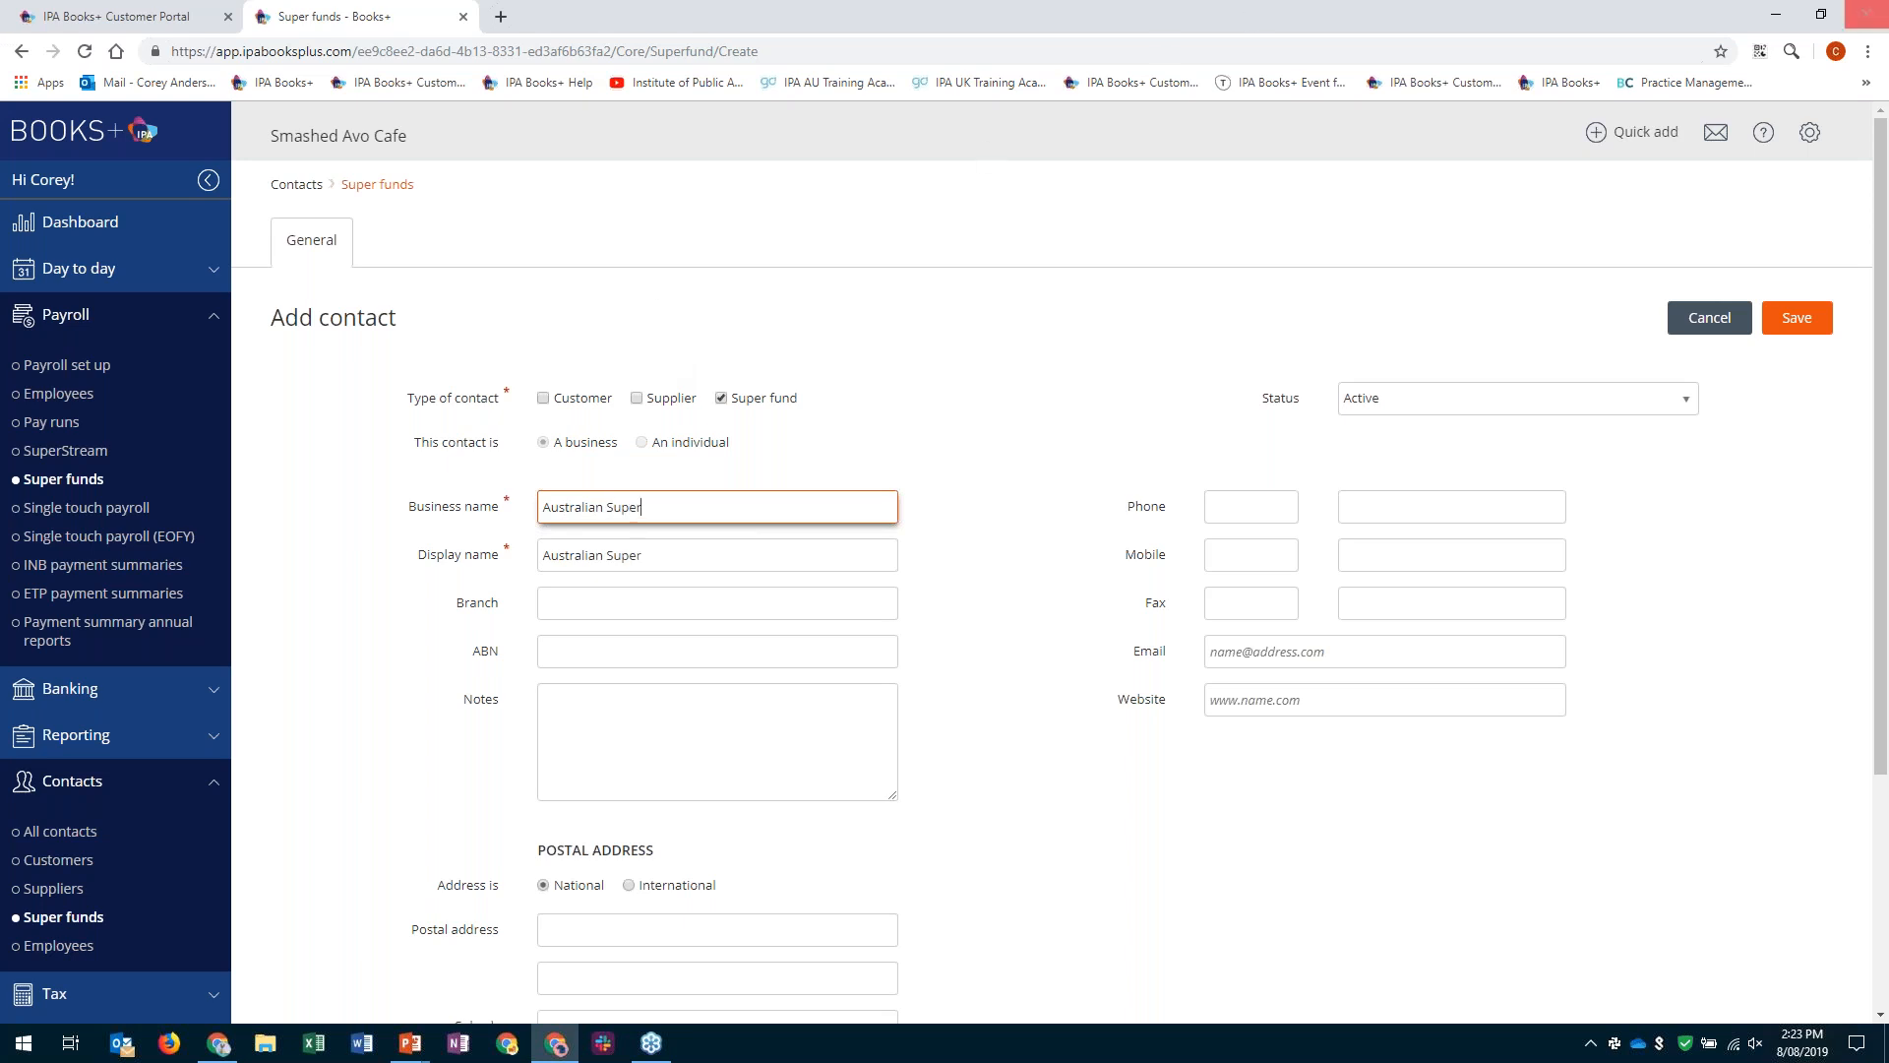
{"action": "left_click", "coordinate": [1806, 327]}
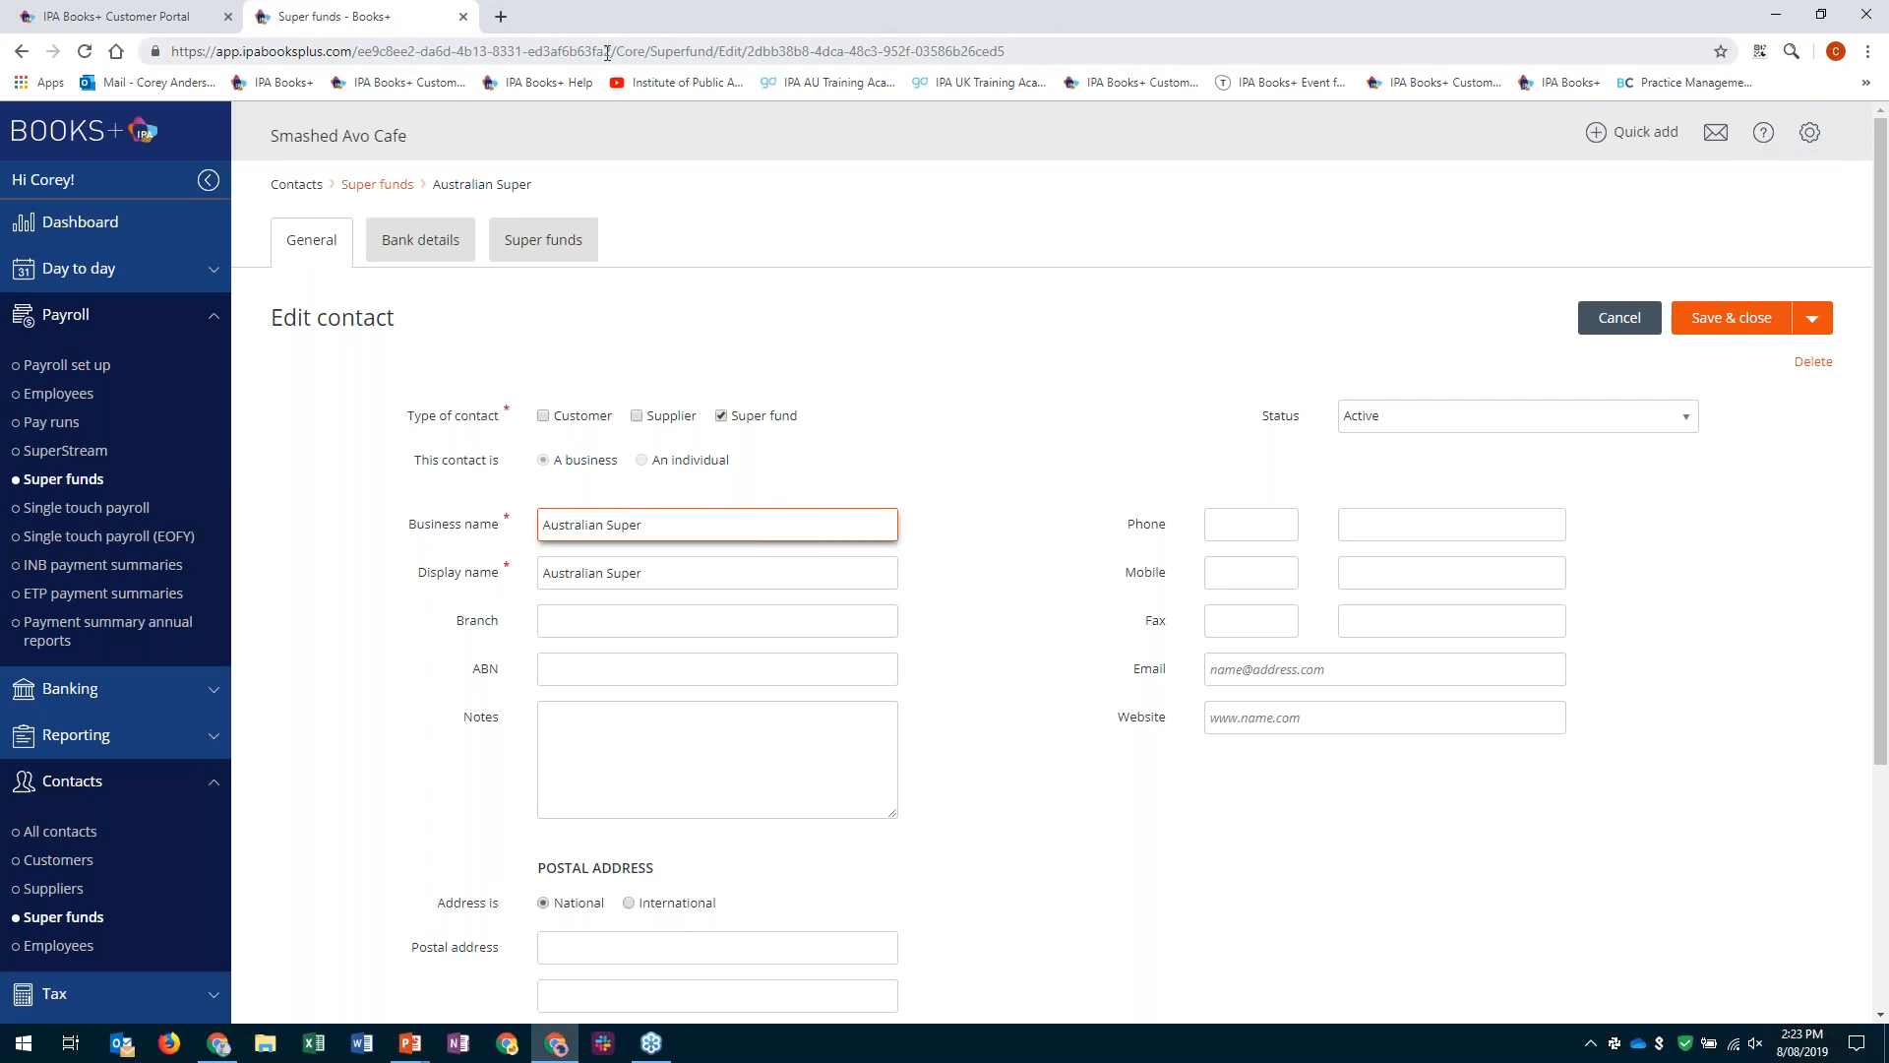
- Open the Australian Super contact's super fund details and select AustralianSuper as its APRA fund to list the fund products
{"action": "left_click", "coordinate": [528, 244]}
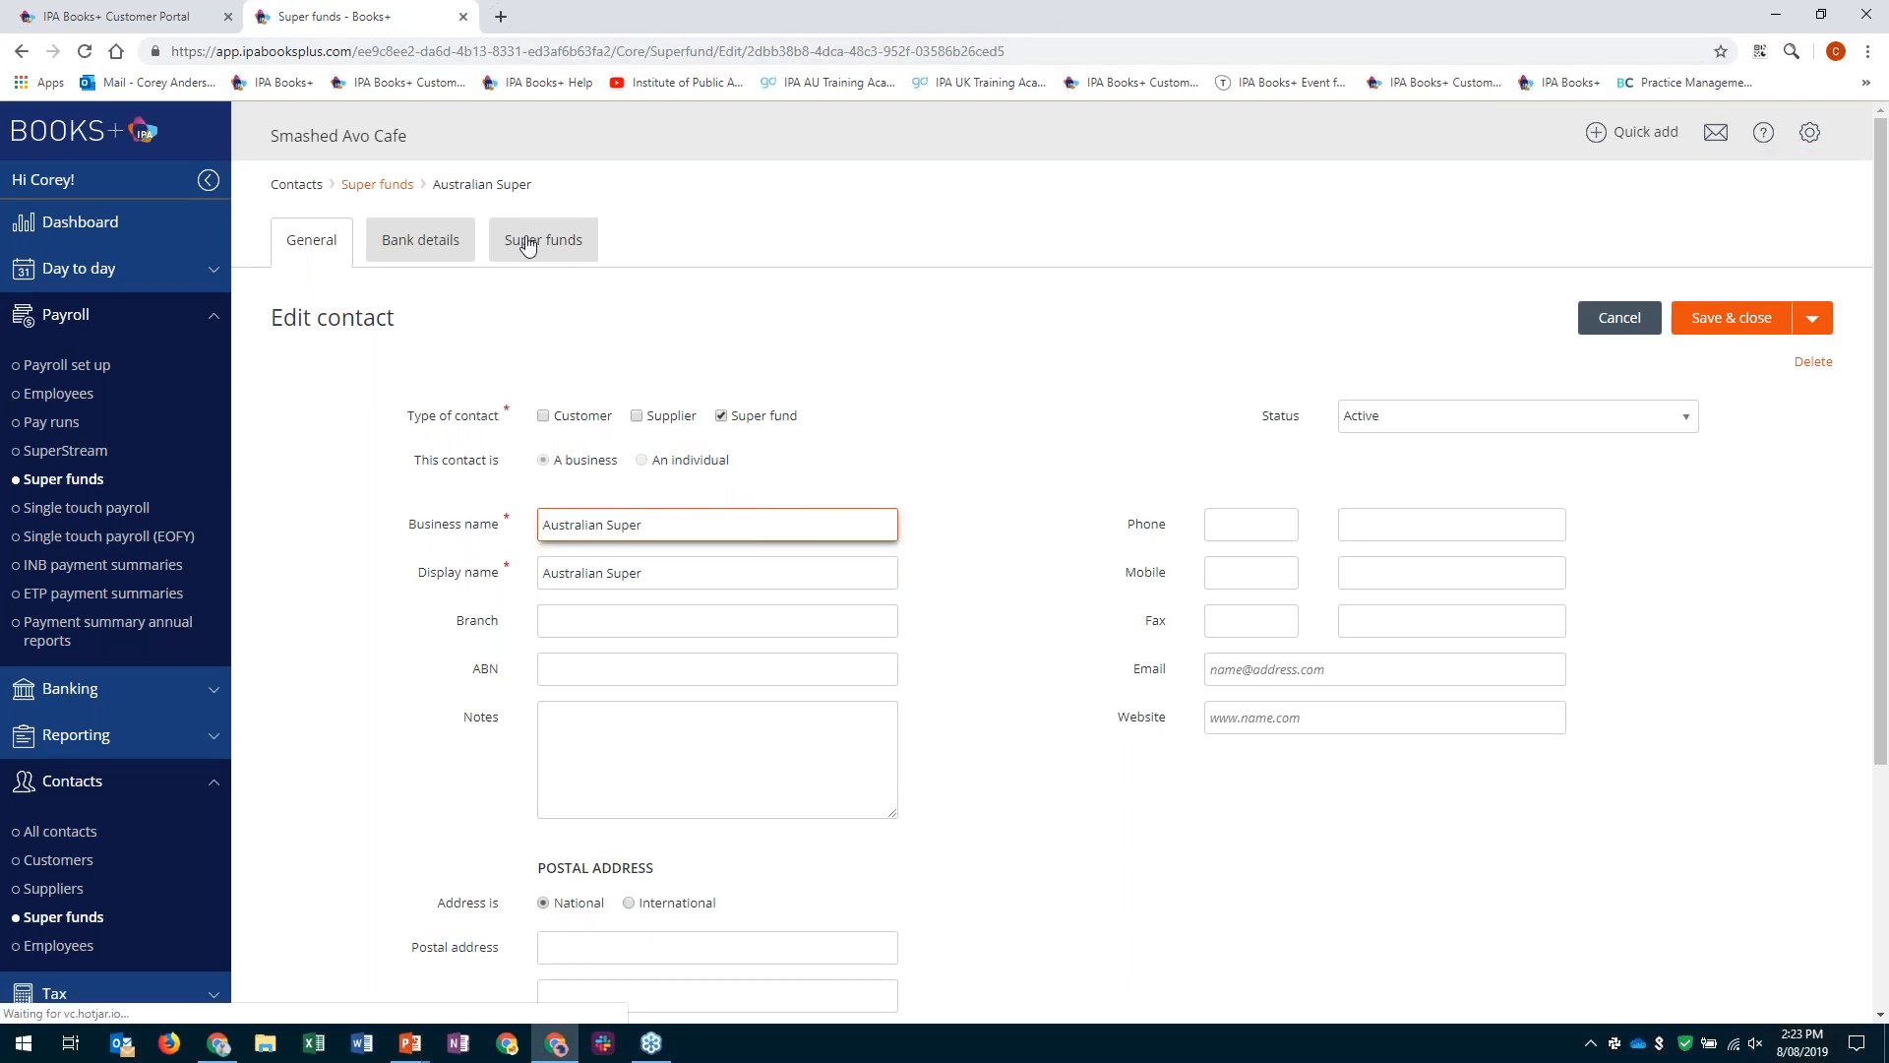
{"action": "left_click", "coordinate": [529, 244]}
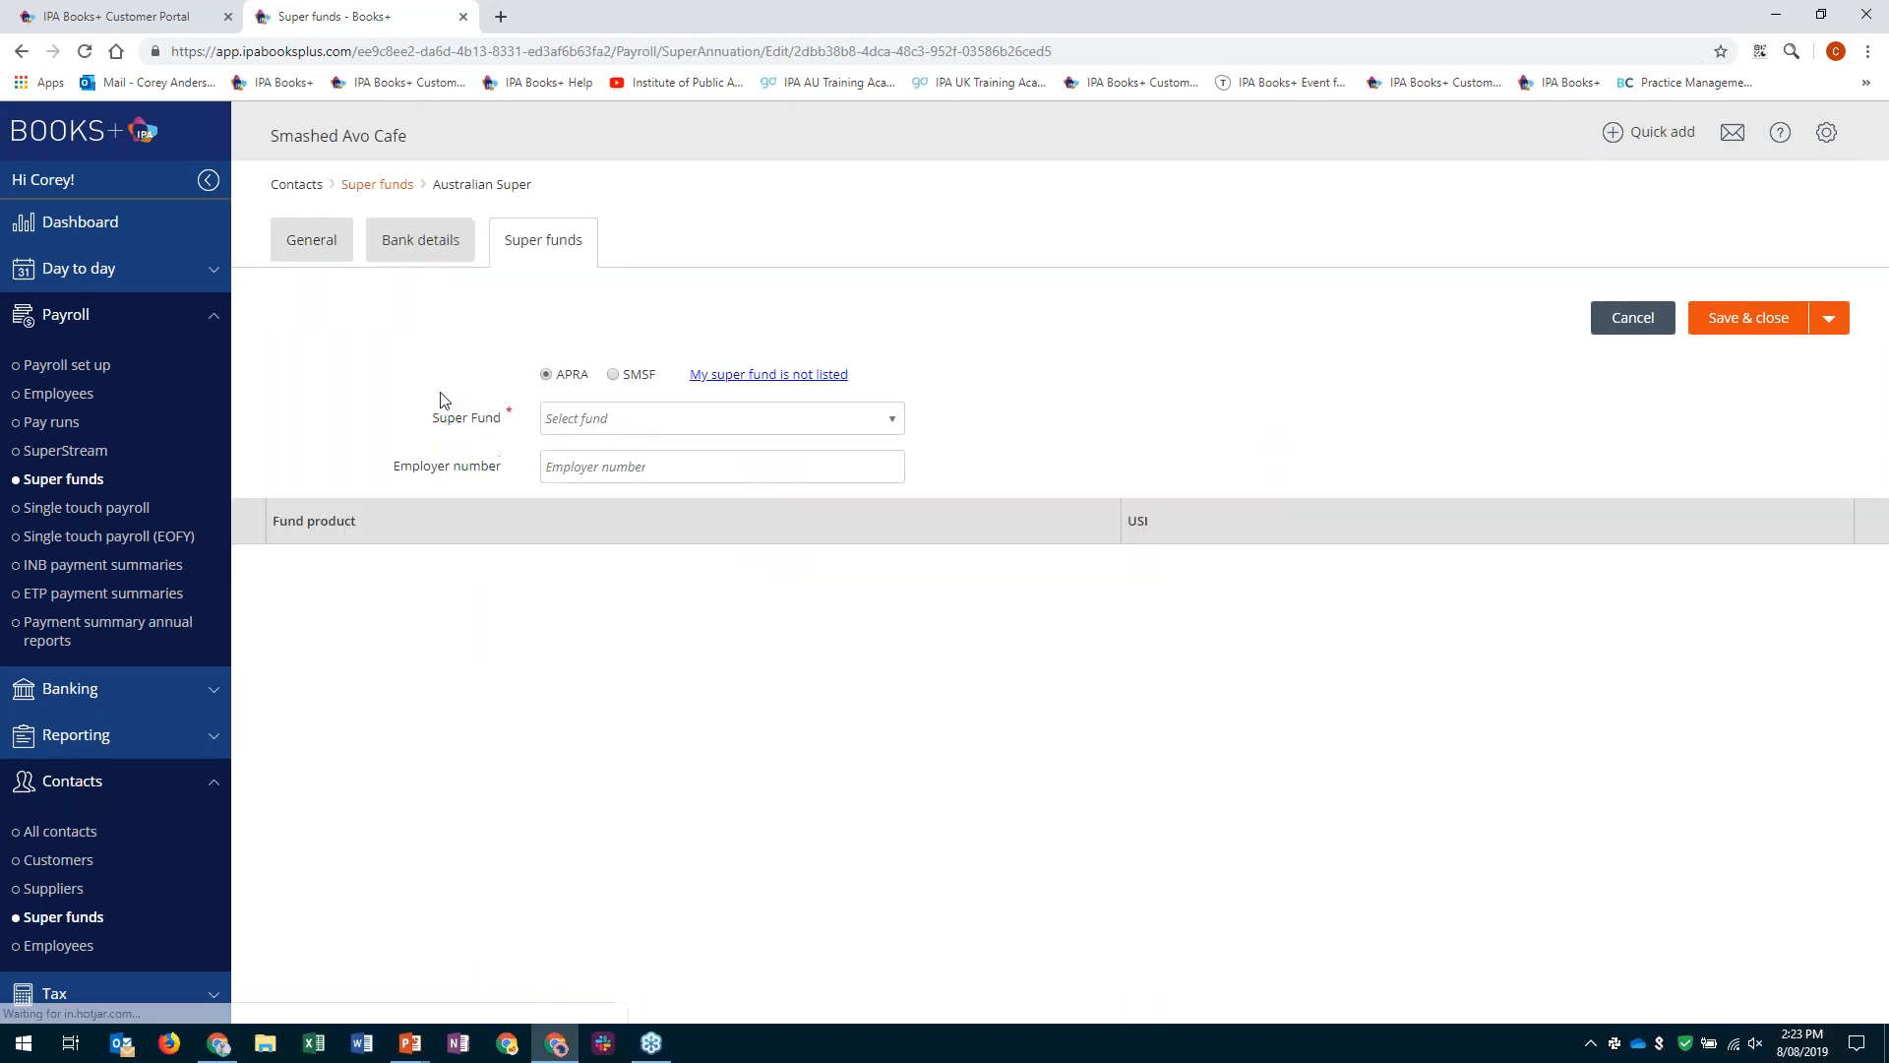
{"action": "scroll", "coordinate": [777, 543], "scroll_direction": "down", "scroll_amount": 5}
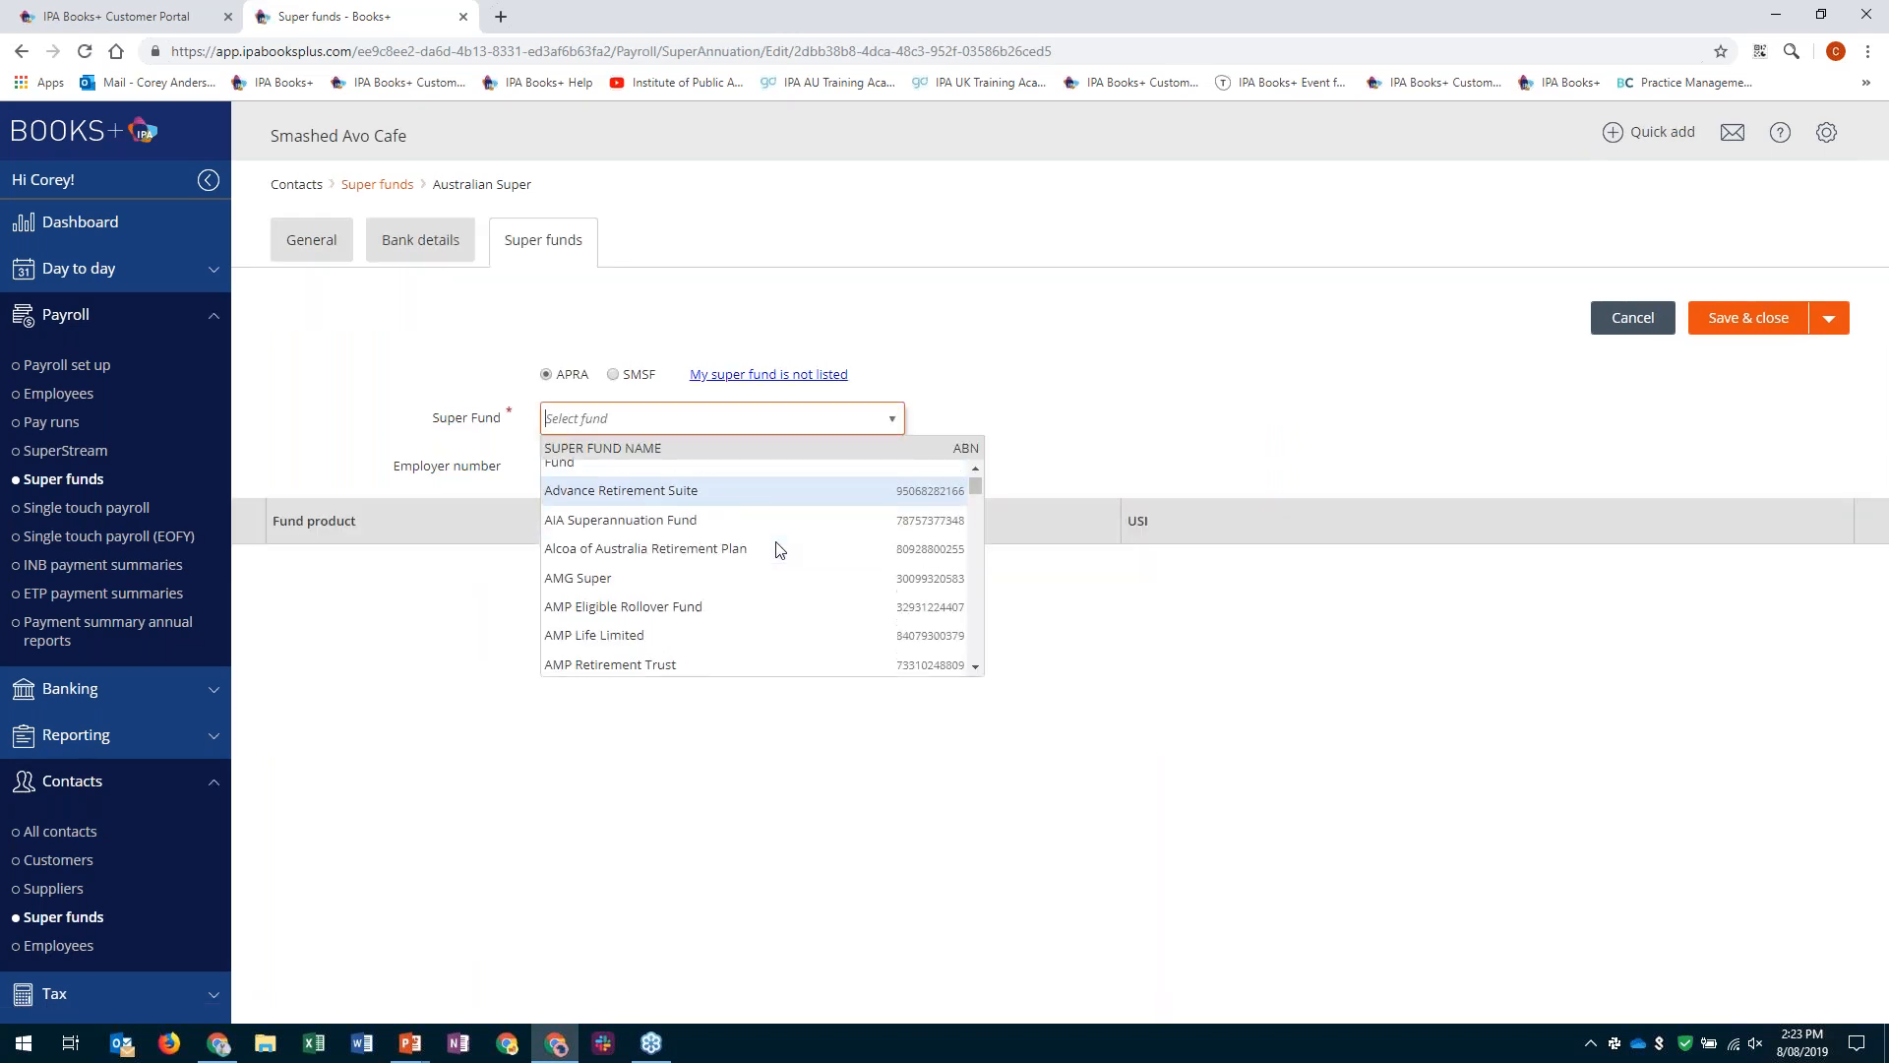
{"action": "scroll", "coordinate": [777, 549], "scroll_direction": "down", "scroll_amount": 3}
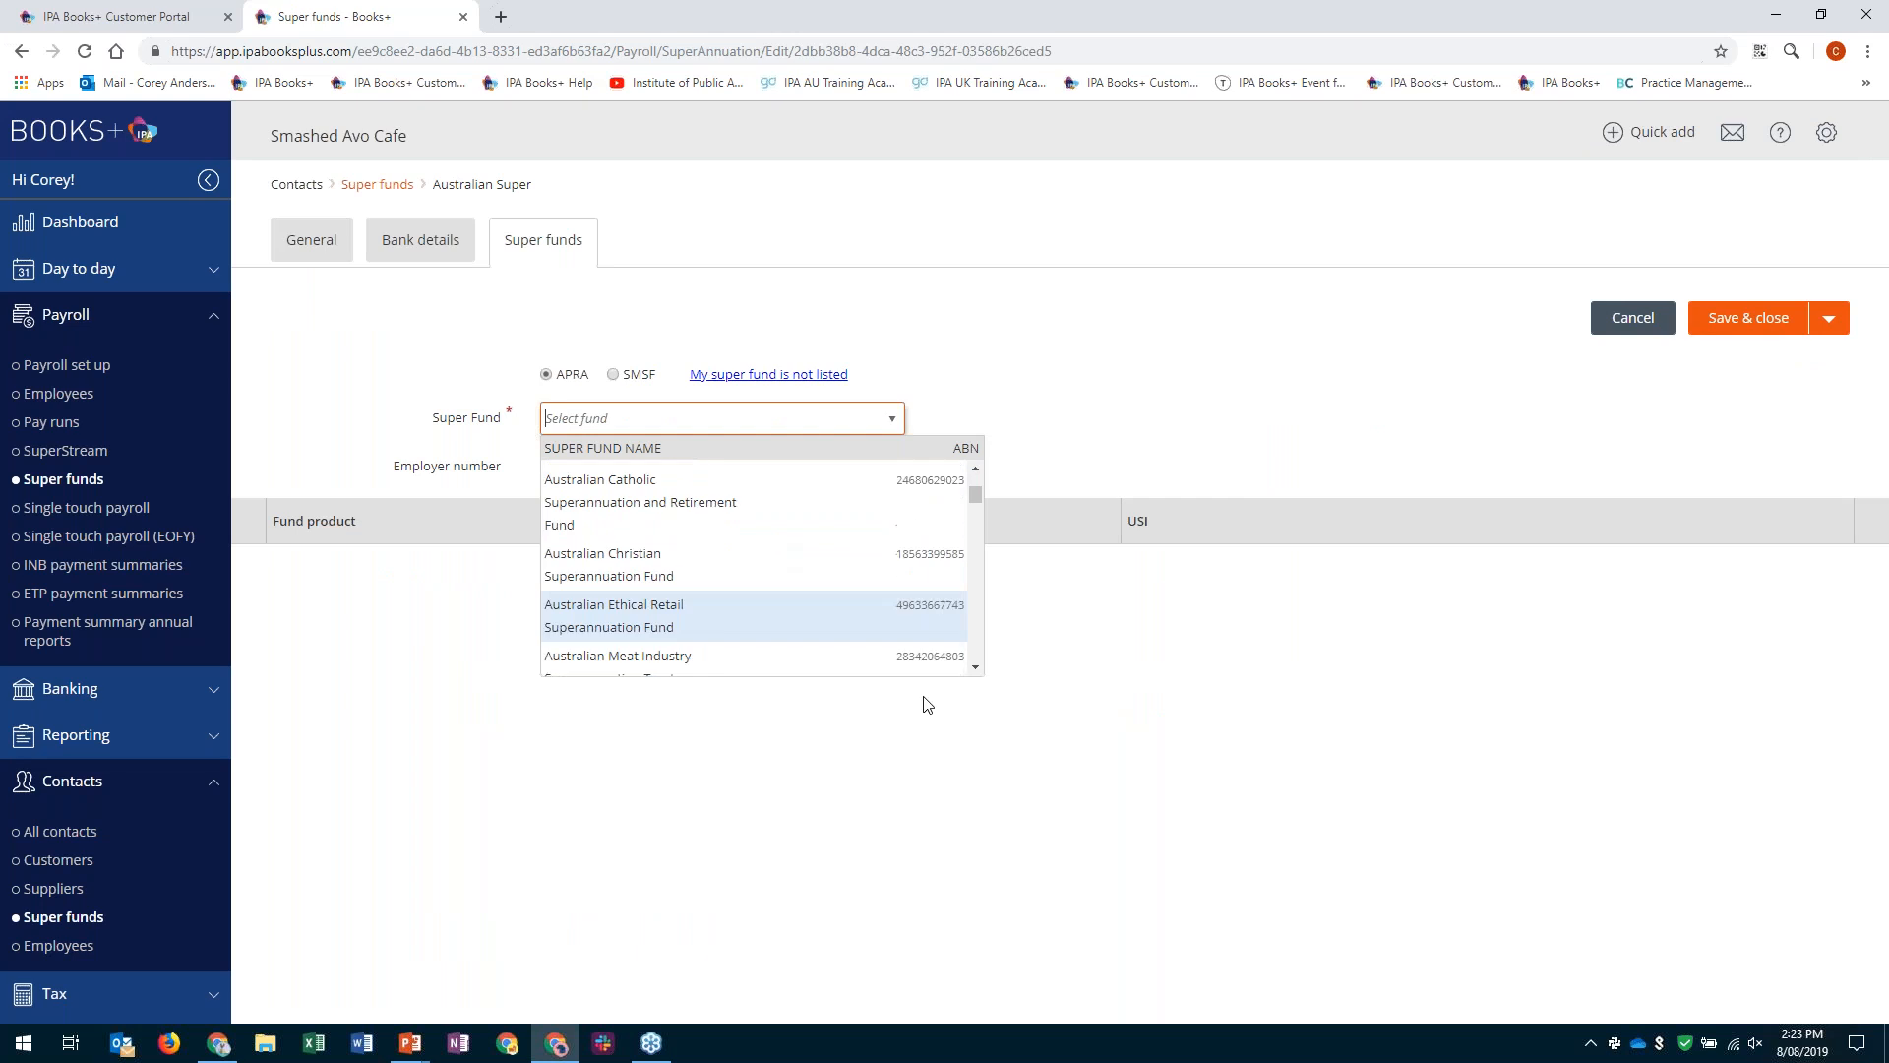
{"action": "left_click", "coordinate": [975, 667]}
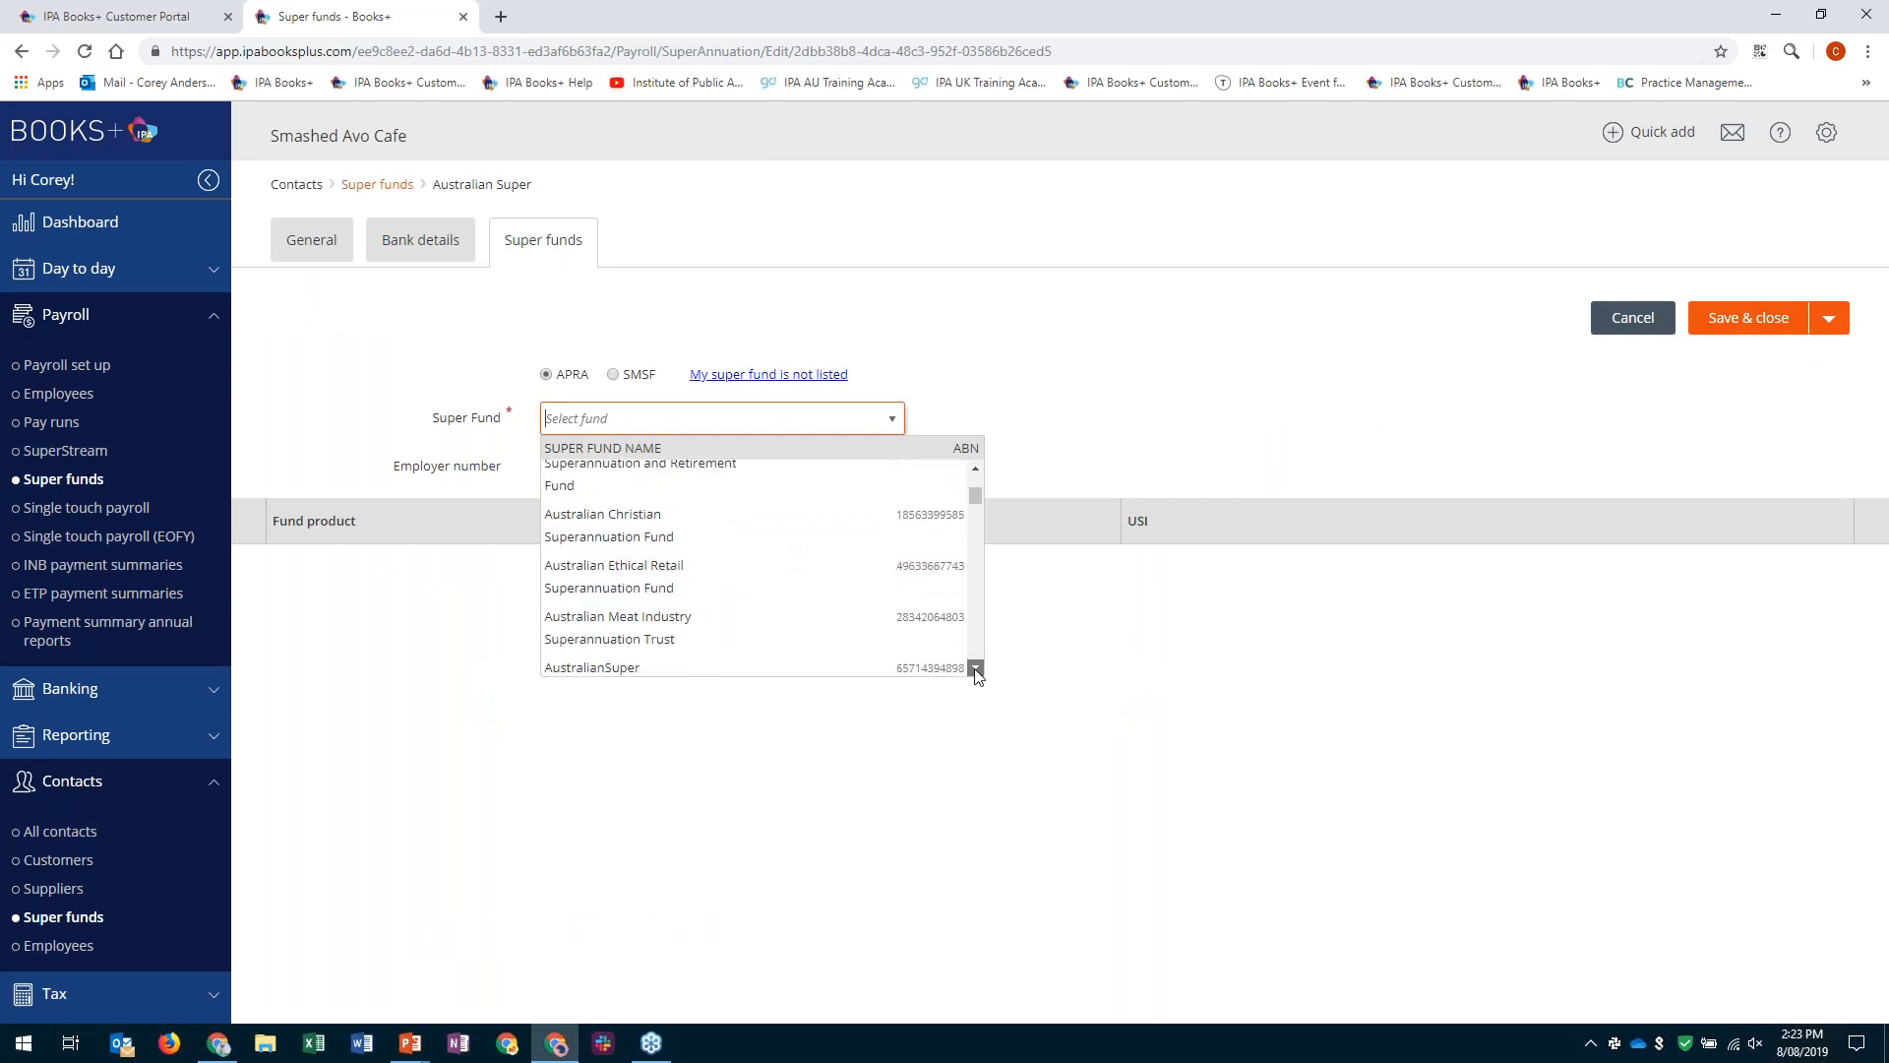
{"action": "scroll", "coordinate": [582, 539], "scroll_direction": "up", "scroll_amount": 2}
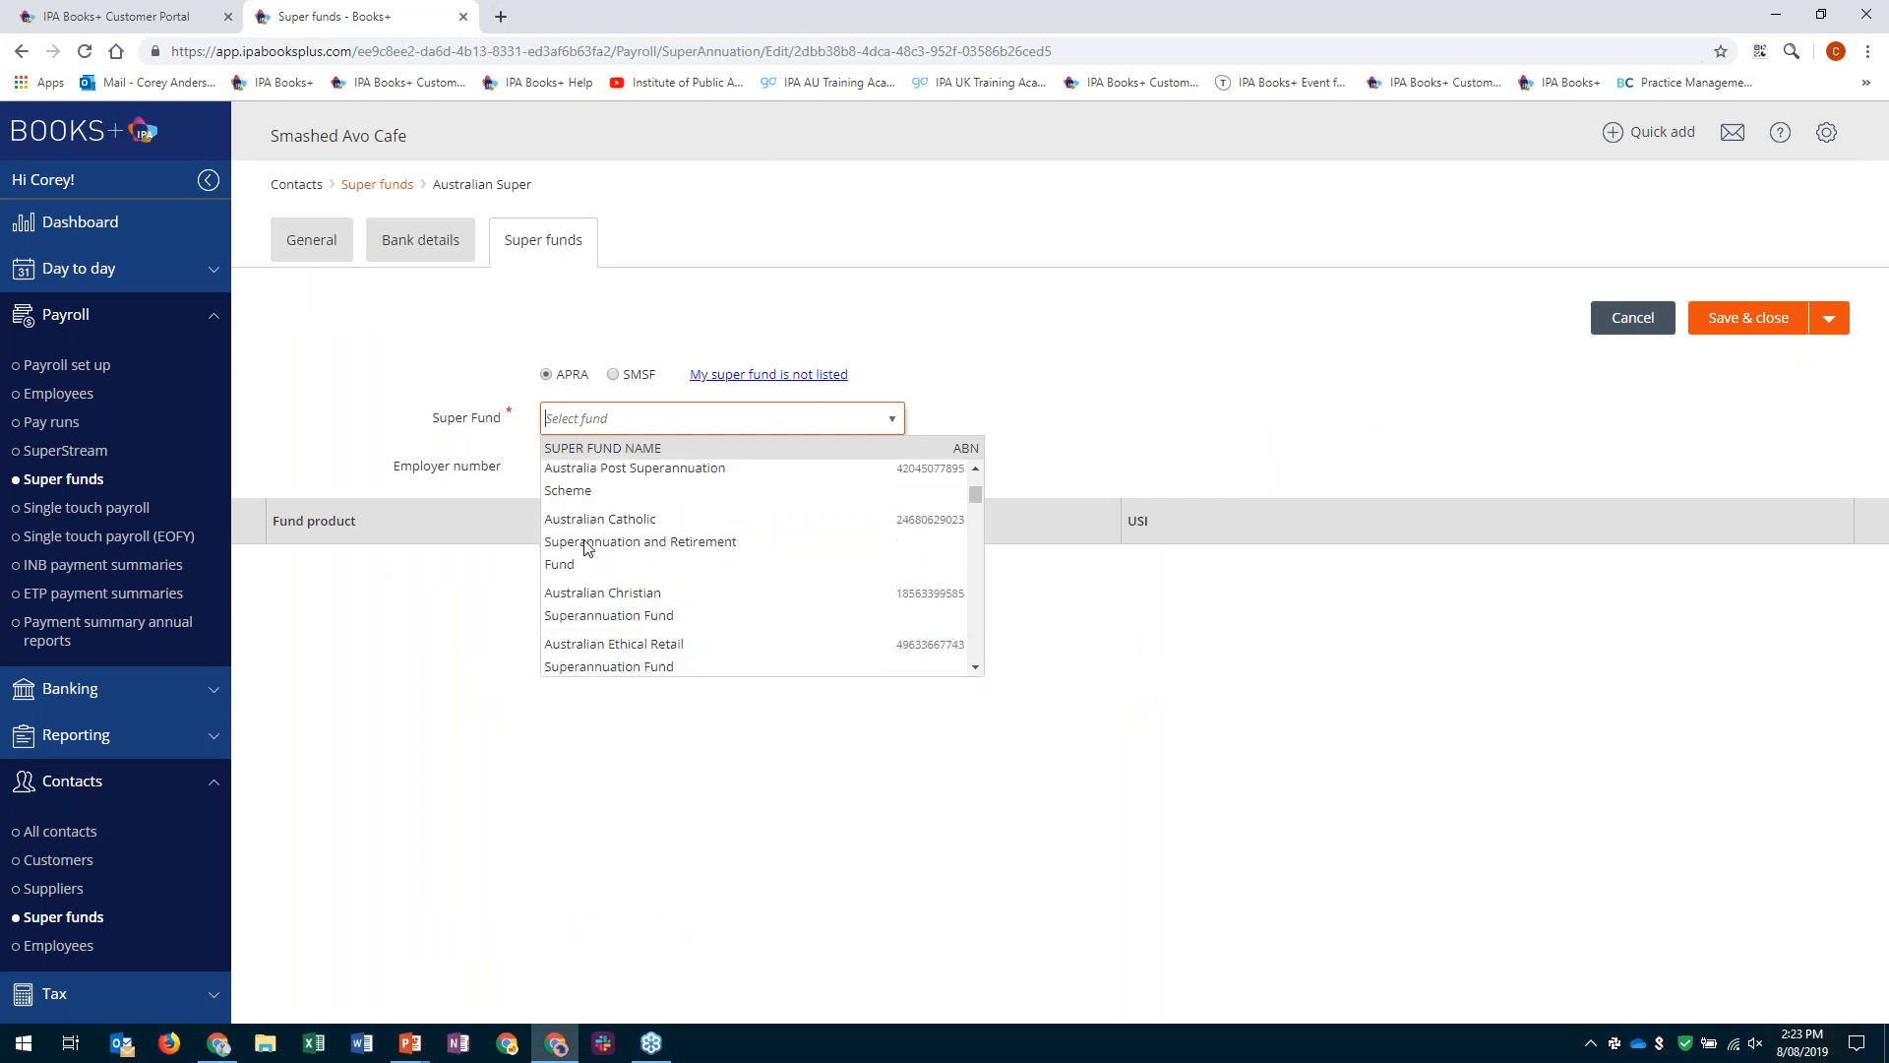
{"action": "scroll", "coordinate": [588, 547], "scroll_direction": "down", "scroll_amount": 2}
{"action": "scroll", "coordinate": [589, 551], "scroll_direction": "up", "scroll_amount": 8}
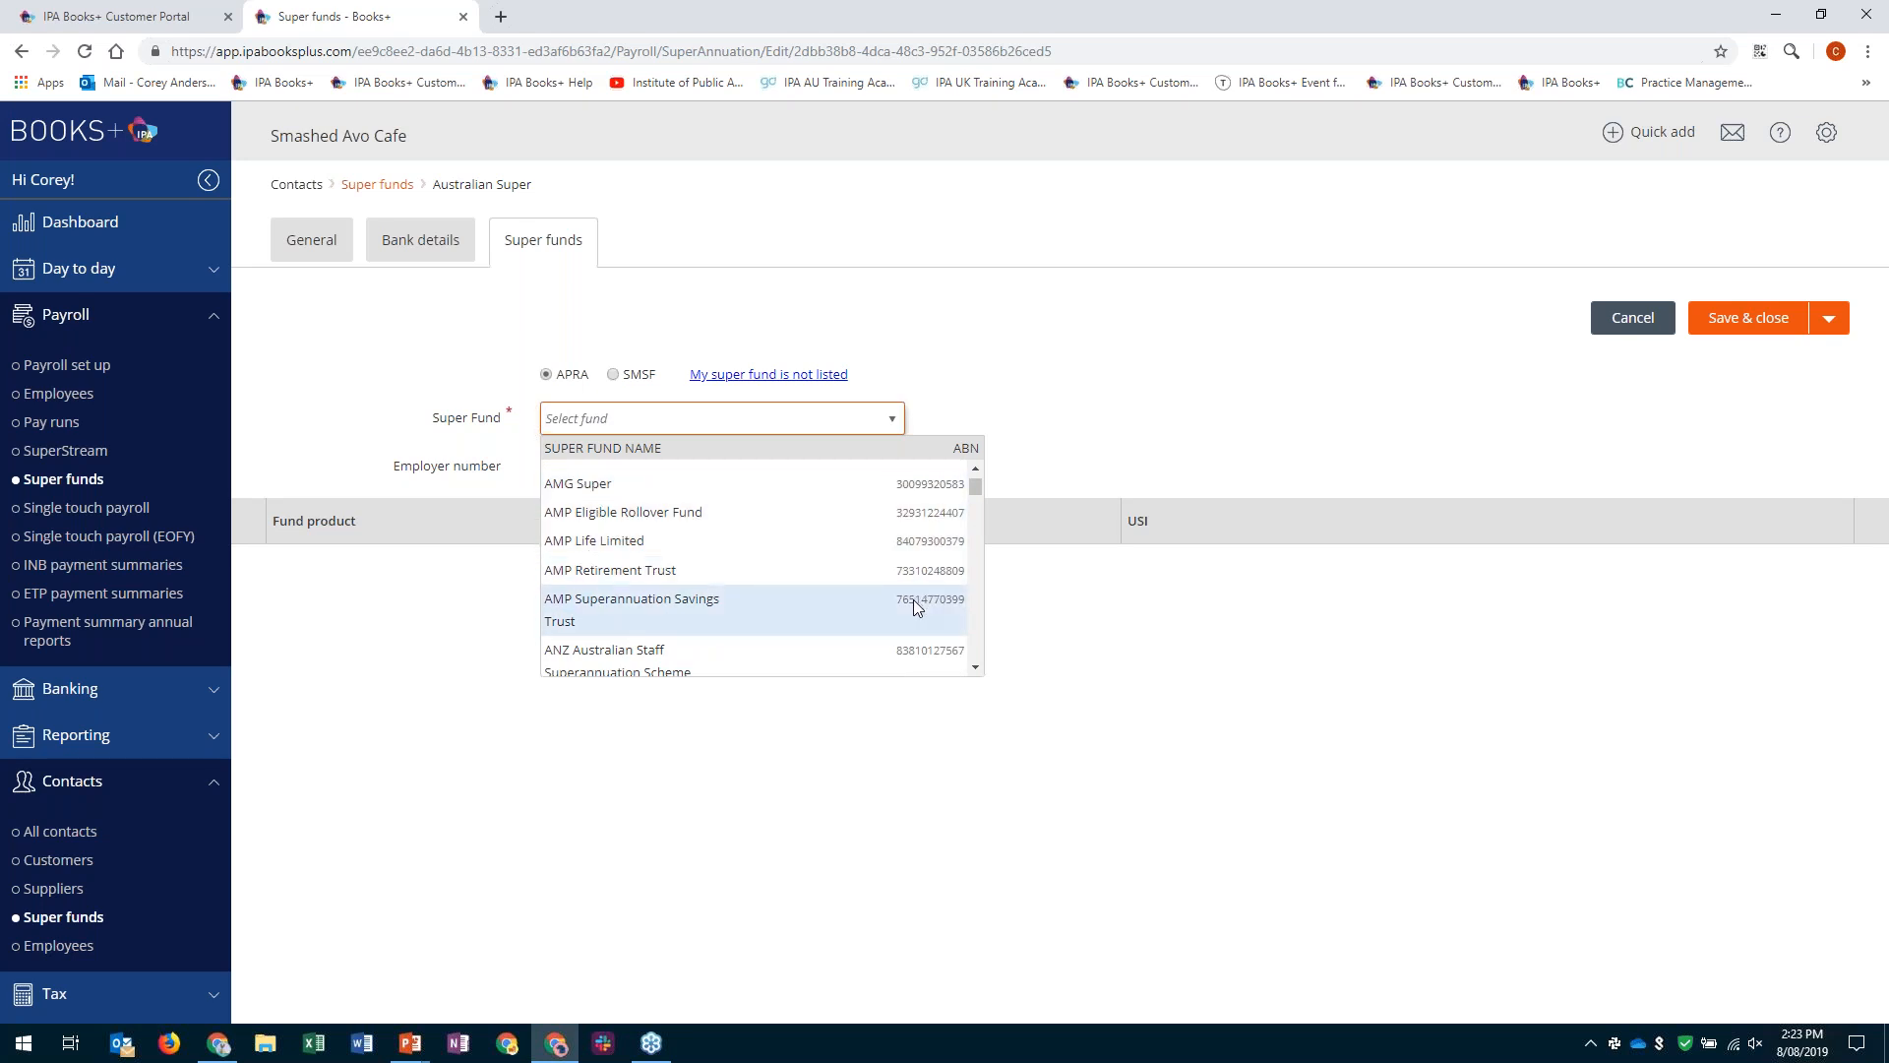
{"action": "scroll", "coordinate": [897, 583], "scroll_direction": "down", "scroll_amount": 6}
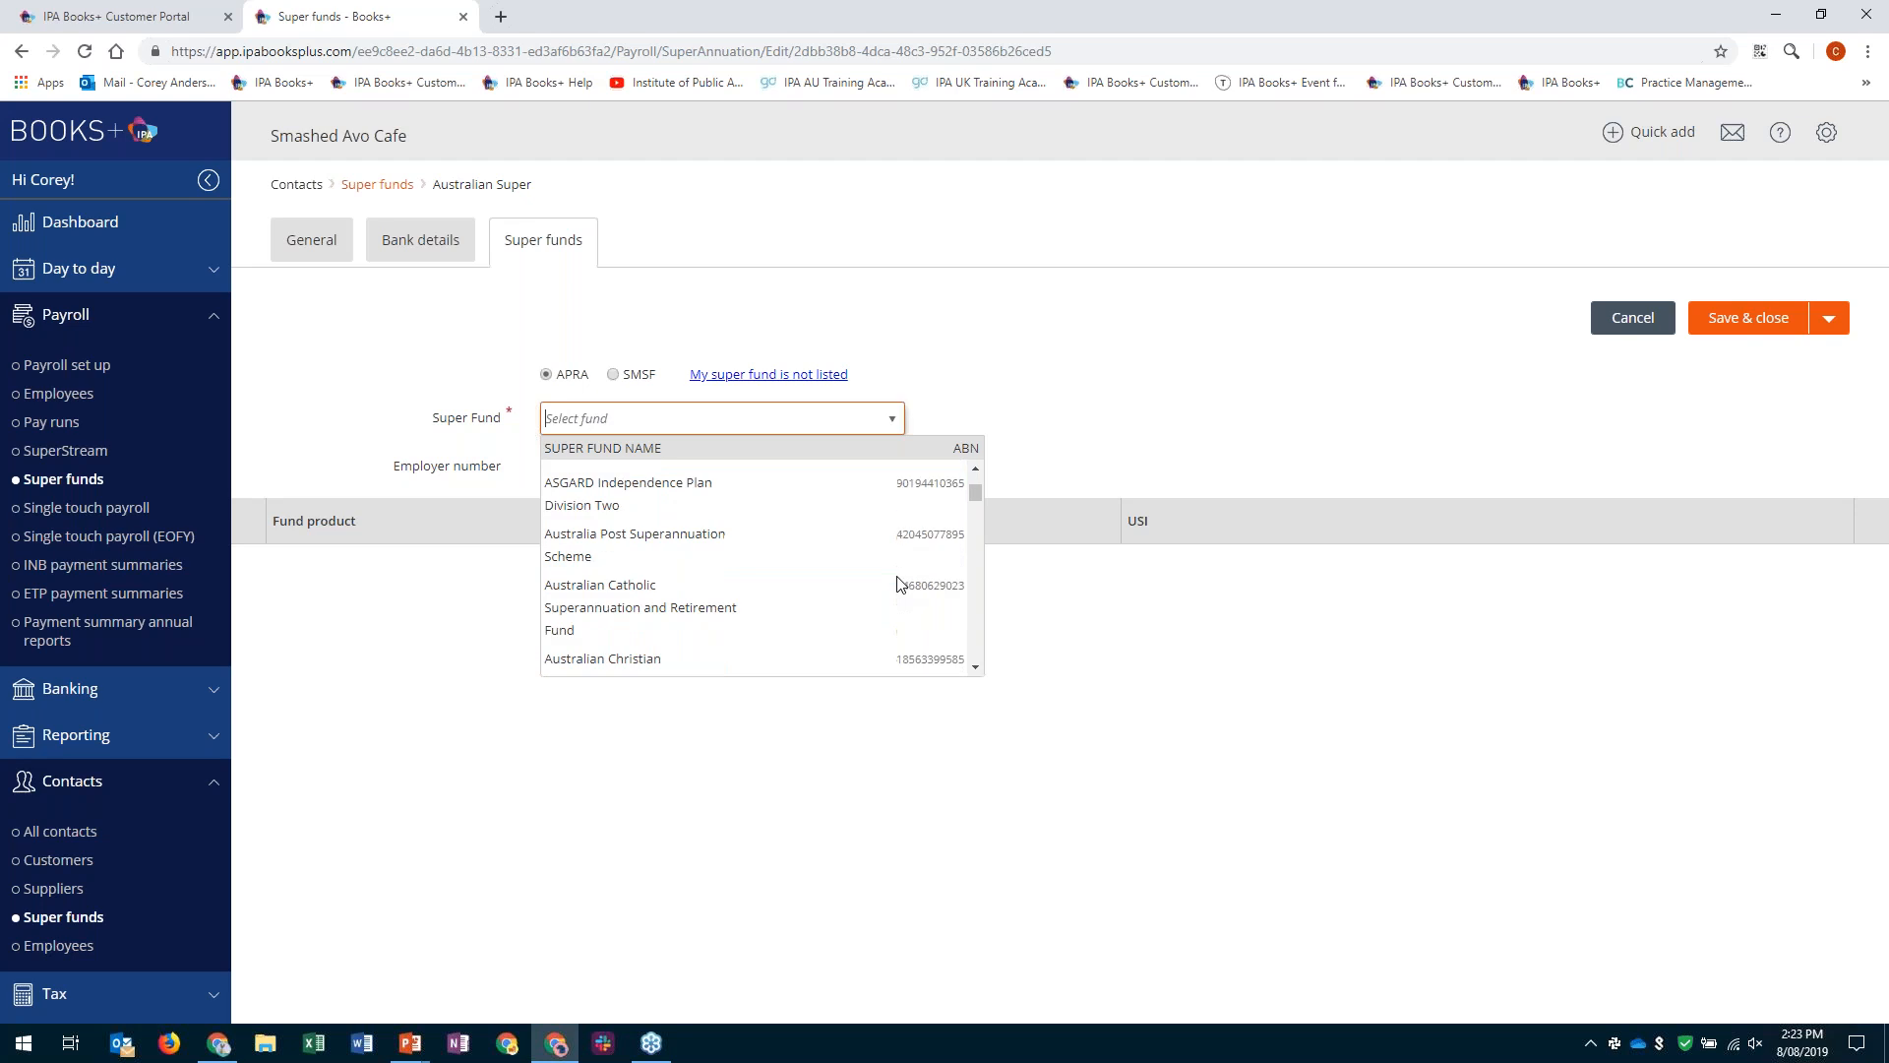
{"action": "scroll", "coordinate": [663, 585], "scroll_direction": "down", "scroll_amount": 1}
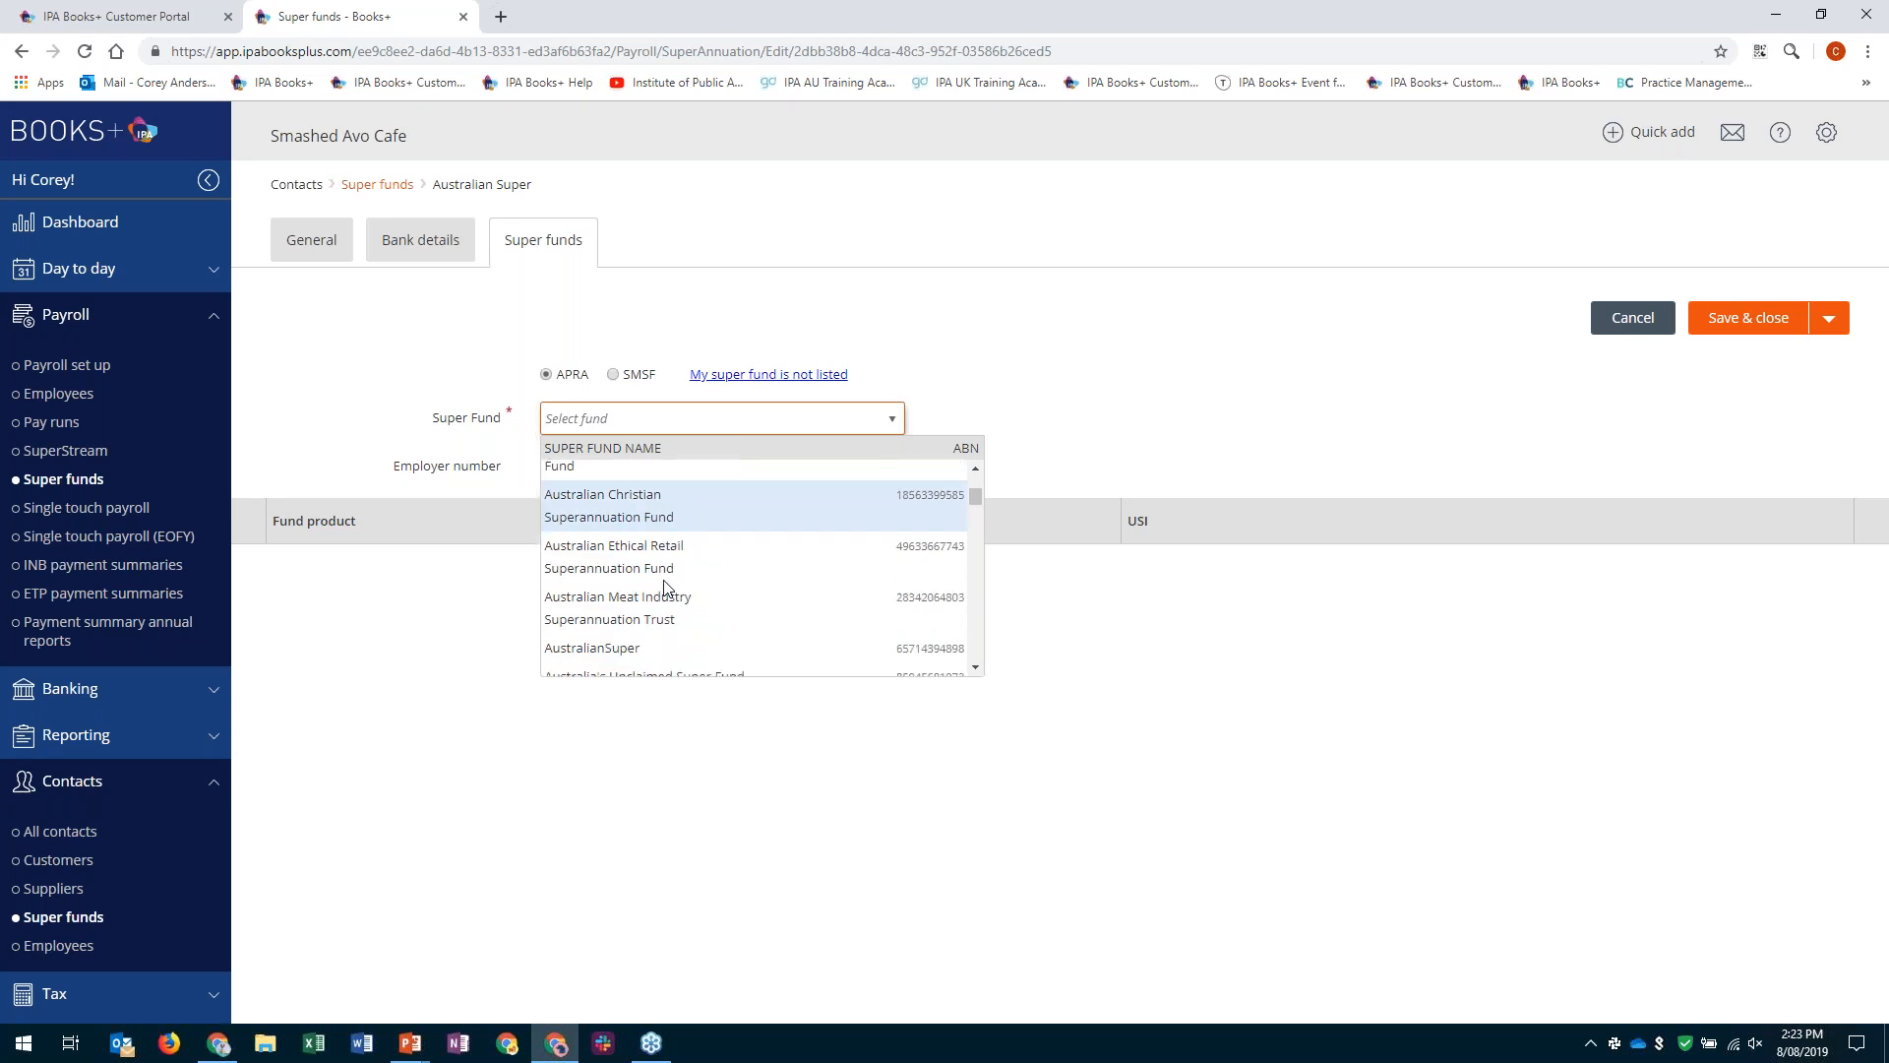
{"action": "scroll", "coordinate": [659, 588], "scroll_direction": "down", "scroll_amount": 1}
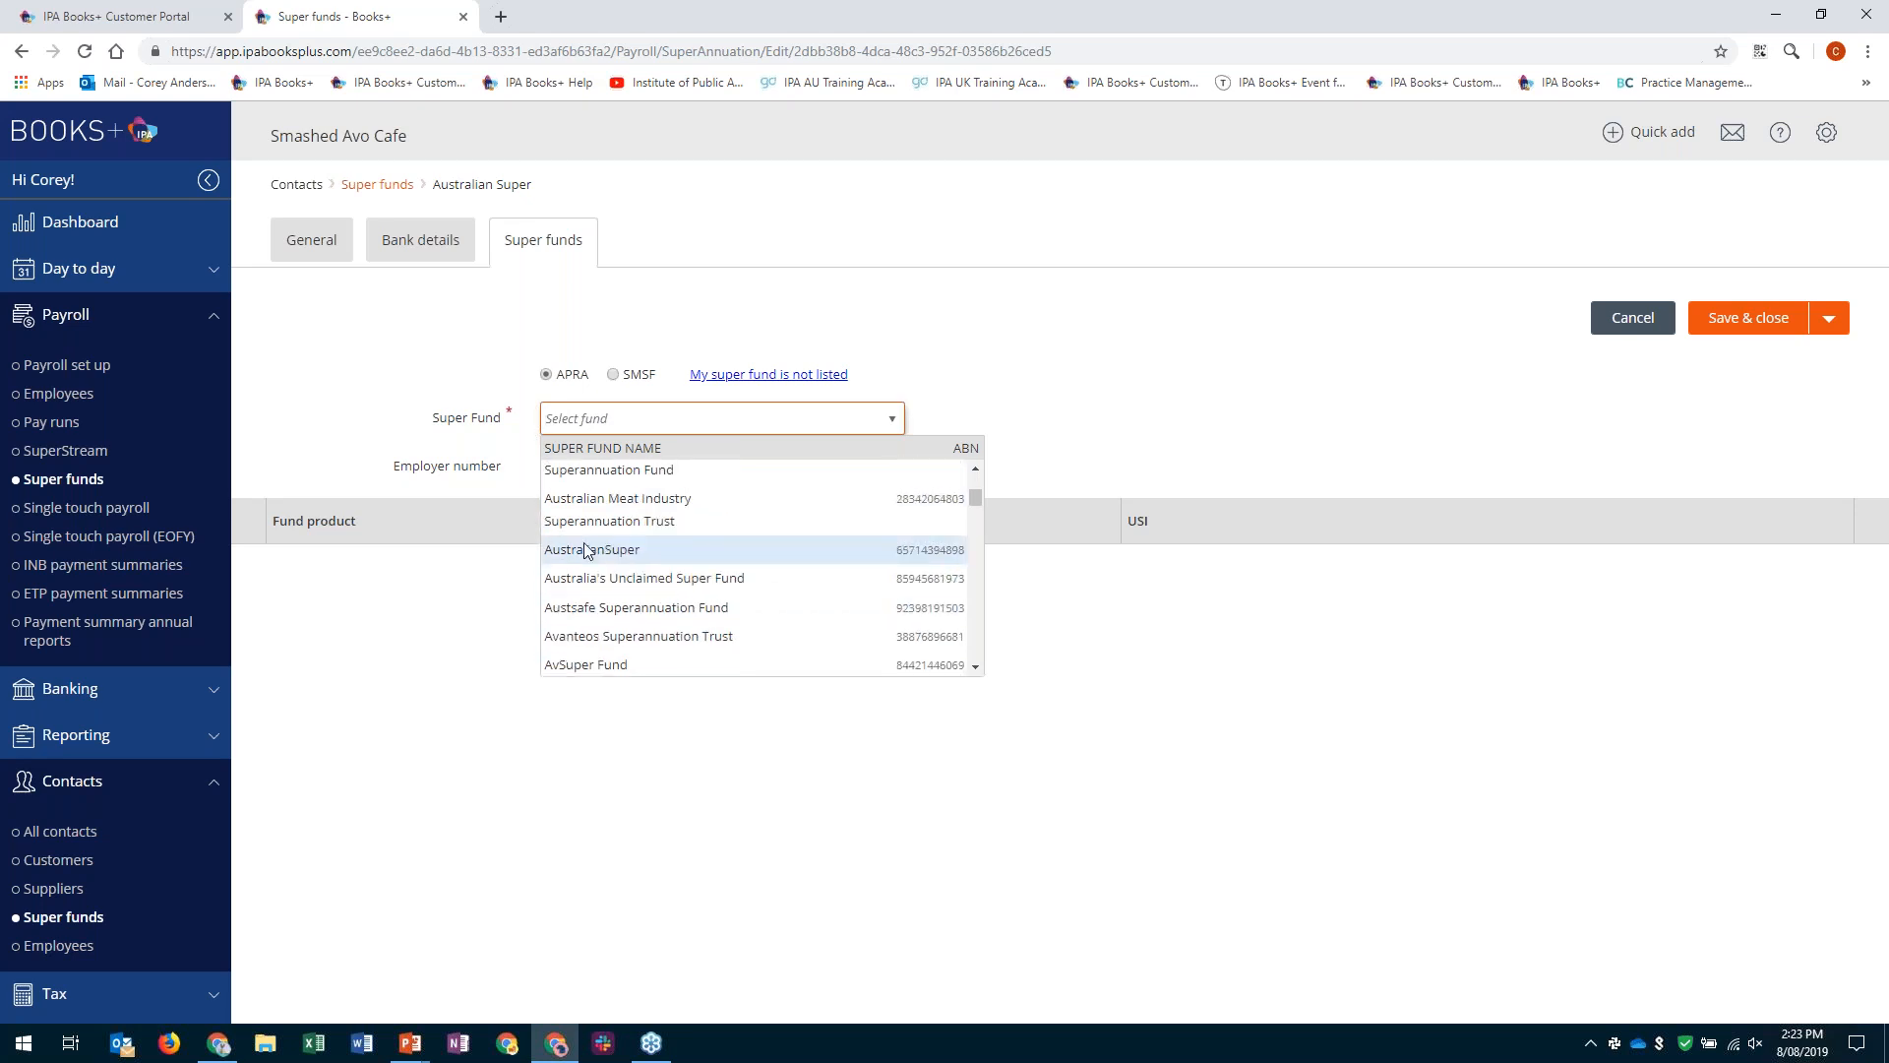
{"action": "left_click", "coordinate": [588, 551]}
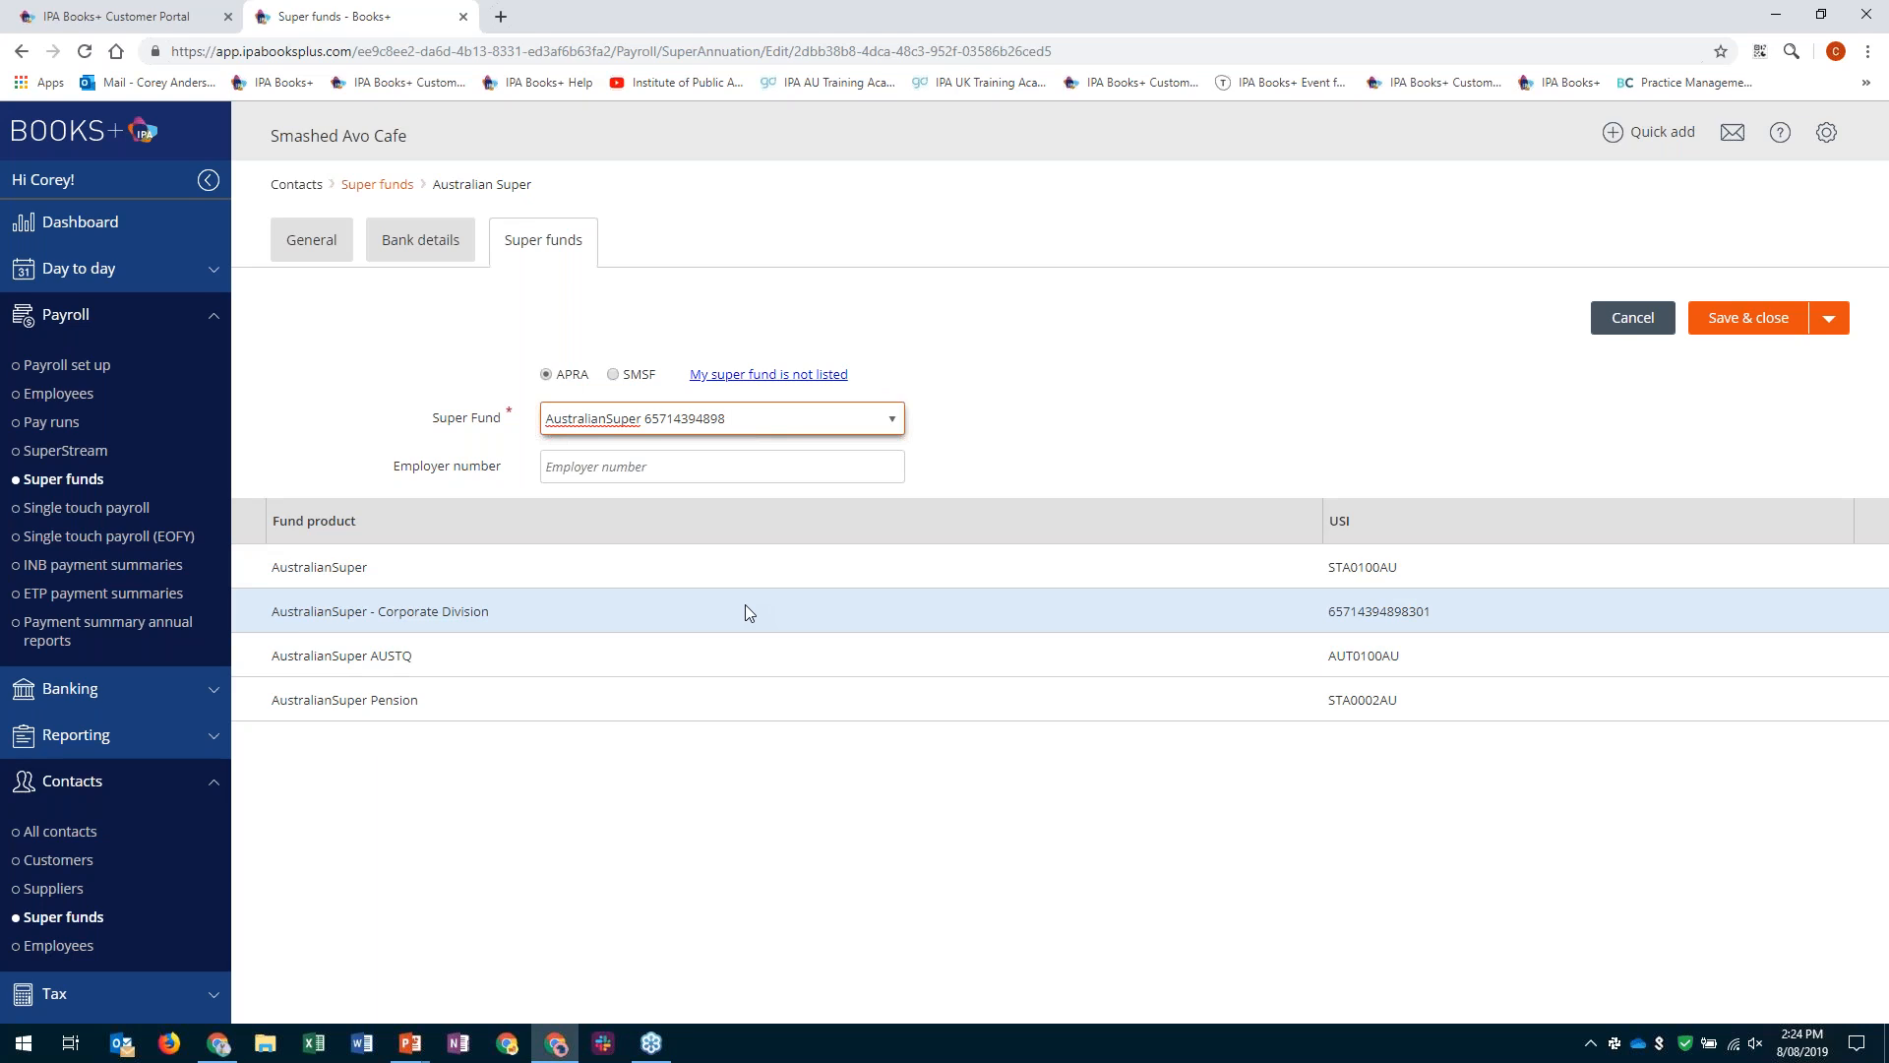
- Show the SMSF fields for the super fund contact, return to the APRA option and leave the contact
{"action": "left_click", "coordinate": [612, 376]}
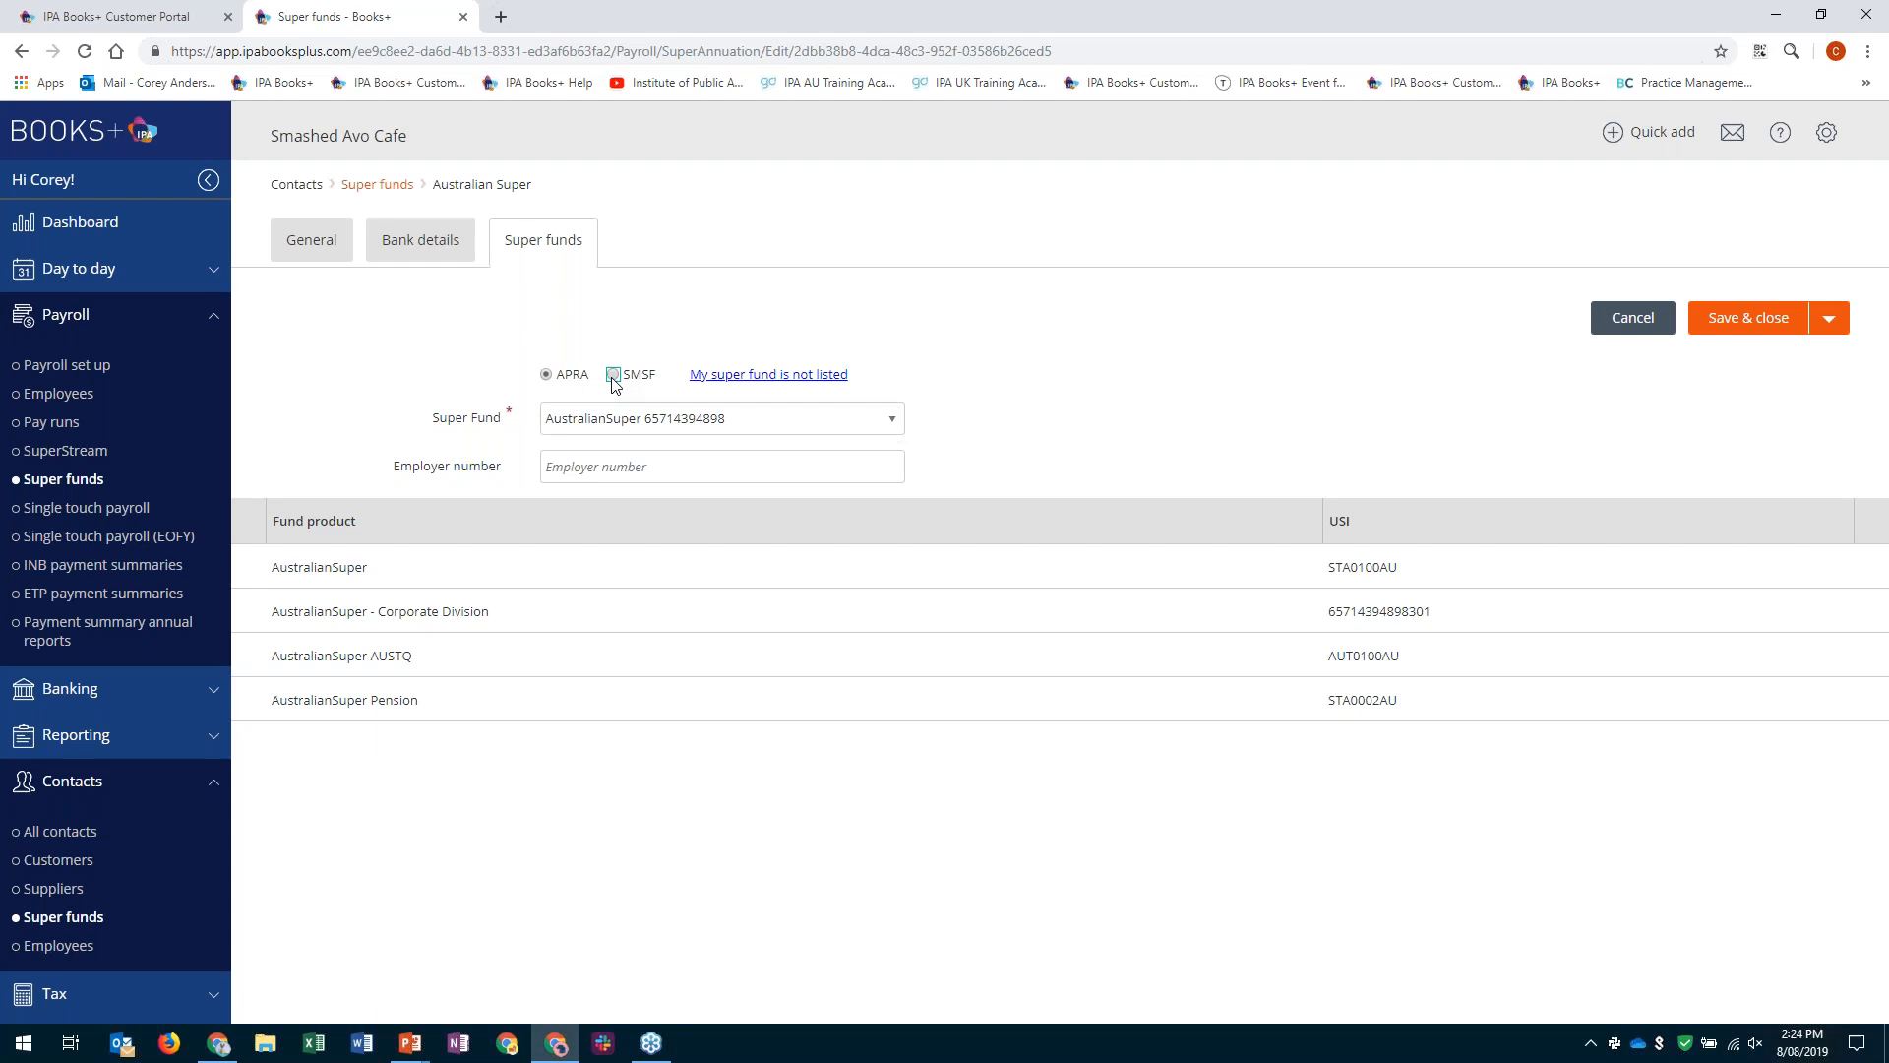
{"action": "left_click", "coordinate": [547, 375]}
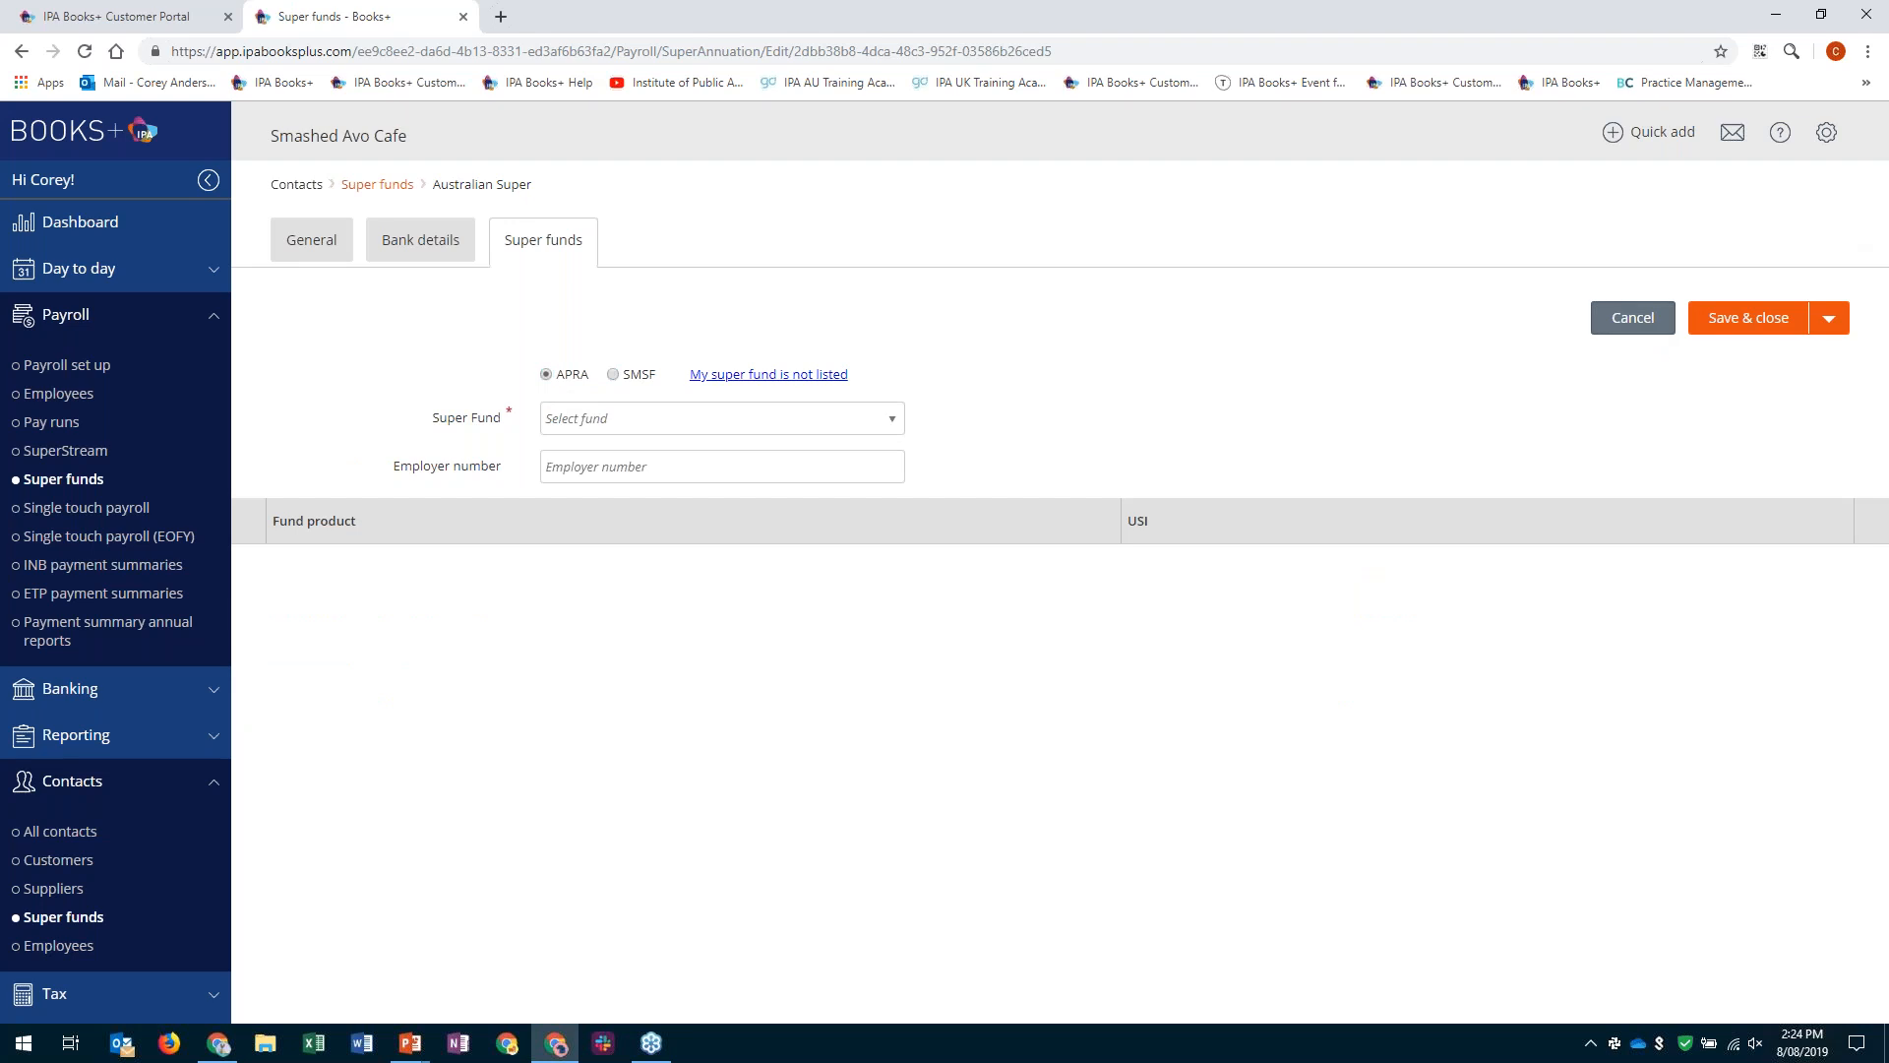
{"action": "left_click", "coordinate": [1695, 313]}
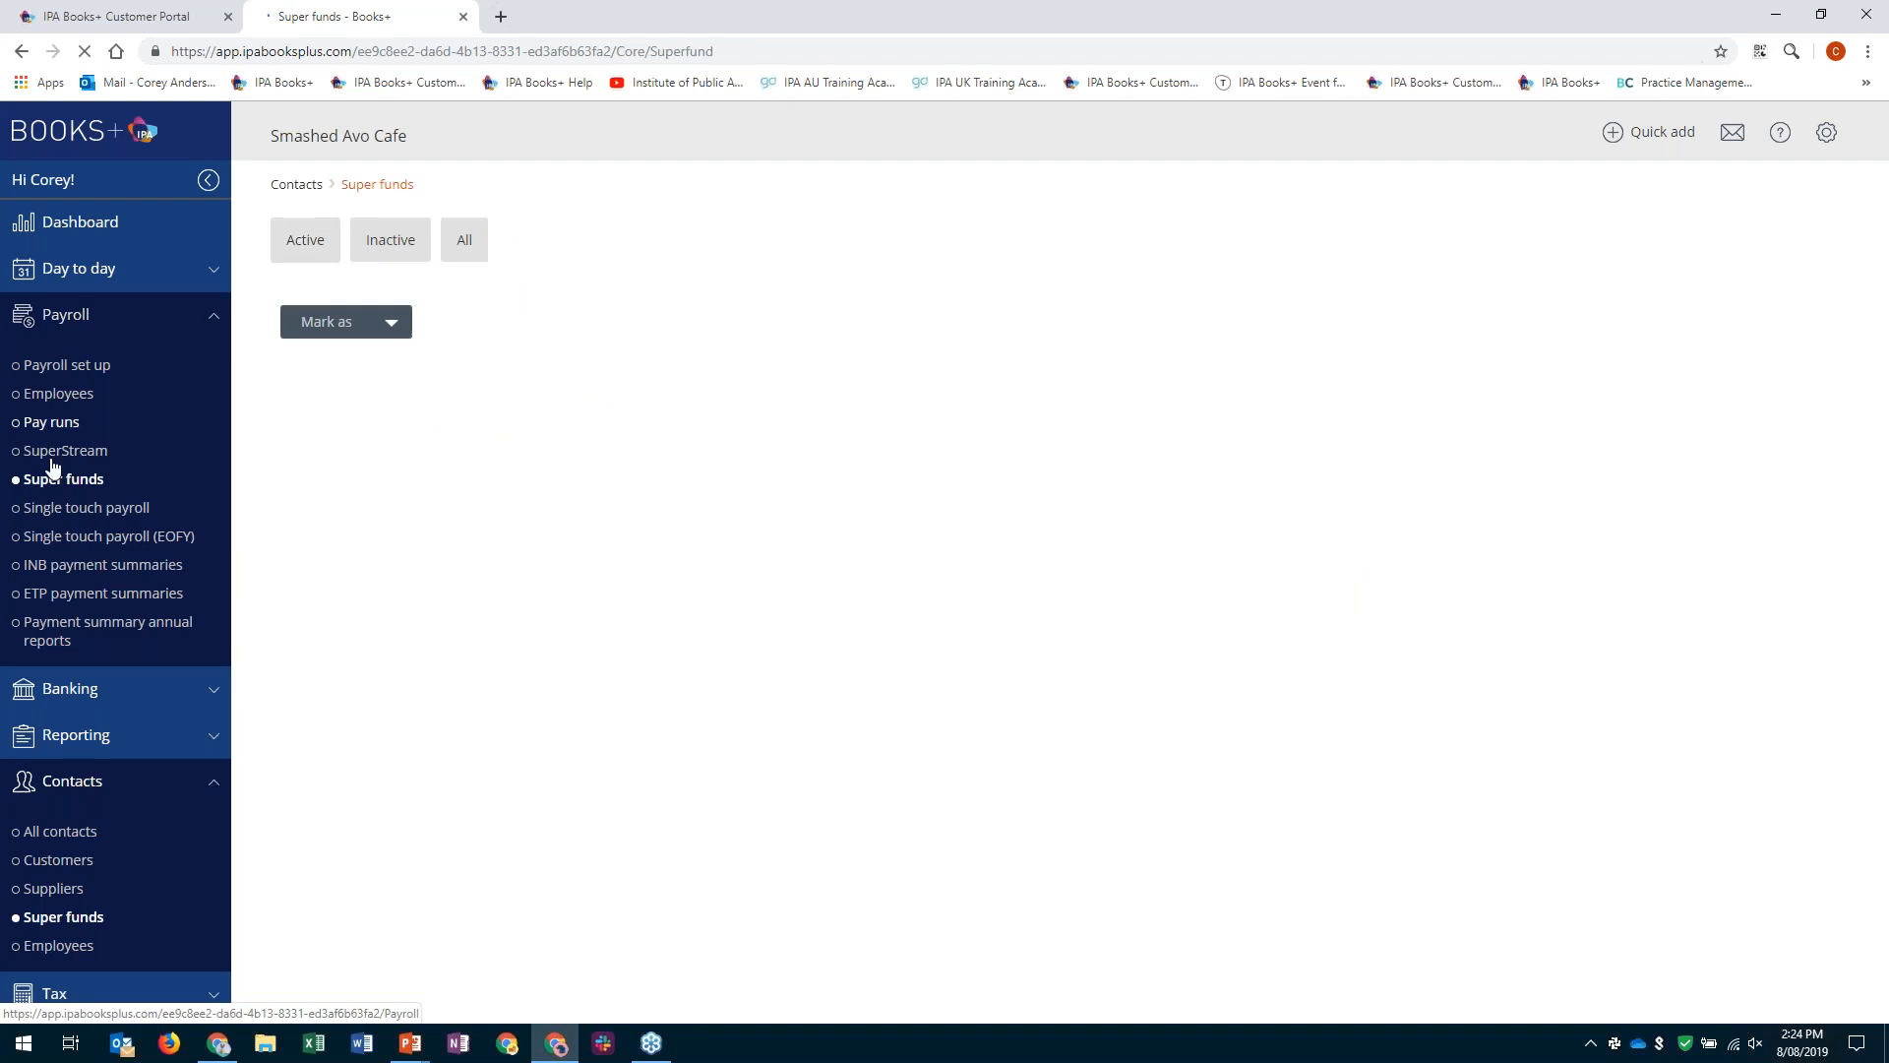
- Open the first active employee's record from the payroll employees list and review the general and personal details
{"action": "left_click", "coordinate": [57, 394]}
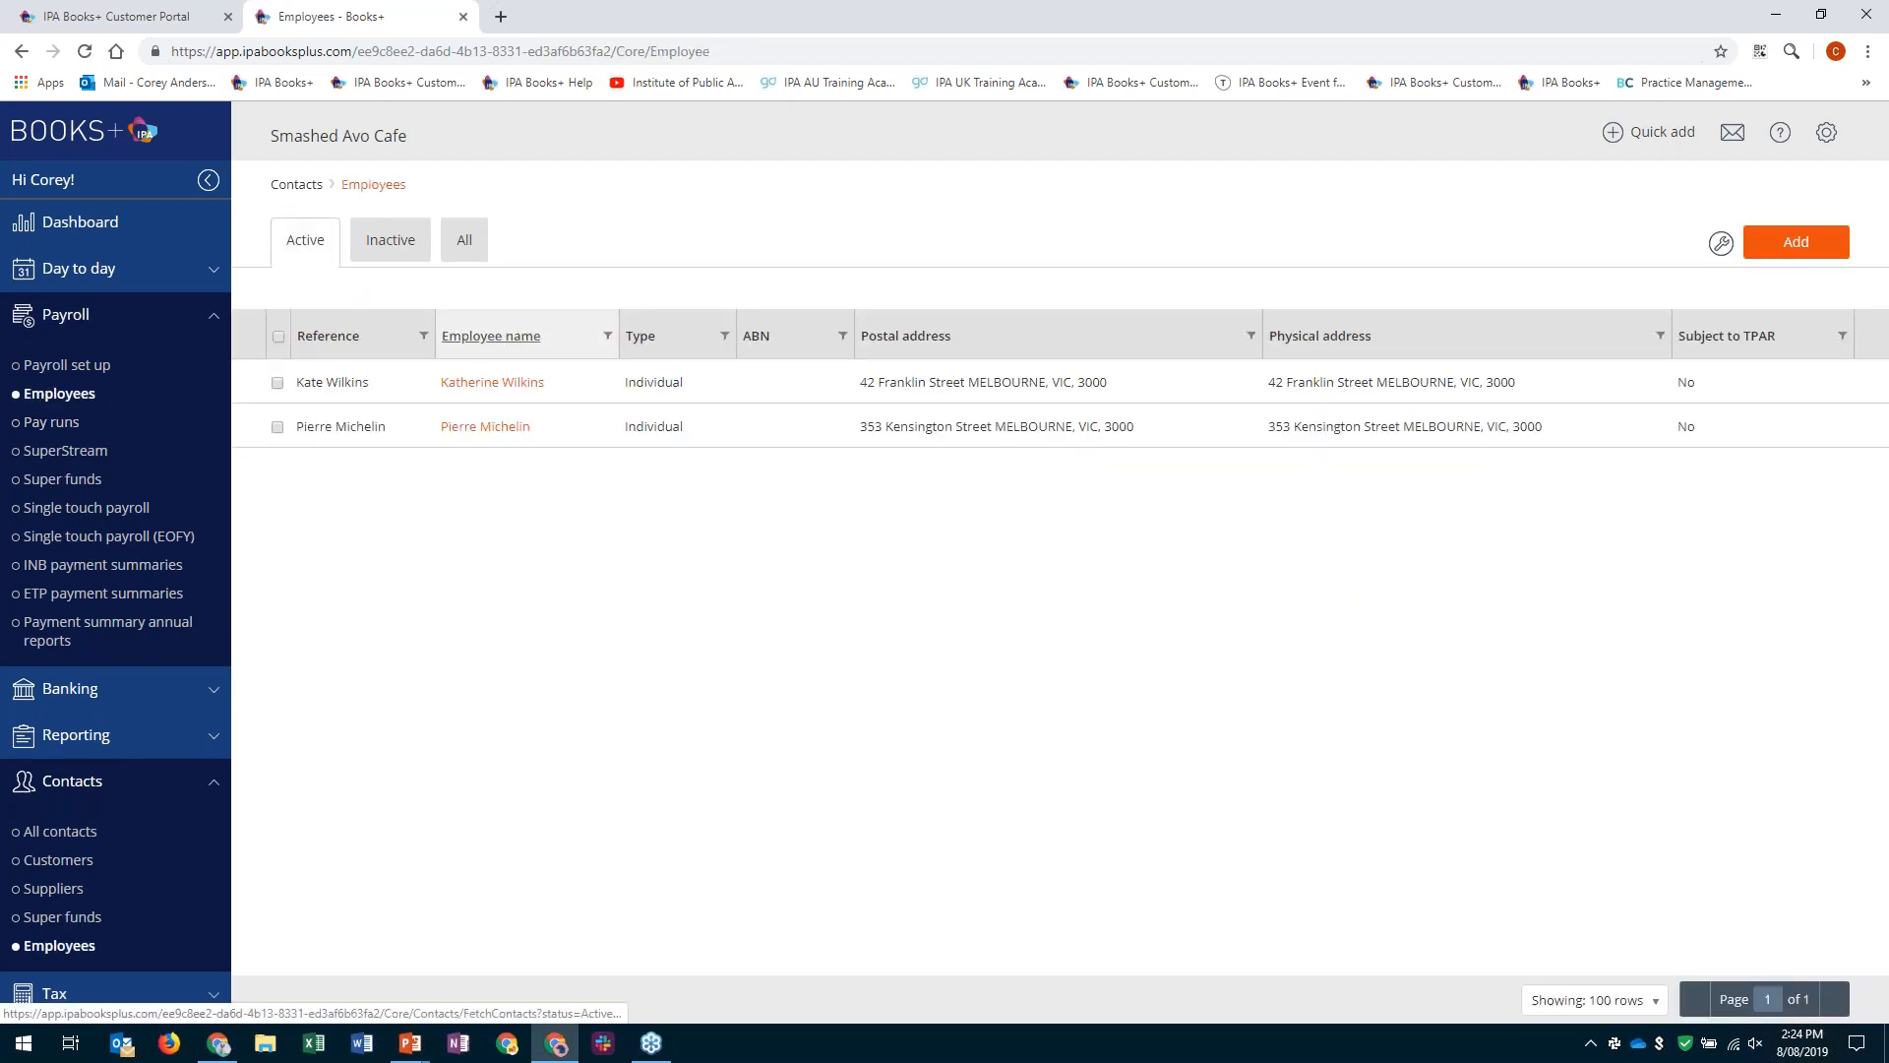
{"action": "left_click", "coordinate": [527, 389]}
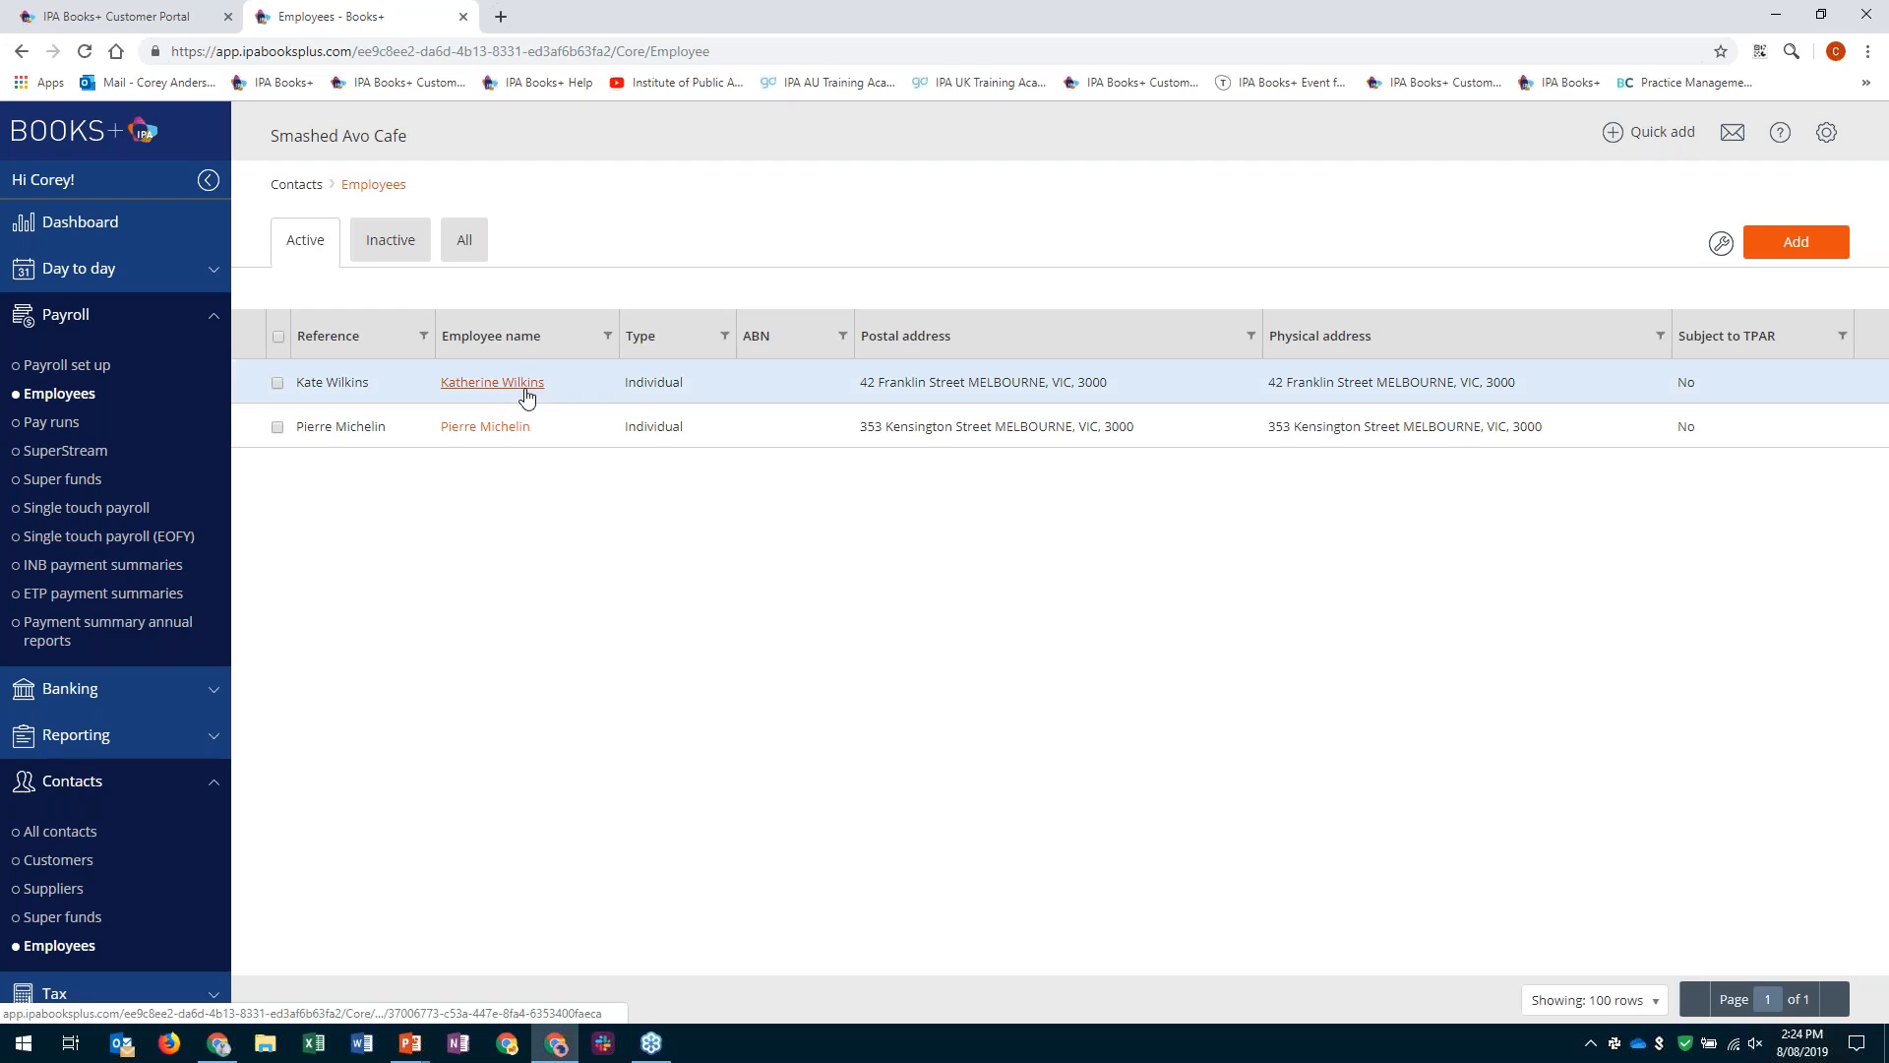
{"action": "left_click", "coordinate": [526, 389]}
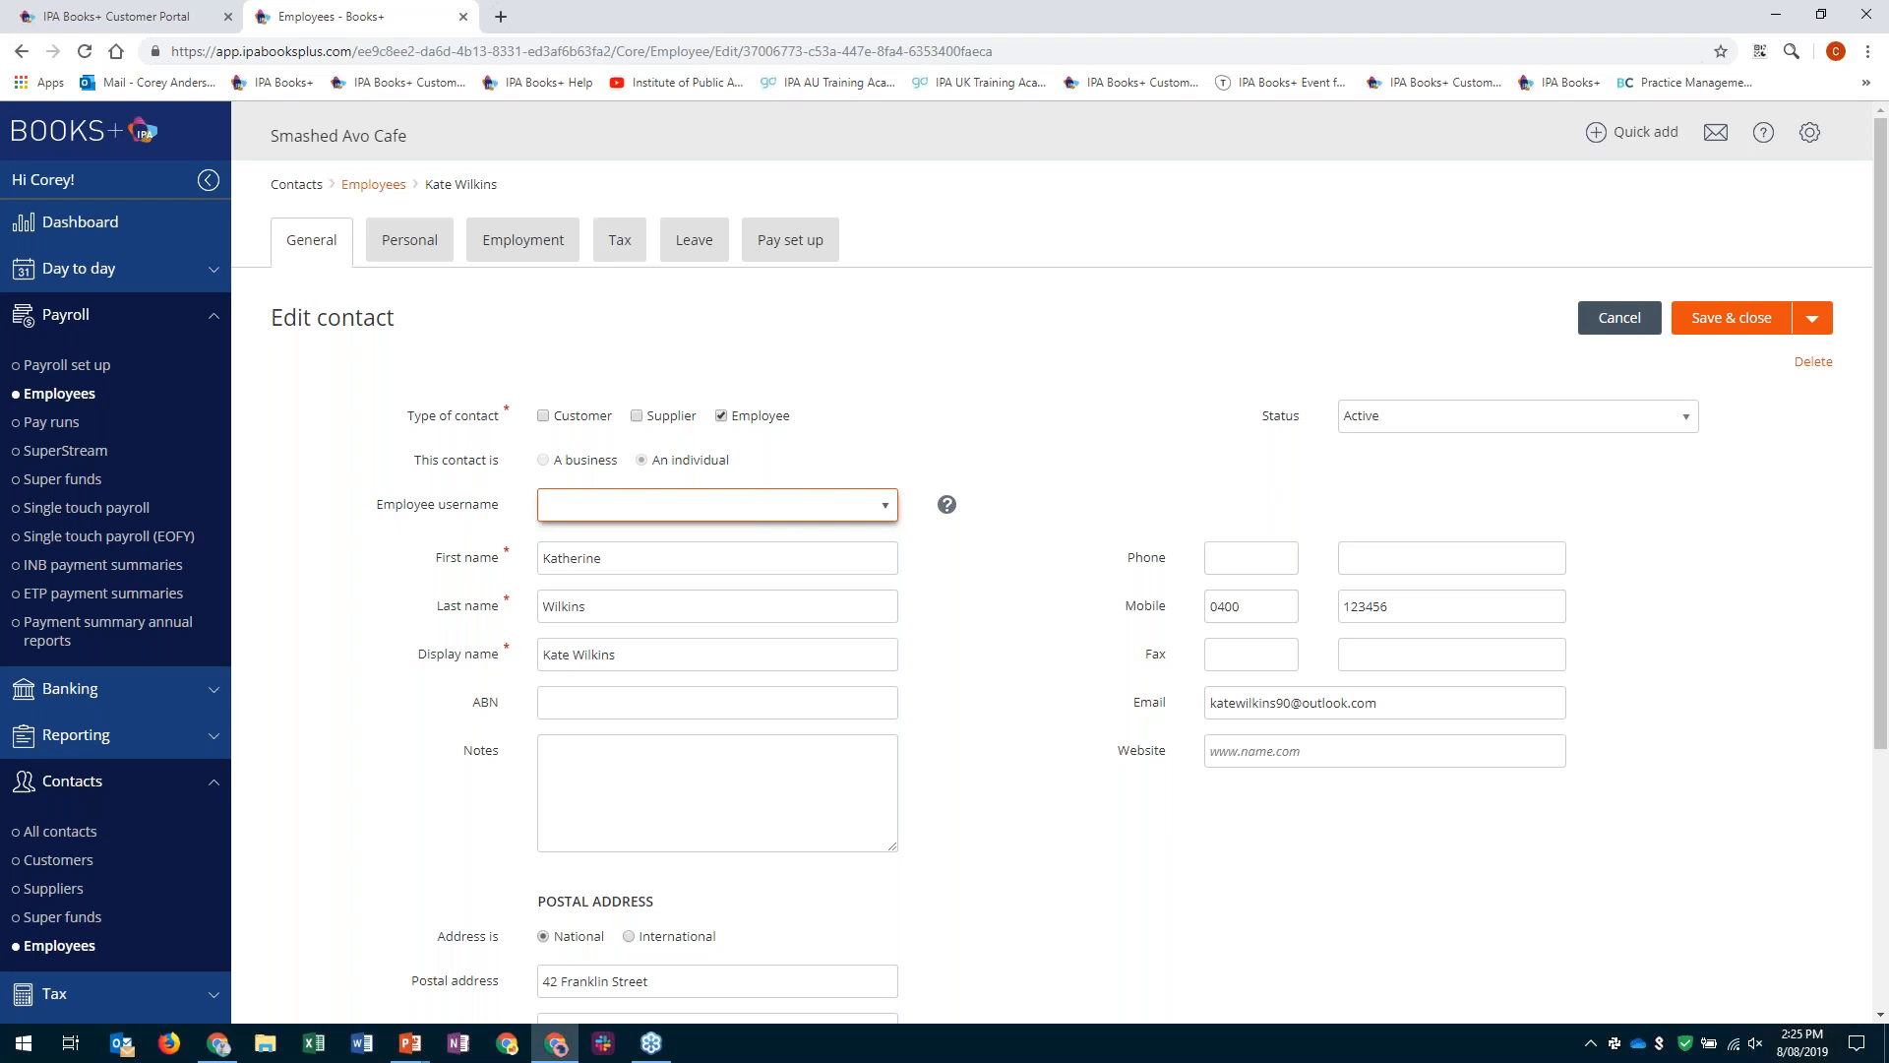
{"action": "left_click", "coordinate": [421, 242]}
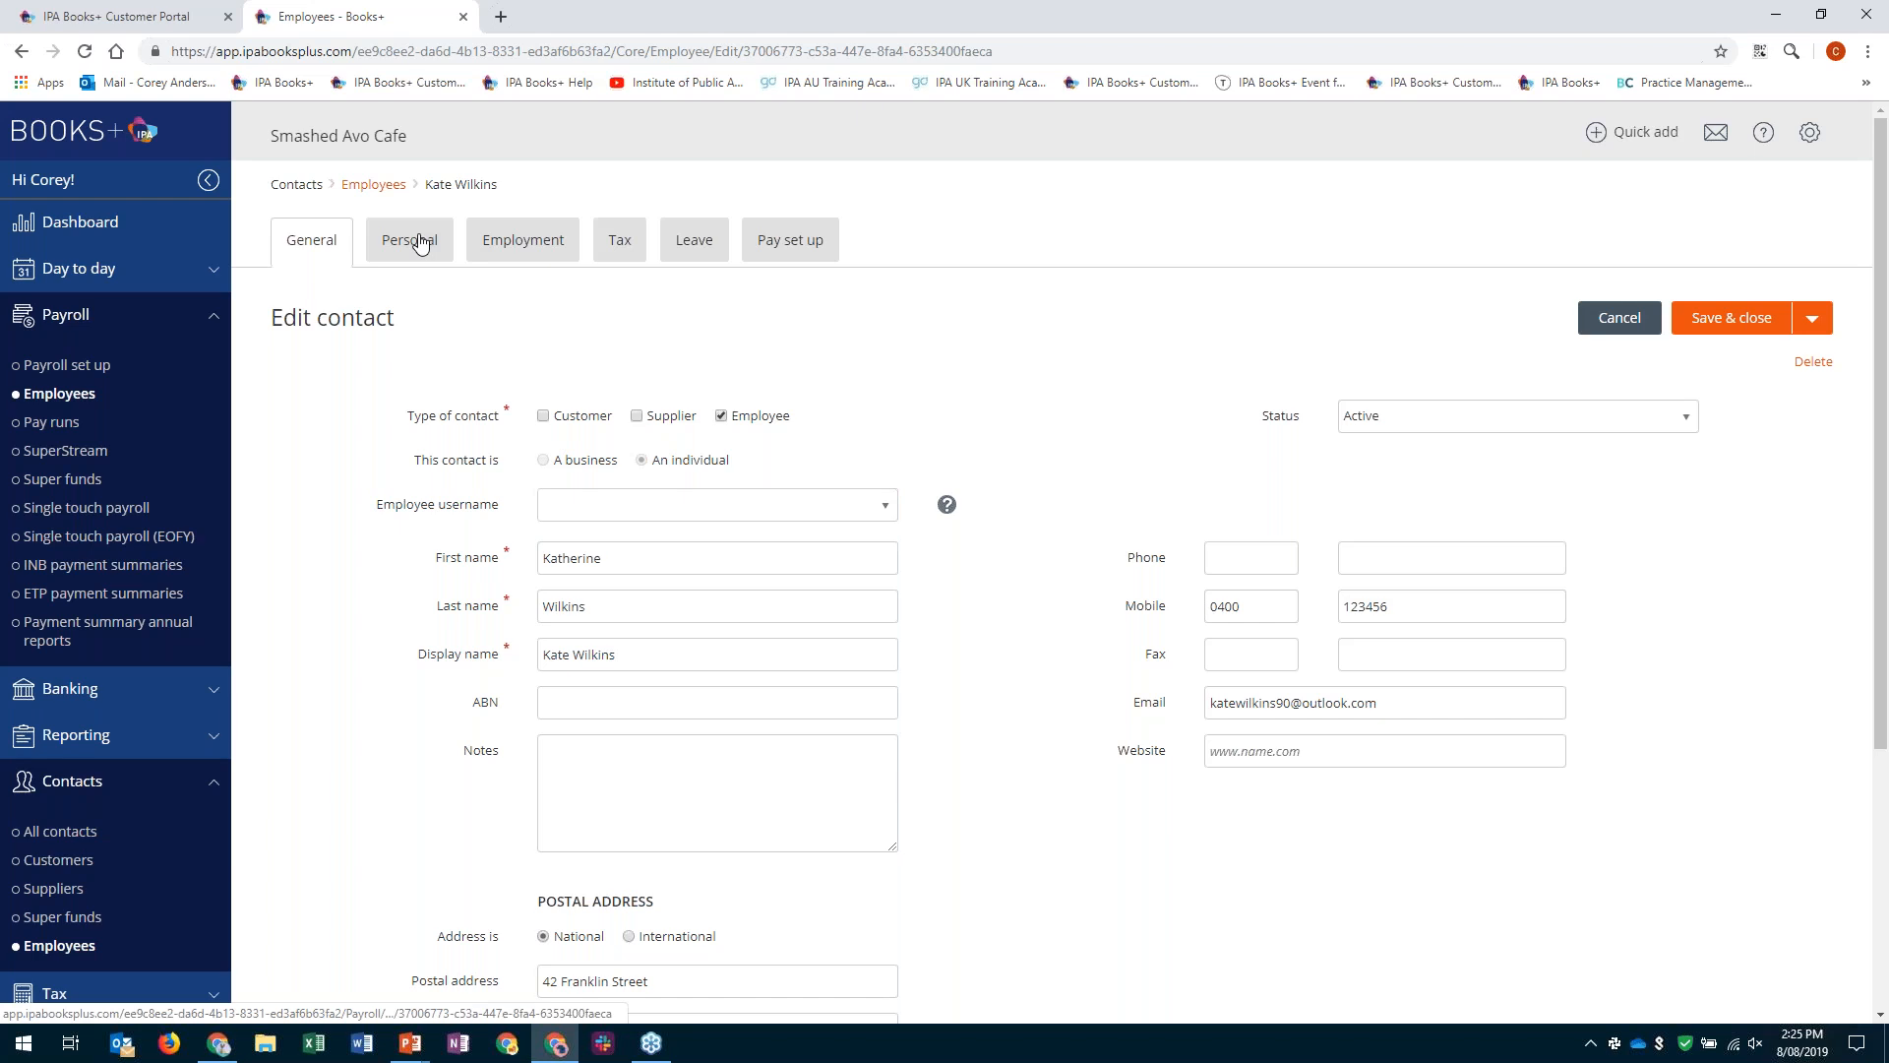
{"action": "left_click", "coordinate": [421, 242]}
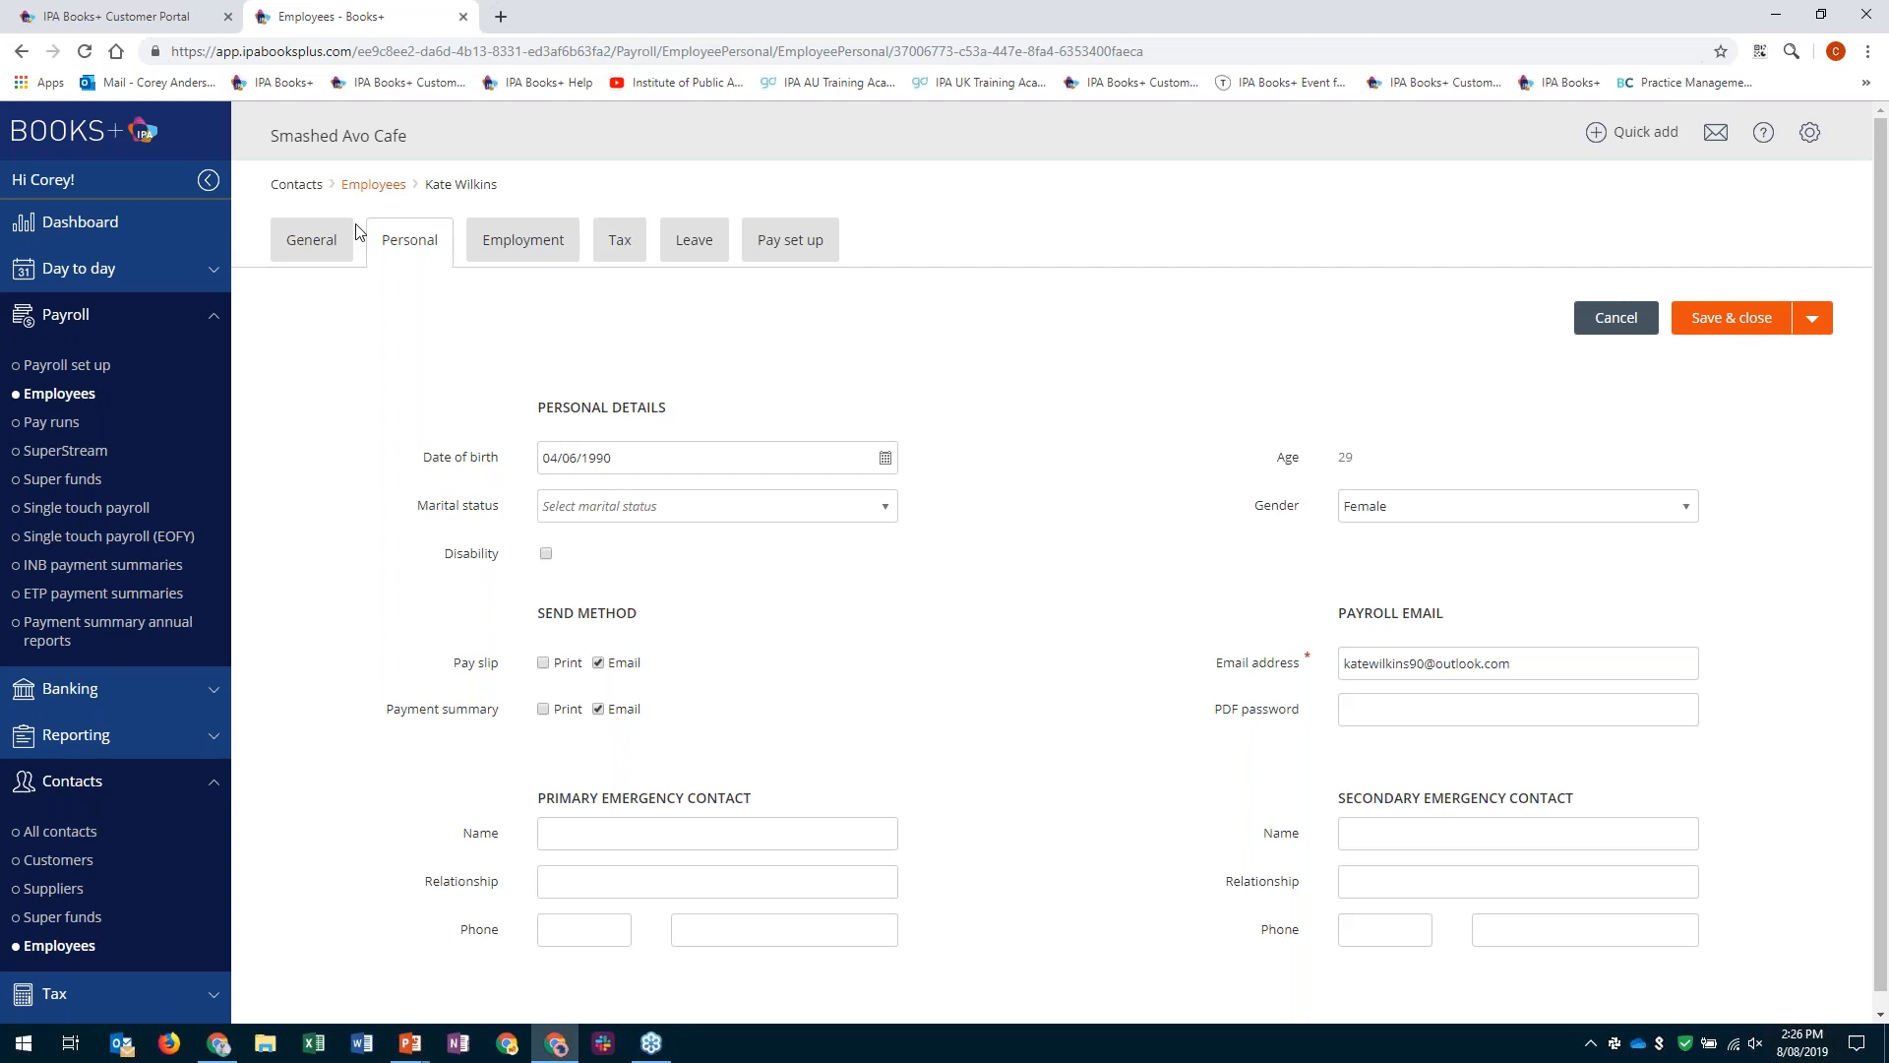
- Review the employee's employment and job details, important dates and payment account
{"action": "left_click", "coordinate": [535, 248]}
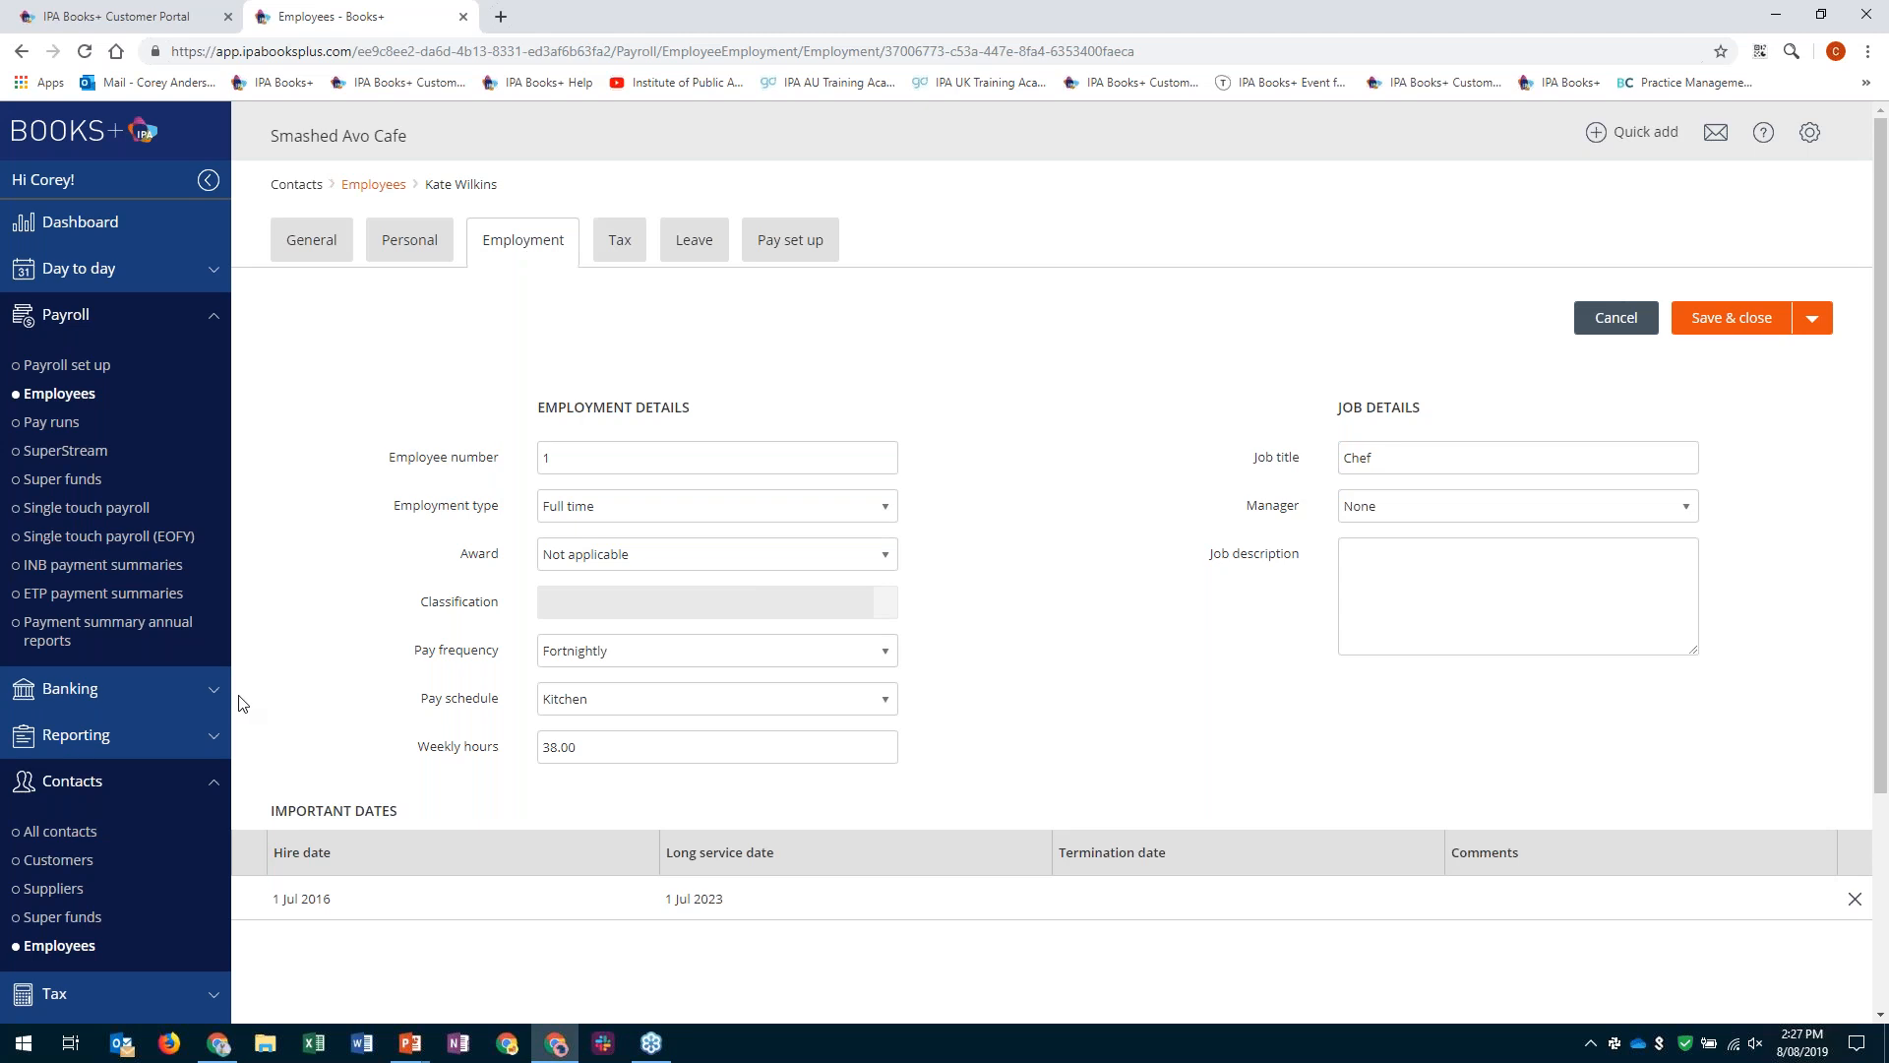
{"action": "scroll", "coordinate": [246, 725], "scroll_direction": "down", "scroll_amount": 1}
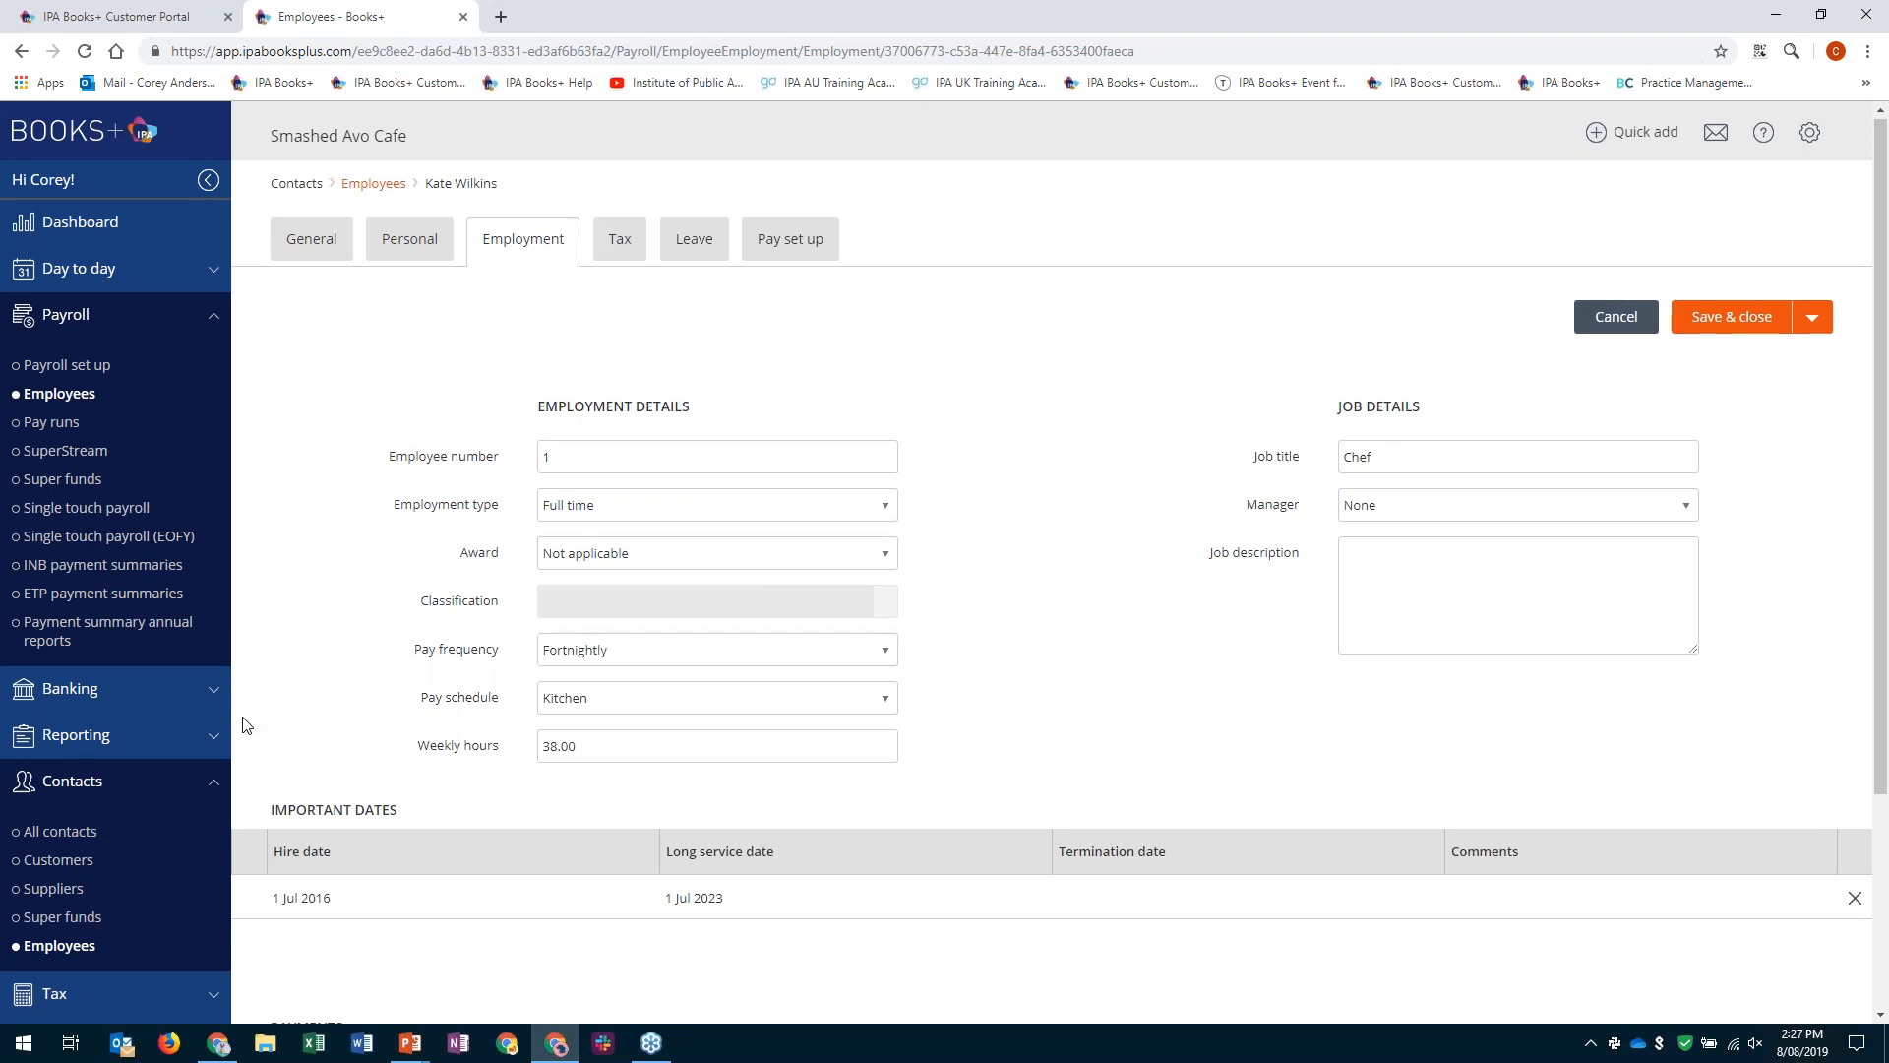
{"action": "scroll", "coordinate": [285, 677], "scroll_direction": "down", "scroll_amount": 2}
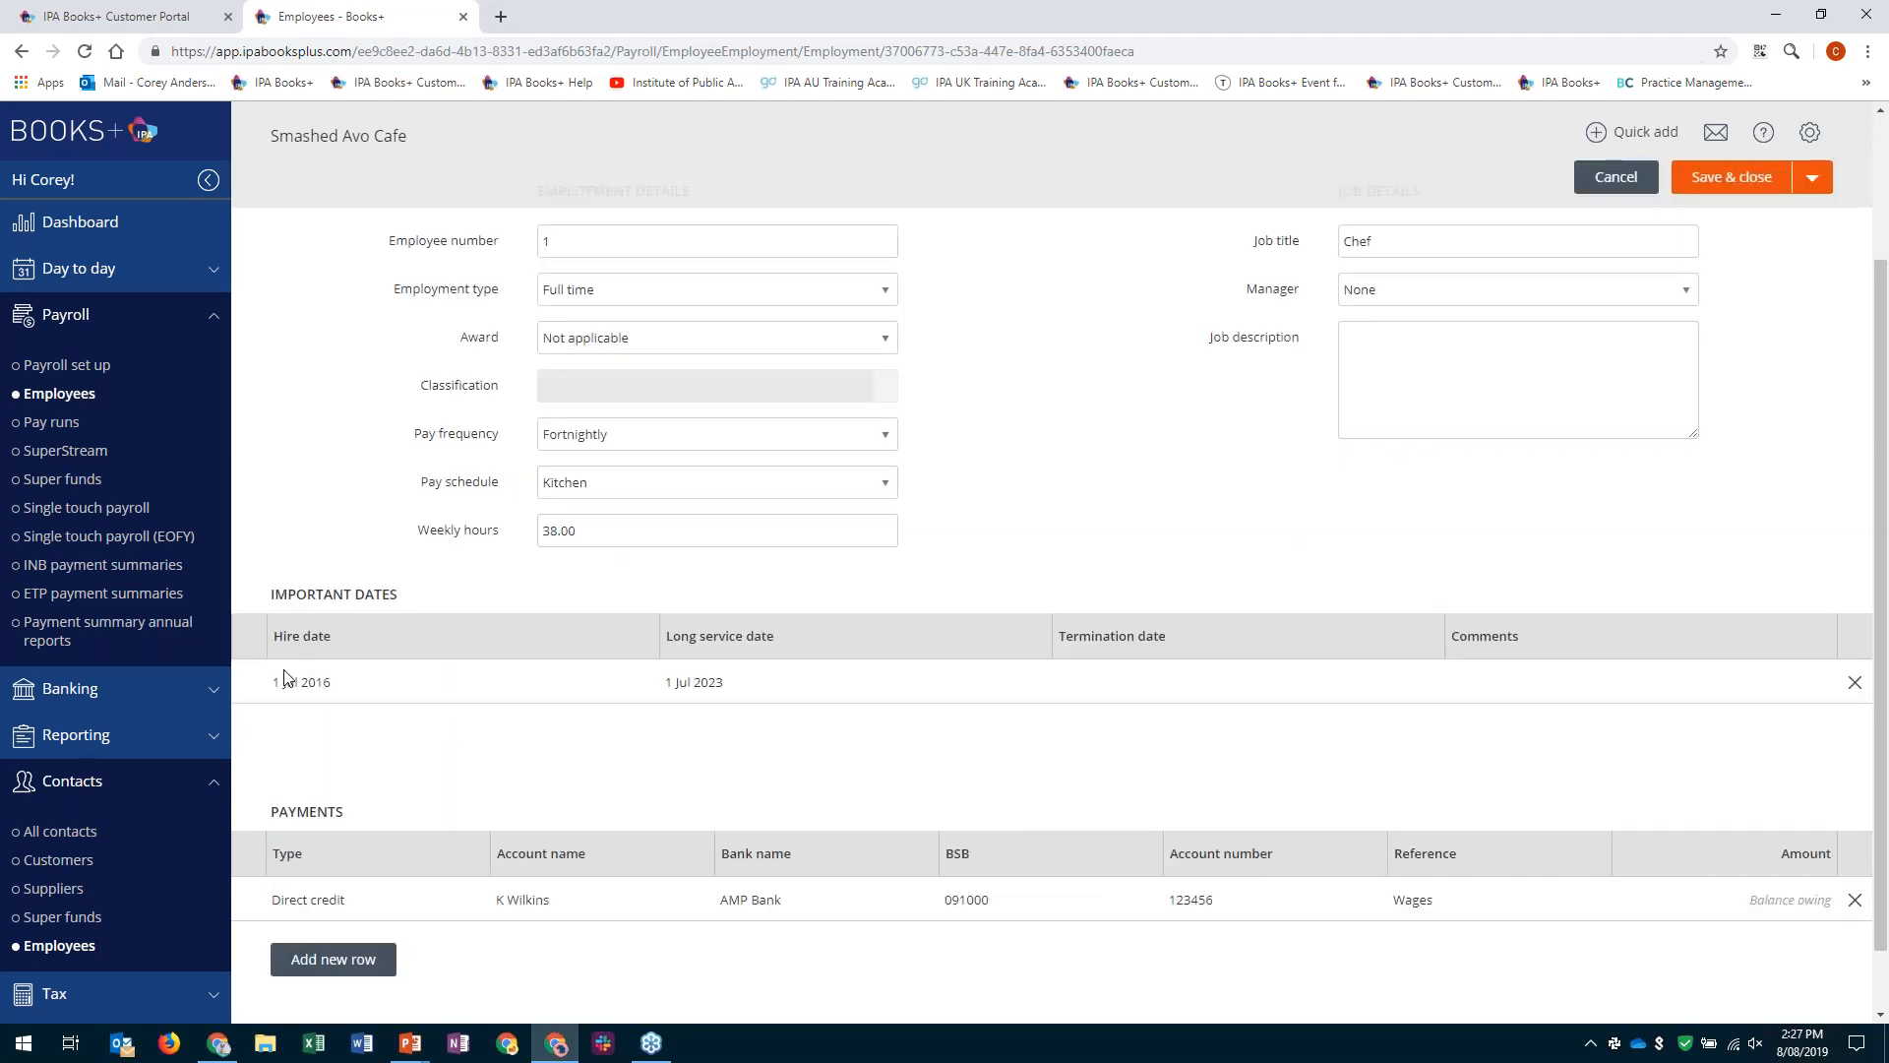
{"action": "scroll", "coordinate": [286, 677], "scroll_direction": "down", "scroll_amount": 1}
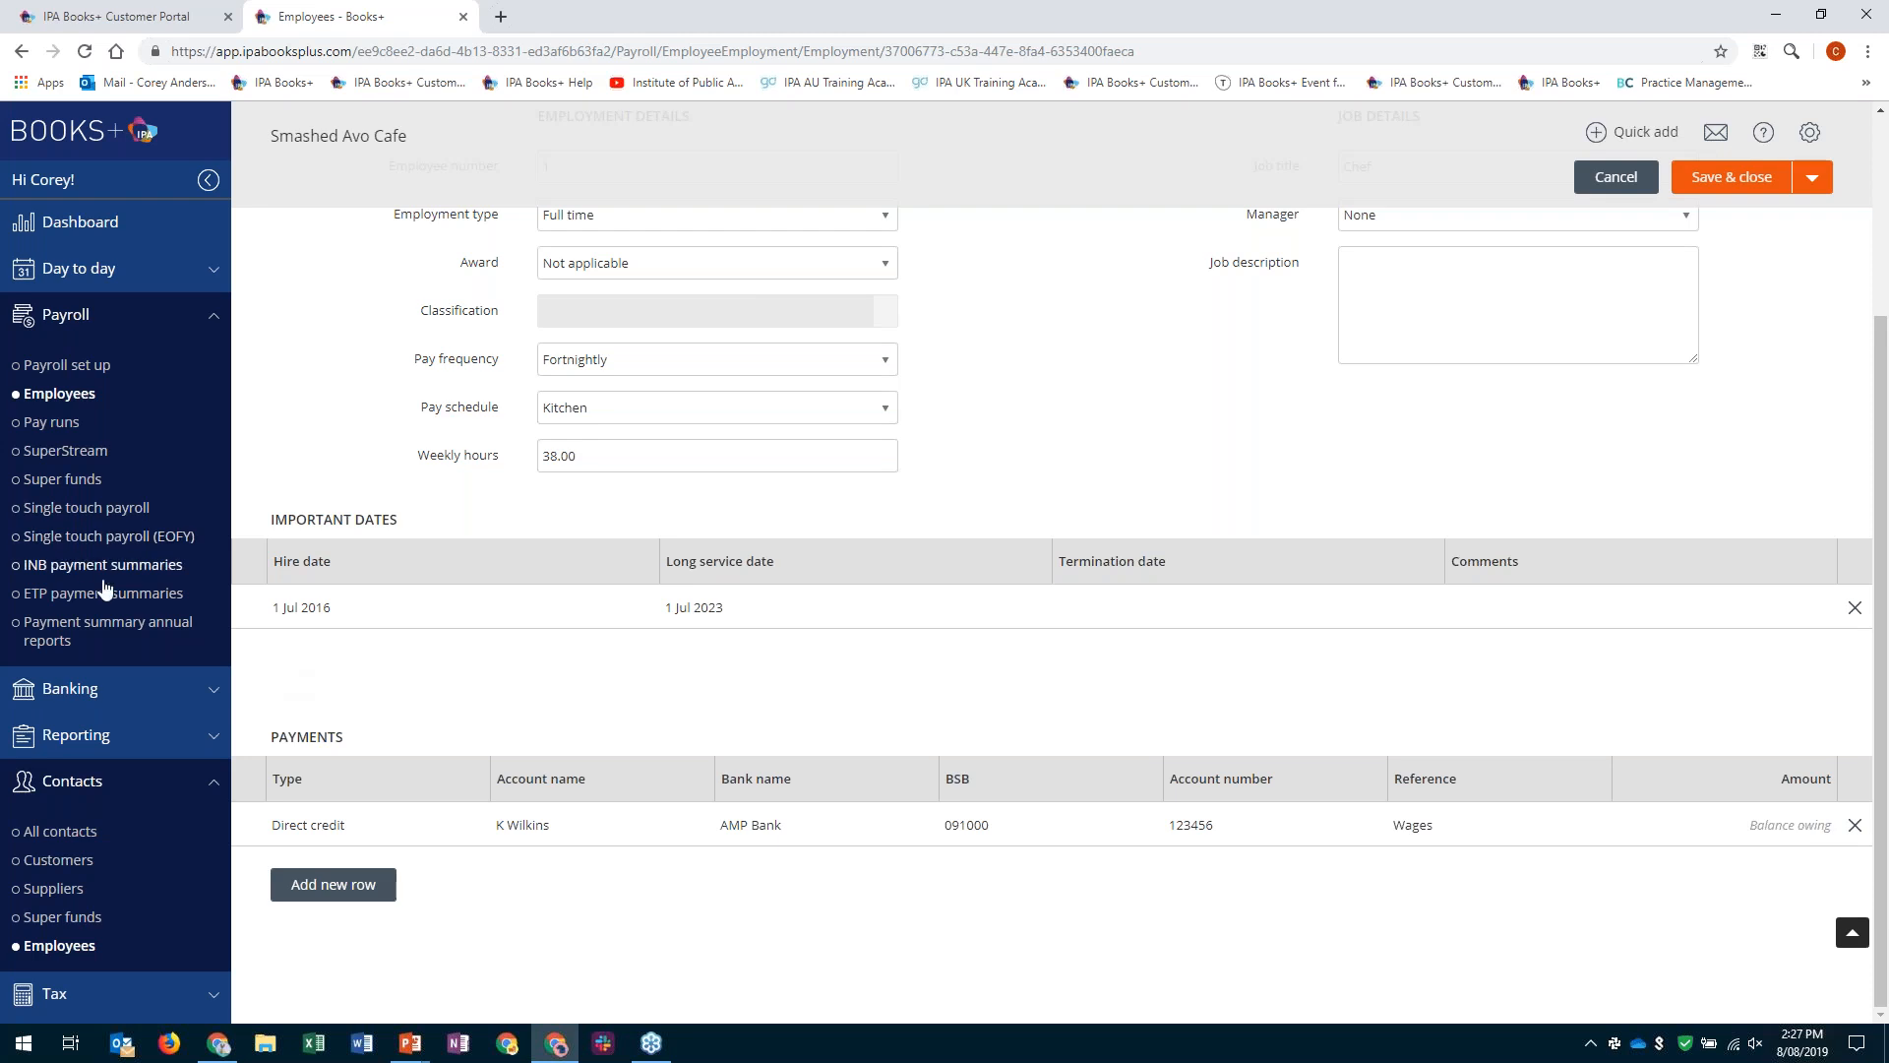
{"action": "scroll", "coordinate": [126, 587], "scroll_direction": "up", "scroll_amount": 1}
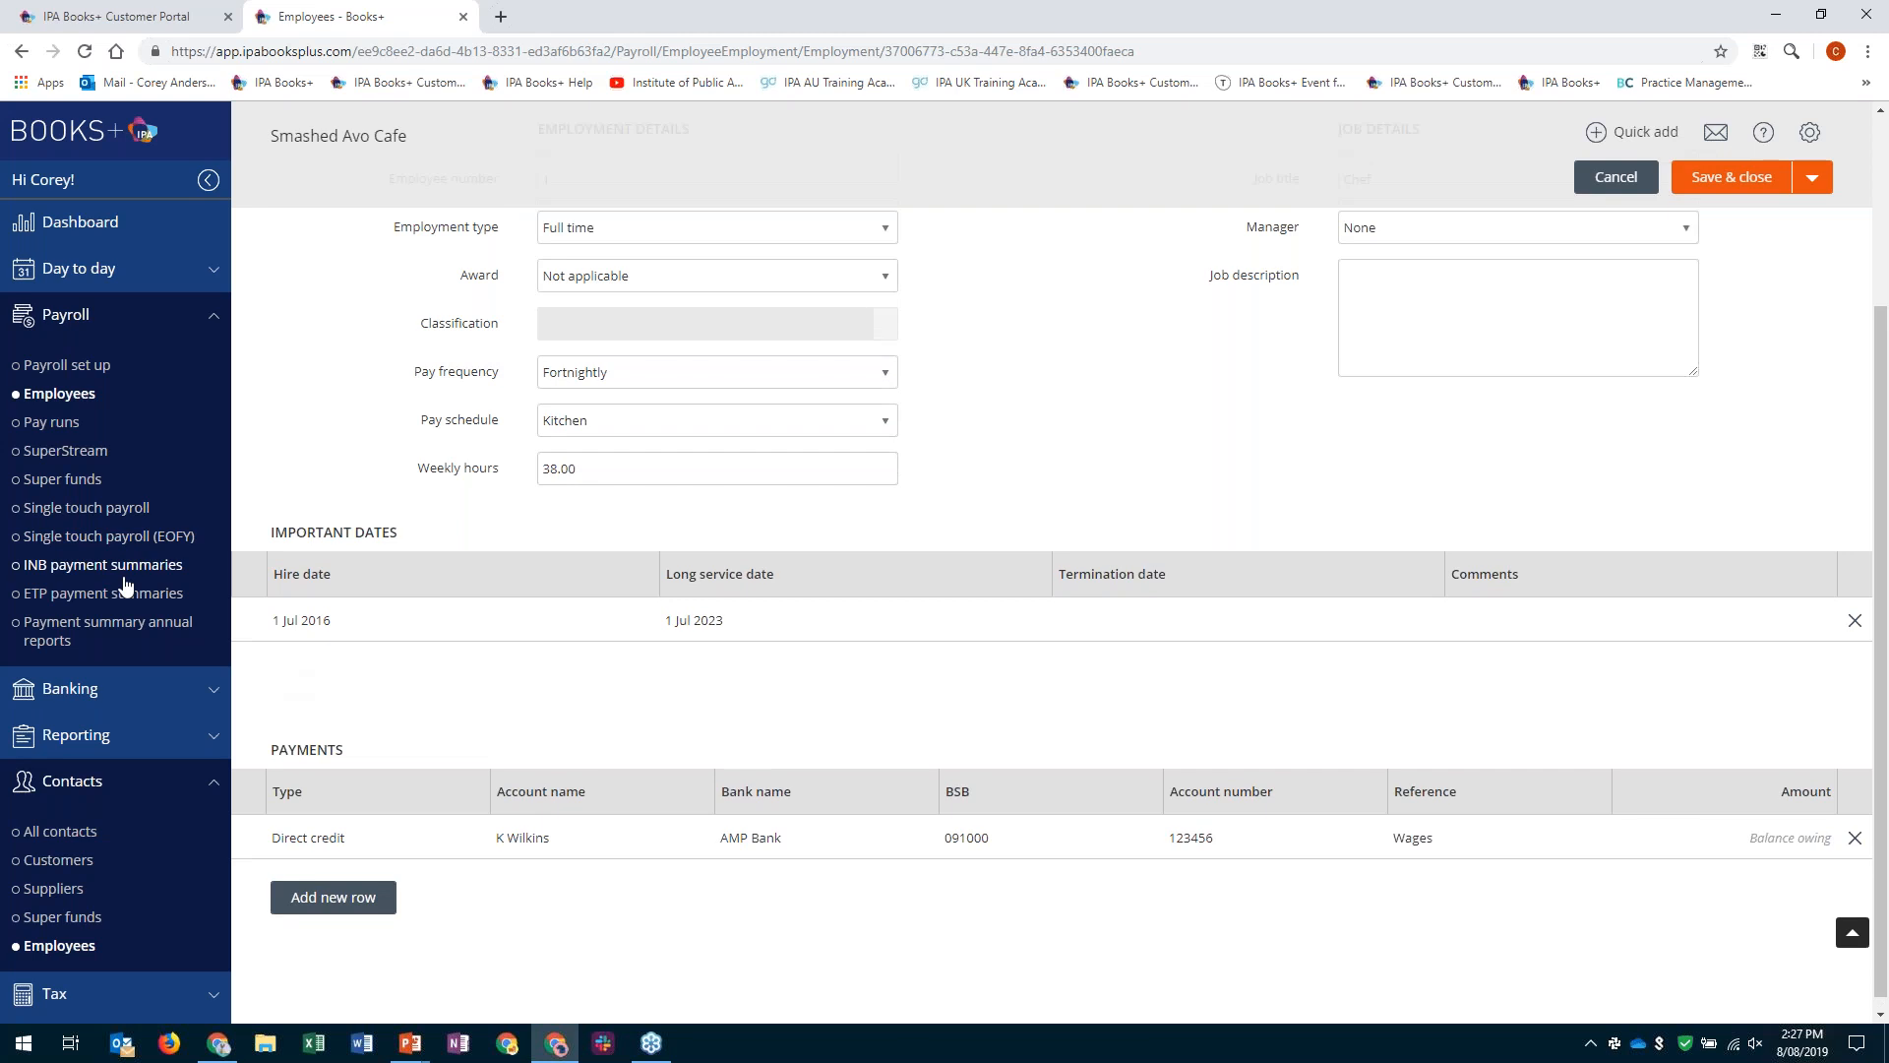
{"action": "scroll", "coordinate": [126, 587], "scroll_direction": "up", "scroll_amount": 3}
- Review the employee's tax details and leave entitlements and balances, and open the pay set up
{"action": "left_click", "coordinate": [620, 242]}
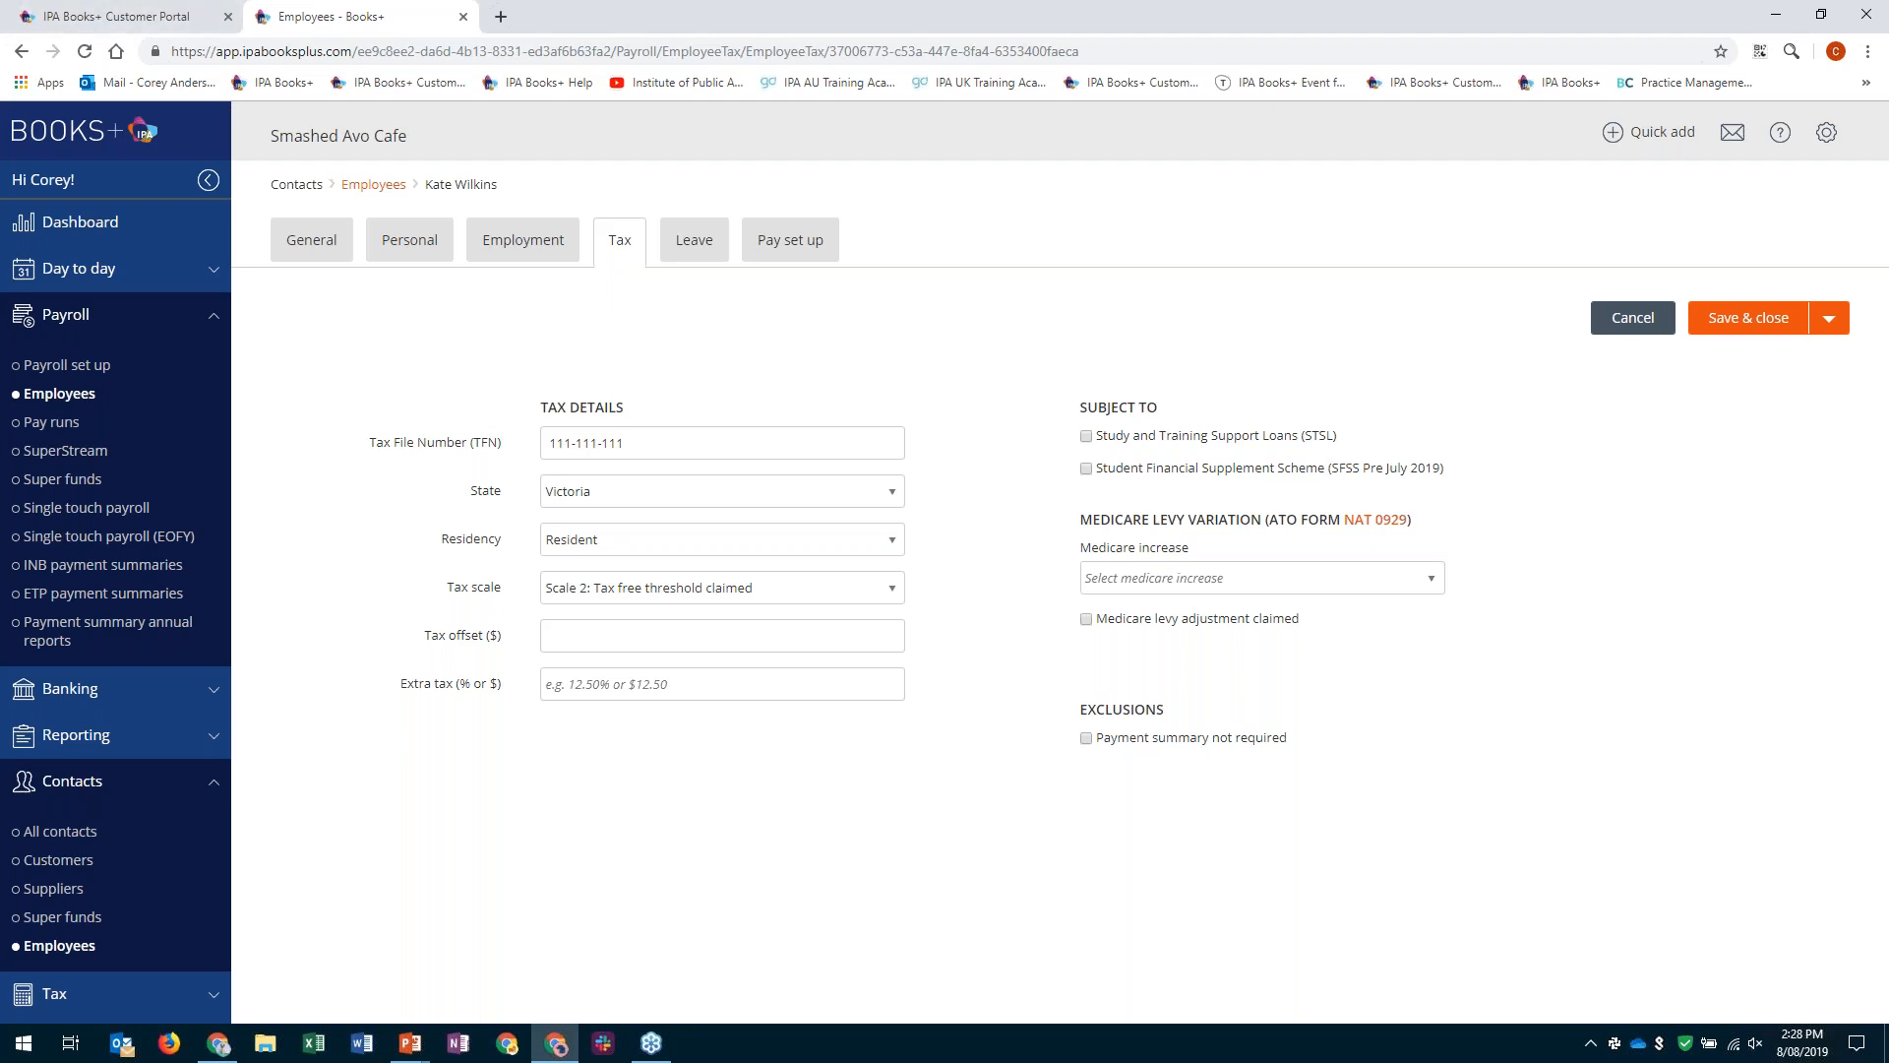
{"action": "left_click", "coordinate": [706, 254]}
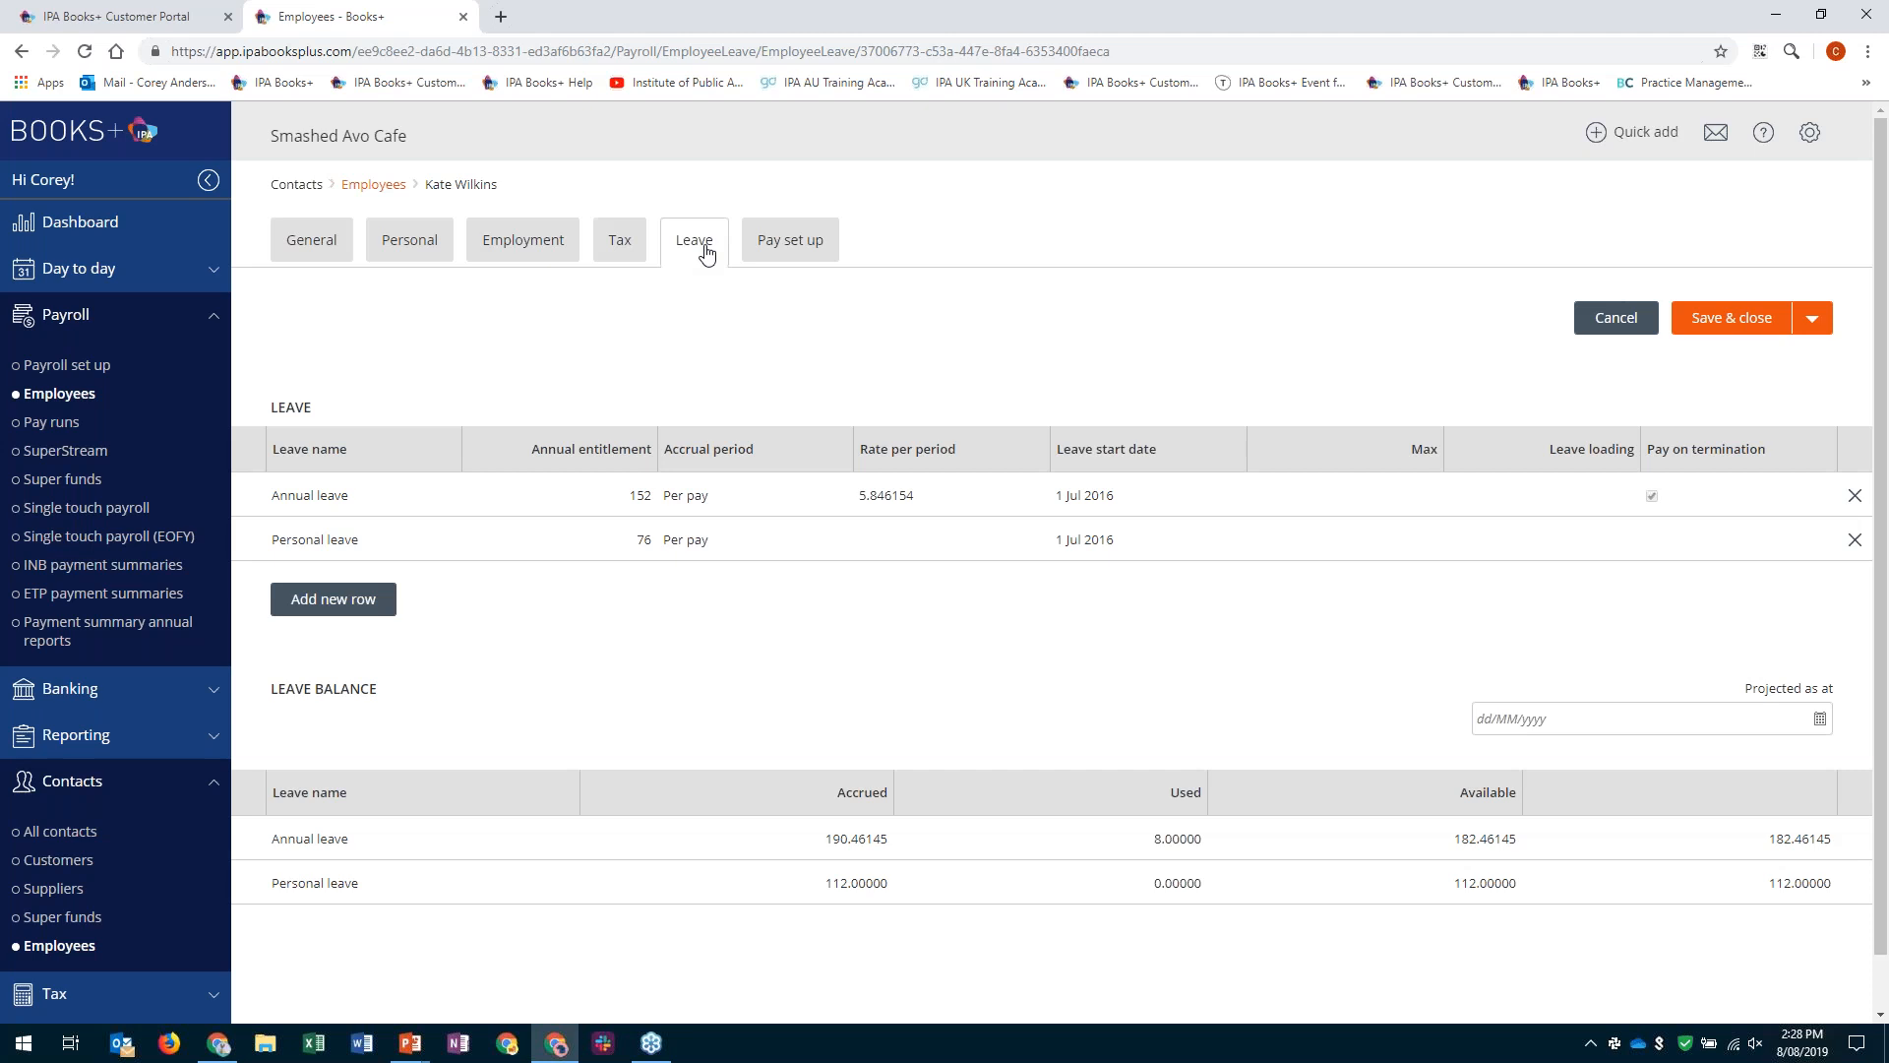
{"action": "left_click", "coordinate": [791, 241]}
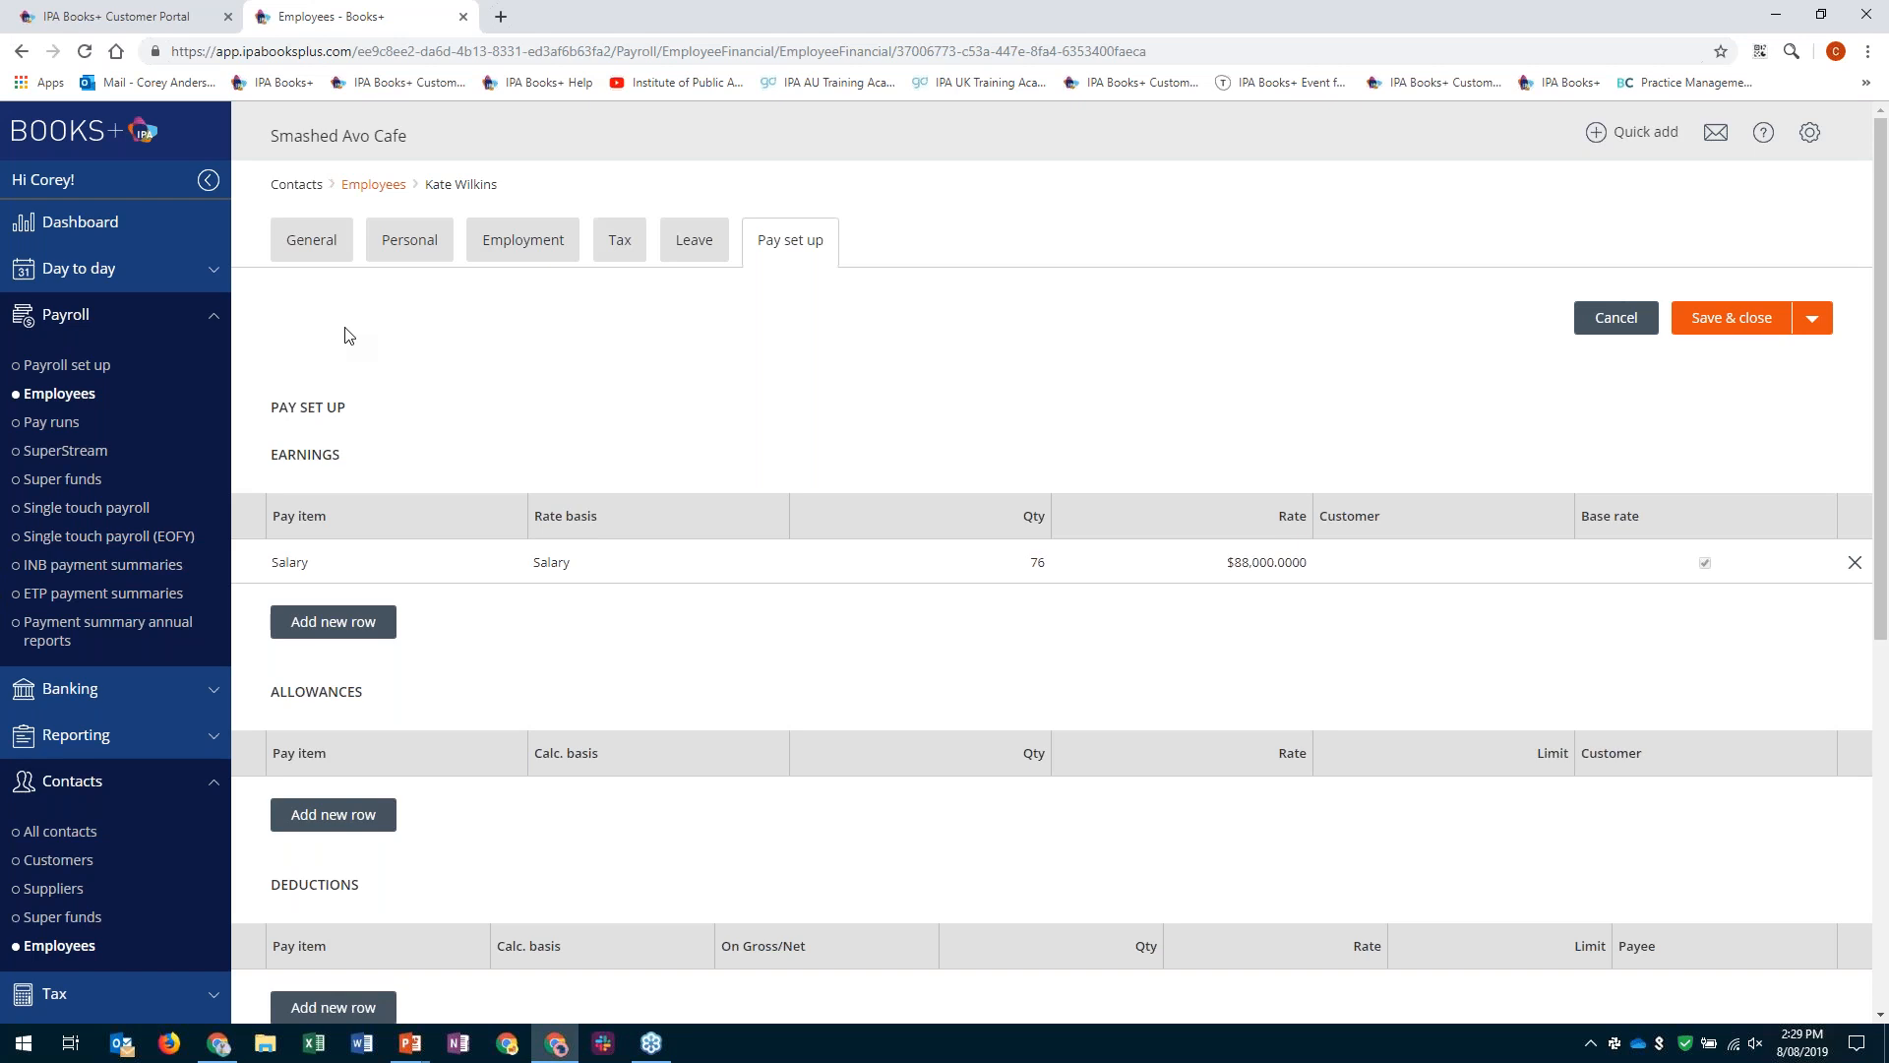
- Add an earnings row with the Ordinary pay item to the employee's pay set up, and remove that row again
{"action": "left_click", "coordinate": [356, 620]}
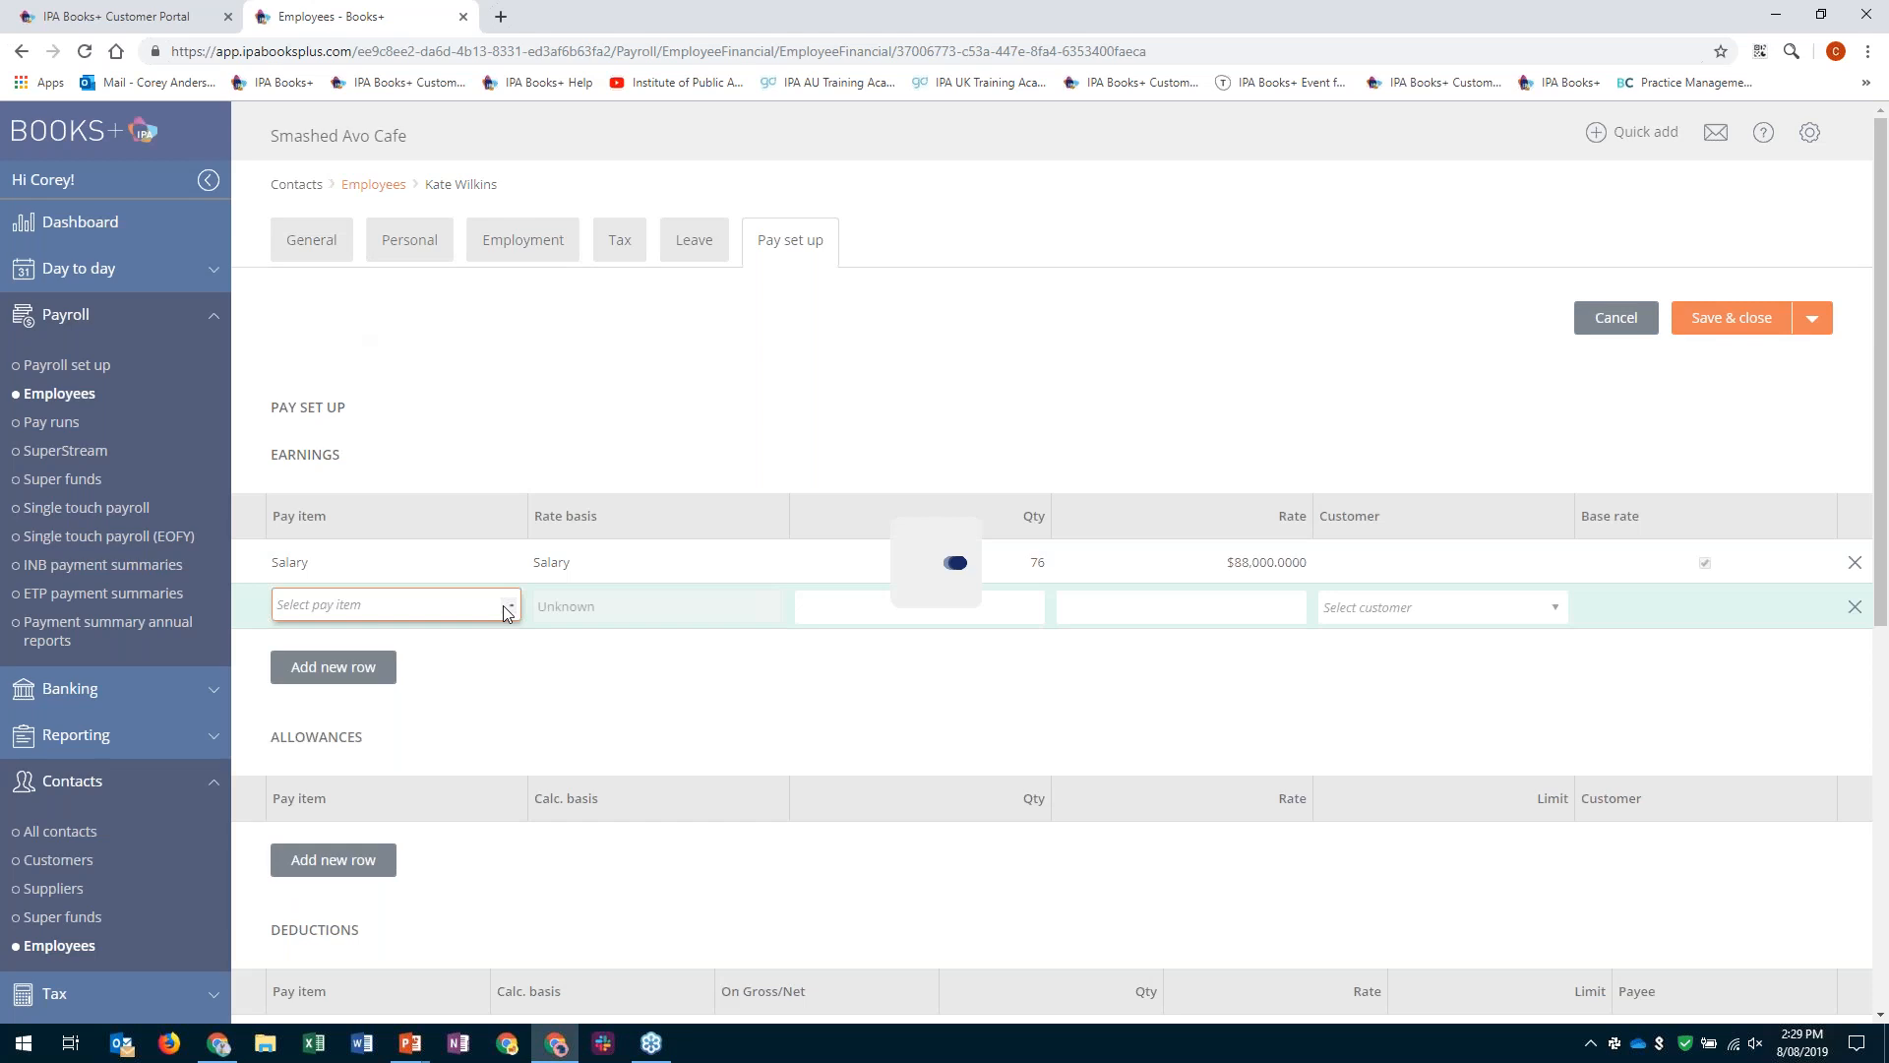
{"action": "left_click", "coordinate": [504, 605]}
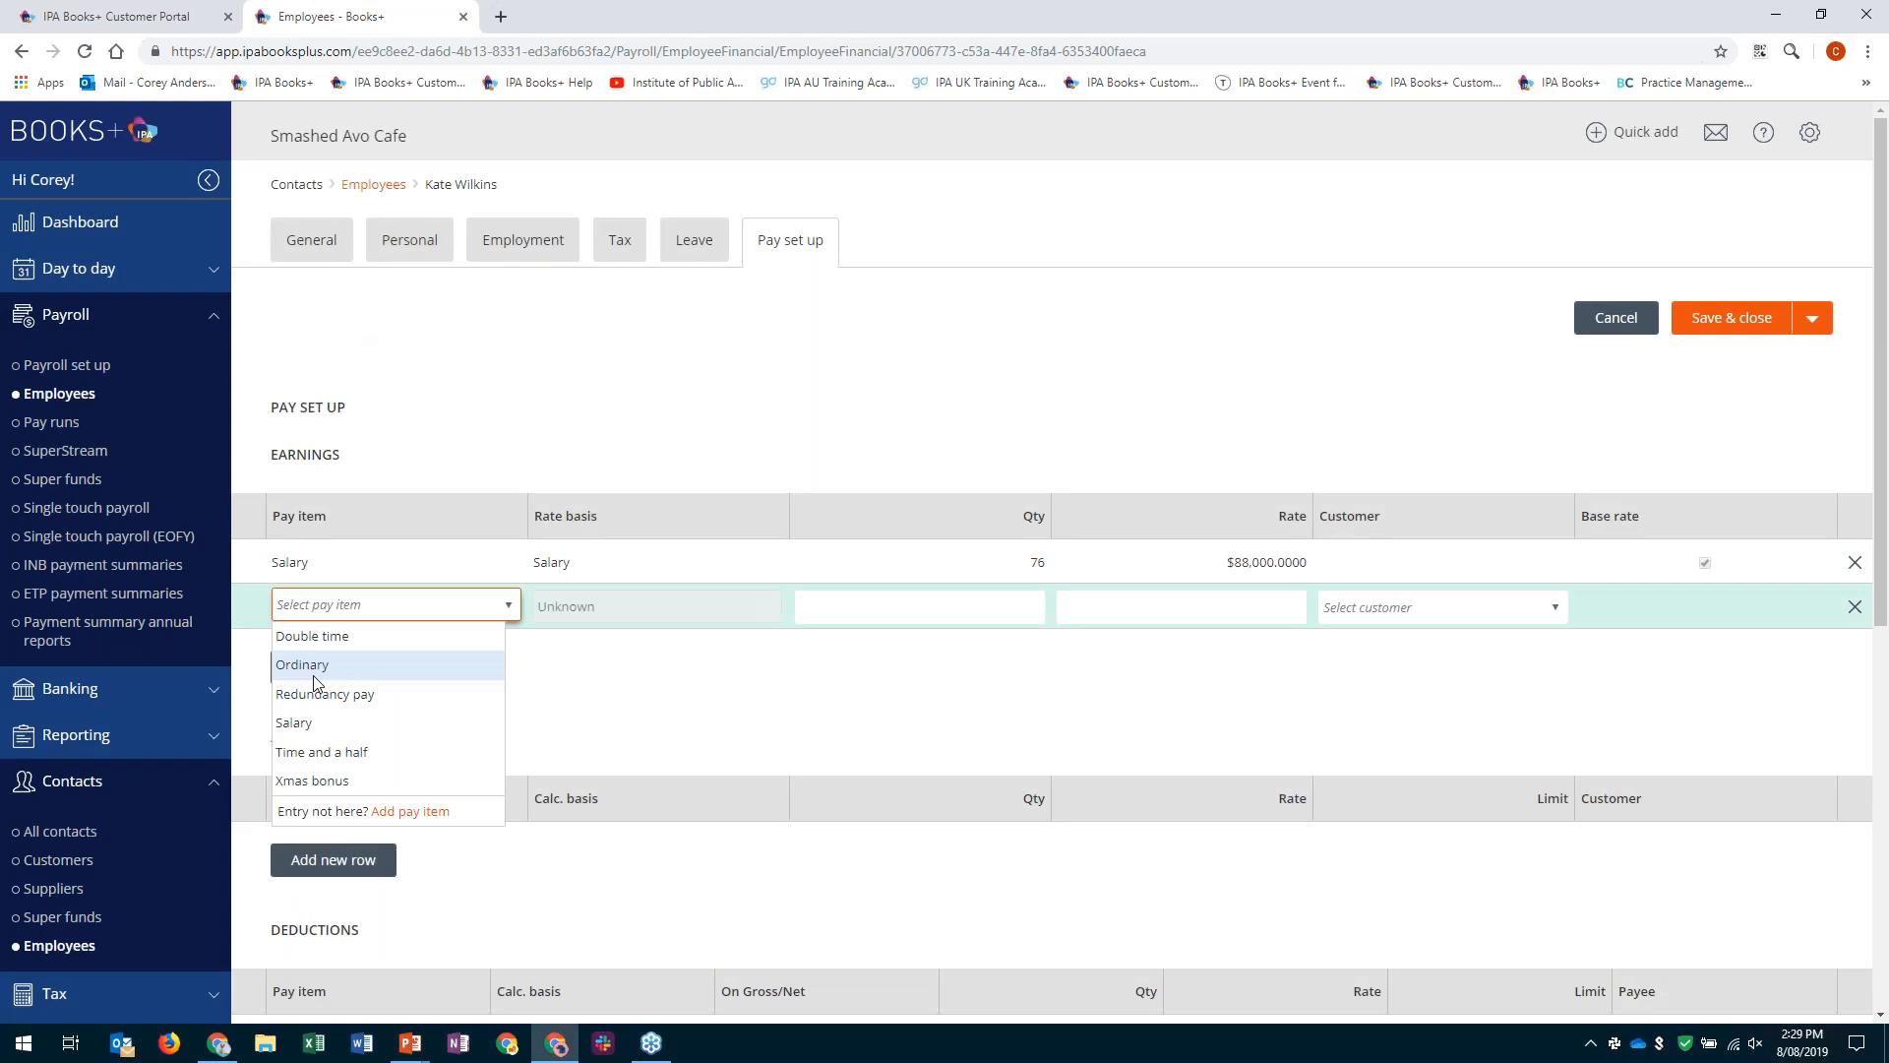
{"action": "left_click", "coordinate": [313, 667]}
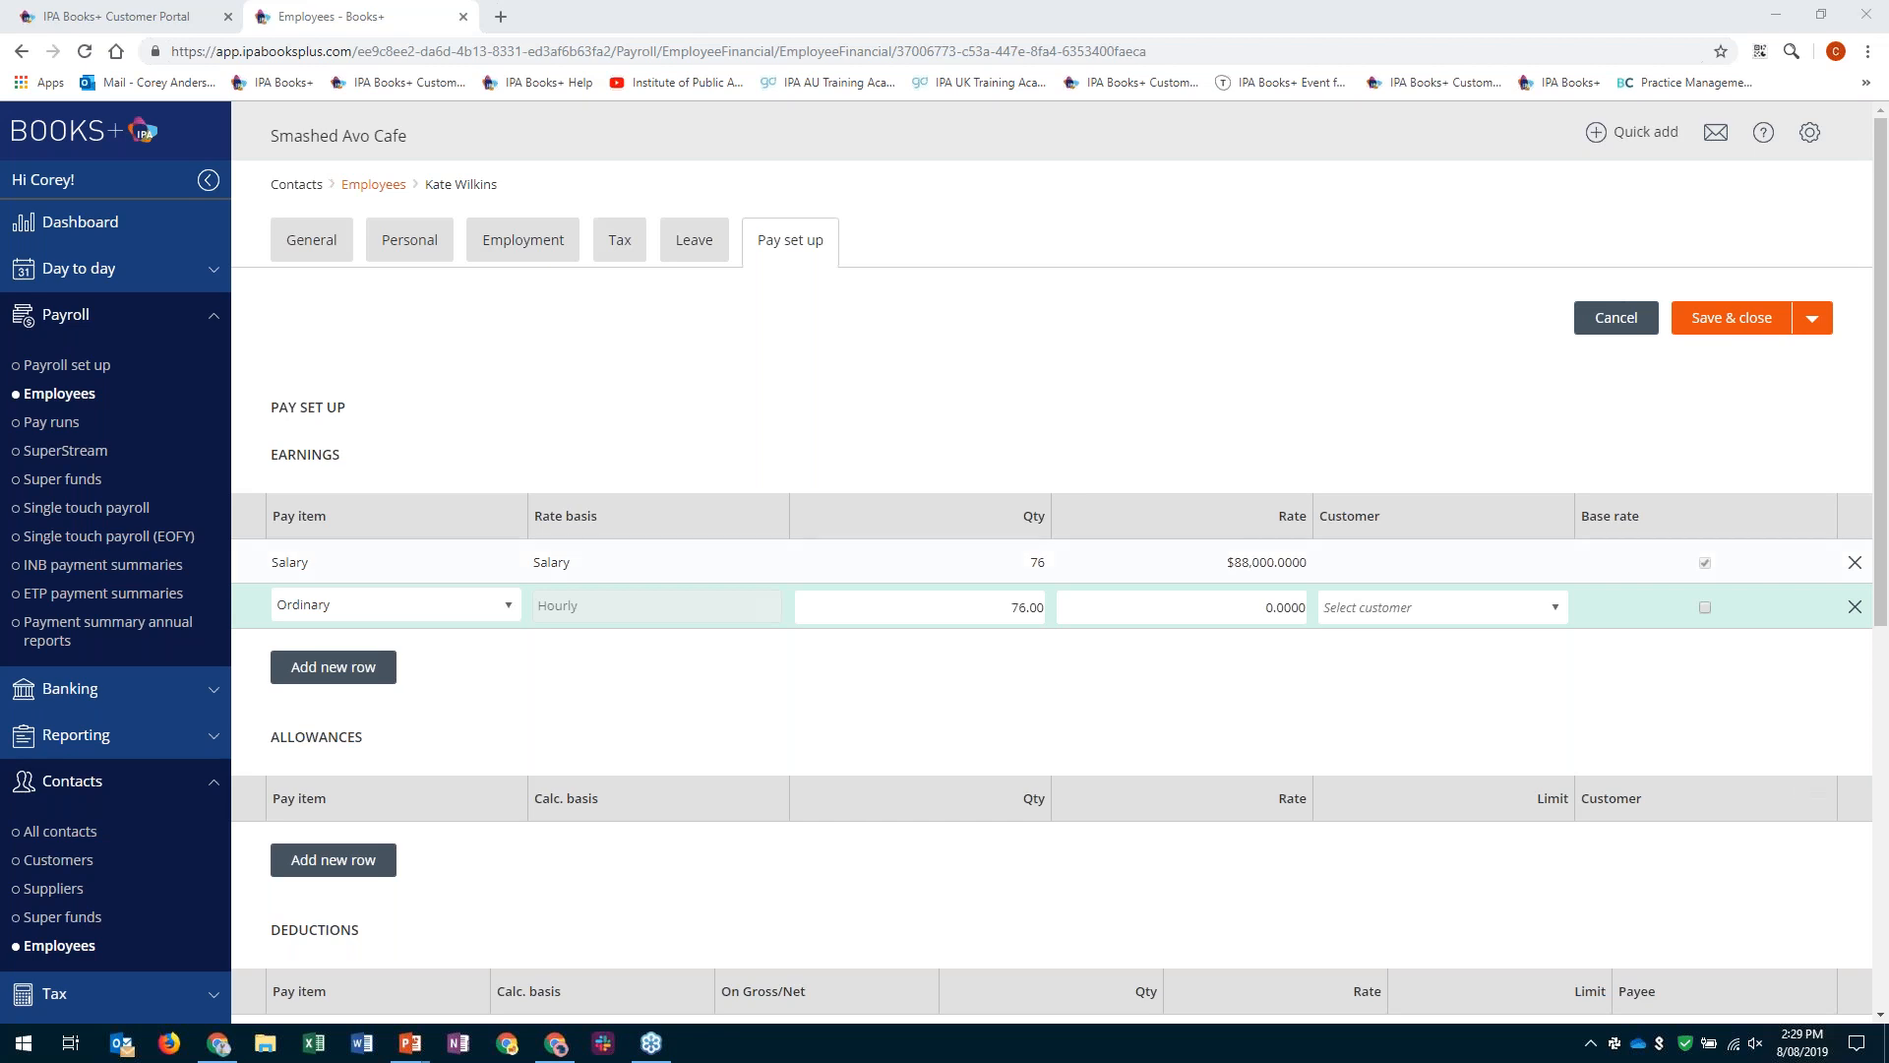
{"action": "left_click", "coordinate": [1854, 612]}
{"action": "left_click", "coordinate": [1855, 608]}
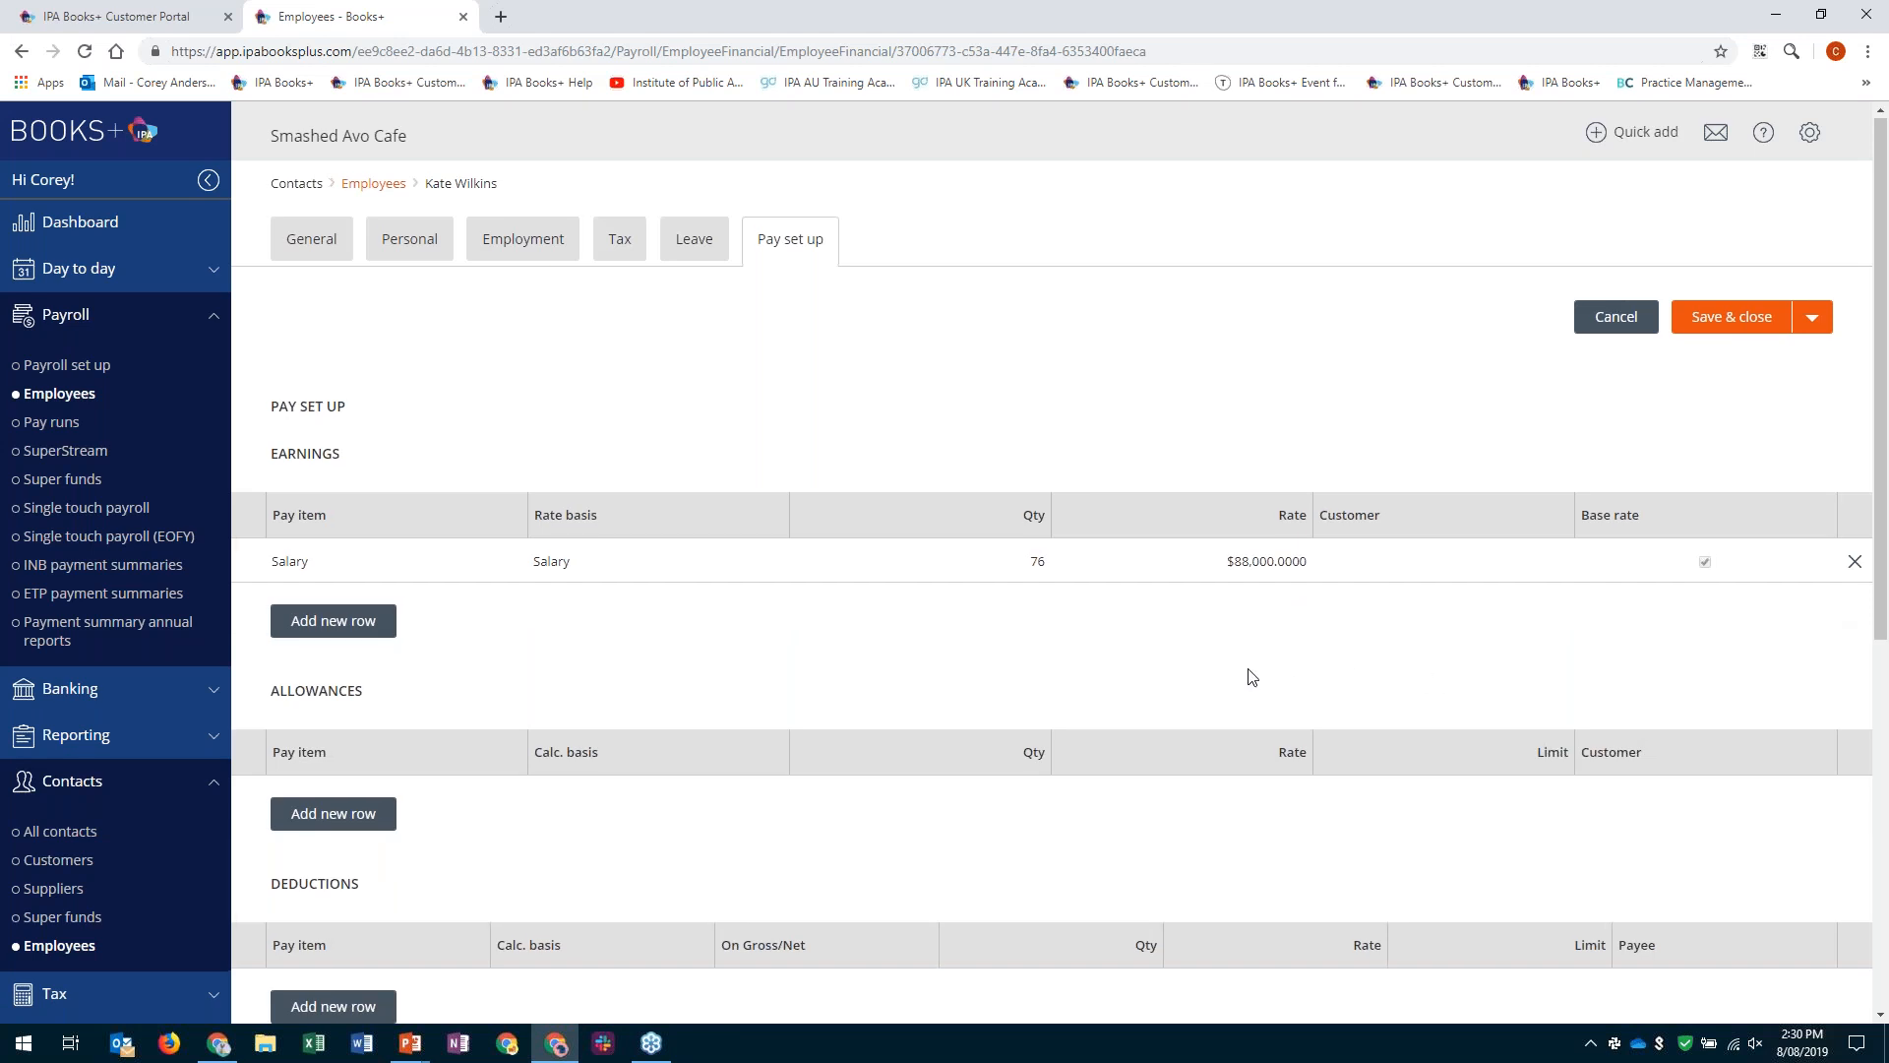
- Examine the allowances, deductions, superannuation accounts and company contributions in the employee's pay set up
{"action": "scroll", "coordinate": [1251, 676], "scroll_direction": "down", "scroll_amount": 1}
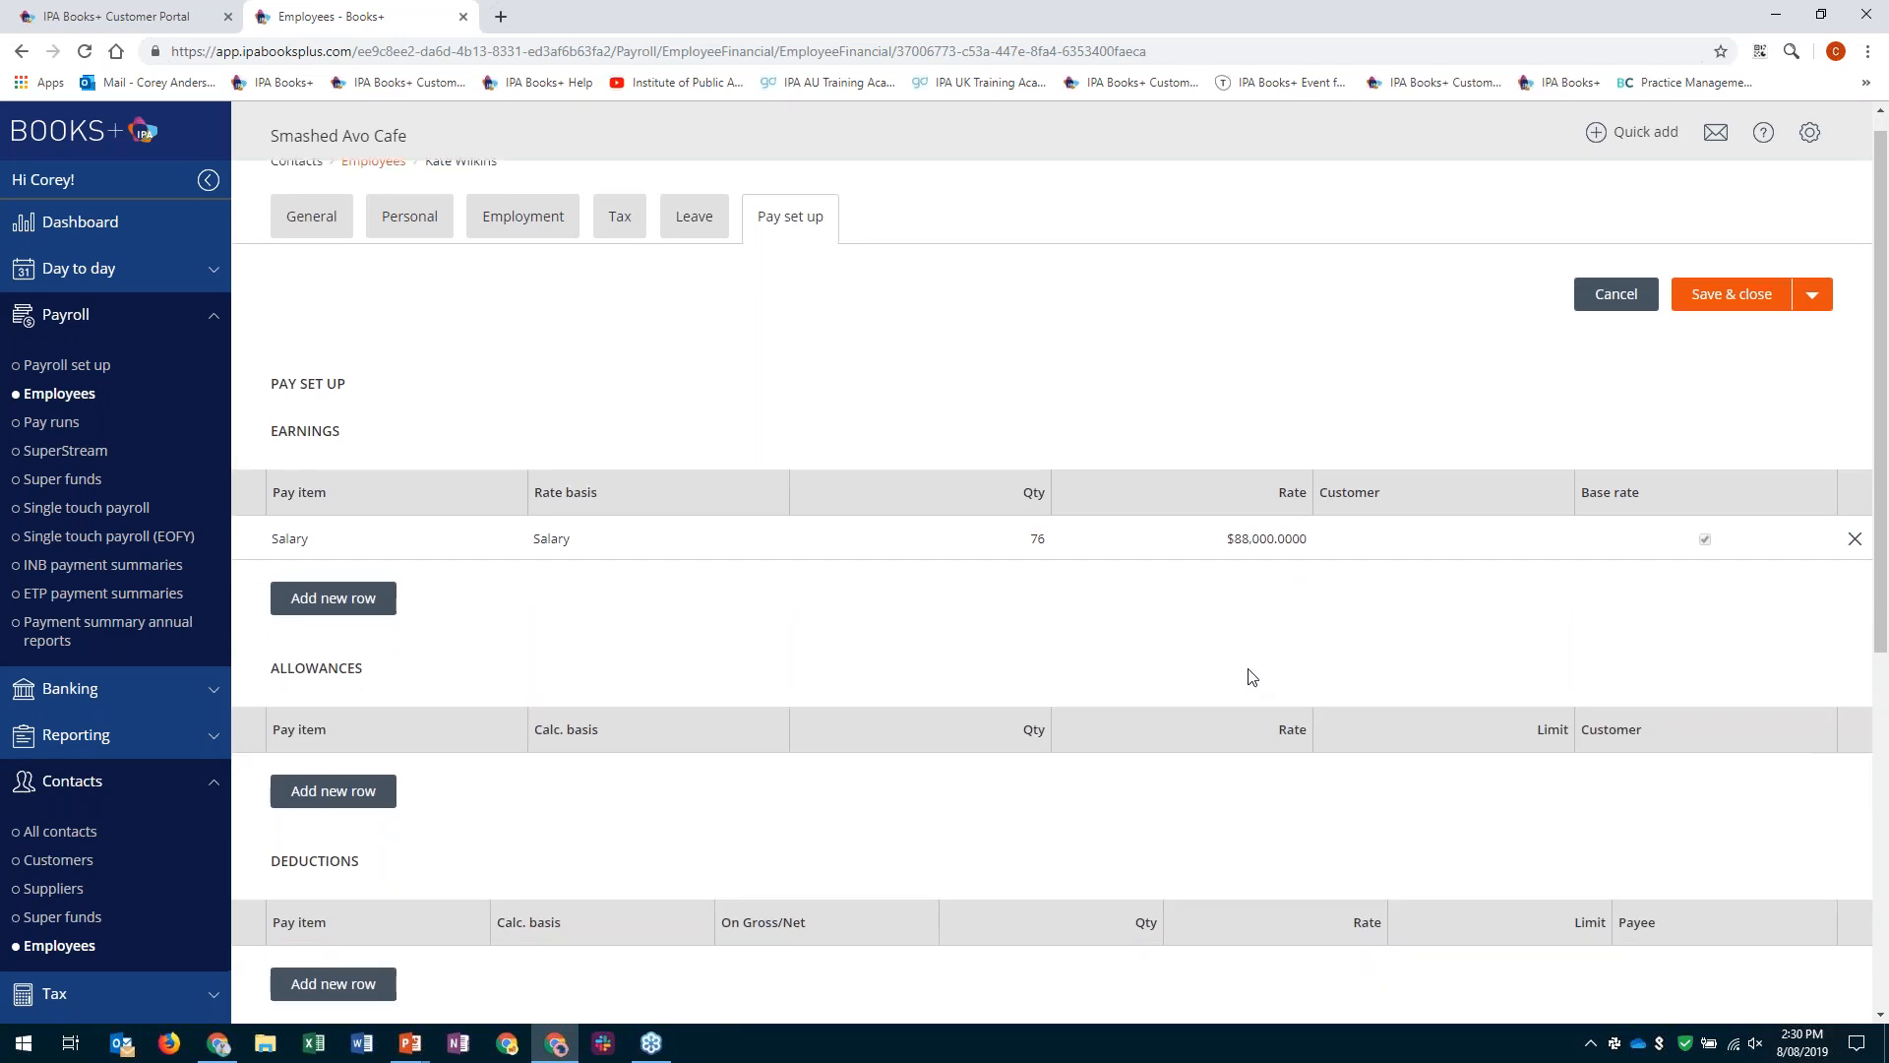
{"action": "scroll", "coordinate": [1251, 676], "scroll_direction": "down", "scroll_amount": 2}
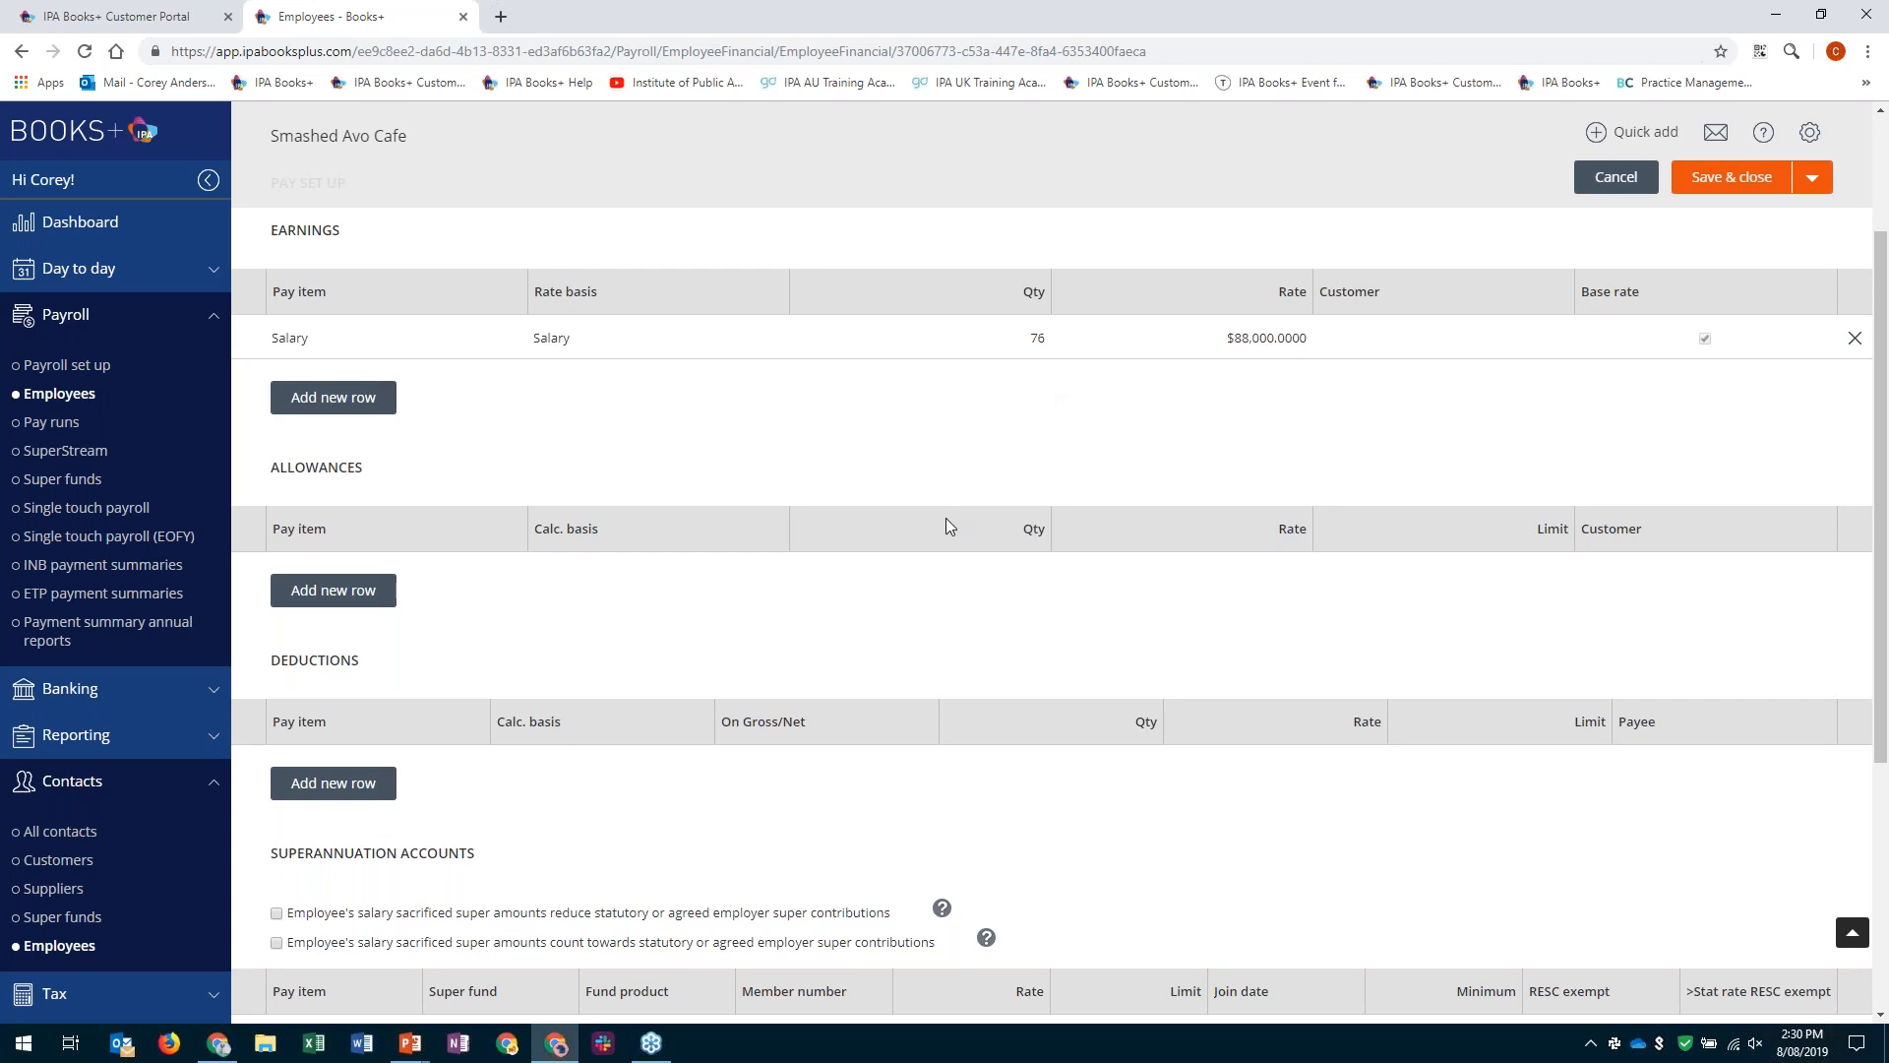
{"action": "scroll", "coordinate": [947, 517], "scroll_direction": "down", "scroll_amount": 1}
{"action": "scroll", "coordinate": [946, 517], "scroll_direction": "down", "scroll_amount": 2}
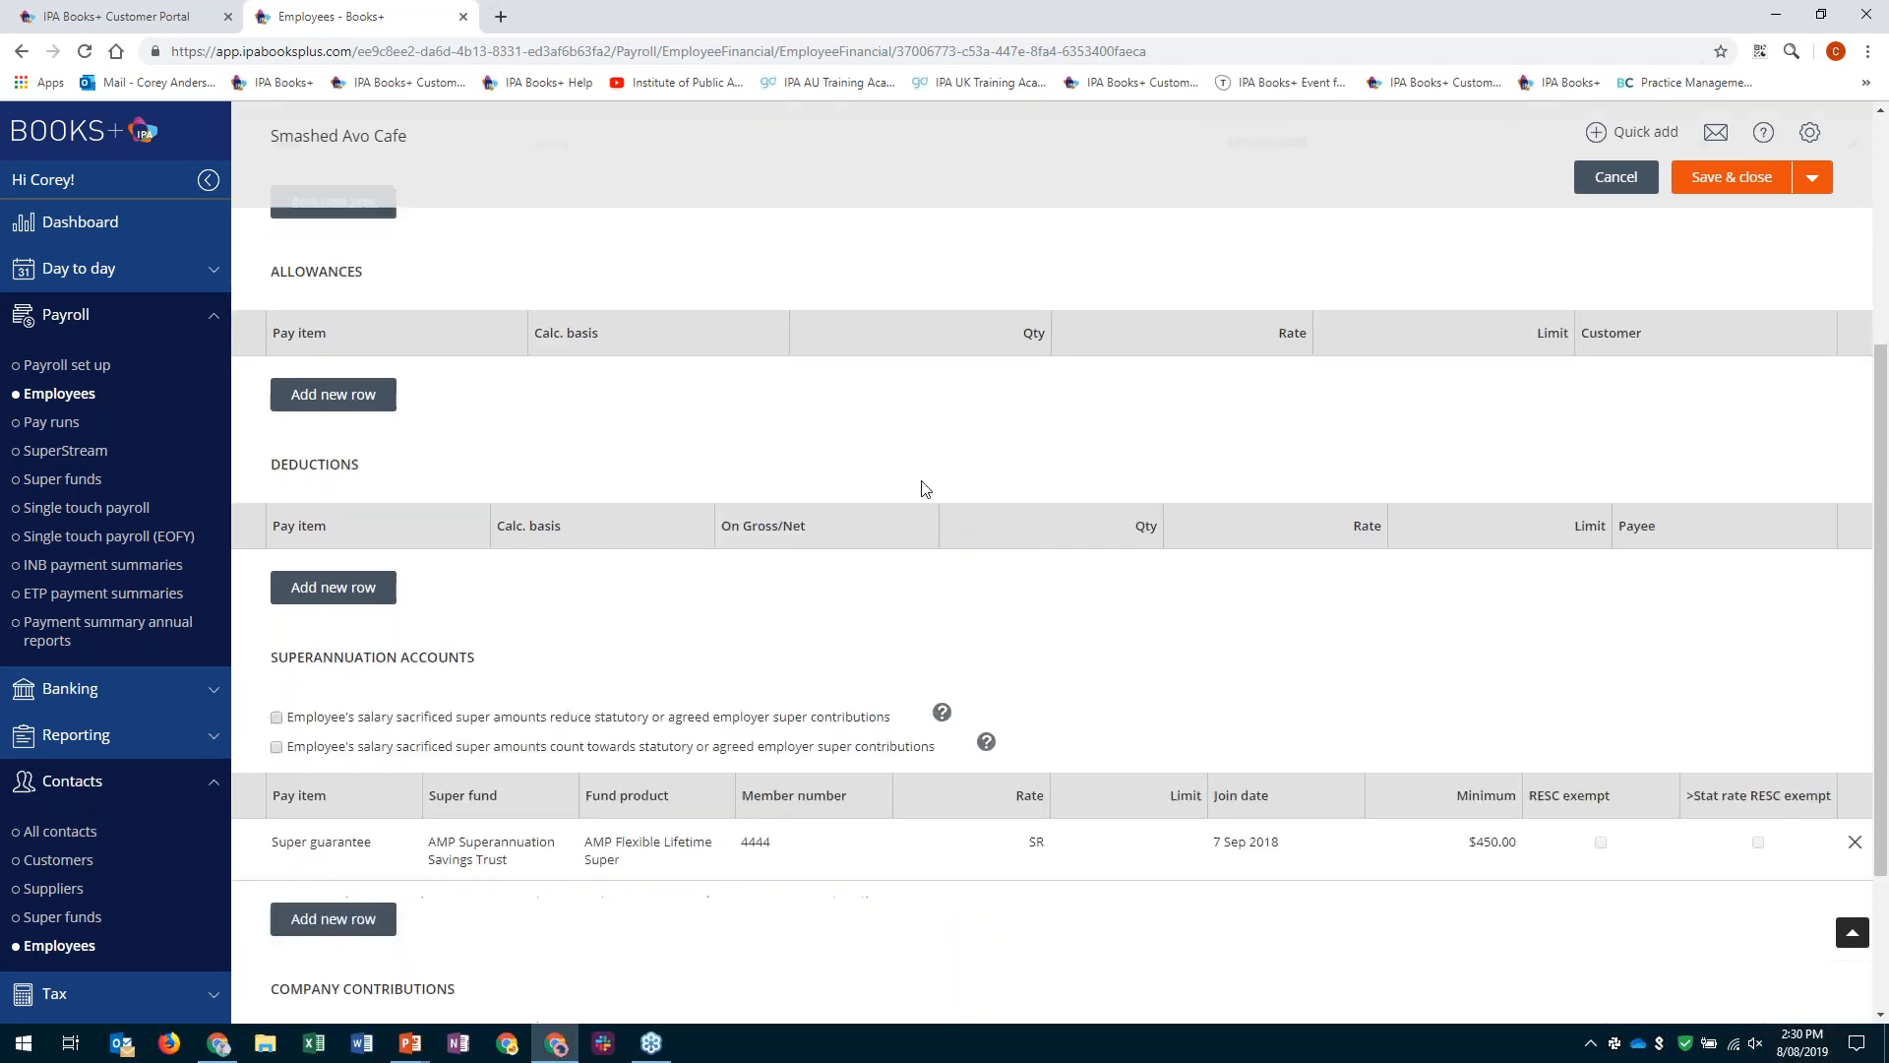
{"action": "scroll", "coordinate": [925, 489], "scroll_direction": "down", "scroll_amount": 2}
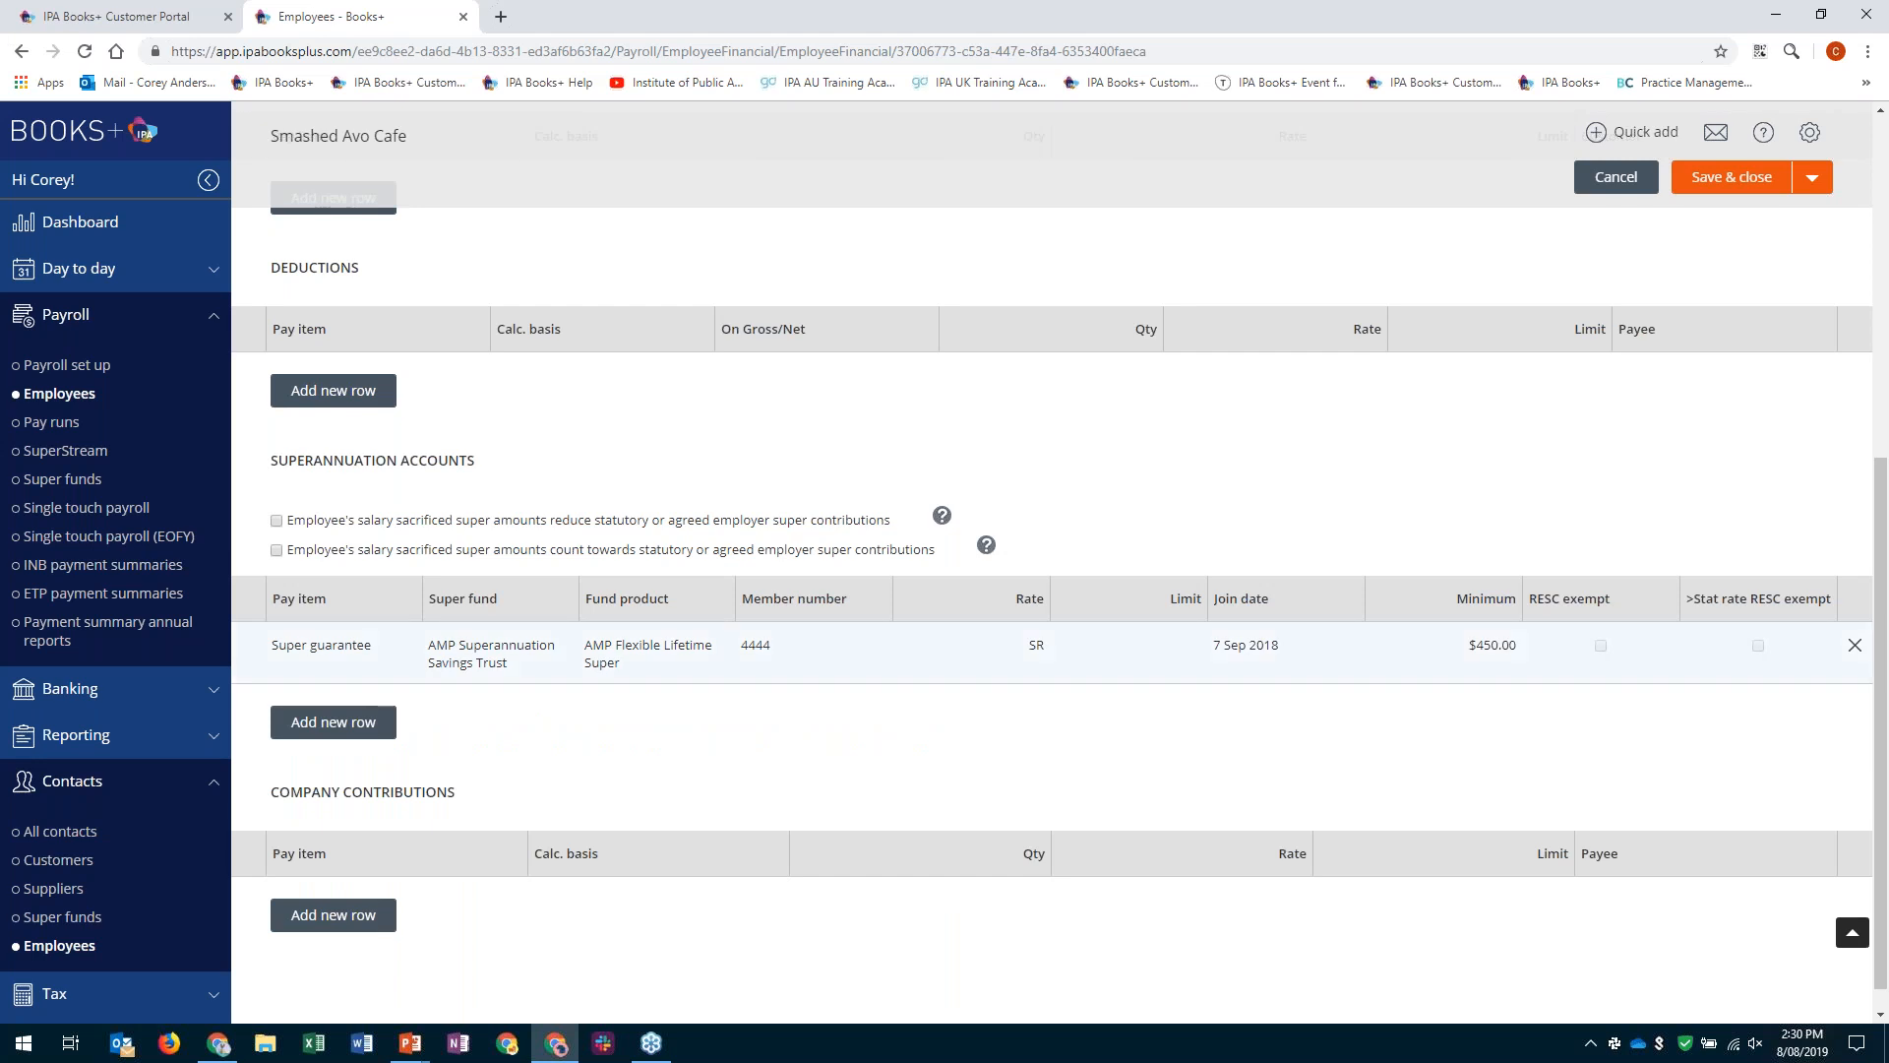
- Try adding a Salary sacrifice for super account with AMP Superannuation Savings Trust and AMP Conventional - Endowment, and leave the employee's pay set up without saving
{"action": "left_click", "coordinate": [331, 725]}
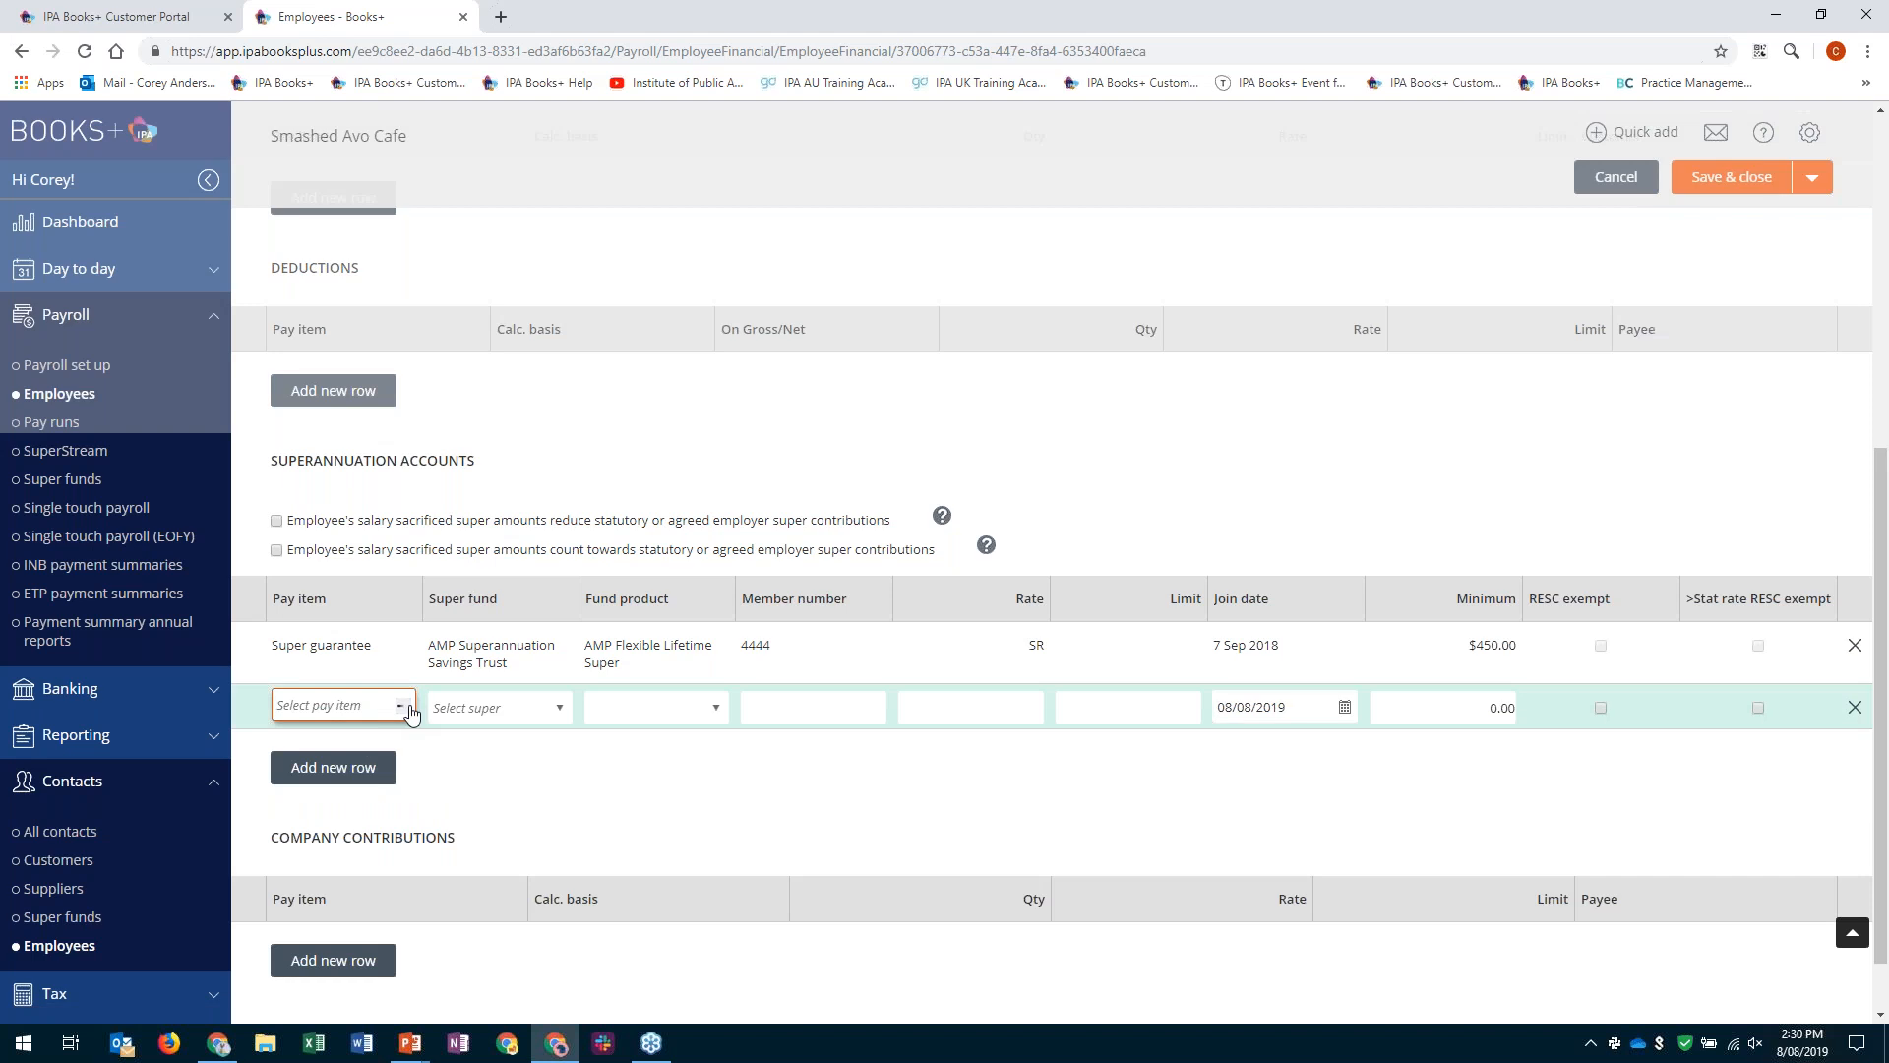
{"action": "left_click", "coordinate": [394, 767]}
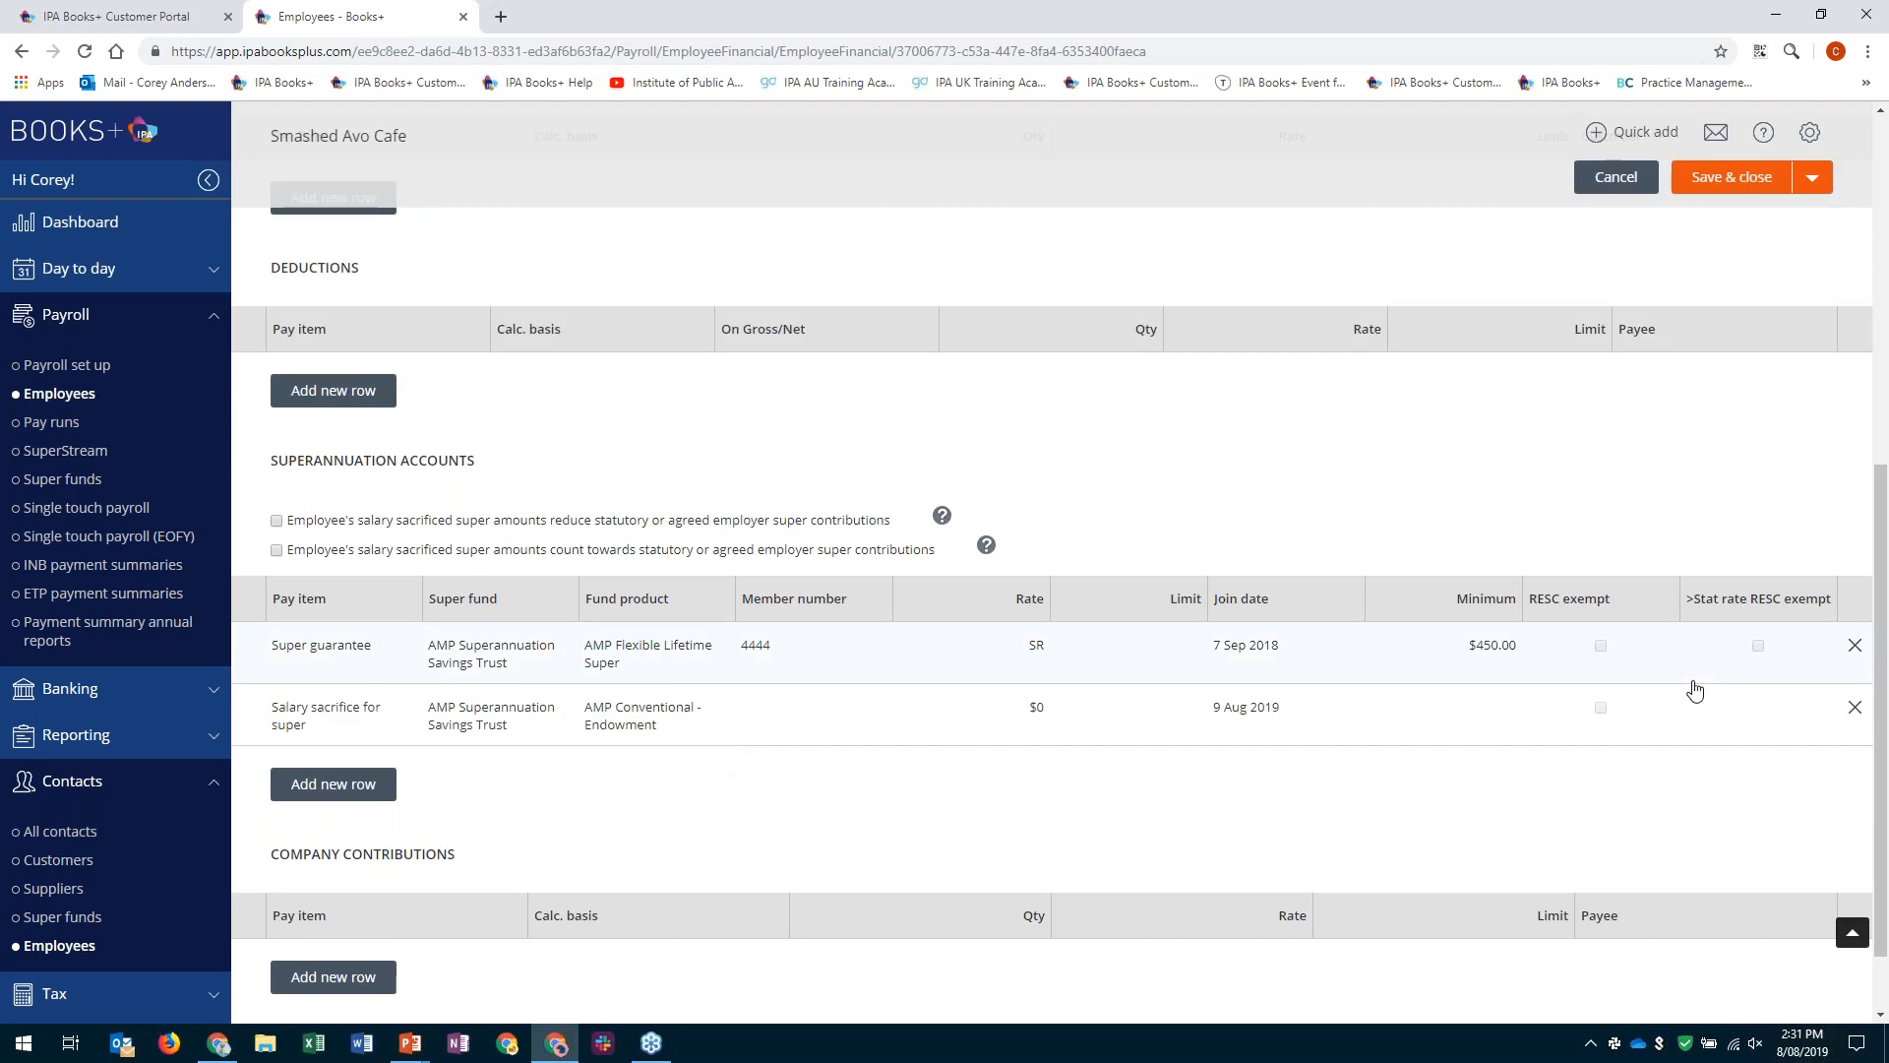
{"action": "left_click", "coordinate": [1659, 131]}
{"action": "left_click", "coordinate": [1614, 177]}
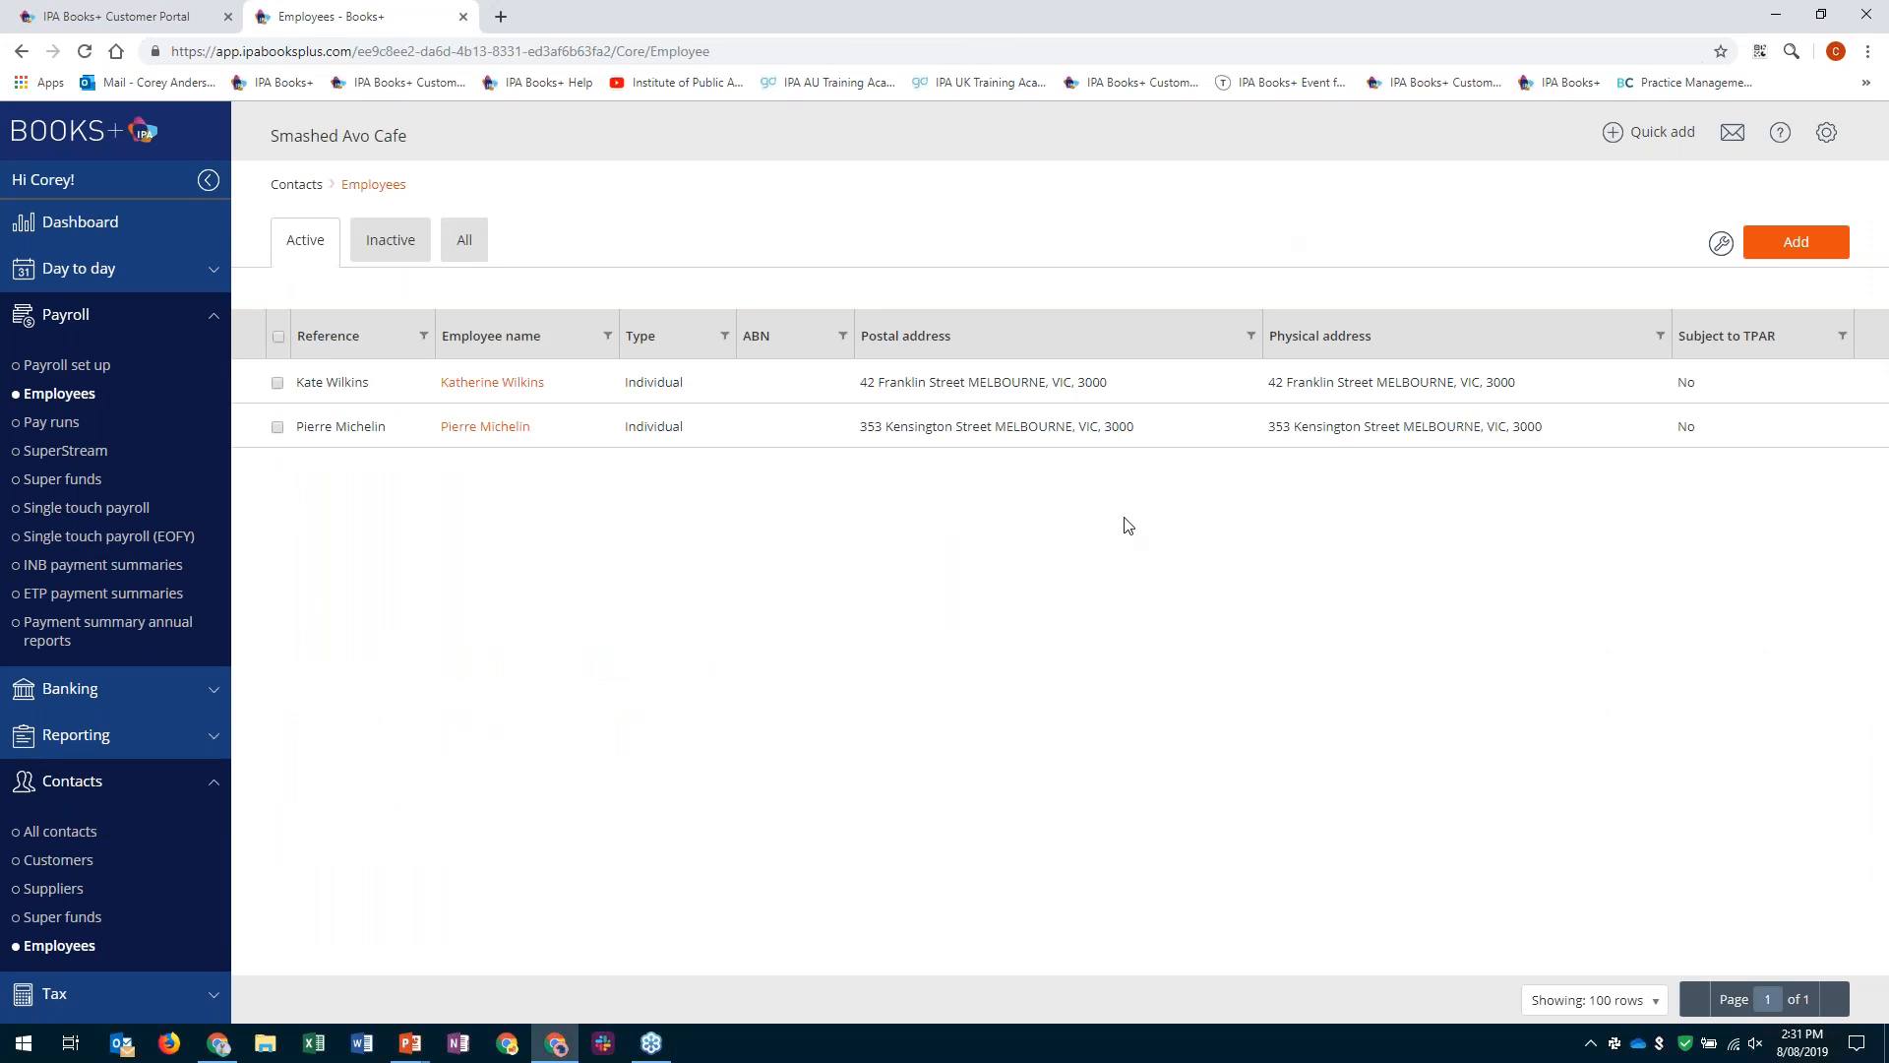
- Create a pay run on the Kitchen schedule with the default name, pay period and payment date
{"action": "left_click", "coordinate": [61, 423]}
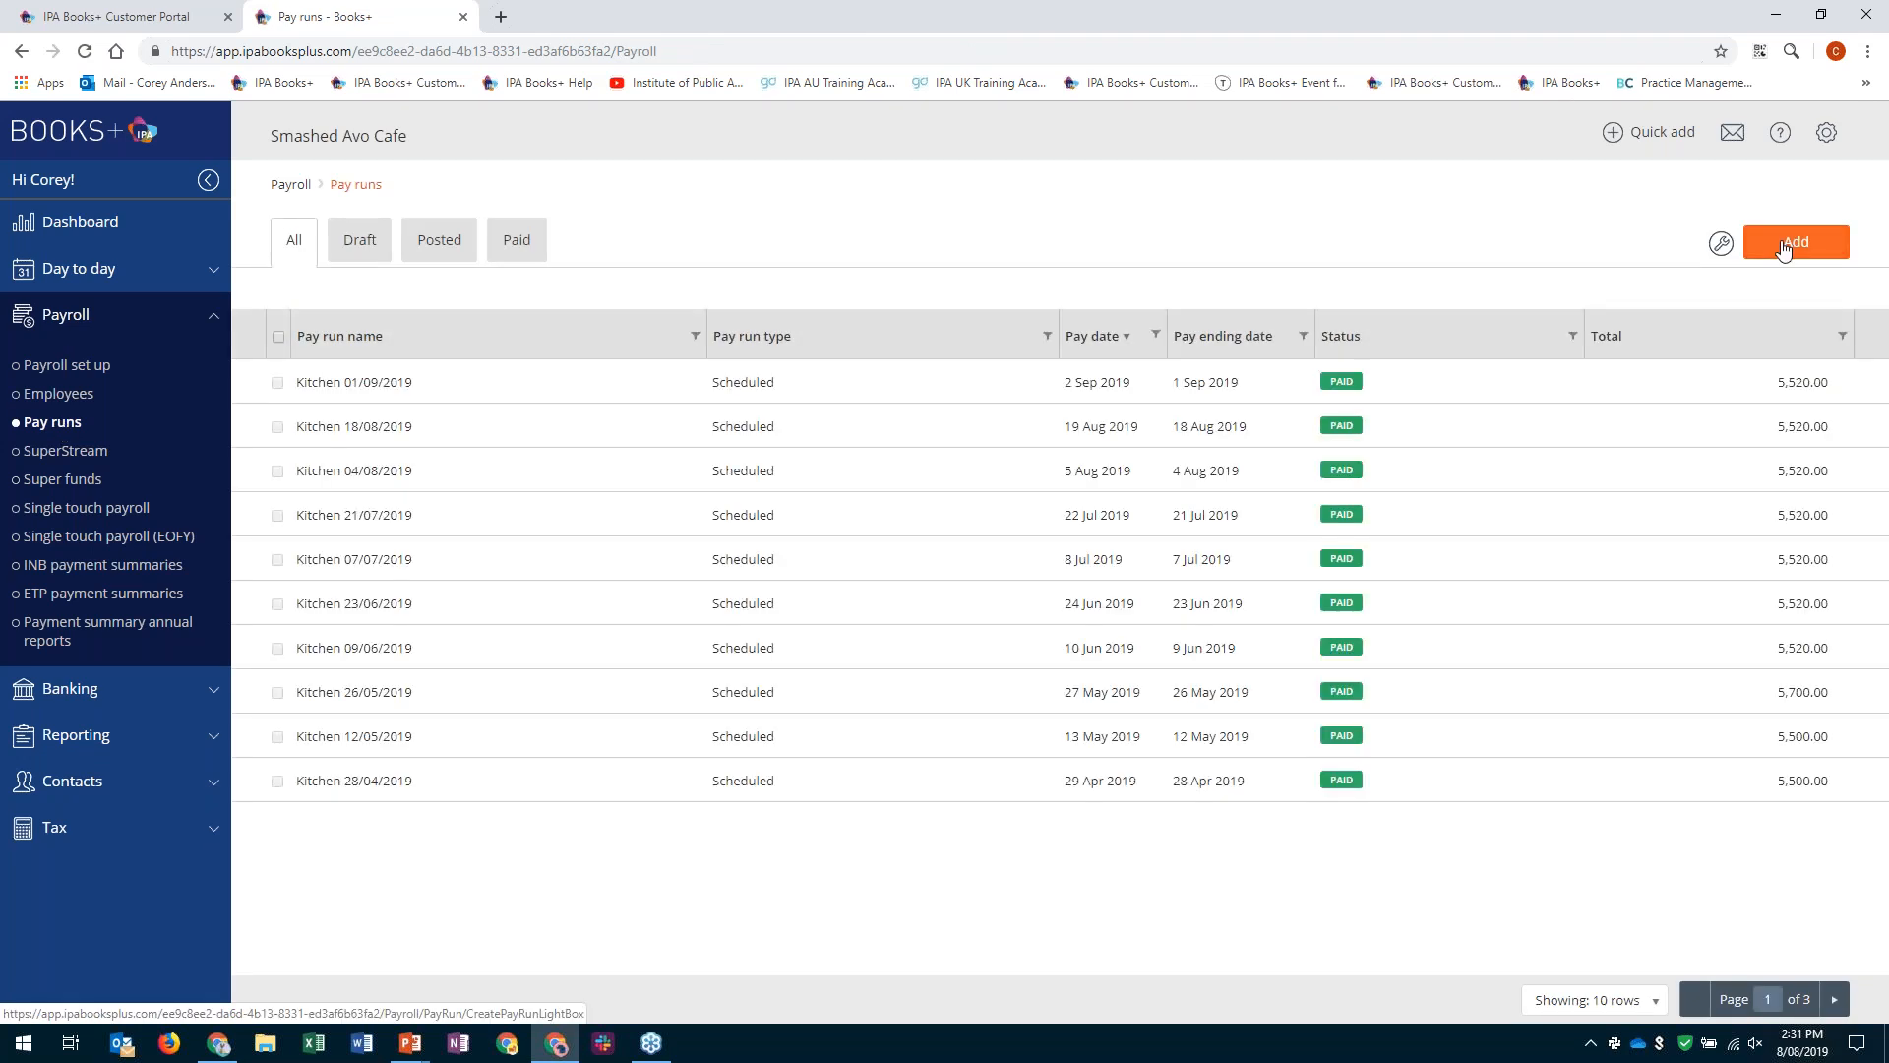
{"action": "left_click", "coordinate": [1783, 250]}
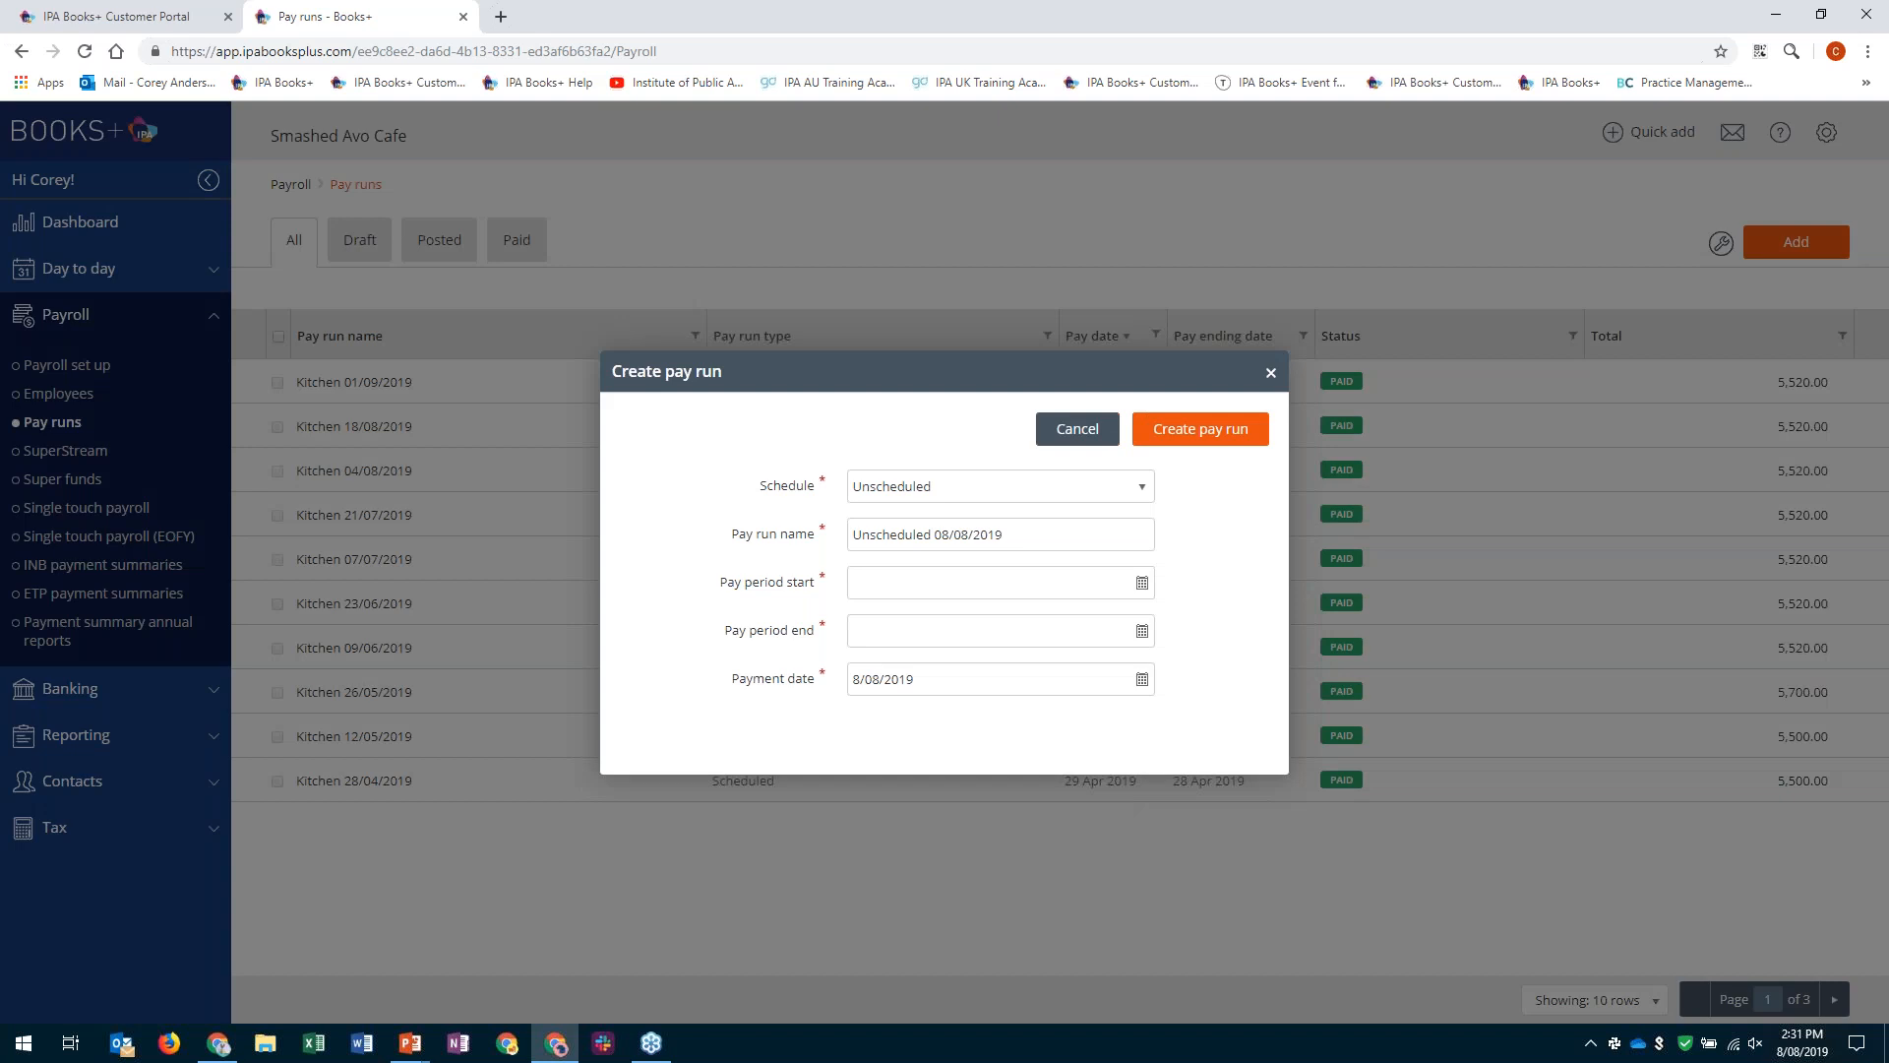
{"action": "left_click", "coordinate": [1140, 499]}
{"action": "left_click", "coordinate": [955, 565]}
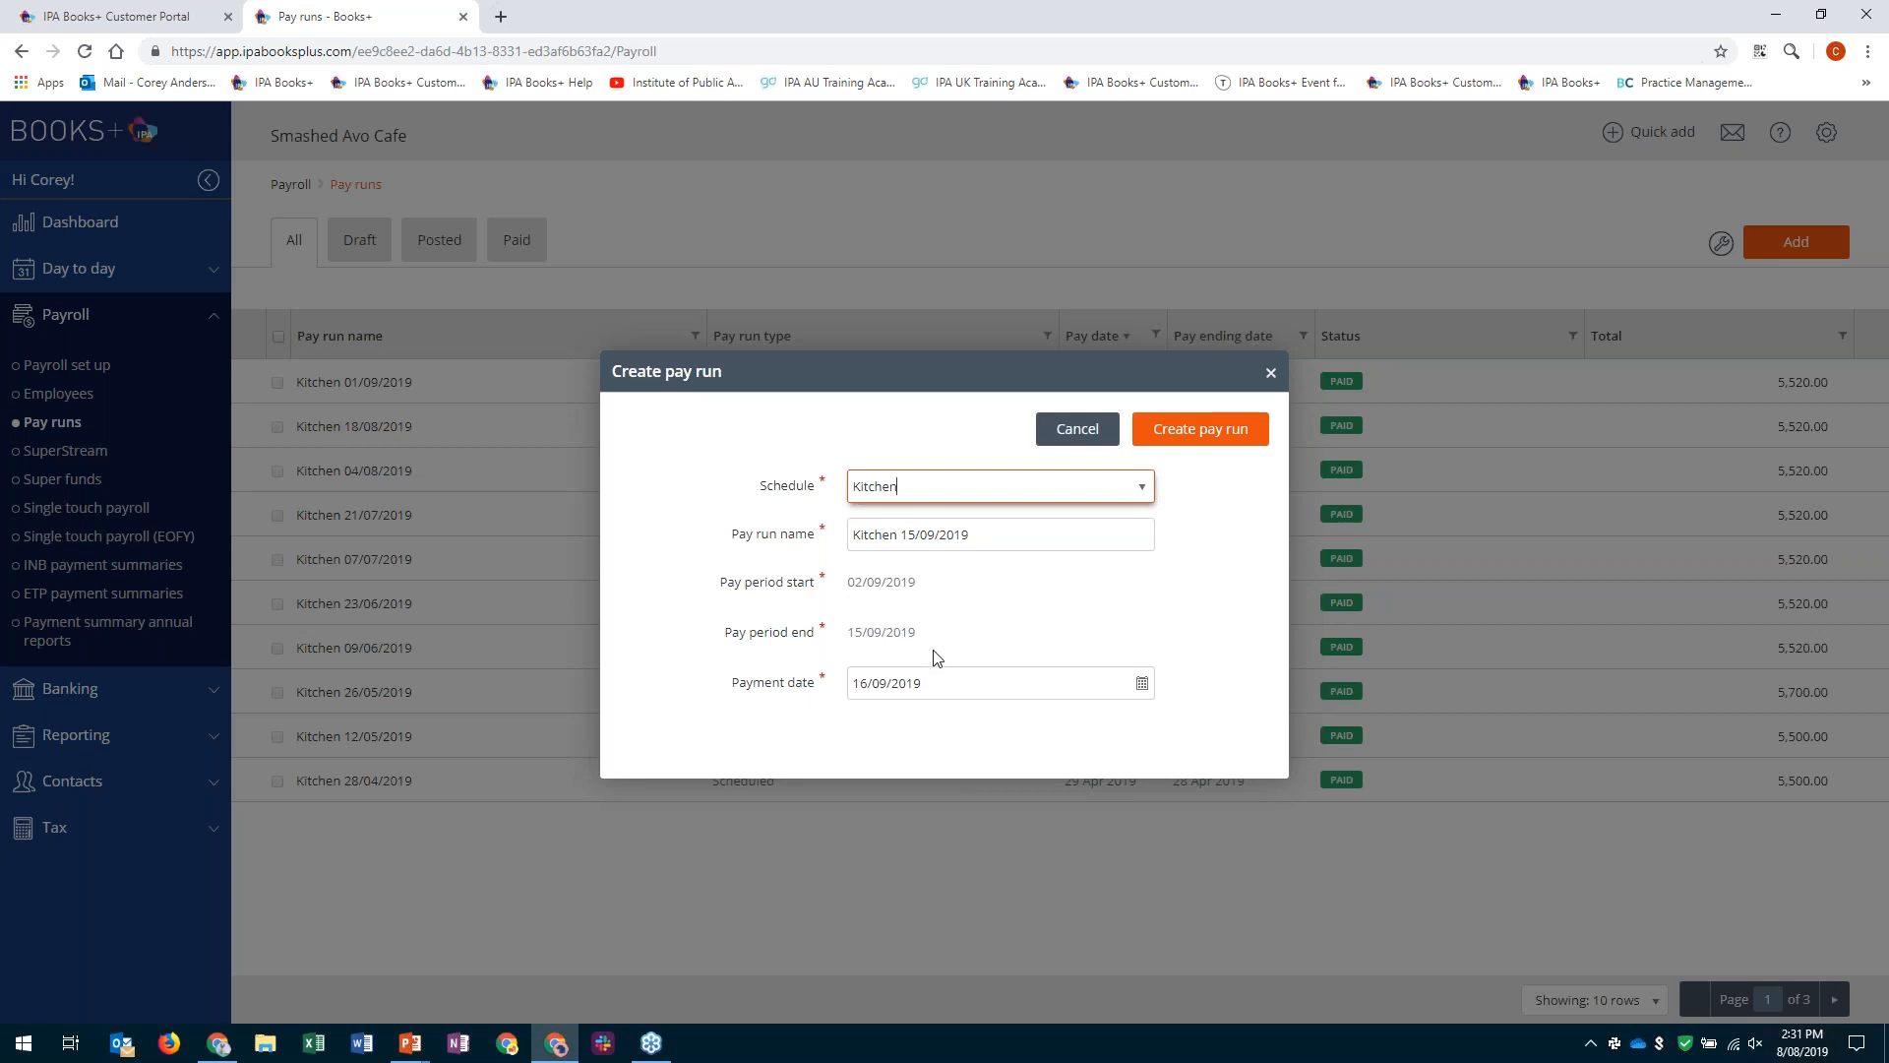
{"action": "left_click", "coordinate": [1253, 428]}
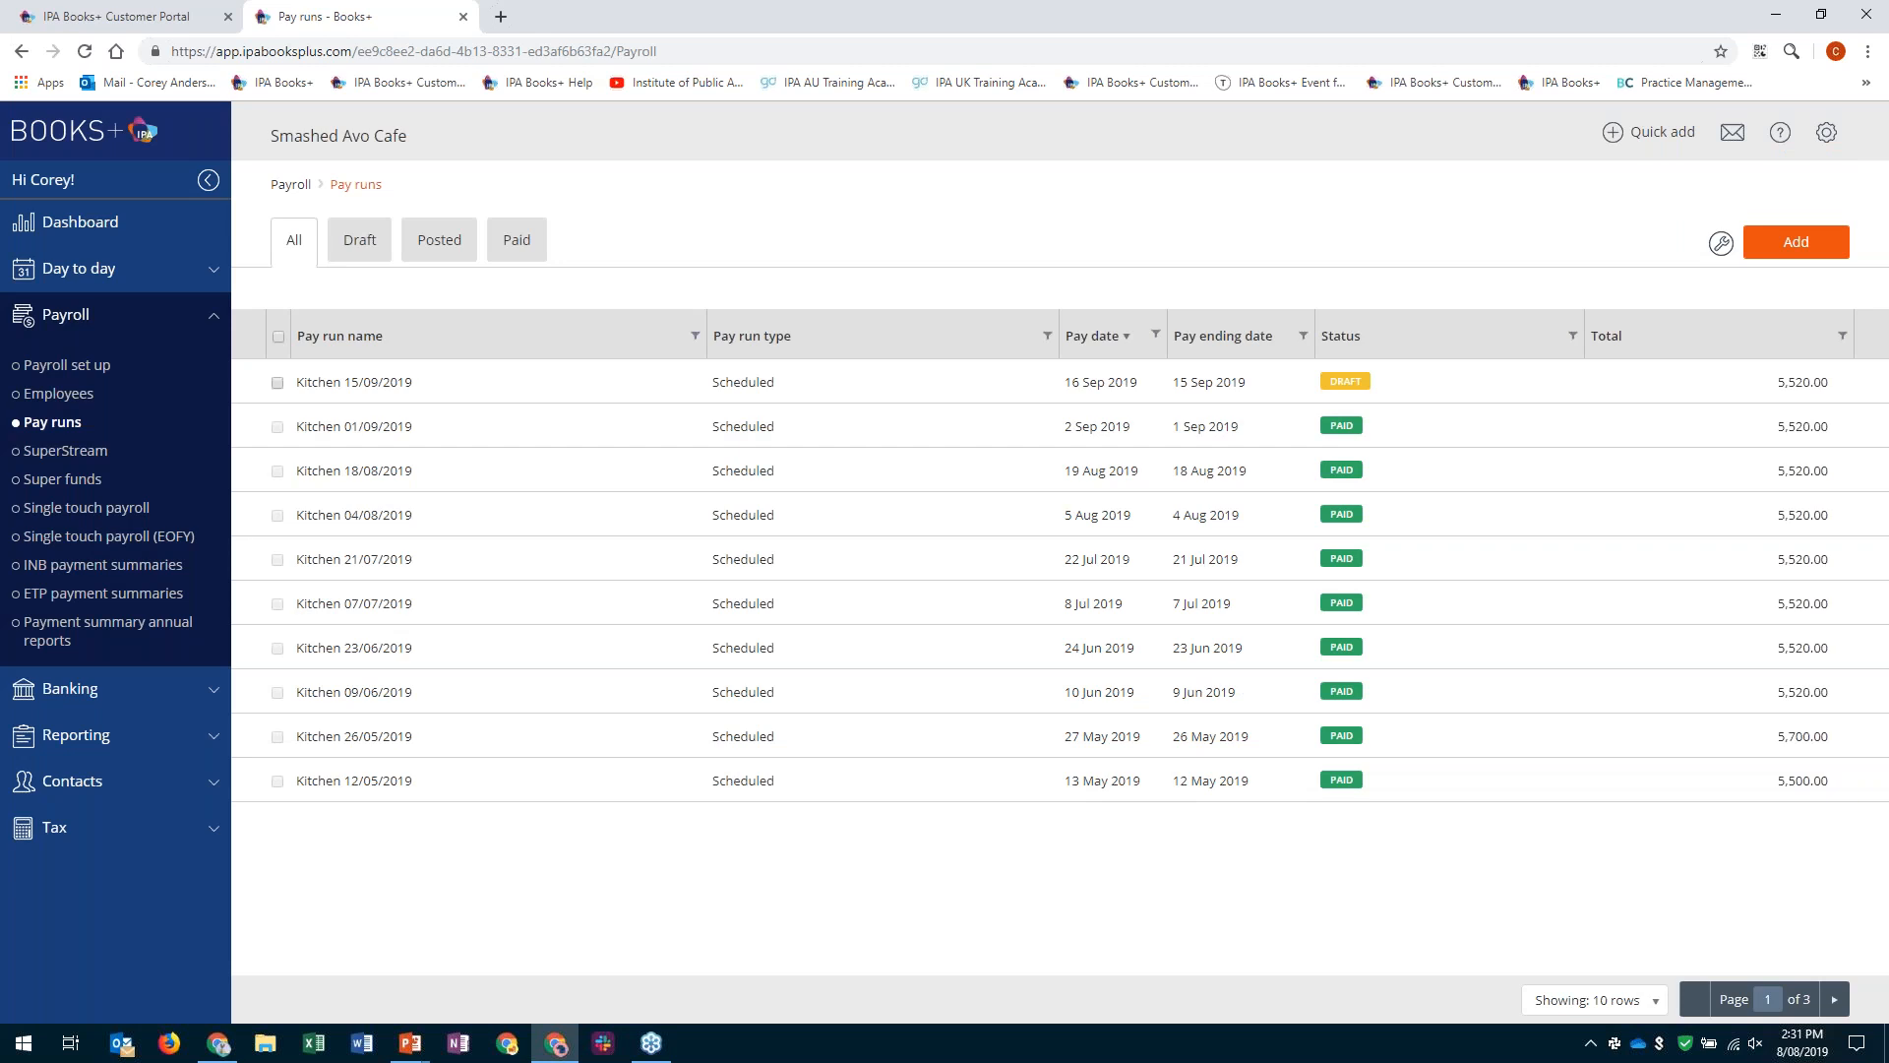
- Open the draft Kitchen 15/09/2019 pay run and review the first employee's earnings, allowances, deductions, company super and tax
{"action": "left_click", "coordinate": [1242, 382]}
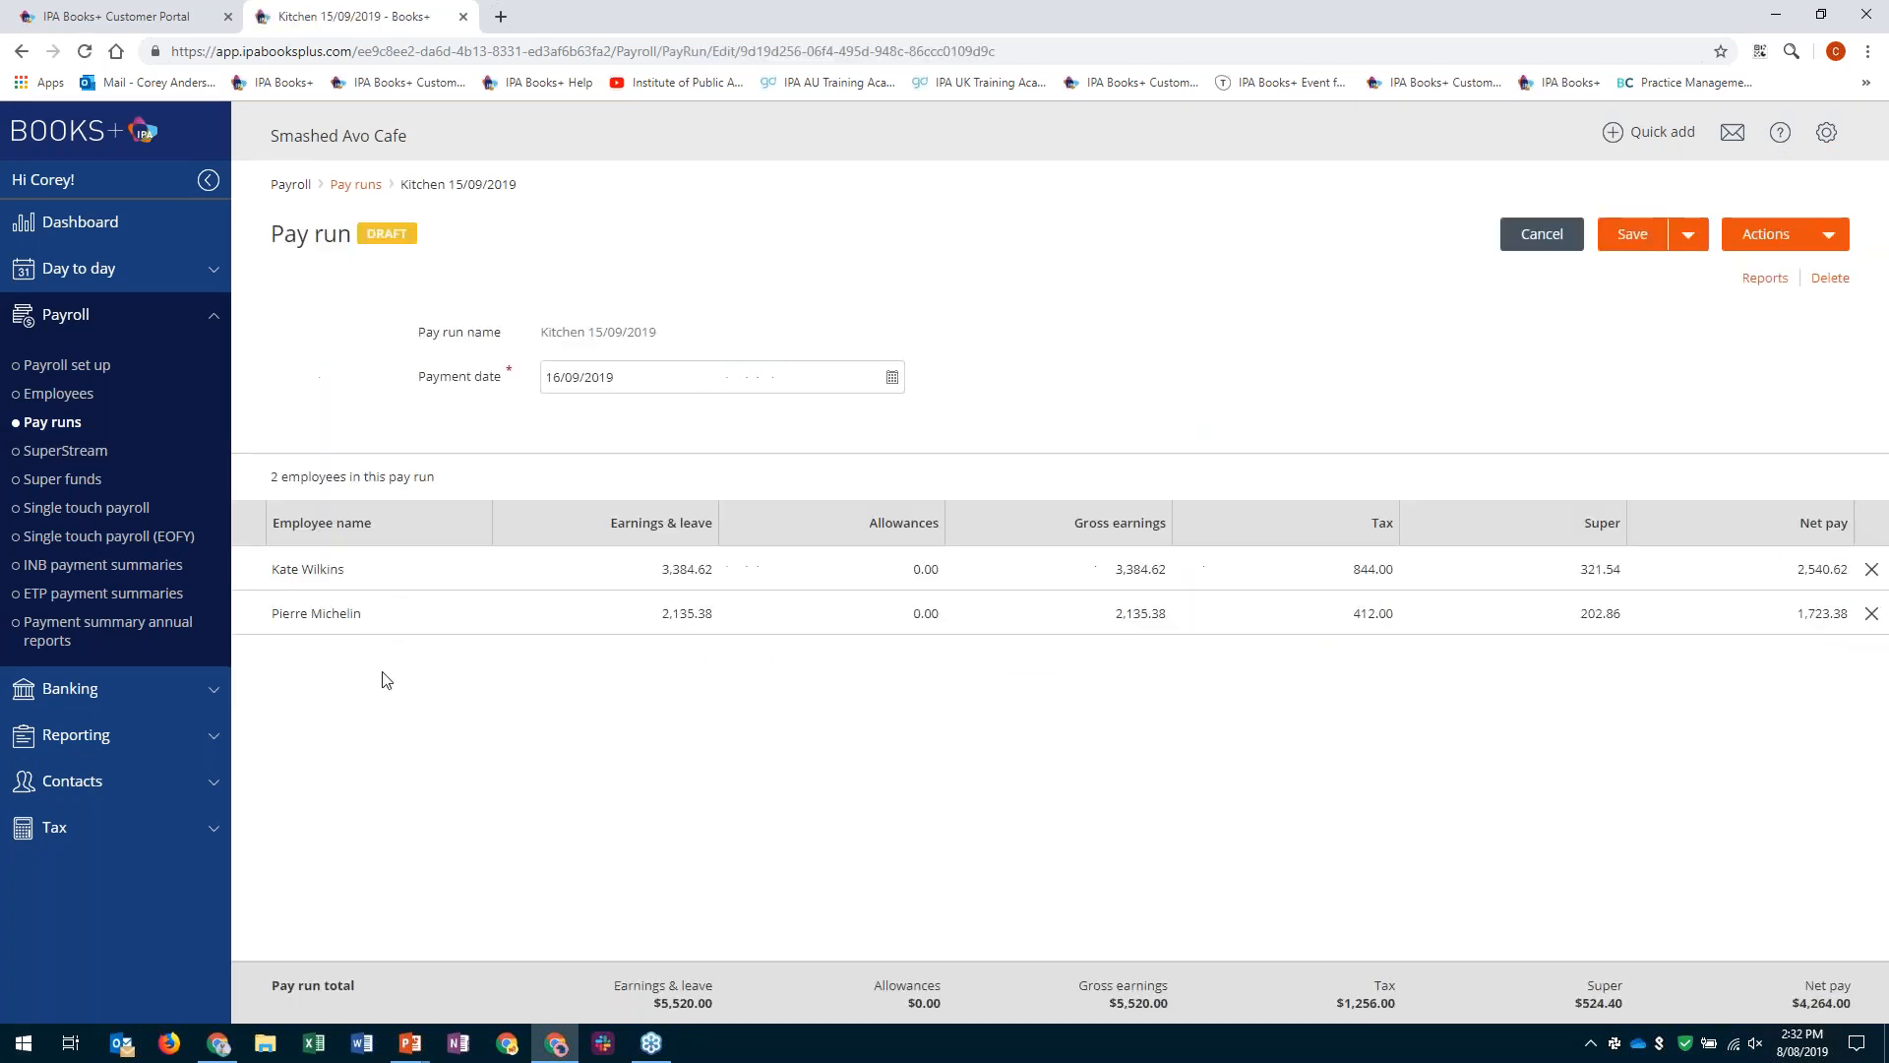
{"action": "left_click", "coordinate": [1791, 573]}
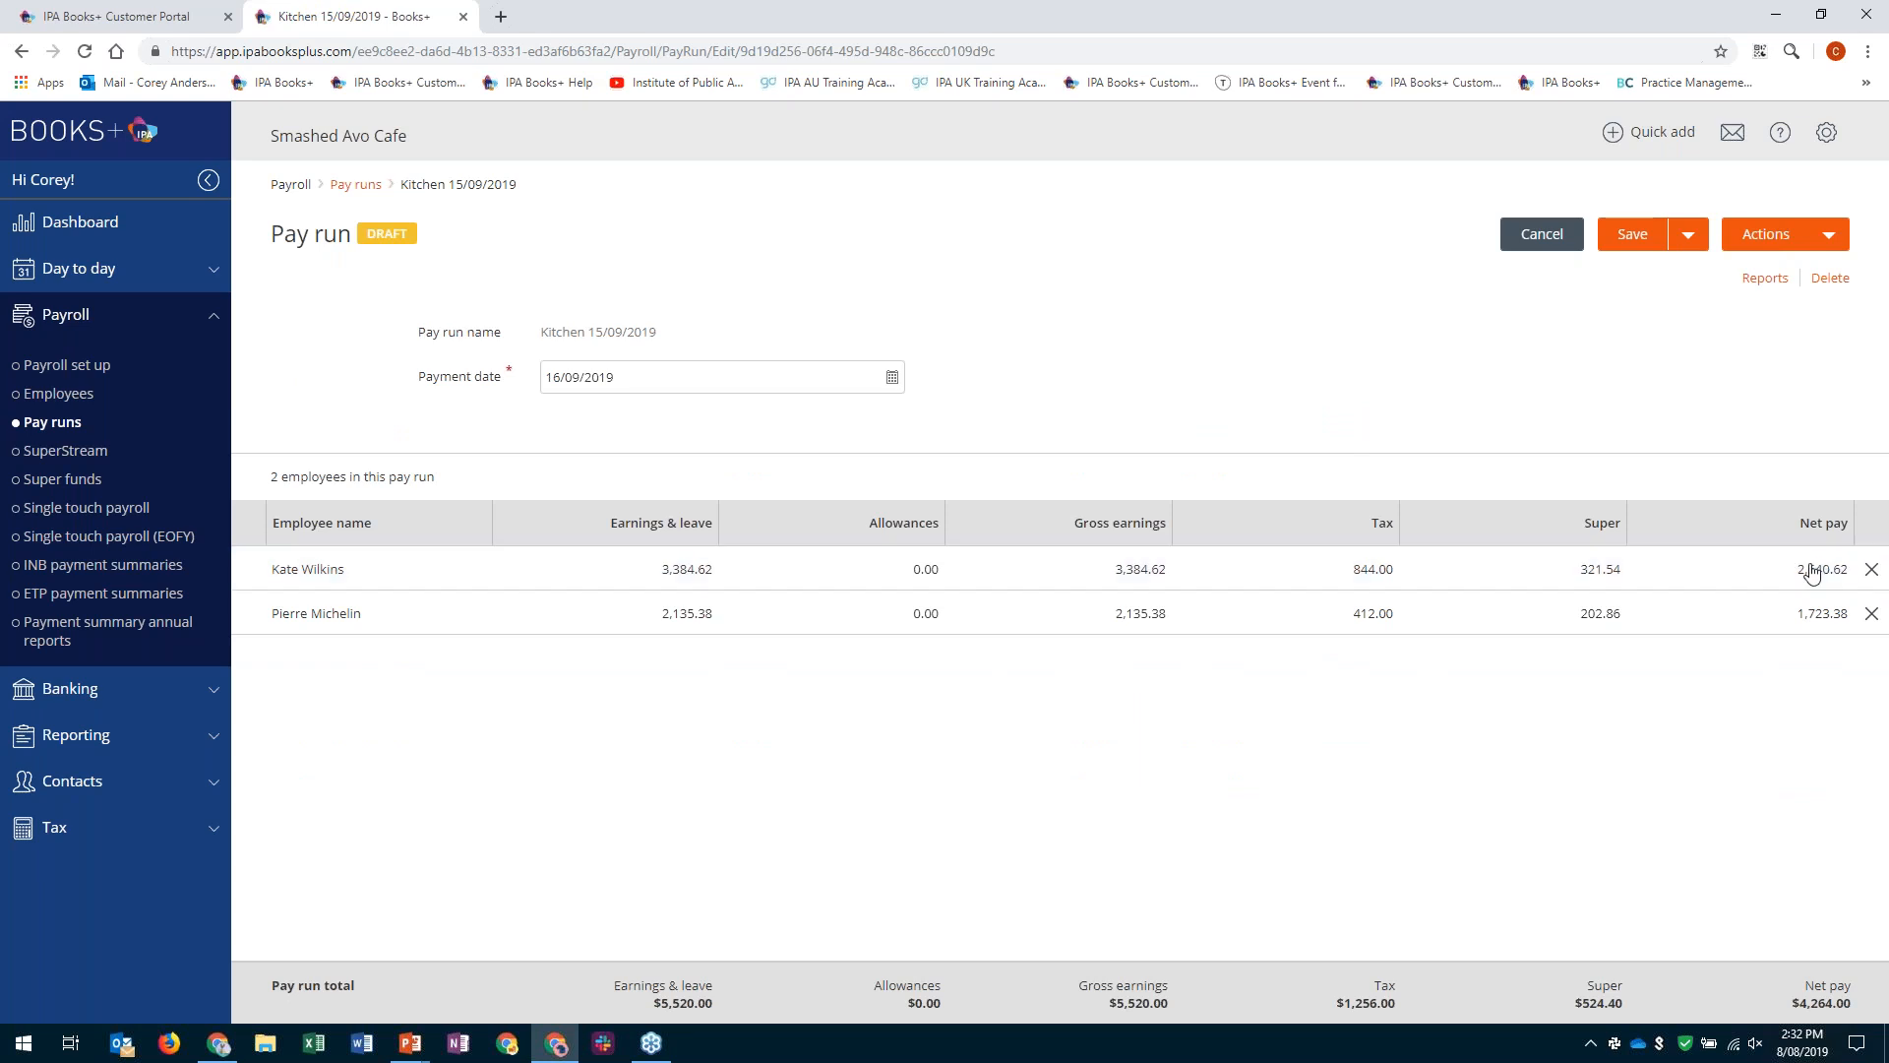
{"action": "left_click", "coordinate": [797, 587]}
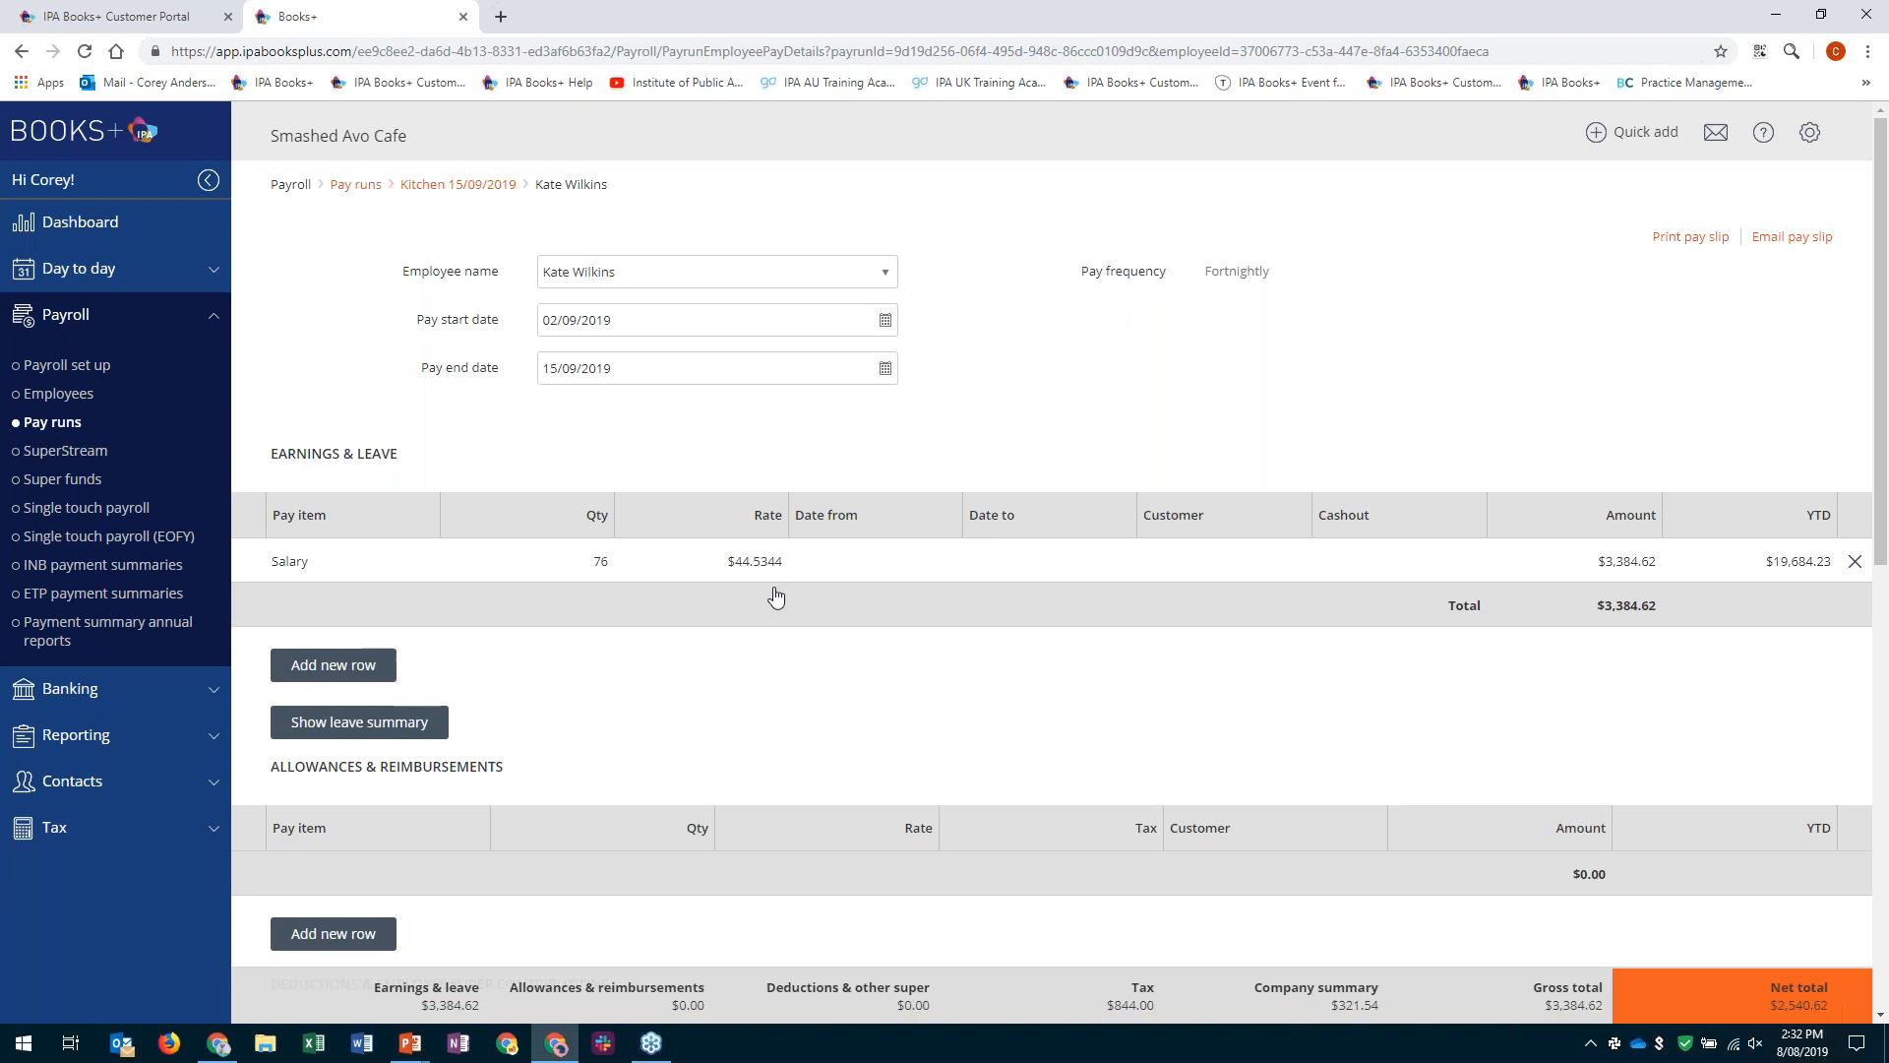
{"action": "scroll", "coordinate": [776, 596], "scroll_direction": "down", "scroll_amount": 1}
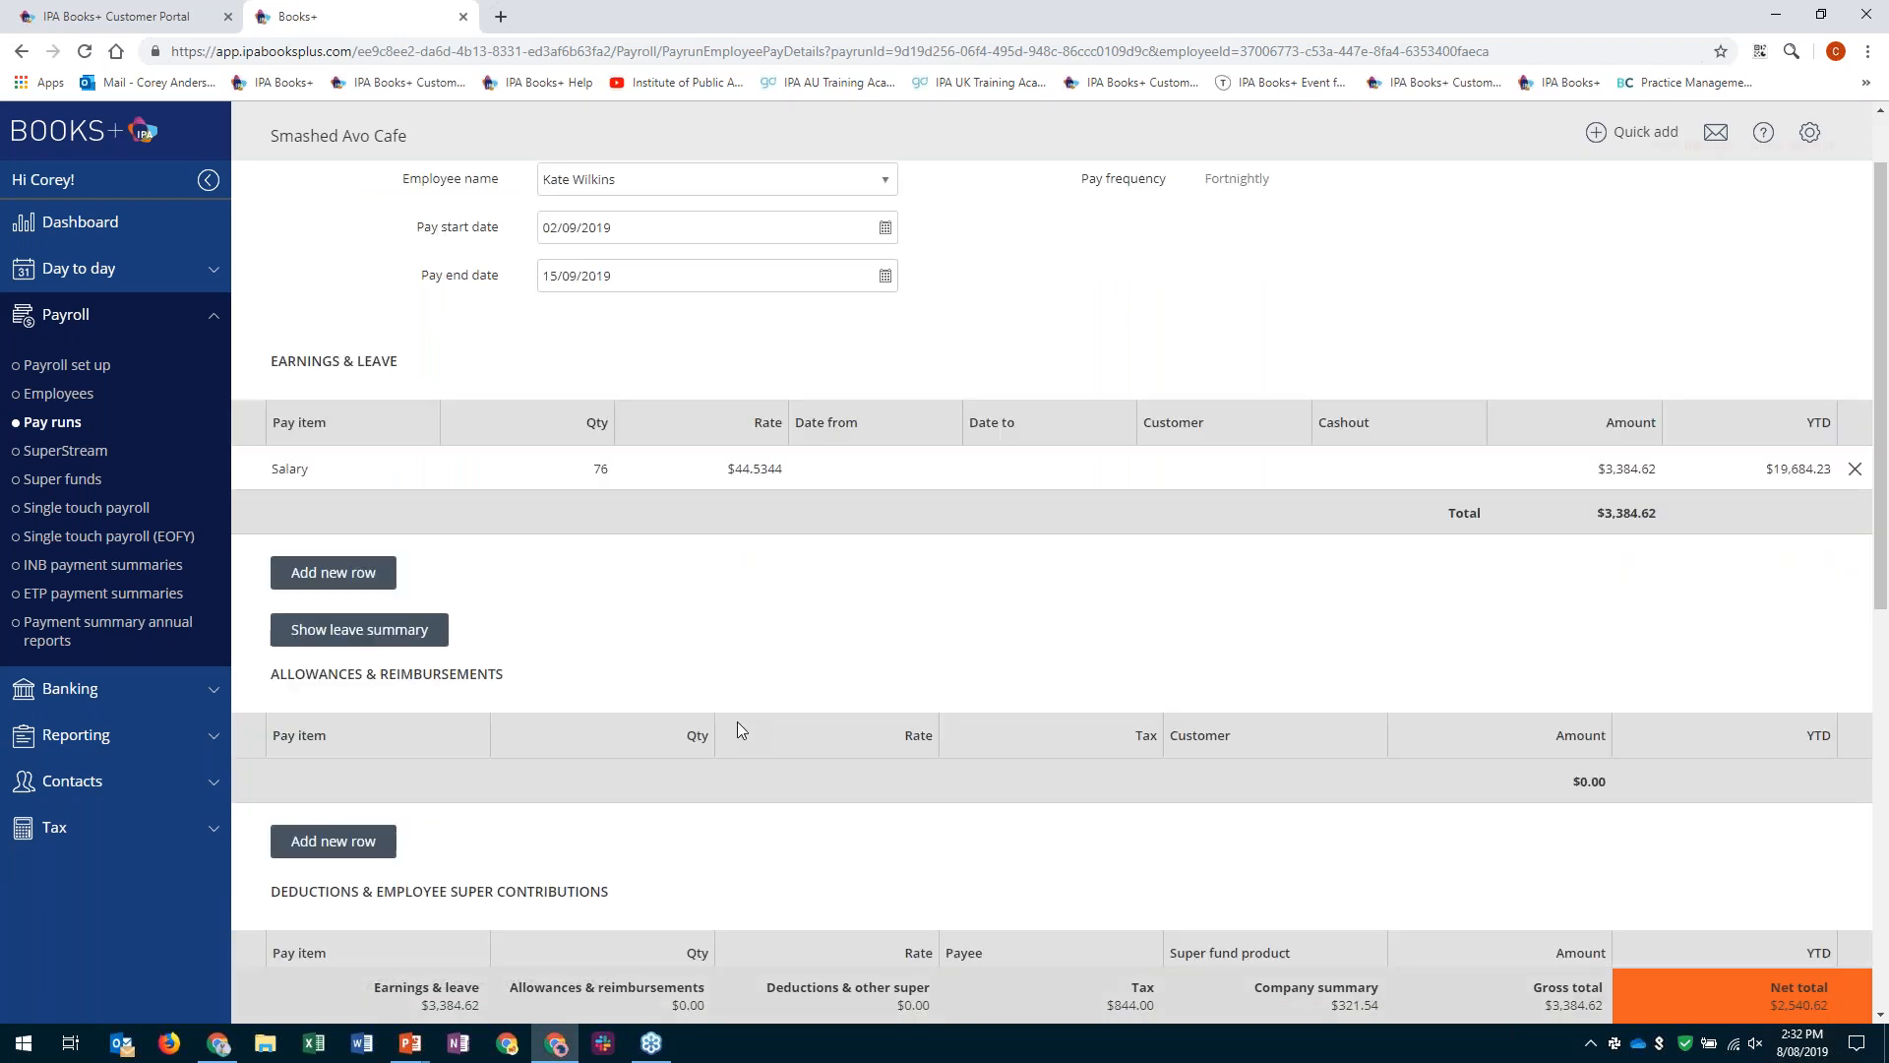
{"action": "scroll", "coordinate": [741, 729], "scroll_direction": "down", "scroll_amount": 9}
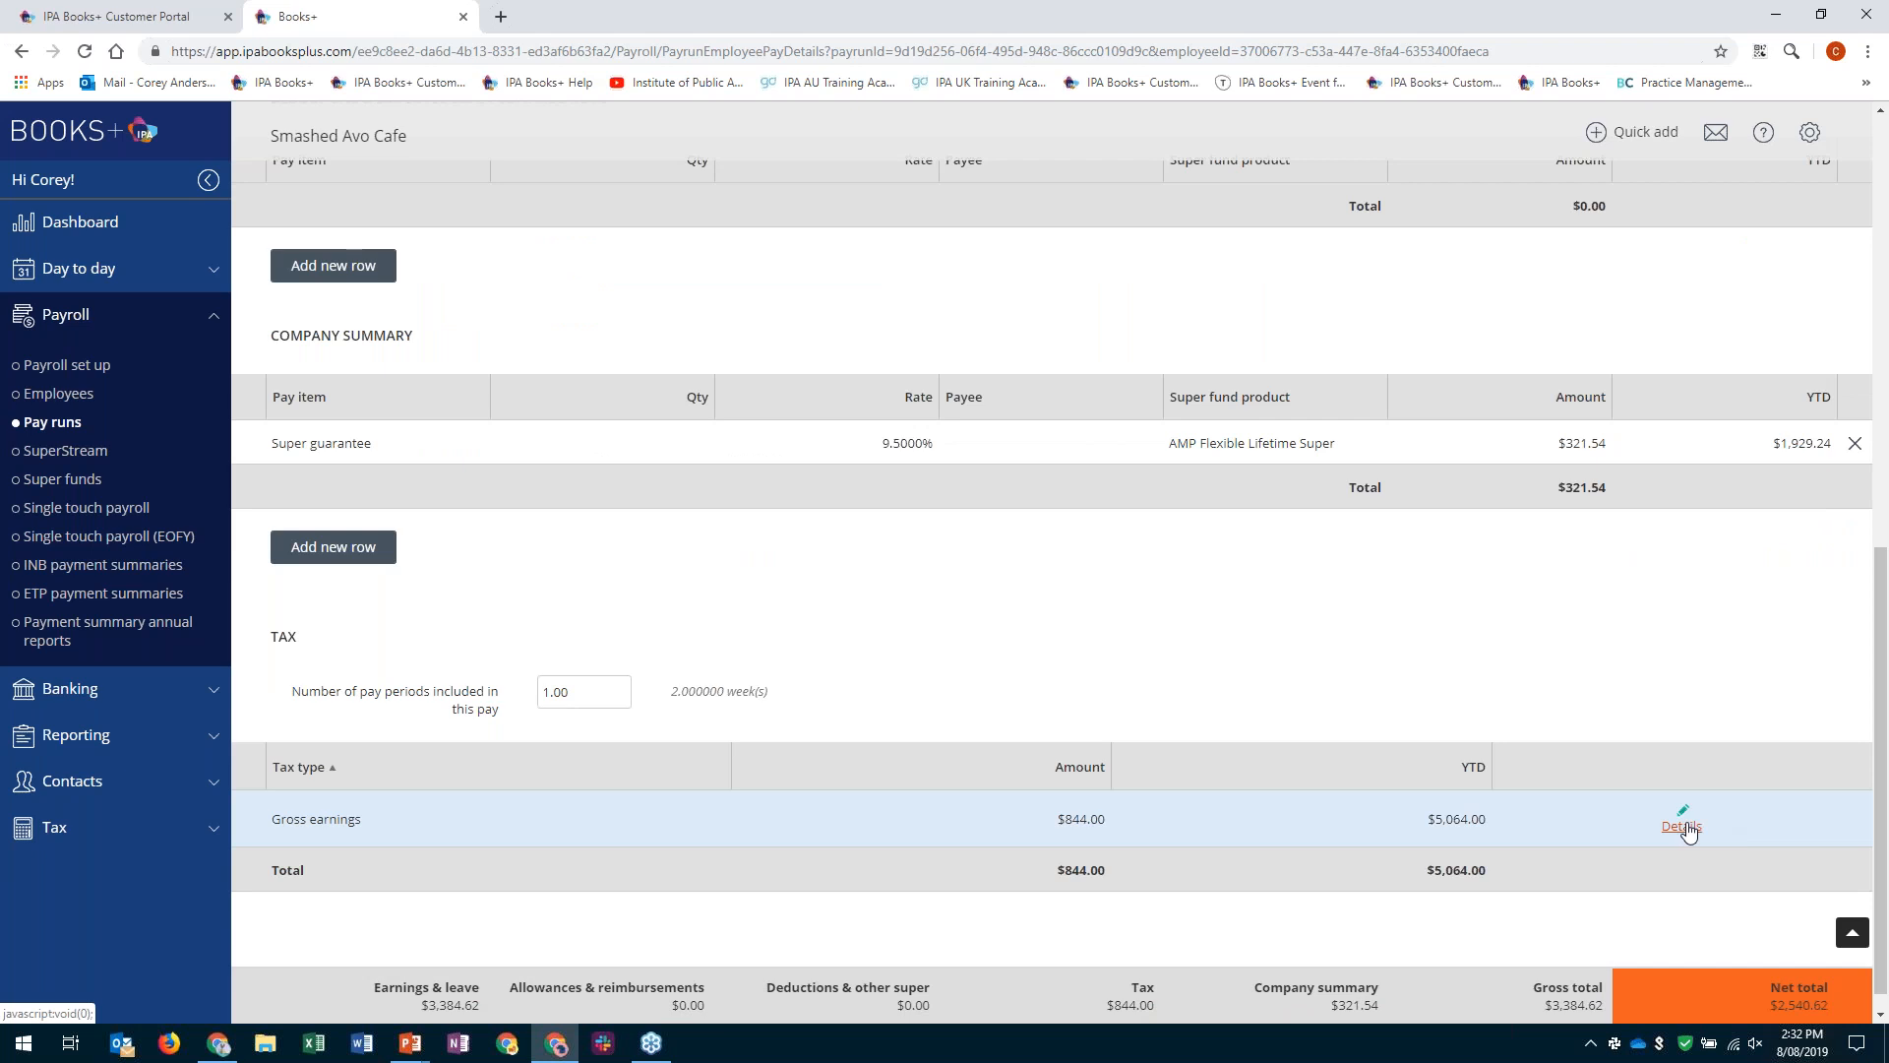
{"action": "scroll", "coordinate": [1688, 832], "scroll_direction": "up", "scroll_amount": 1}
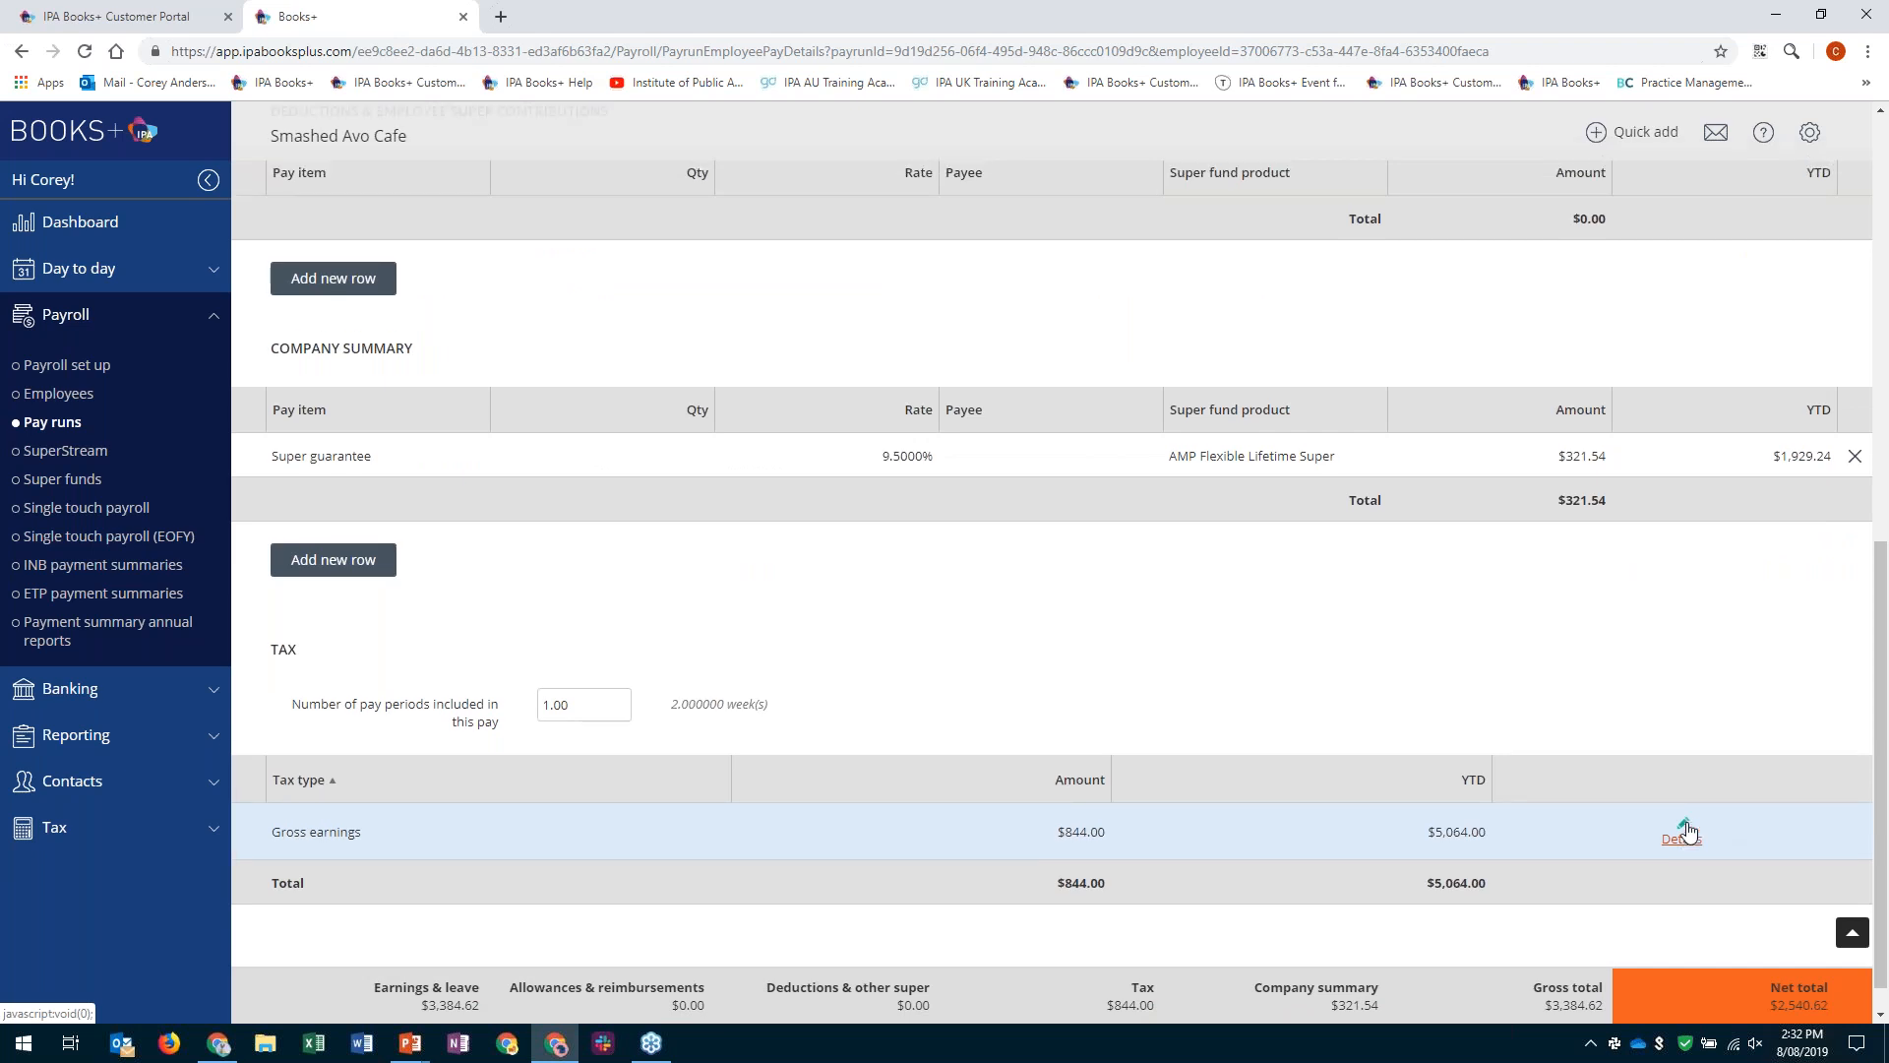
{"action": "scroll", "coordinate": [1688, 833], "scroll_direction": "up", "scroll_amount": 1}
{"action": "scroll", "coordinate": [1689, 833], "scroll_direction": "up", "scroll_amount": 15}
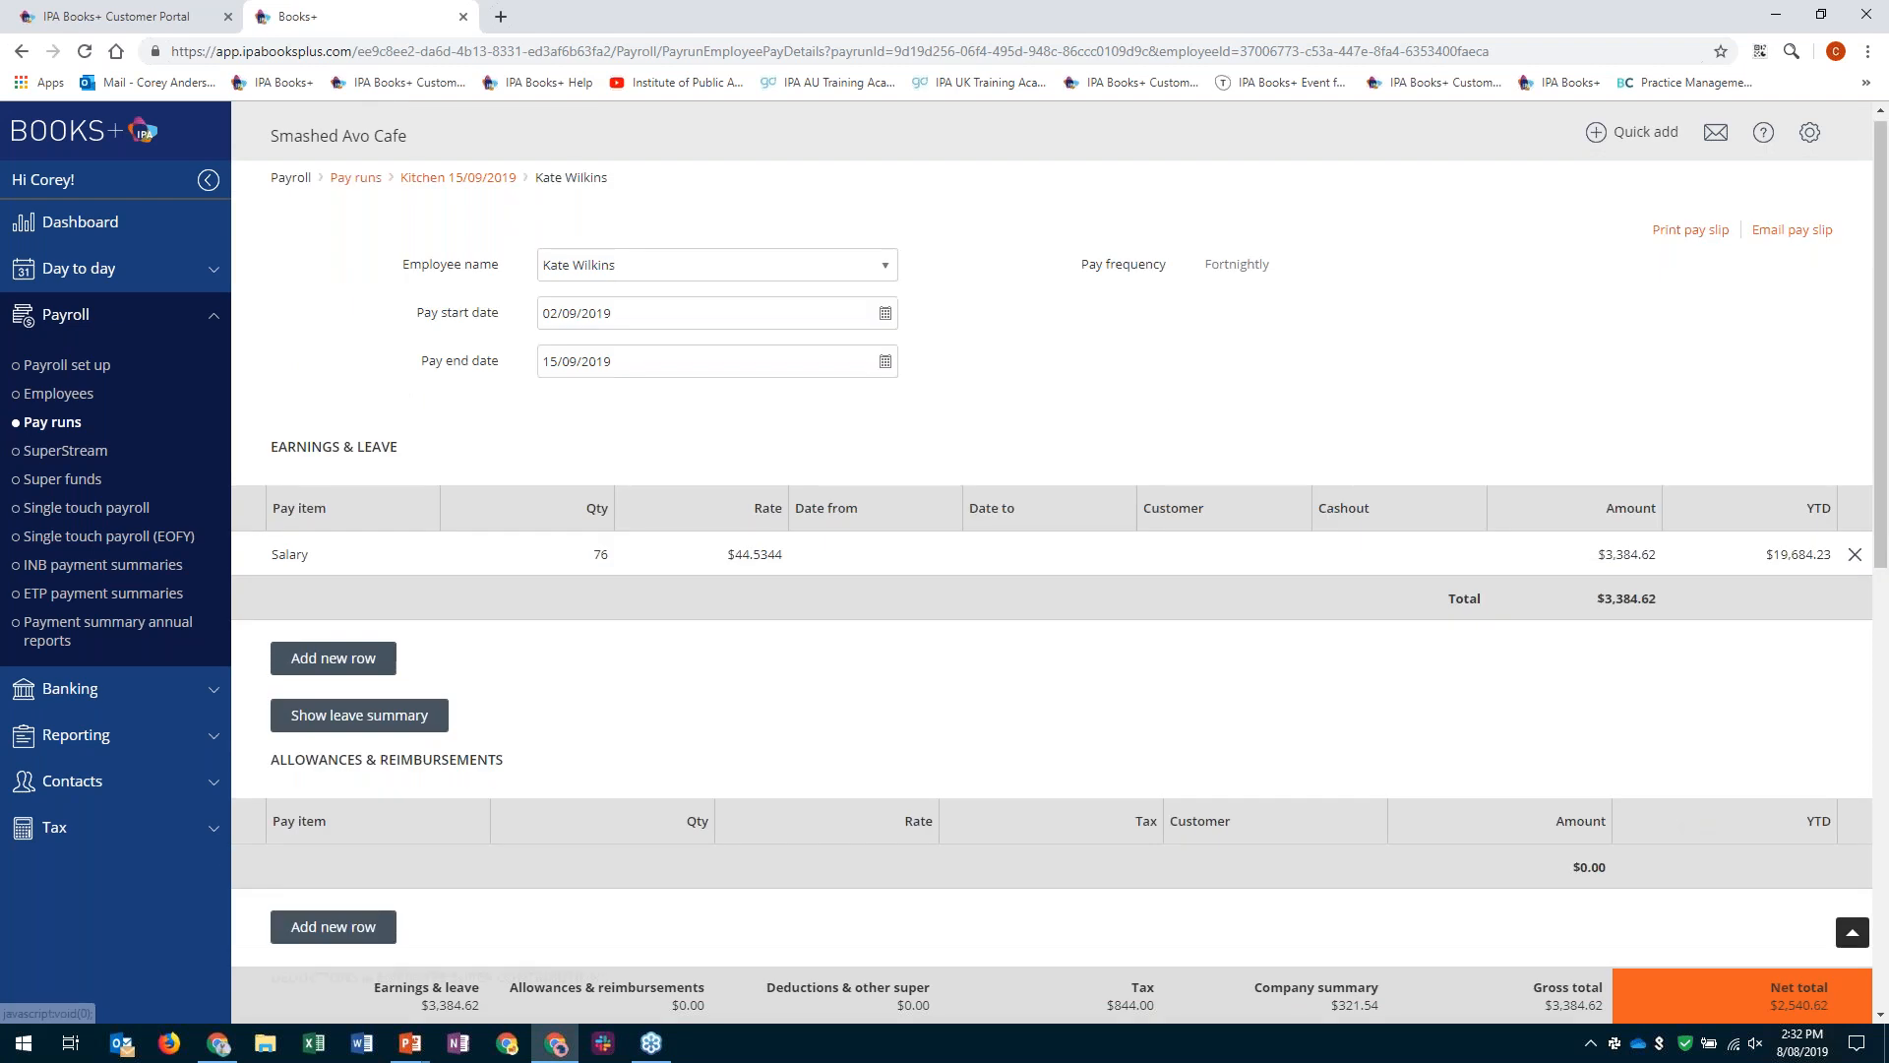
{"action": "scroll", "coordinate": [1762, 497], "scroll_direction": "up", "scroll_amount": 1}
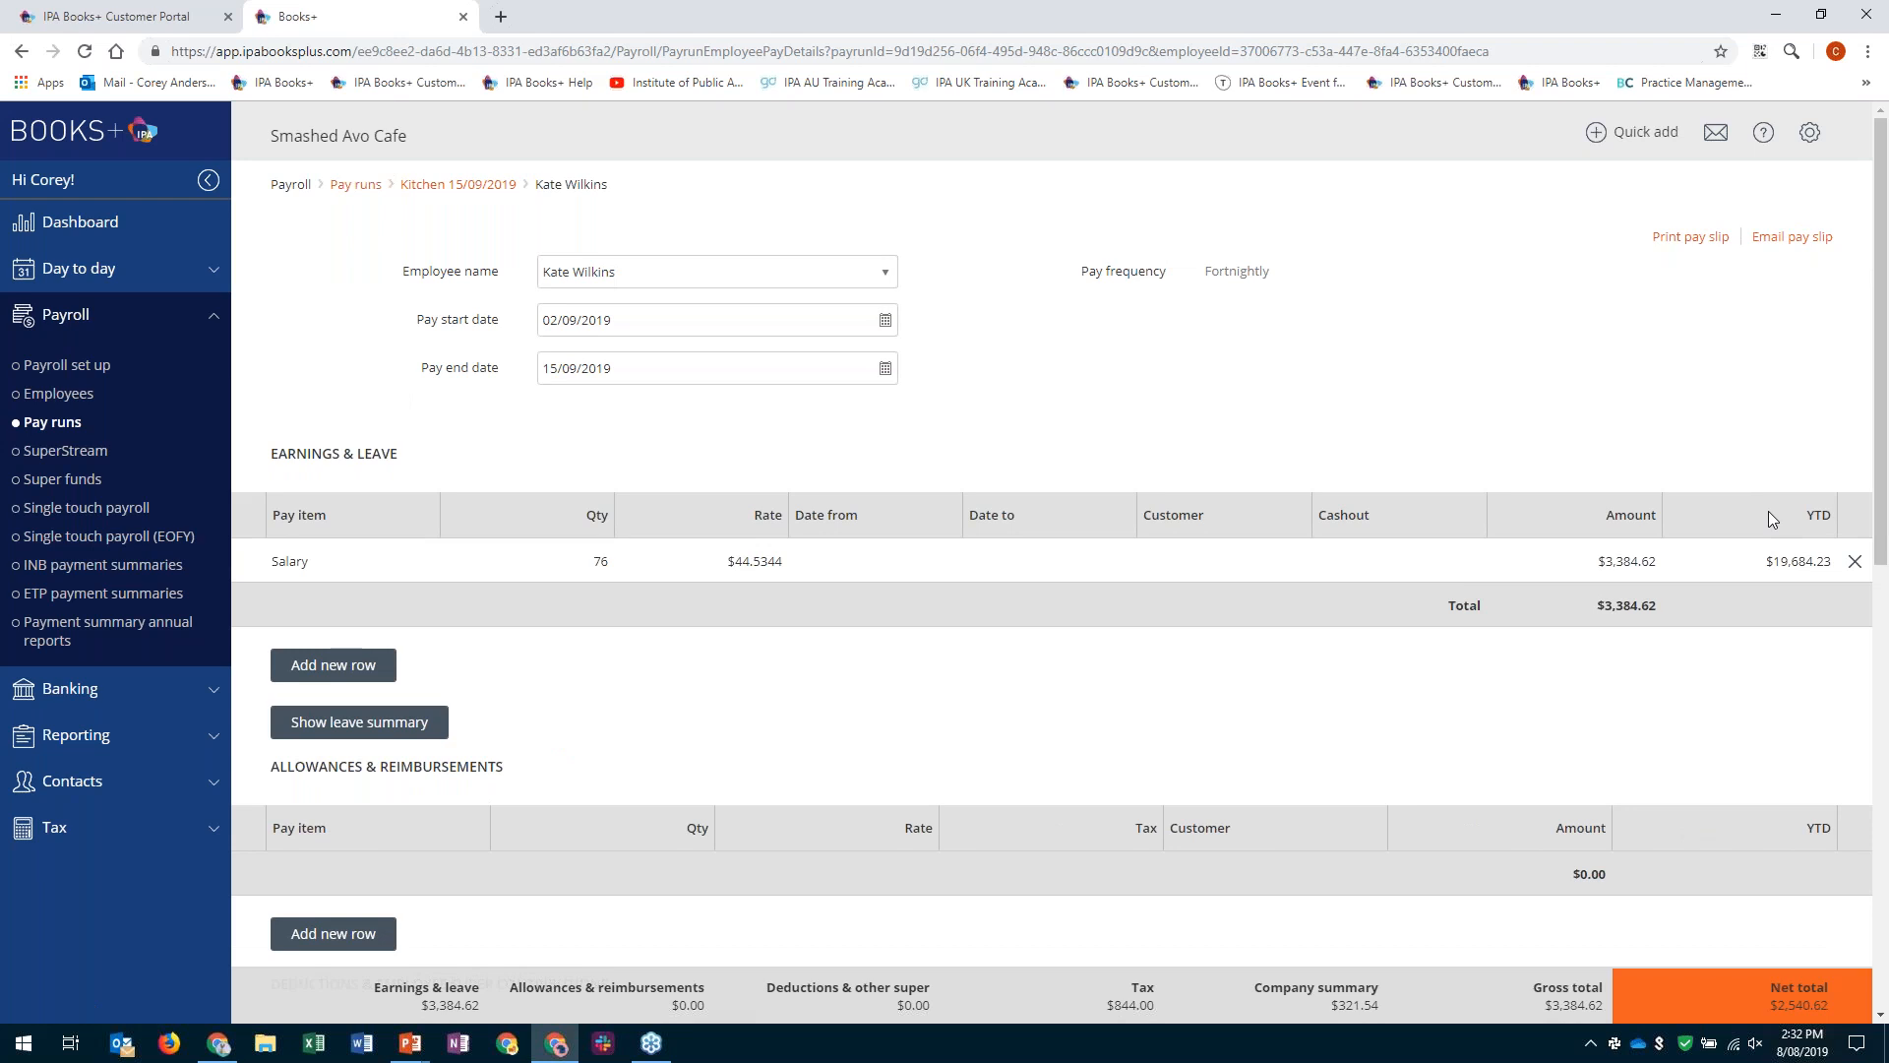
- Return to the Kitchen 15/09/2019 pay run and finish it
{"action": "left_click", "coordinate": [476, 190]}
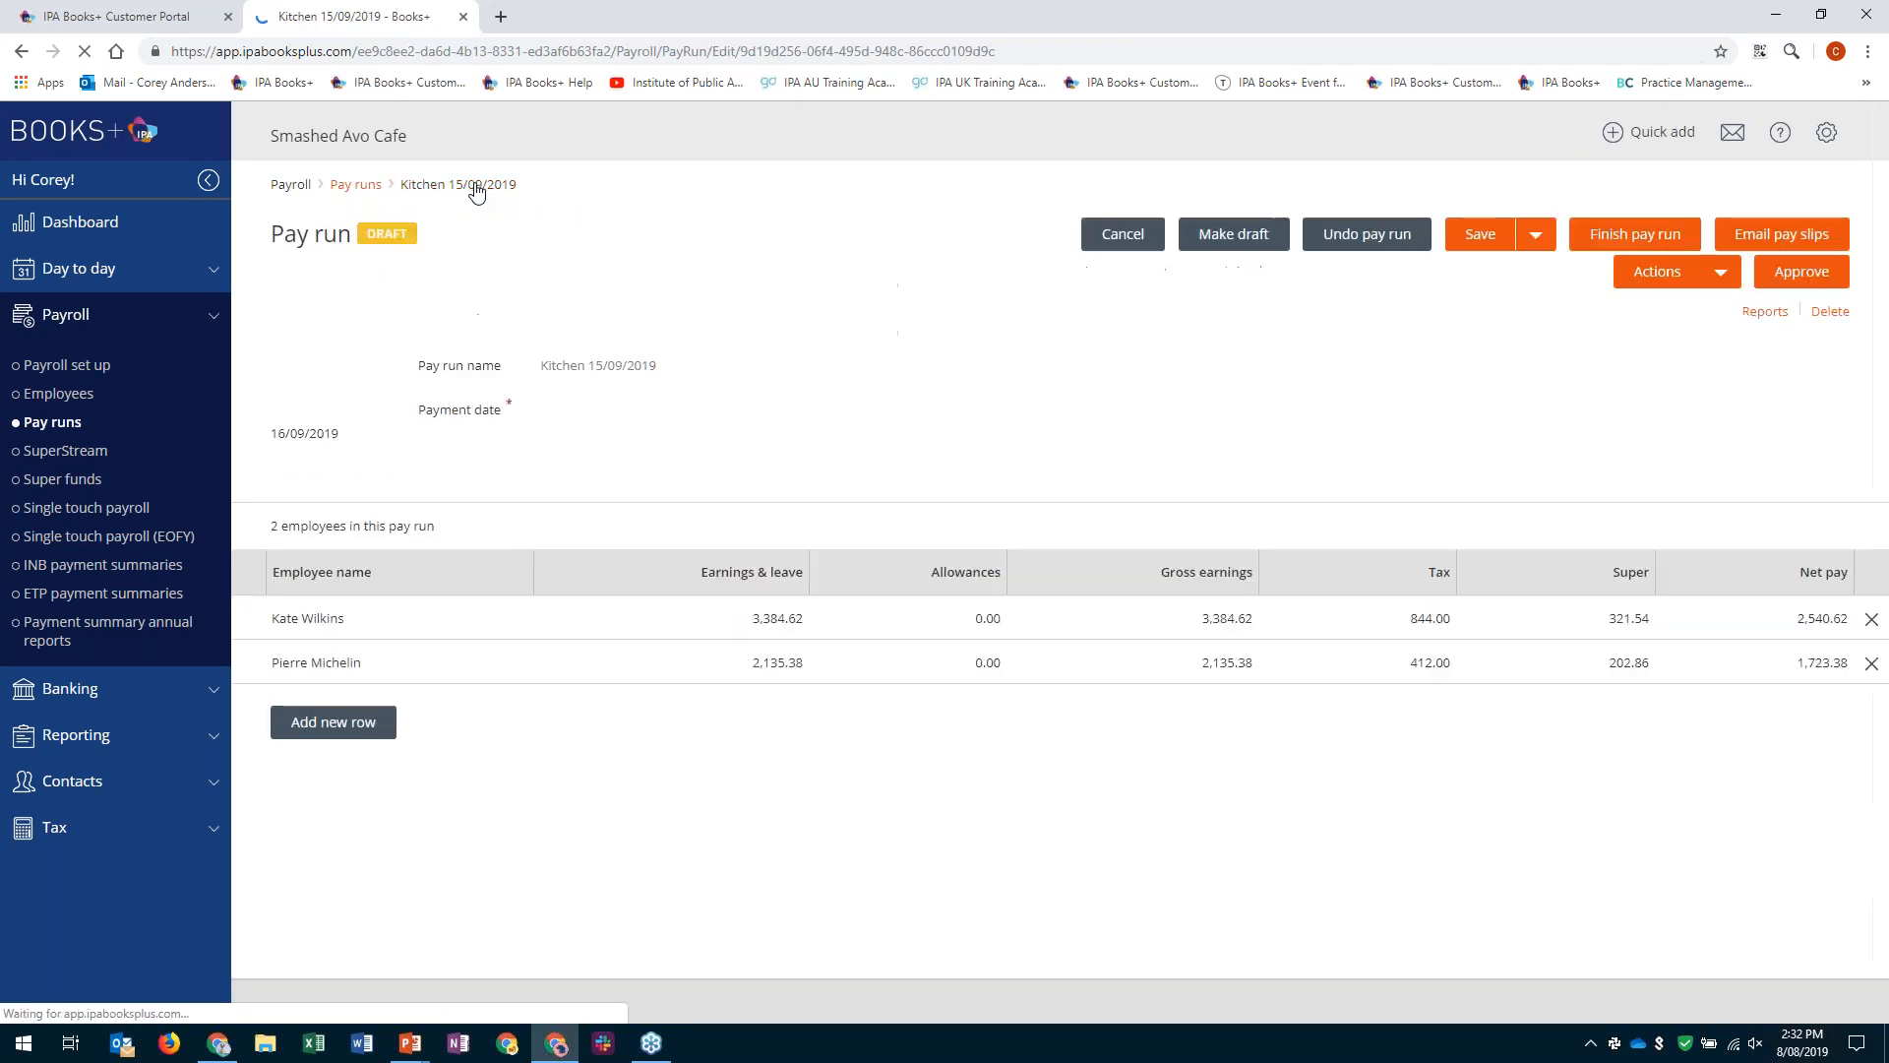
{"action": "left_click", "coordinate": [1771, 234]}
{"action": "left_click", "coordinate": [1793, 282]}
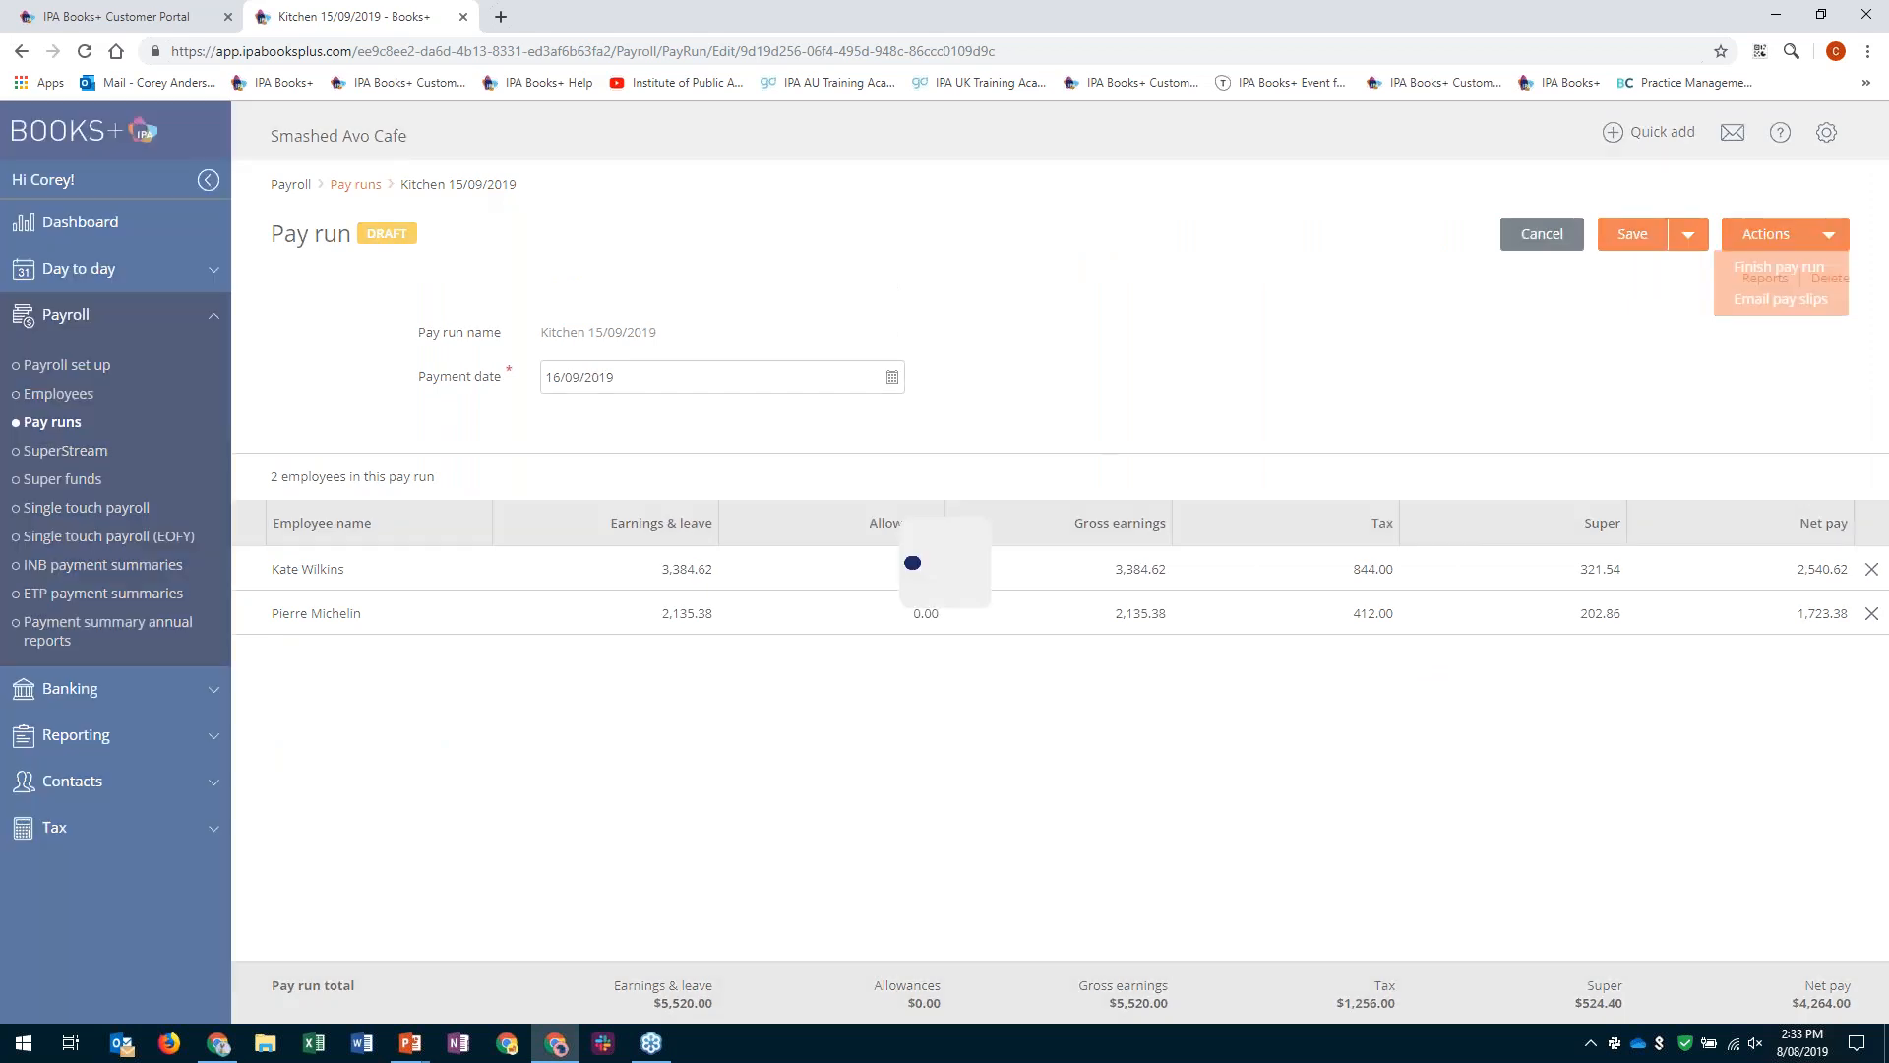